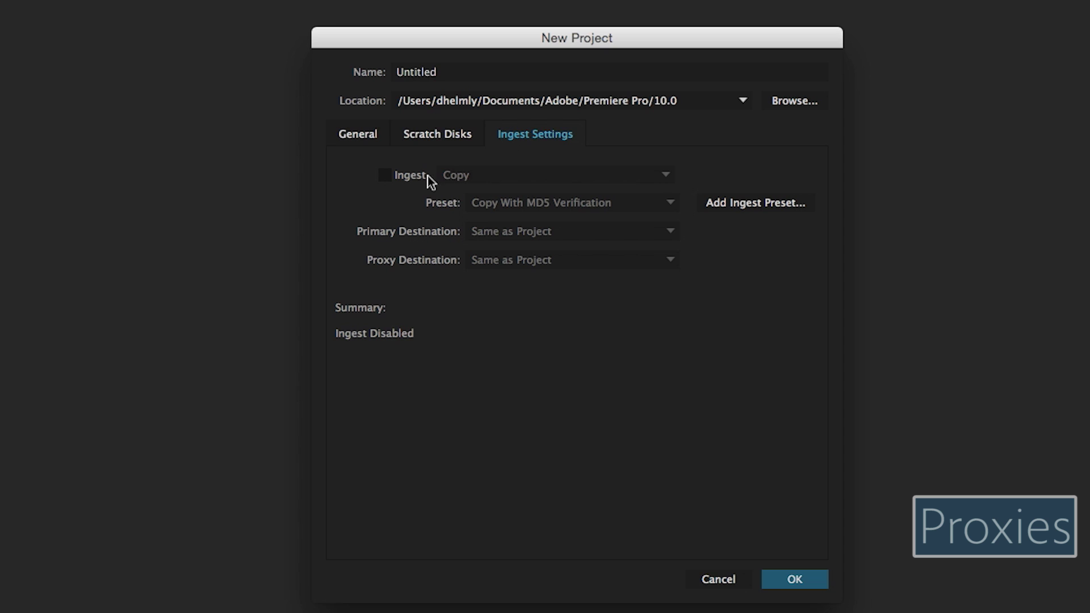
# Step: Enable ingest for the new project and try out the Copy, Transcode and Create Proxies modes
pyautogui.click(383, 176)
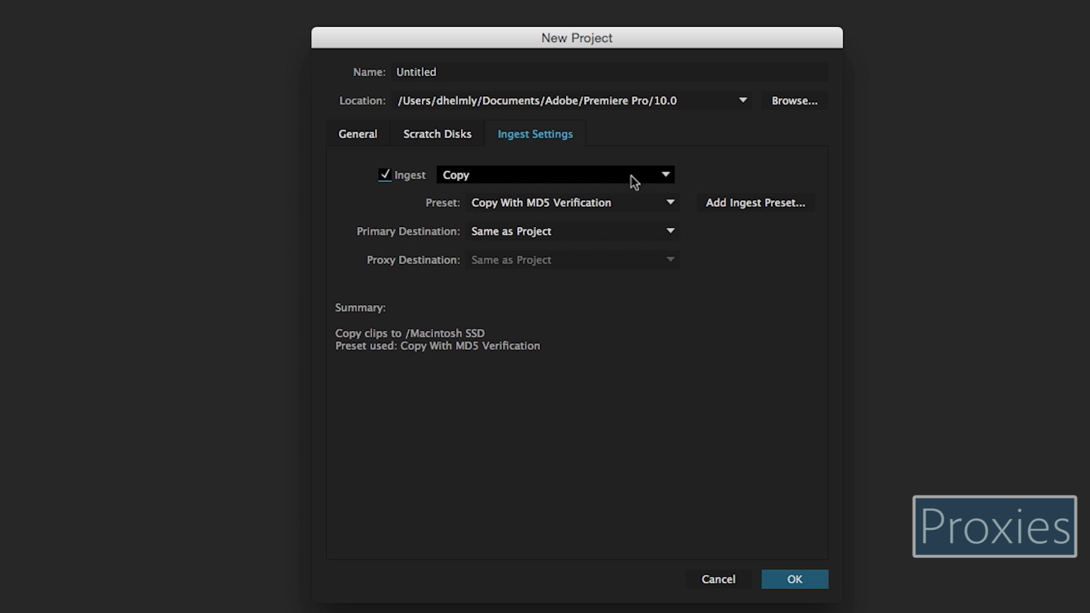
pyautogui.click(667, 176)
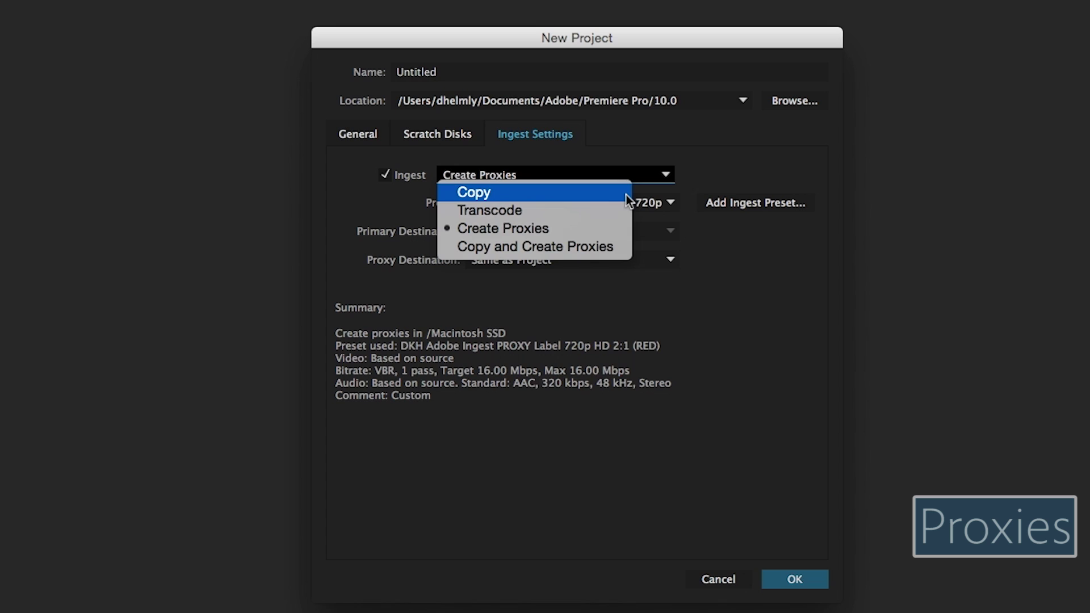
pyautogui.click(626, 196)
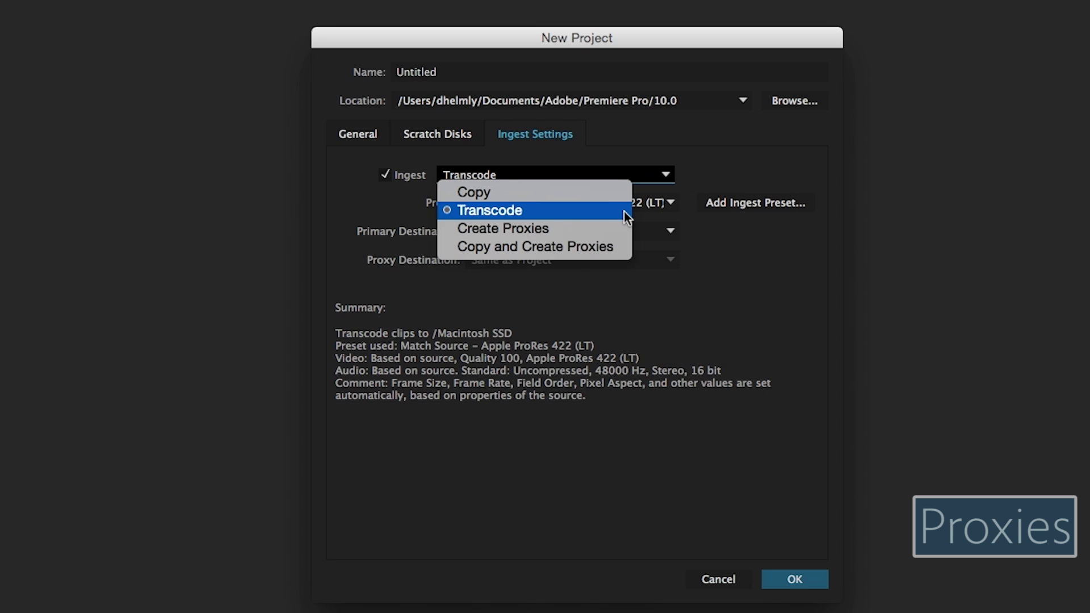
pyautogui.click(624, 211)
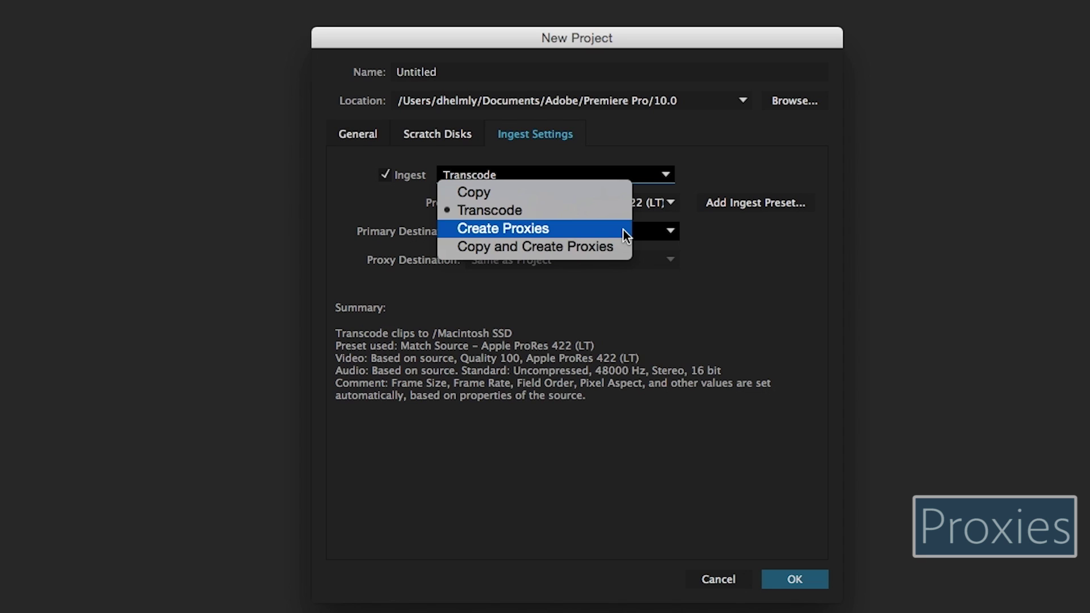
pyautogui.click(623, 230)
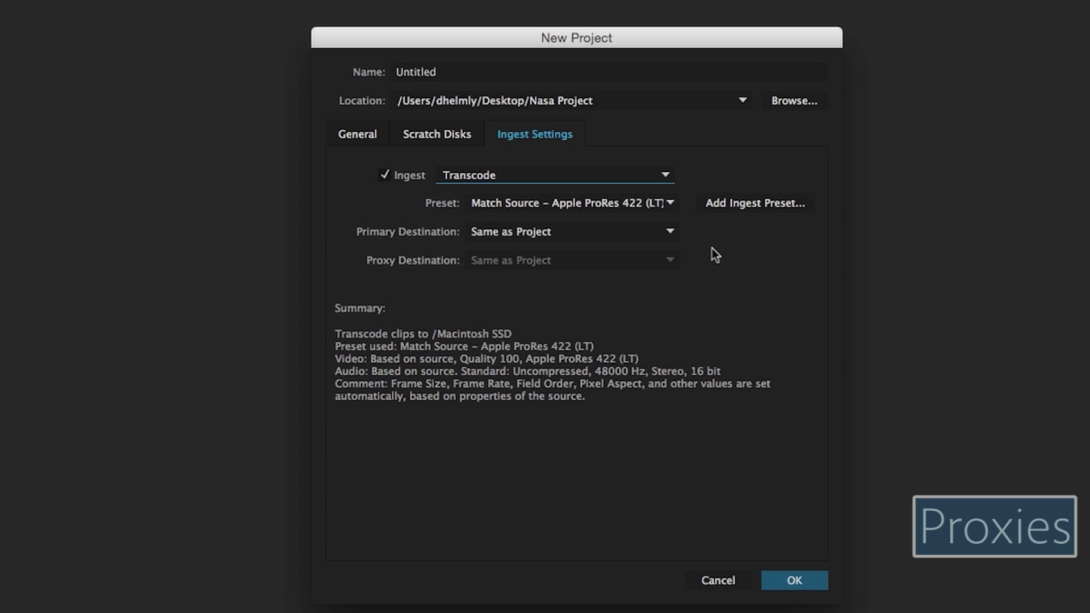
# Step: Compare the presets offered for the Transcode and Create Proxies ingest modes
pyautogui.click(670, 203)
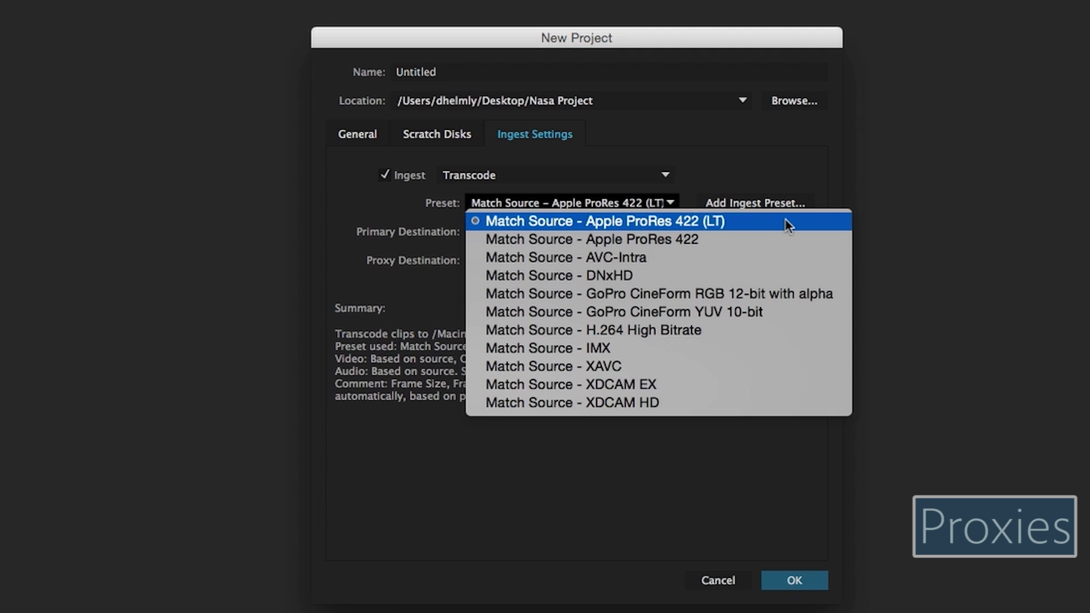
pyautogui.click(611, 175)
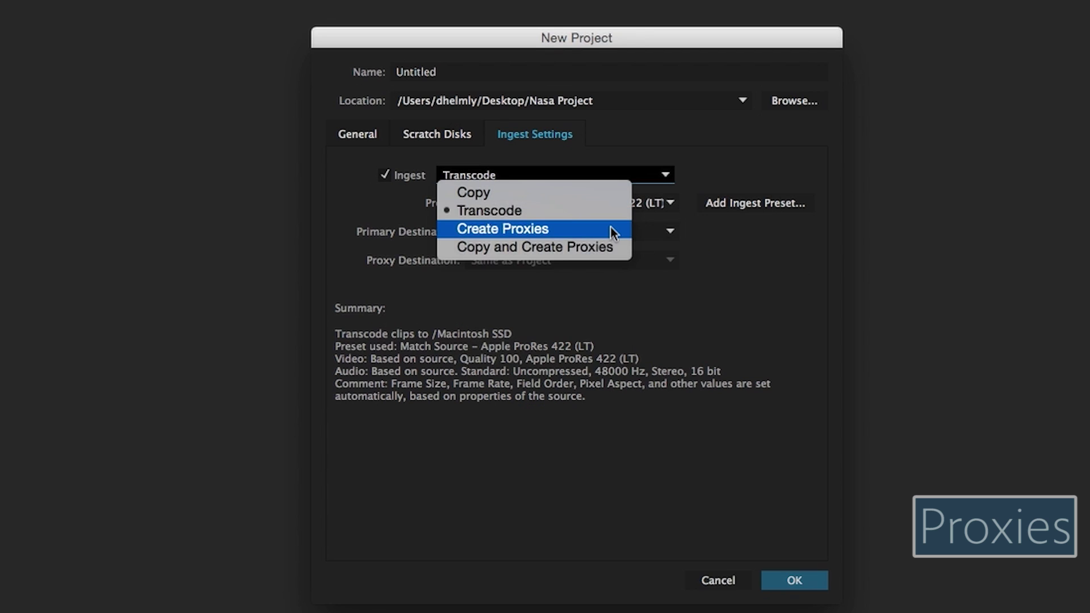
pyautogui.click(611, 227)
pyautogui.click(670, 204)
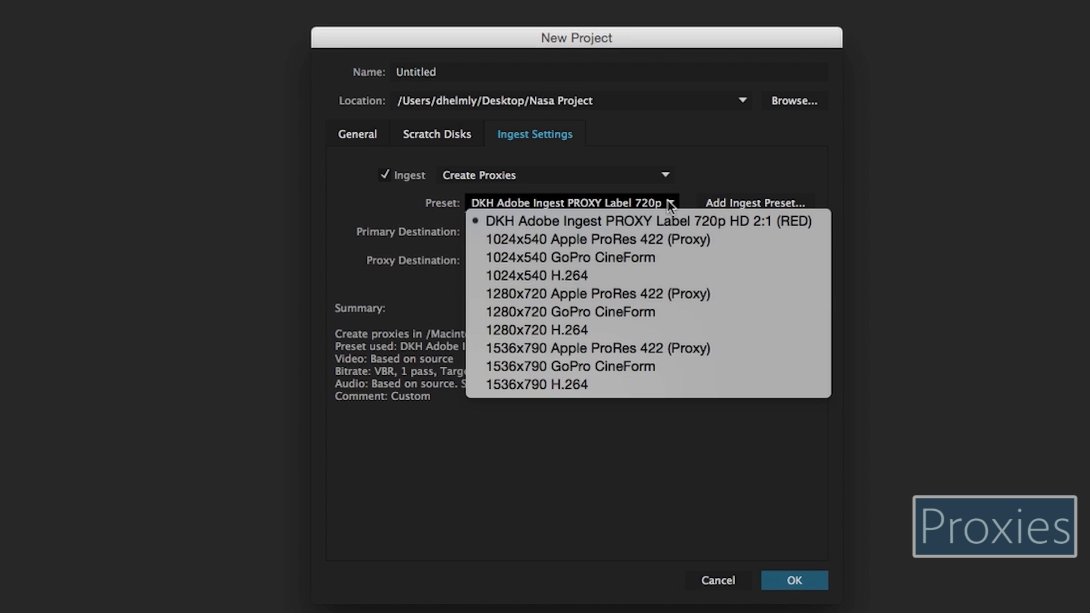
pyautogui.click(669, 178)
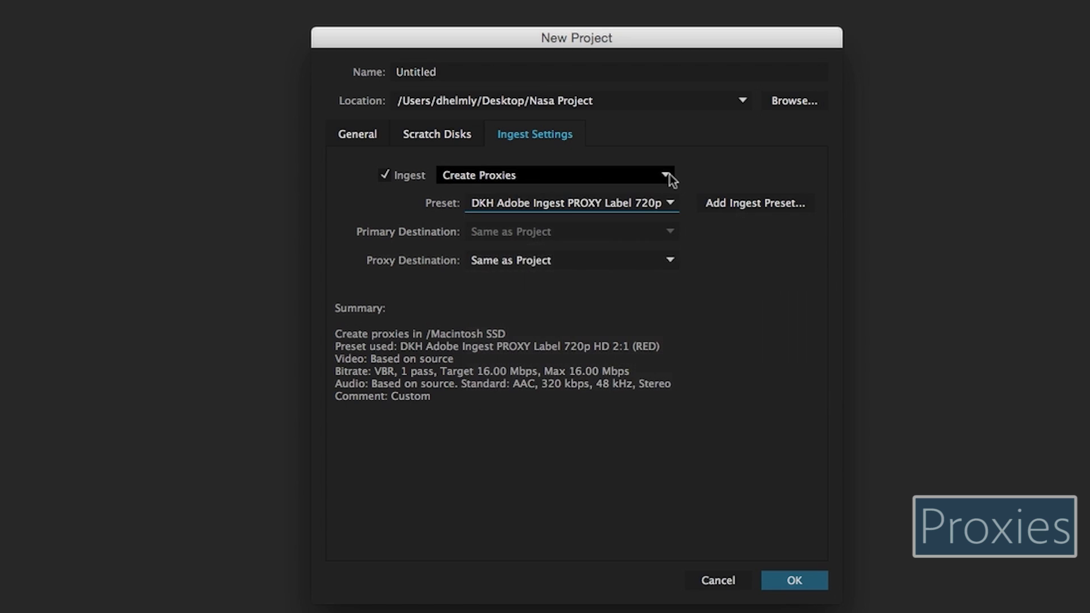
pyautogui.click(670, 177)
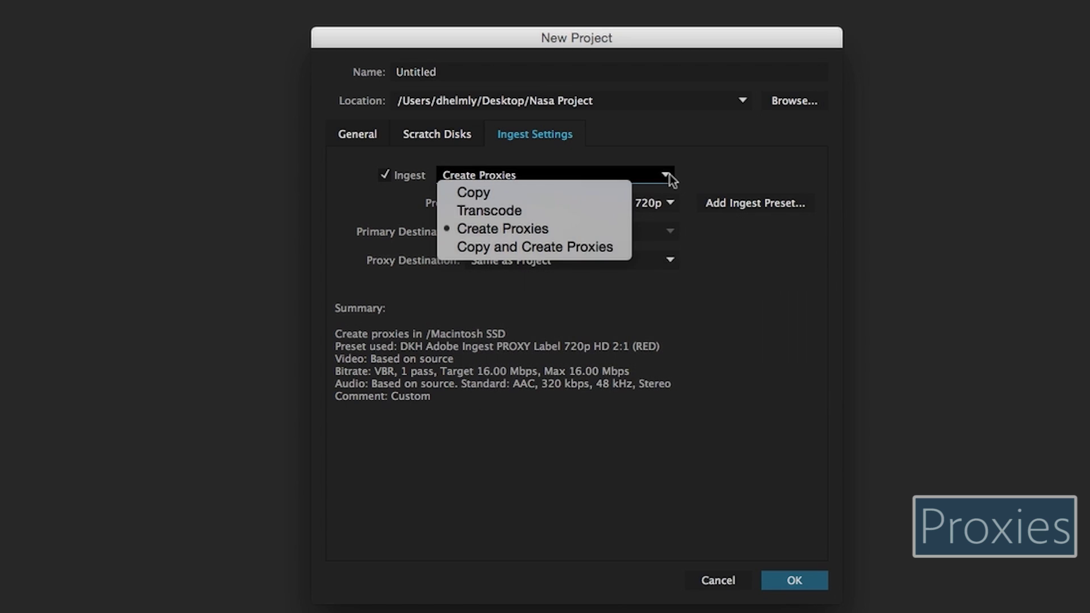
pyautogui.click(614, 212)
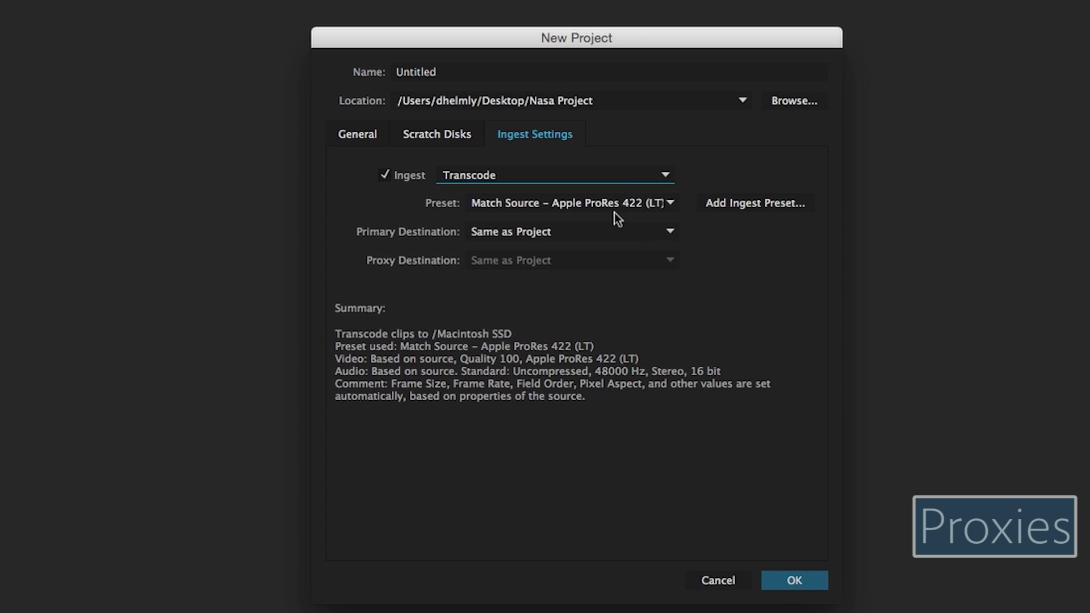
pyautogui.click(673, 204)
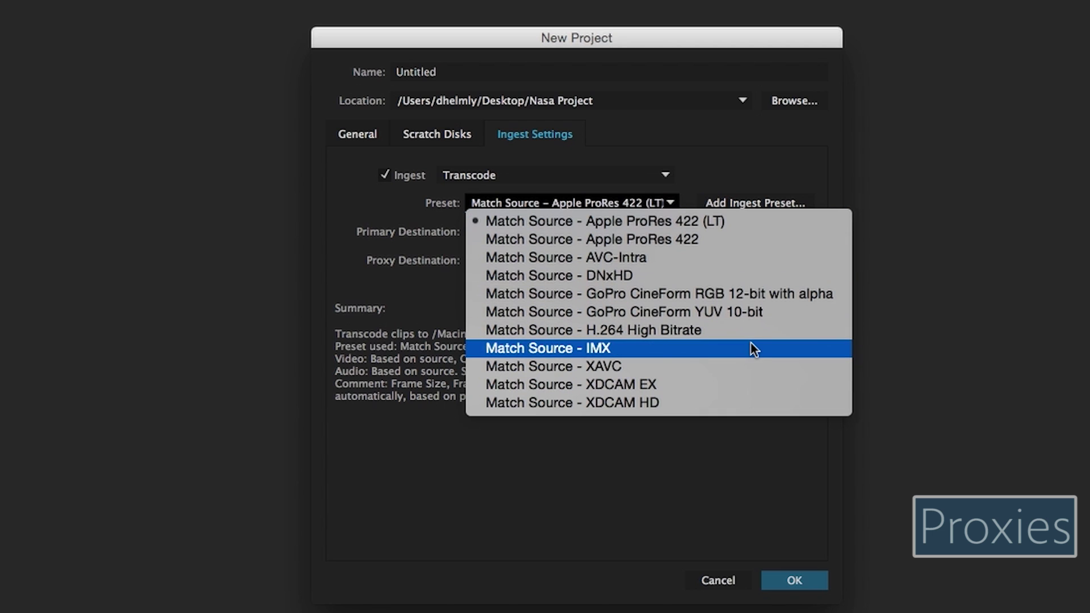
pyautogui.press('Escape')
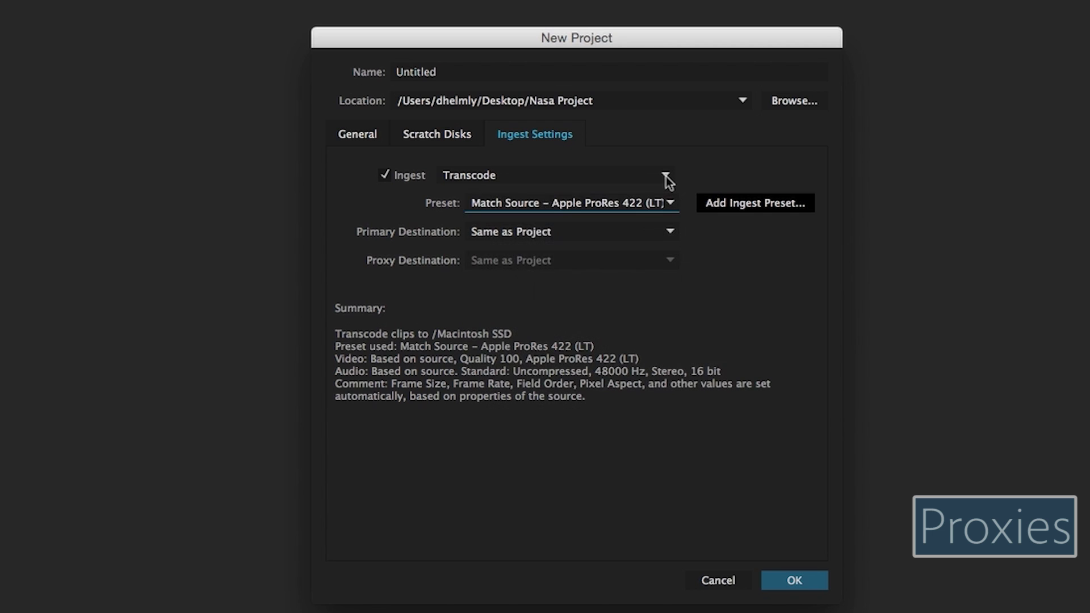
# Step: Set the ingest mode to Create Proxies and look over its proxy presets and proxy destination choices
pyautogui.click(665, 175)
pyautogui.click(604, 230)
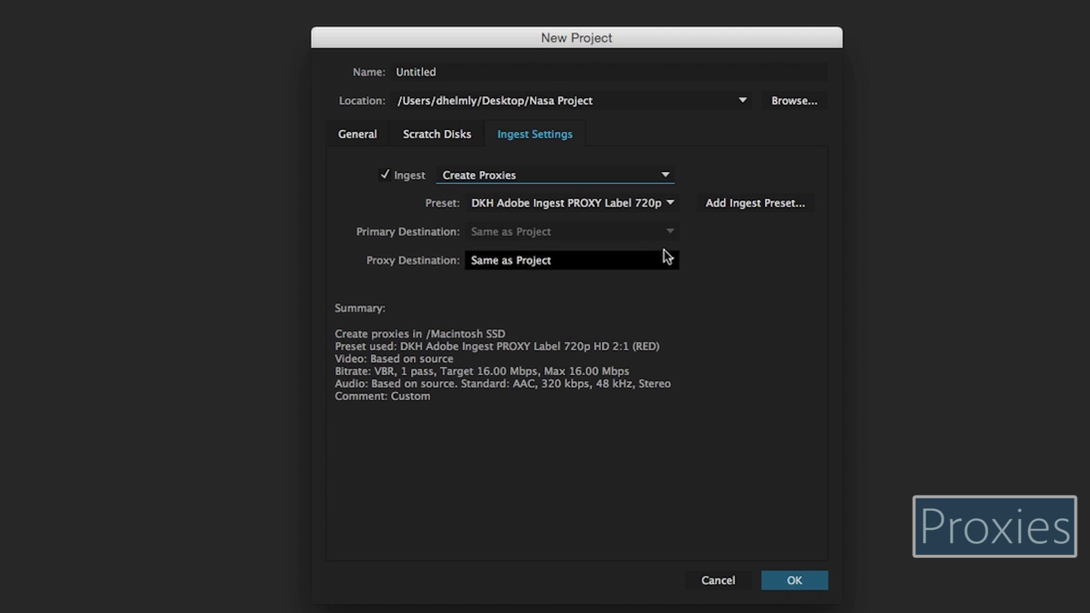
pyautogui.click(669, 204)
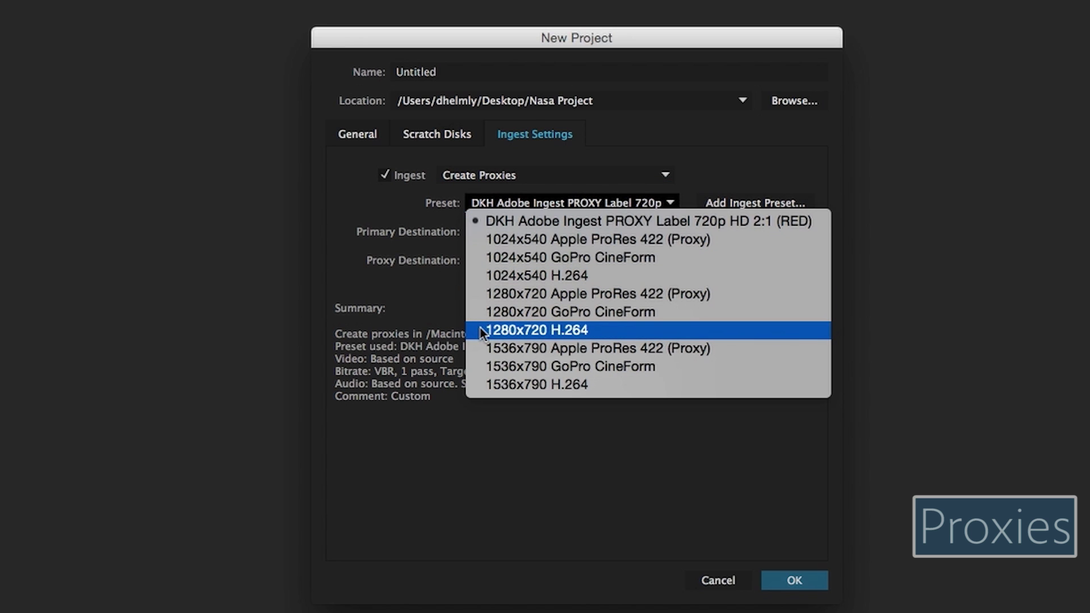
pyautogui.click(481, 366)
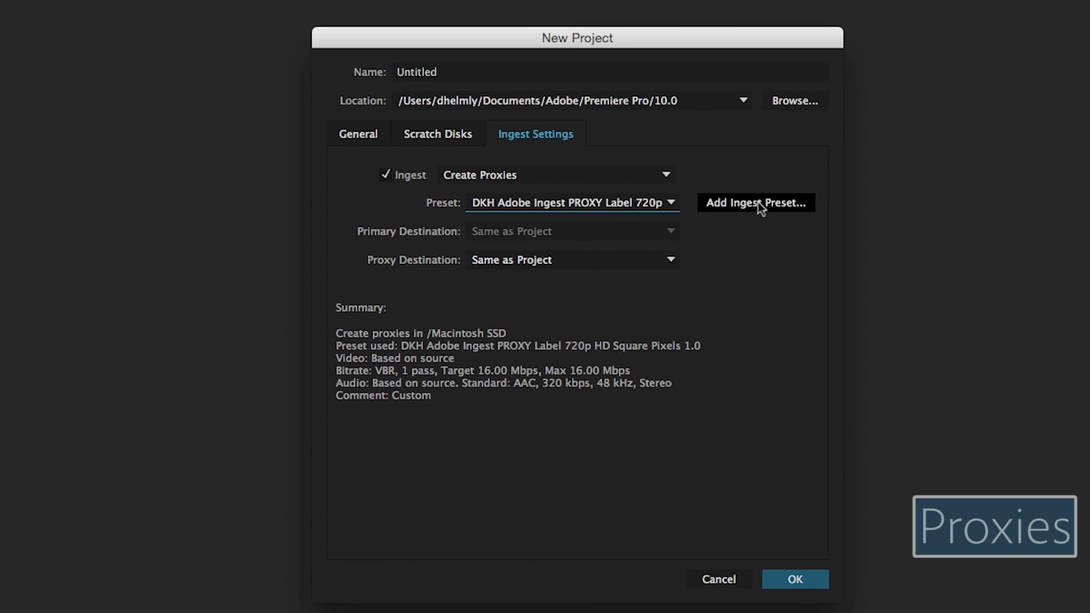
pyautogui.click(758, 202)
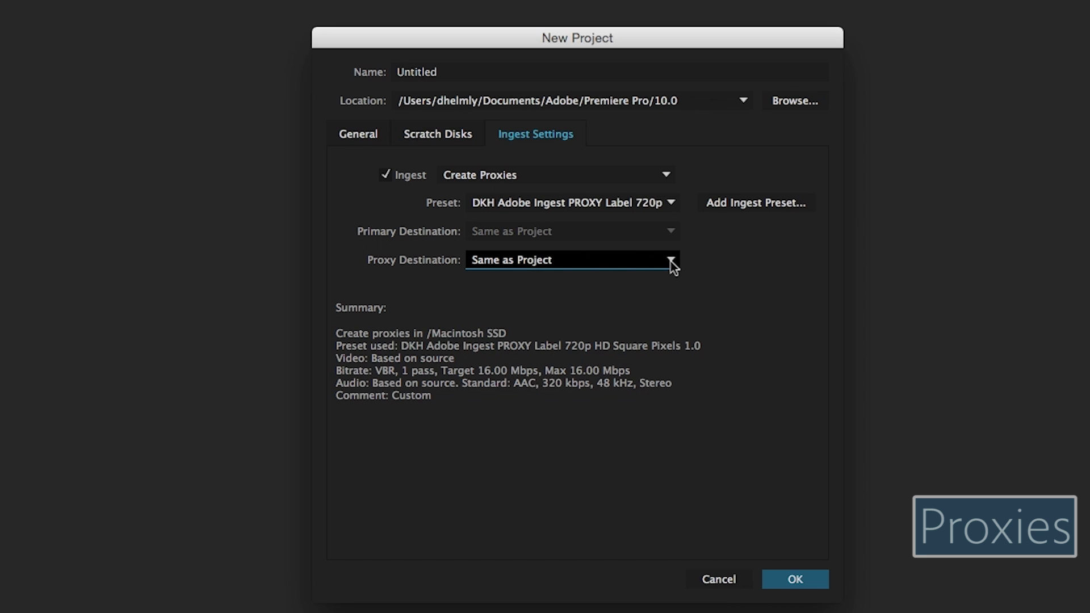
pyautogui.click(672, 262)
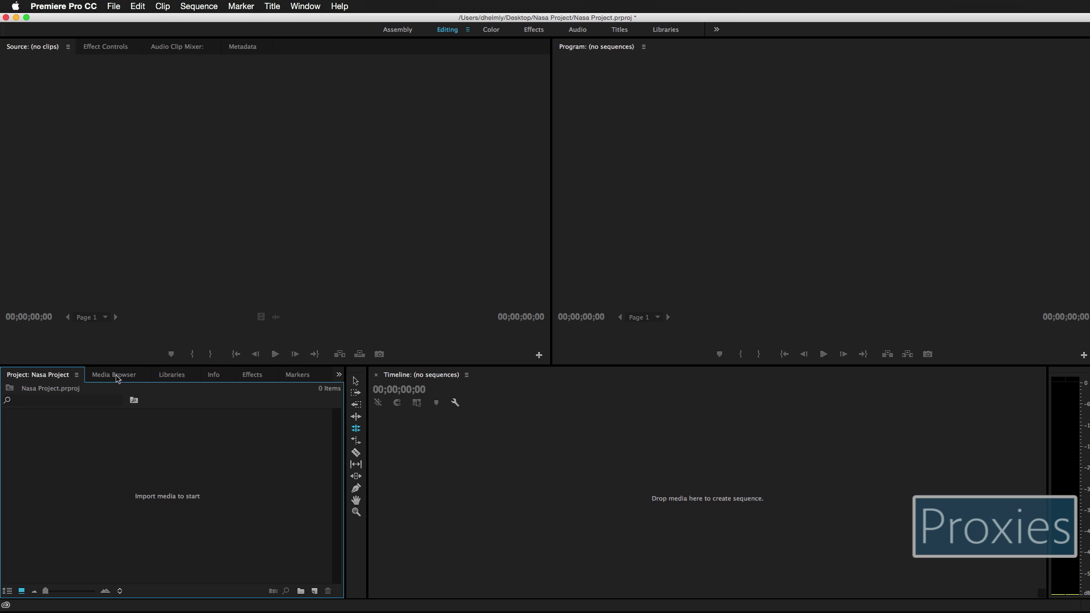
# Step: Import the clip A017_C015_0426KL_001 from the Onboard ISS footage folder and show it in the project bin
pyautogui.click(116, 376)
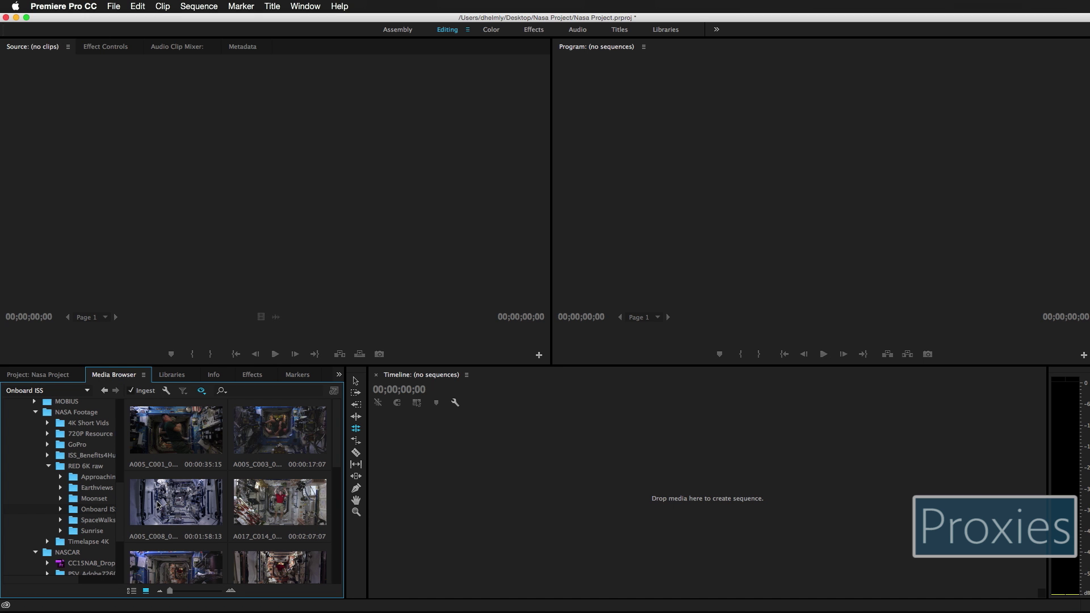
pyautogui.rightClick(168, 562)
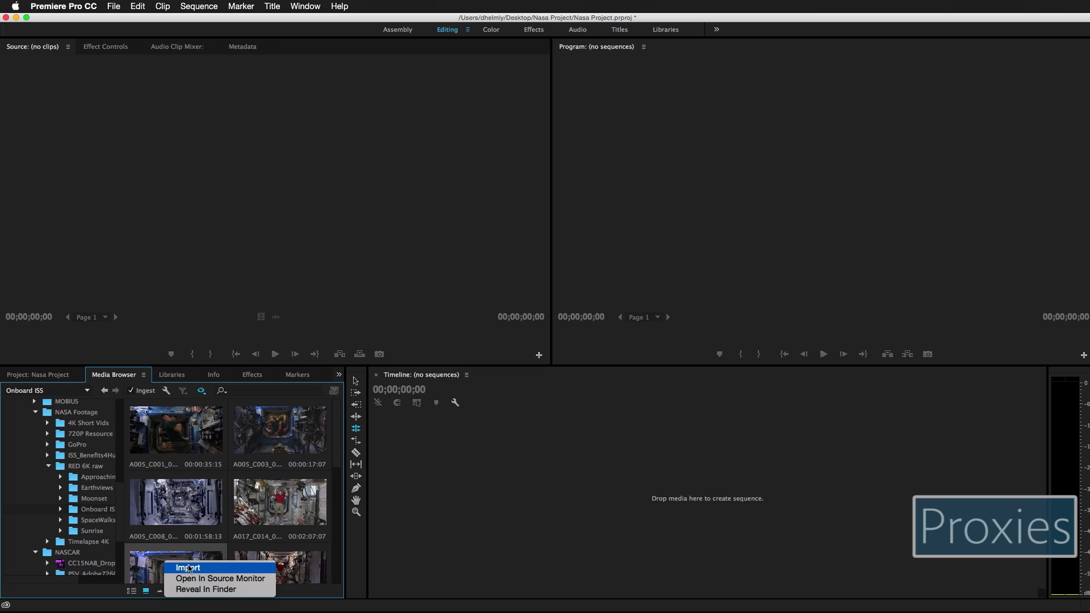
pyautogui.click(188, 568)
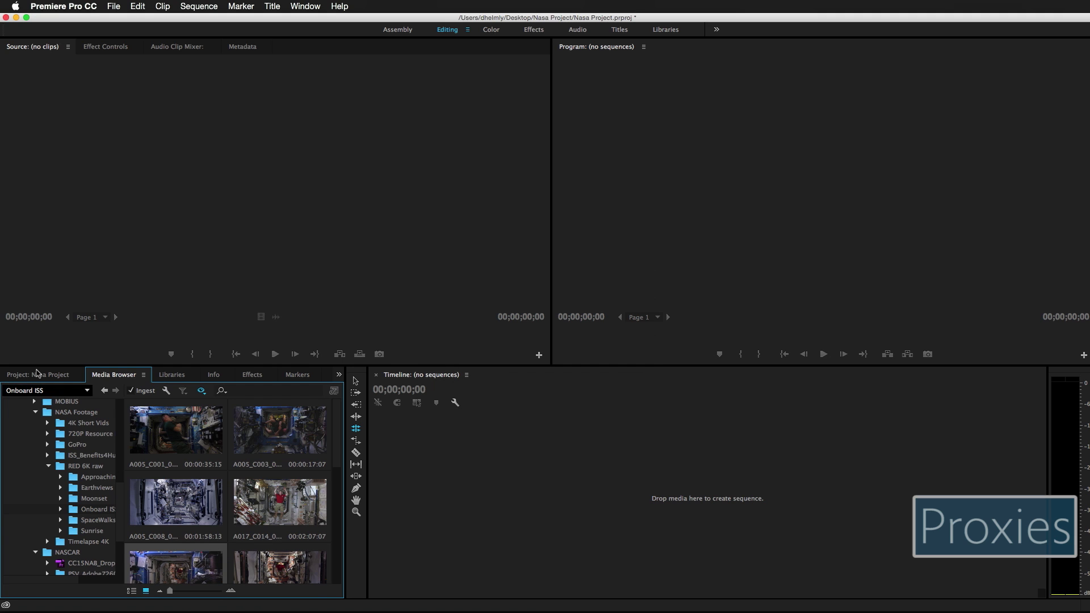
pyautogui.click(38, 375)
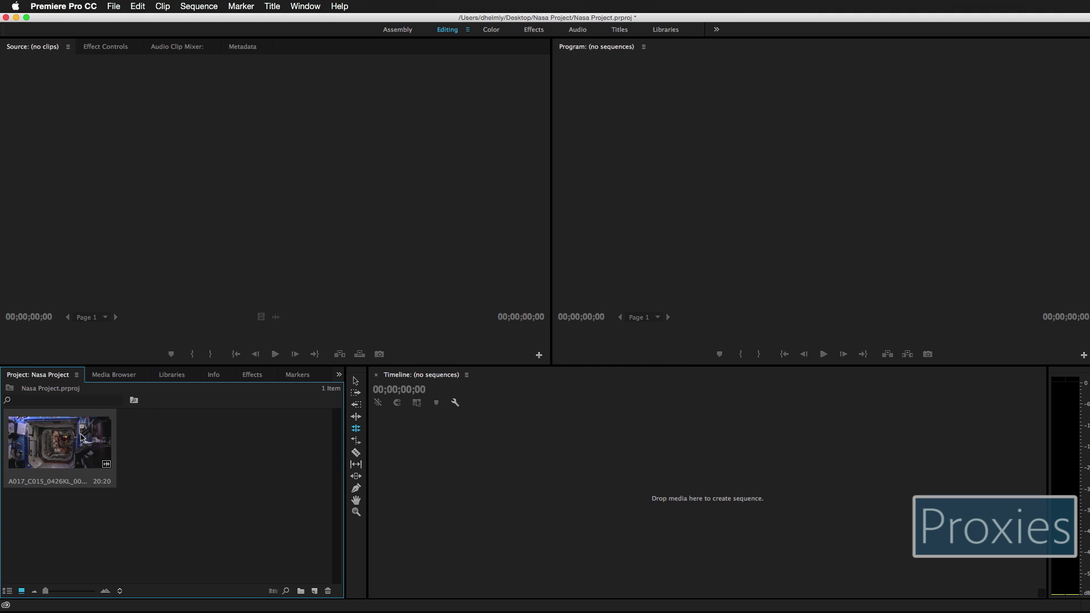
# Step: Create a sequence from the imported A017_C015_0426KL_001 clip and play back a few seconds of it
pyautogui.moveTo(77, 438); pyautogui.dragTo(480, 465)
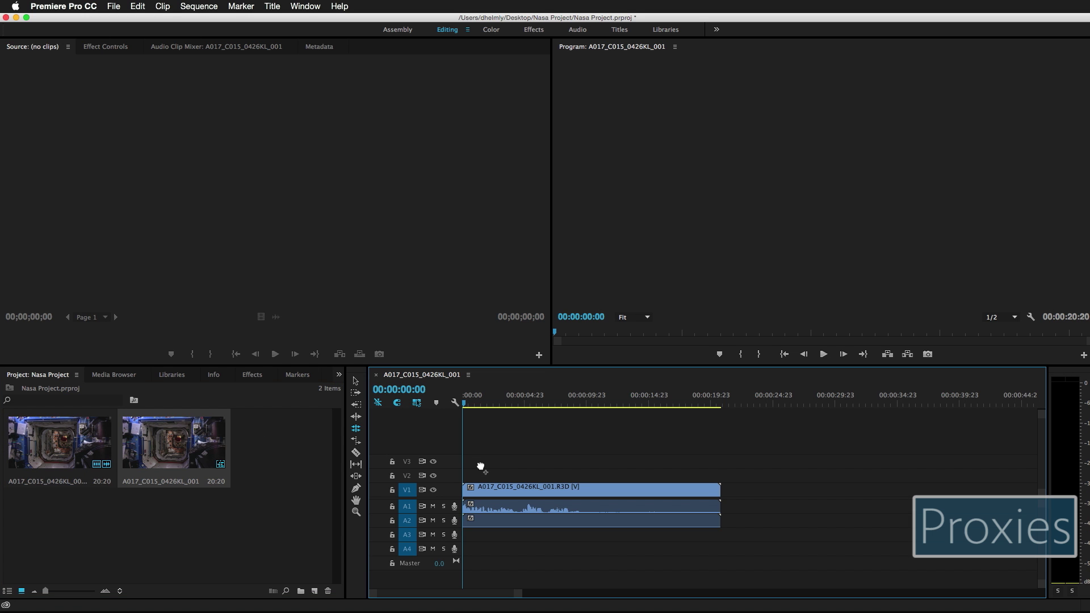
pyautogui.click(534, 402)
pyautogui.press('space')
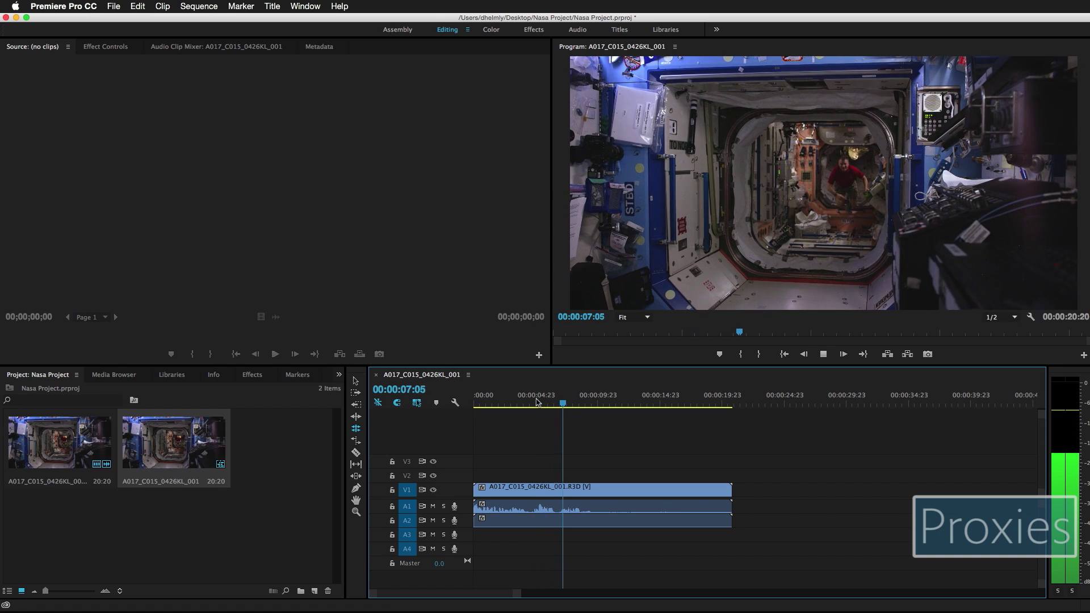
pyautogui.press('space')
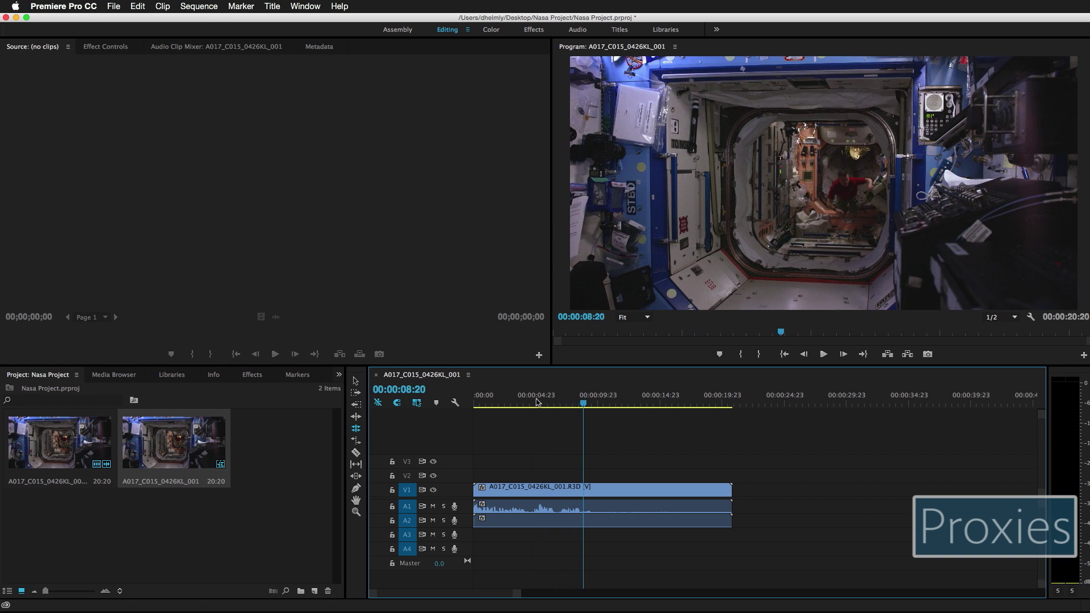
# Step: Display the Progress panel to monitor the proxy creation job
pyautogui.click(304, 6)
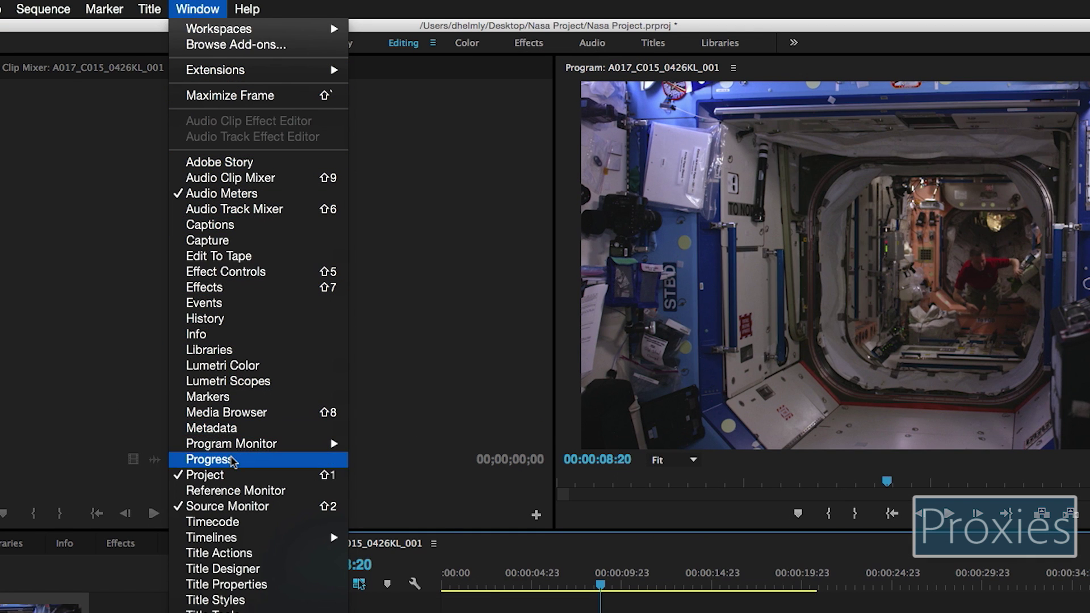
pyautogui.click(233, 459)
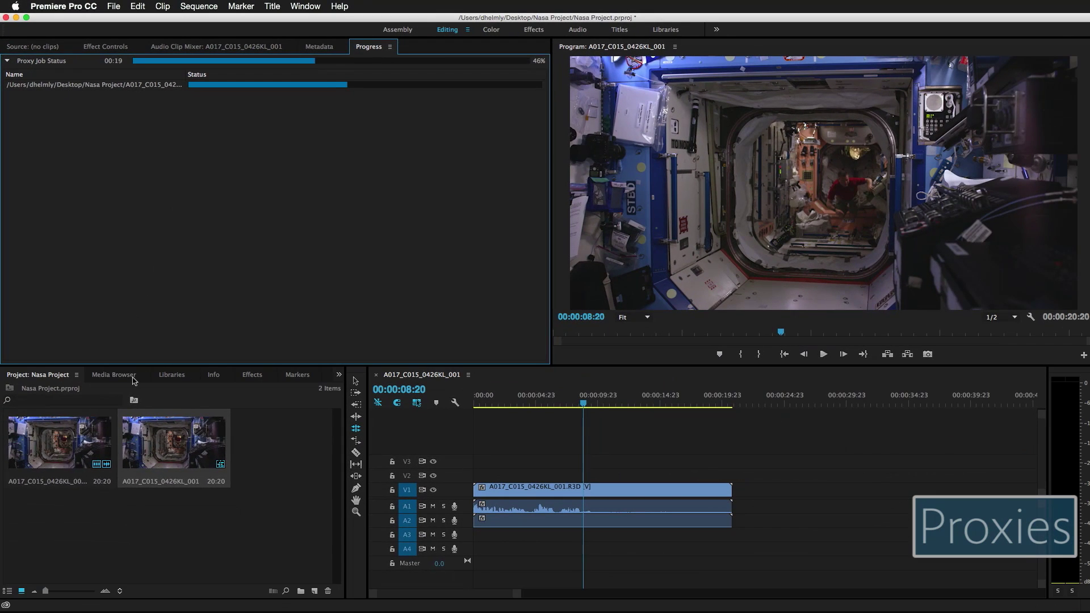
# Step: Append the A017_C014_0426W0_001 clip from the Onboard ISS folder directly after the first clip in the sequence, and return to the project bin
pyautogui.click(134, 377)
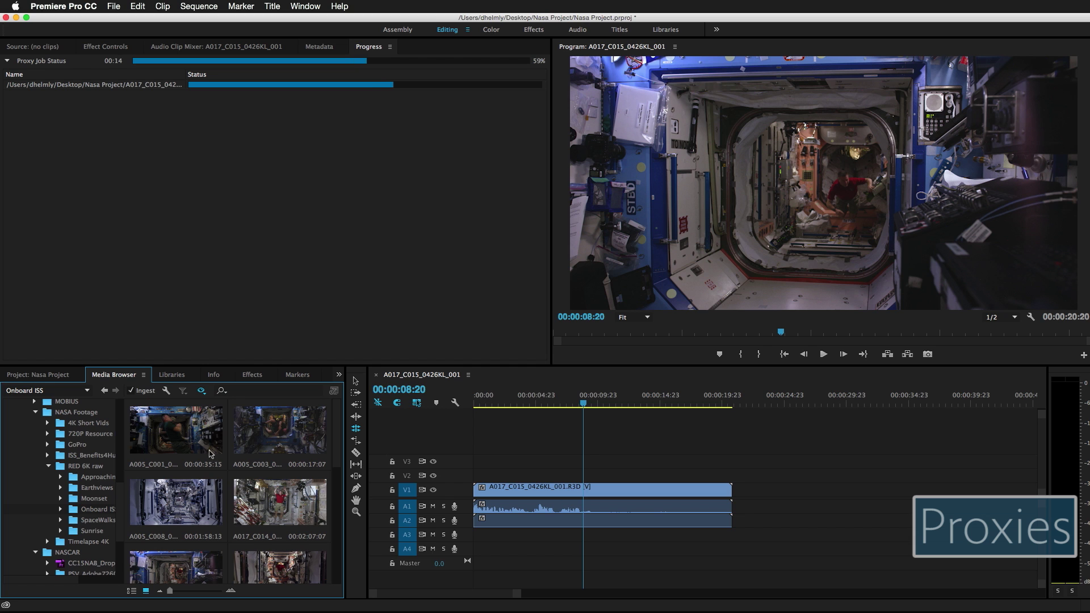
pyautogui.moveTo(269, 496); pyautogui.dragTo(733, 493)
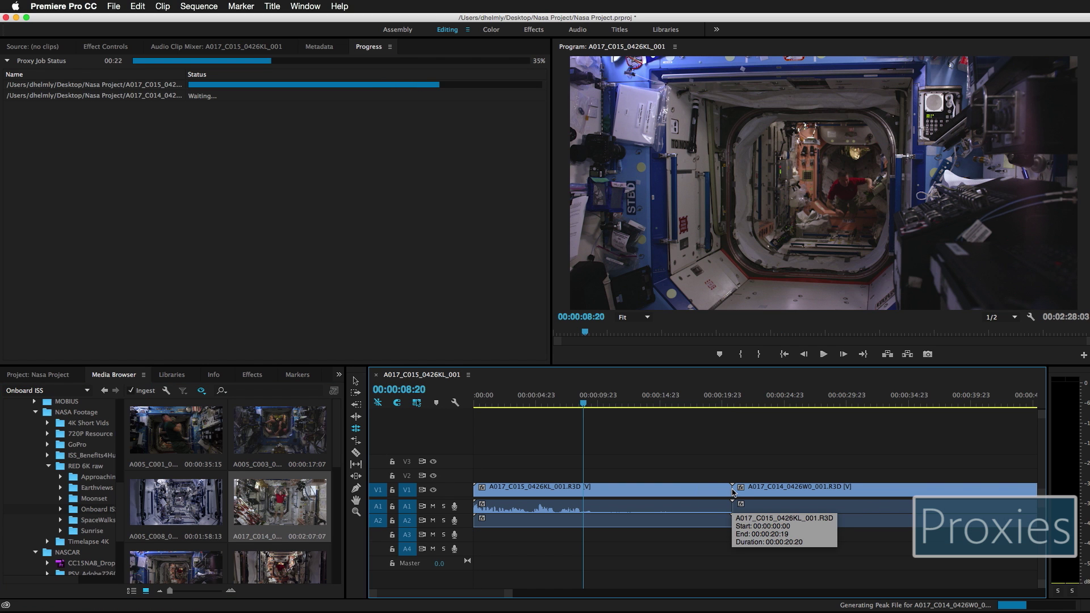
pyautogui.click(56, 377)
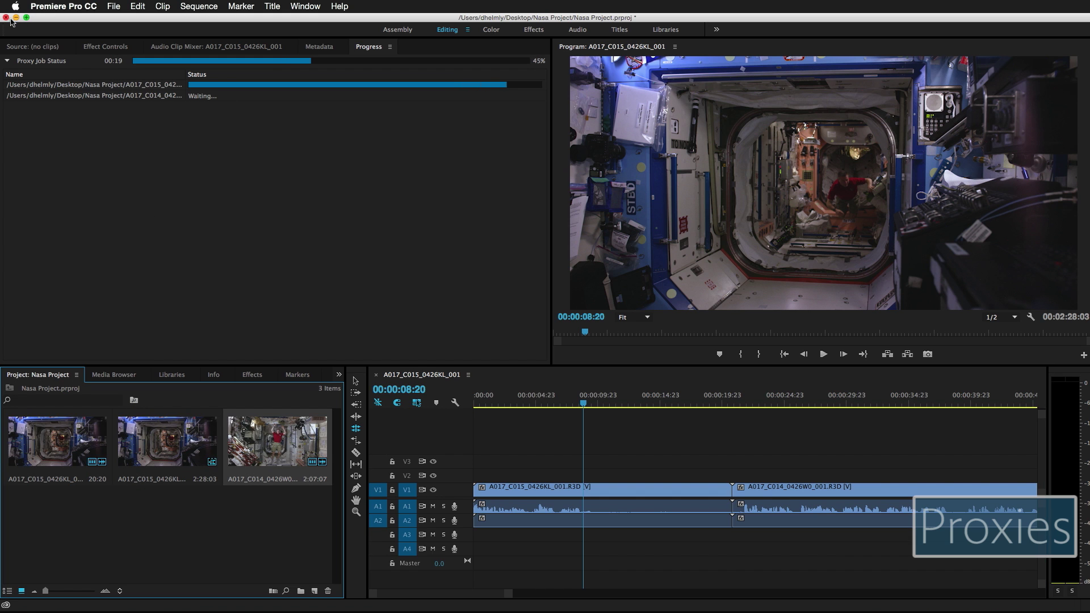
pyautogui.click(2, 17)
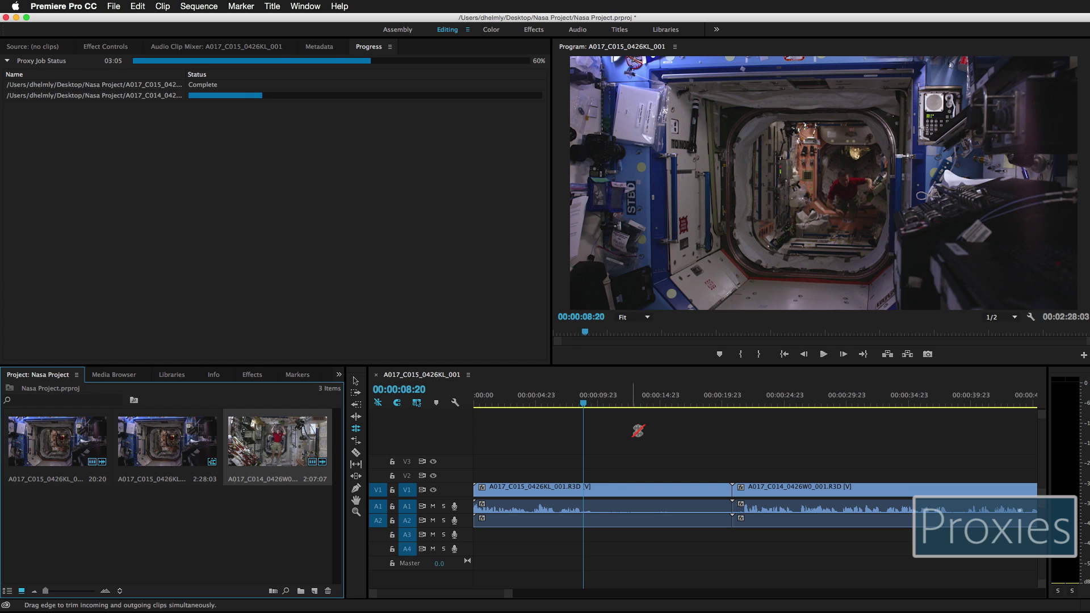
# Step: Examine the file properties of the first clip in the sequence, including its Proxy Media details
pyautogui.press('v')
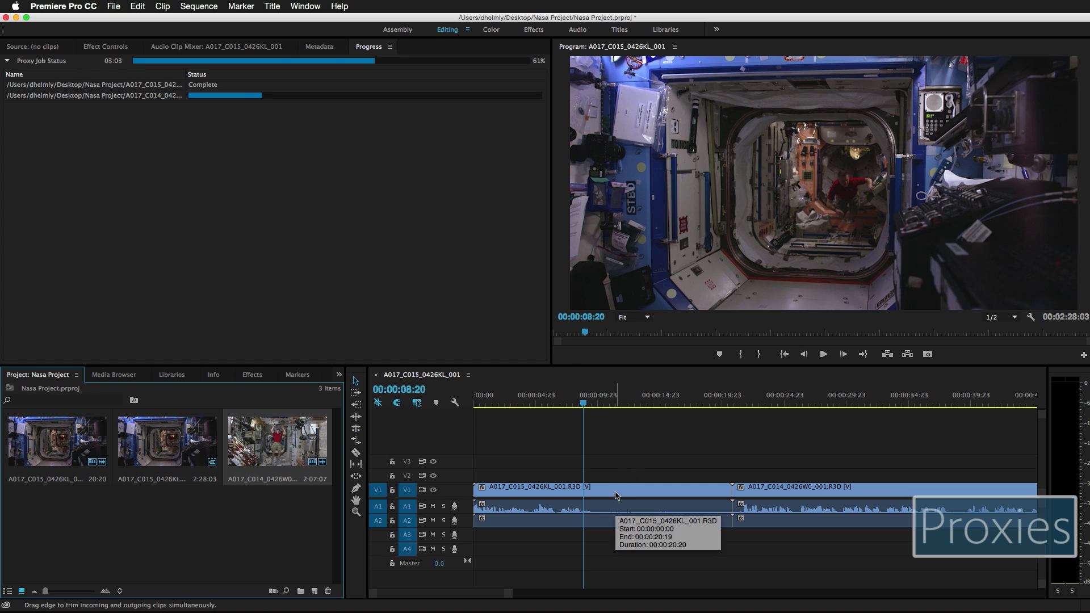
pyautogui.rightClick(617, 495)
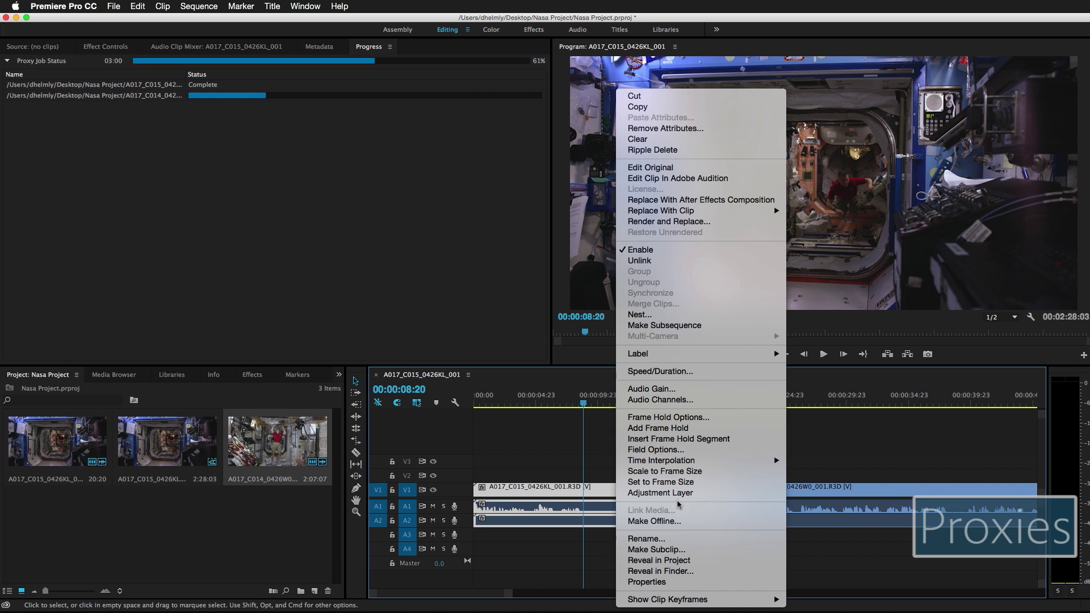
pyautogui.click(669, 584)
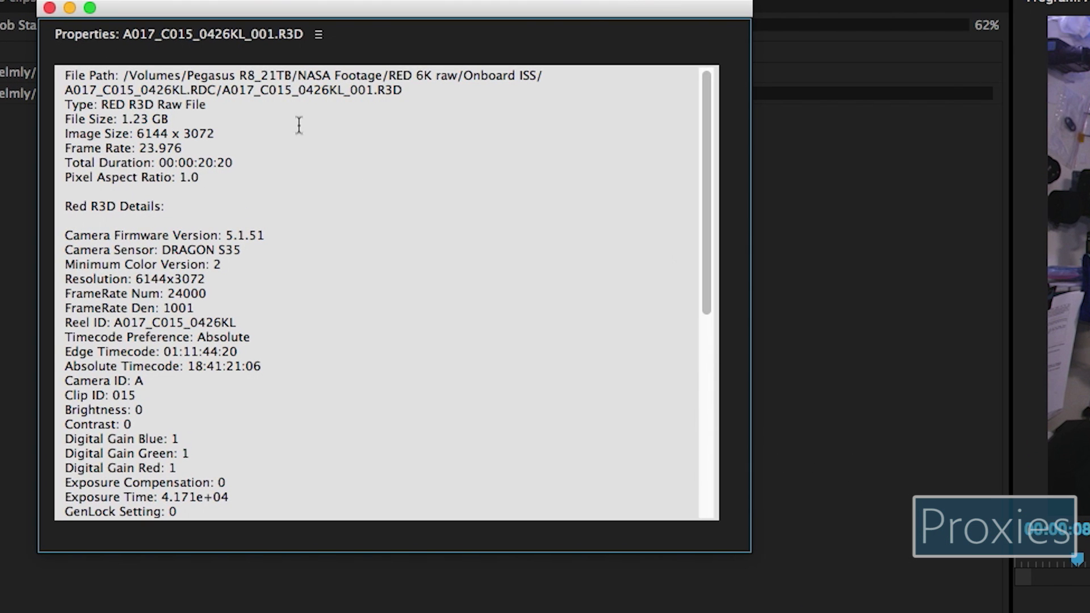
pyautogui.moveTo(702, 265); pyautogui.dragTo(717, 469)
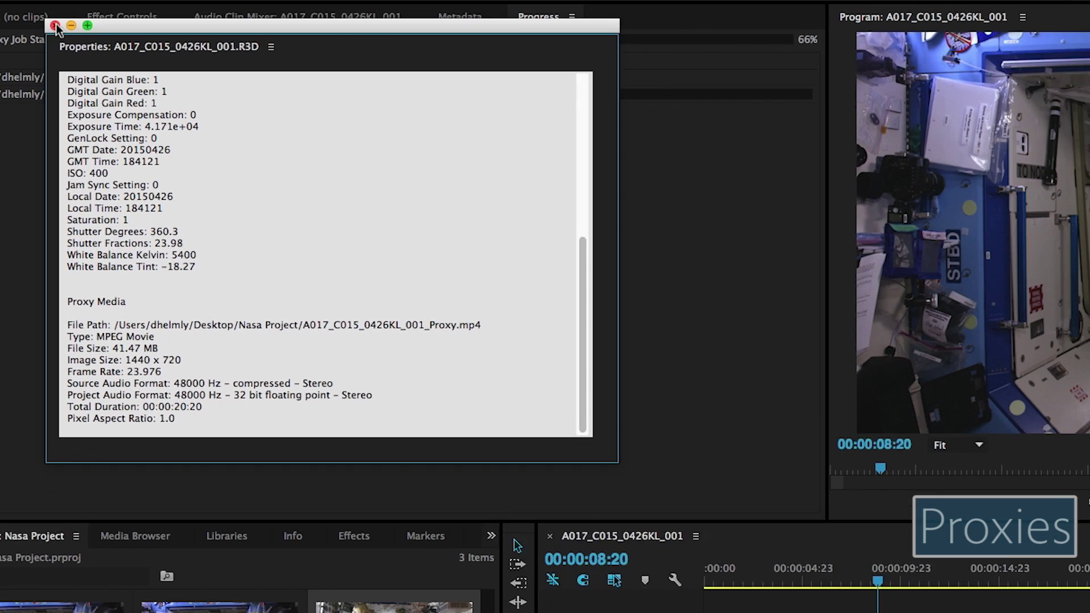
# Step: Close the clip properties, add the Toggle Proxies button to the Program Monitor's controls, and switch the monitor to proxy playback
pyautogui.click(49, 8)
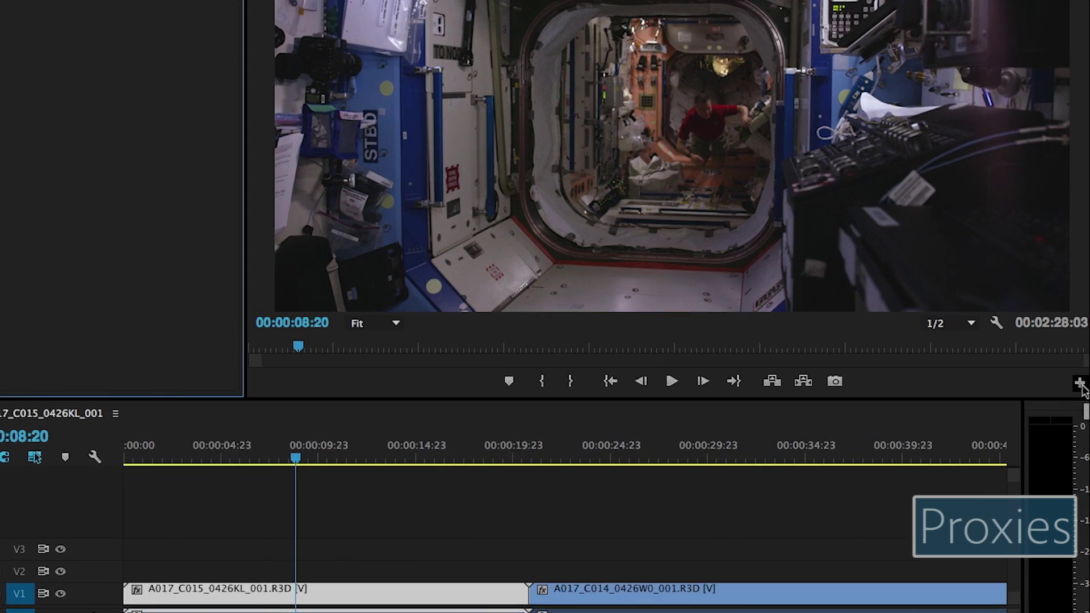
pyautogui.click(1084, 355)
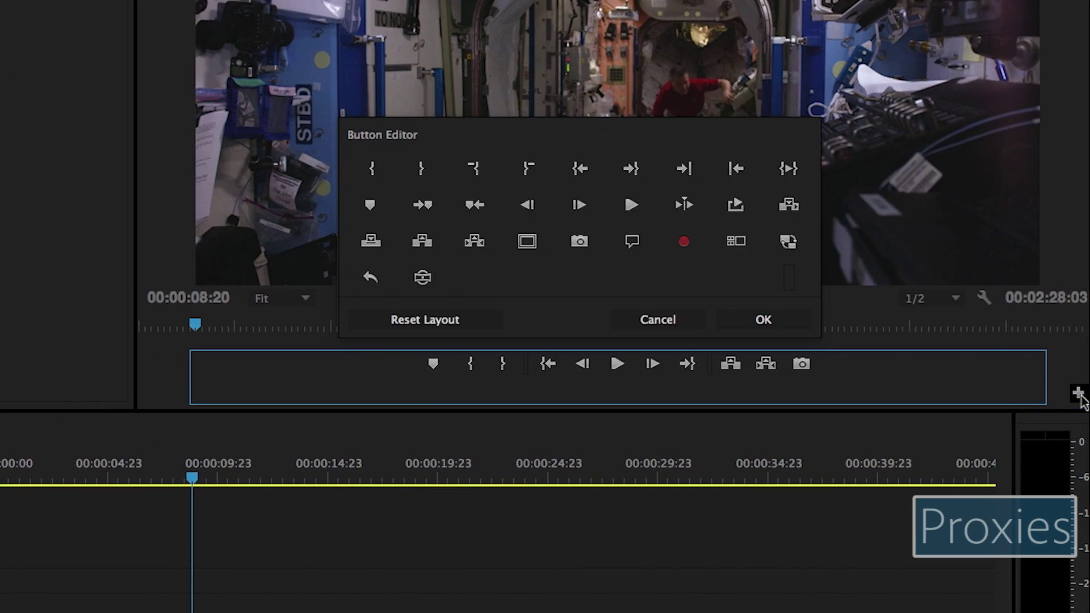
pyautogui.moveTo(788, 241); pyautogui.dragTo(826, 357)
pyautogui.click(735, 318)
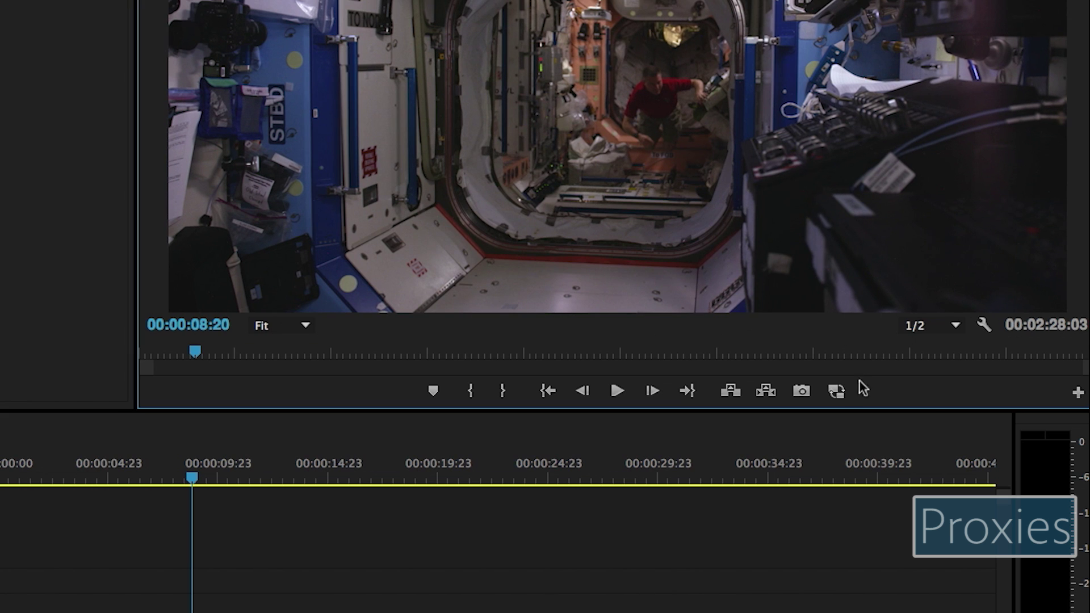
pyautogui.click(838, 392)
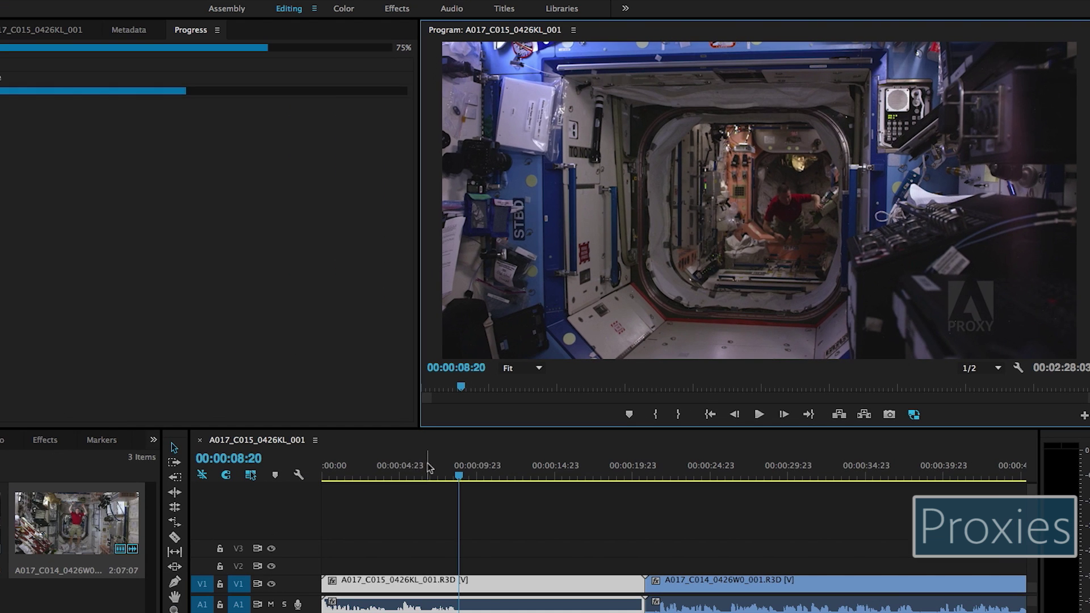
# Step: Play the first clip with proxies enabled, and check the sequence's frame size in its settings without changing anything
pyautogui.moveTo(428, 467); pyautogui.dragTo(350, 467)
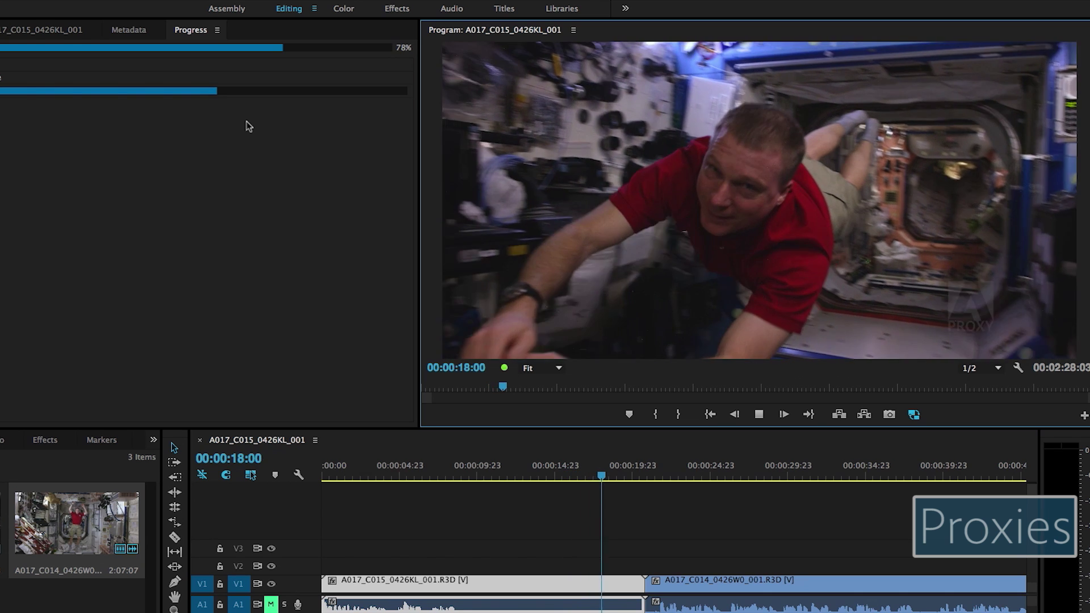
pyautogui.press('space')
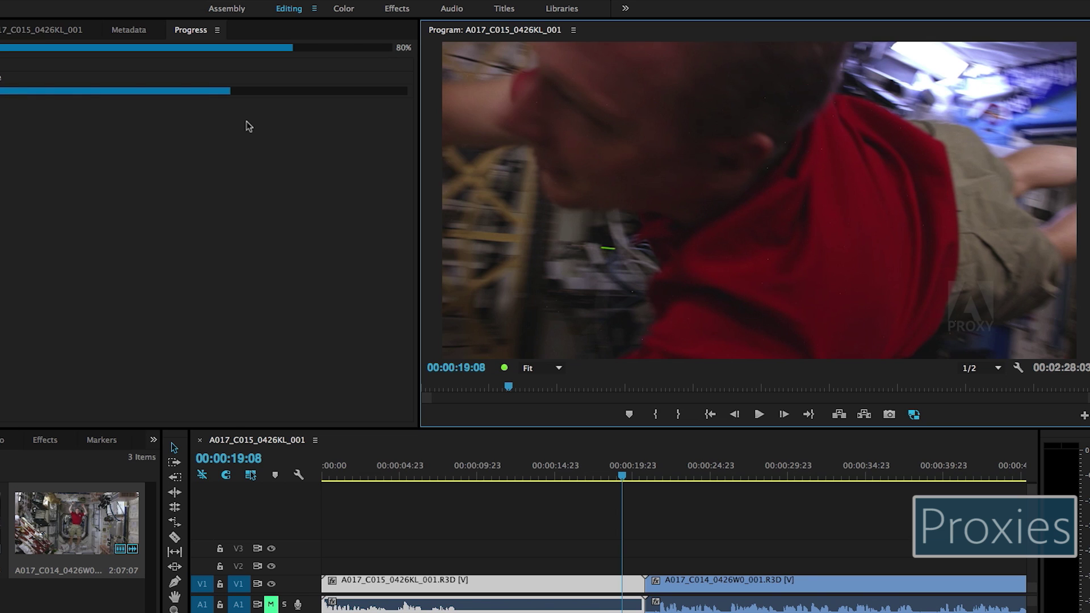
pyautogui.click(5, 0)
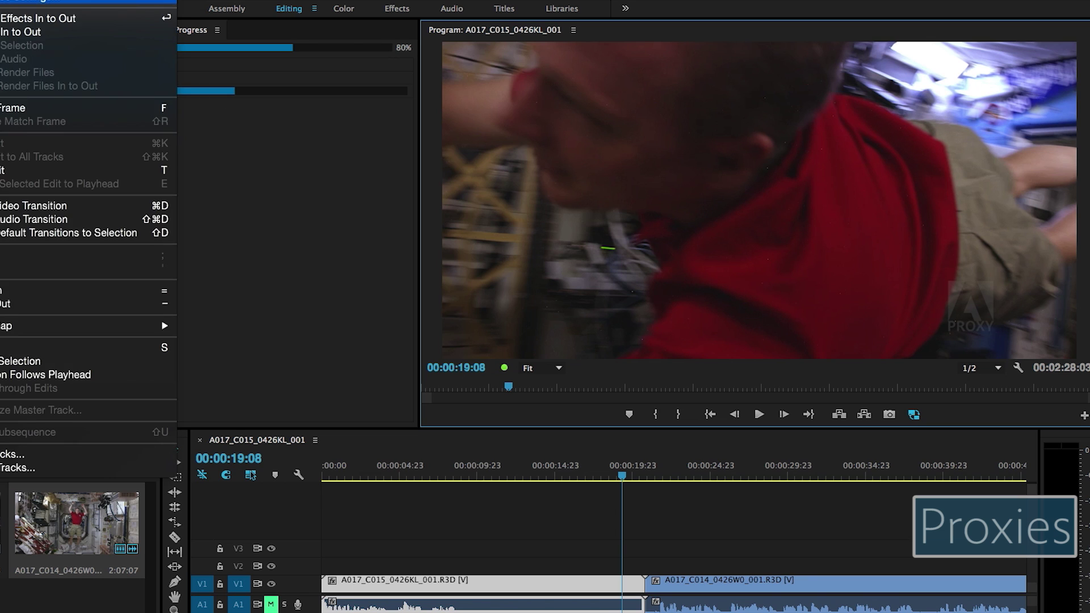
pyautogui.click(23, 1)
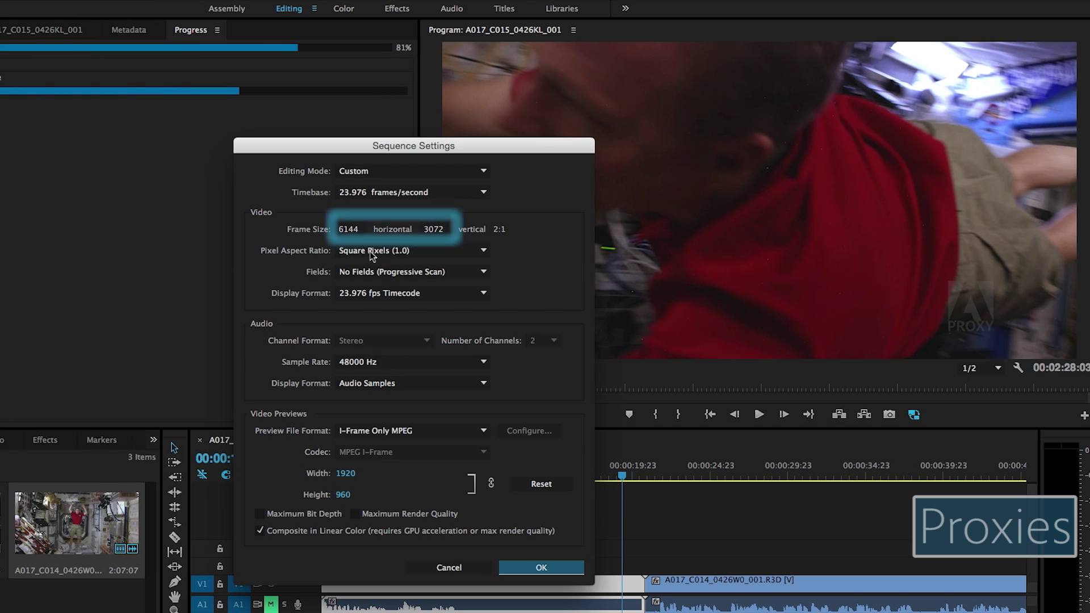
pyautogui.click(448, 568)
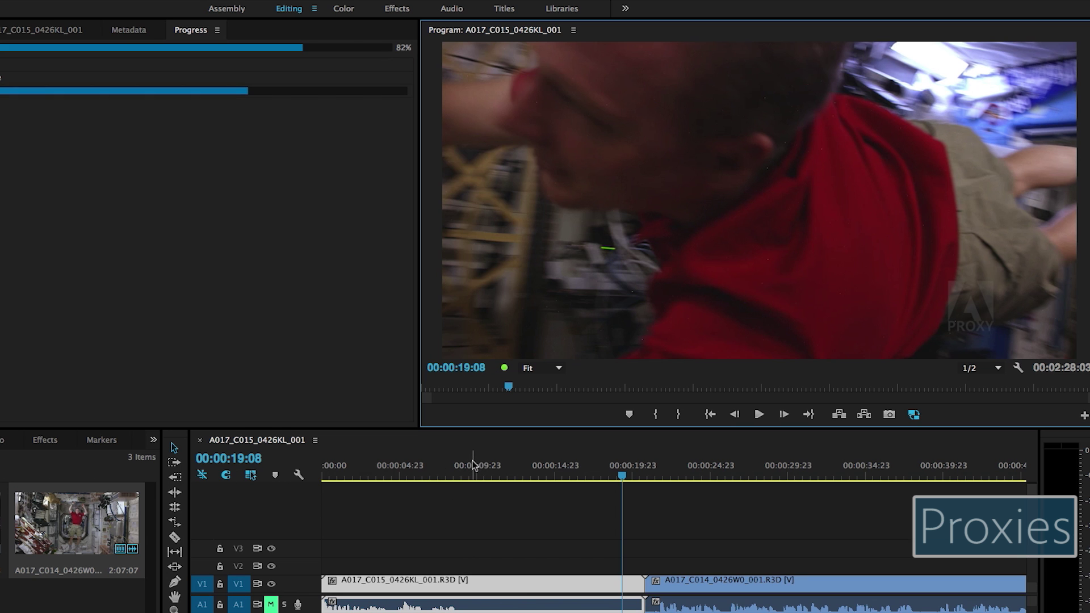
# Step: Return to an earlier point in the first clip and play its proxy footage in short stretches
pyautogui.moveTo(474, 465); pyautogui.dragTo(381, 466)
pyautogui.press('space')
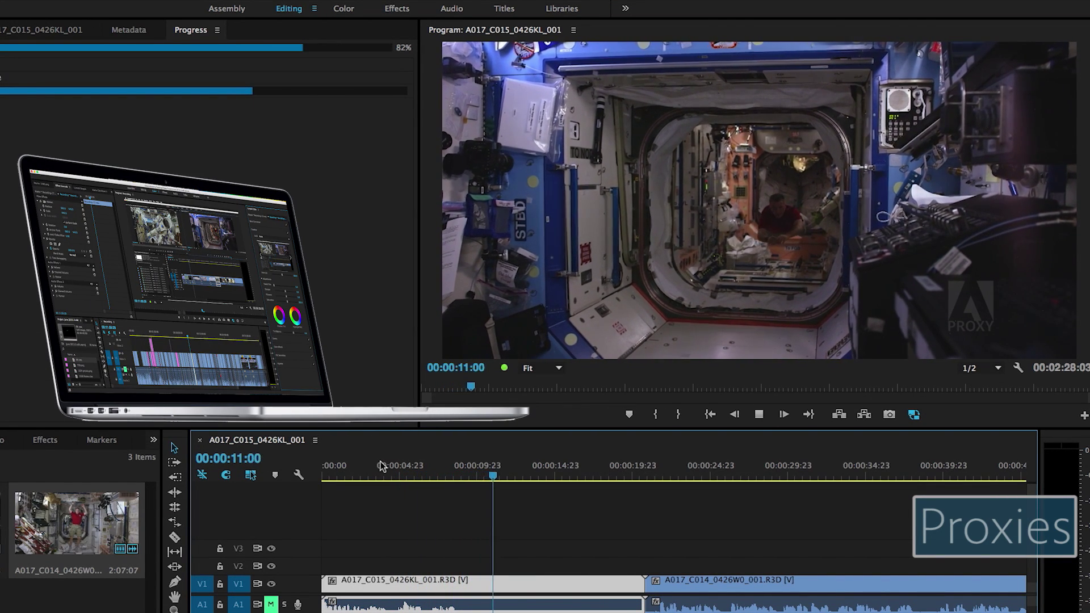
pyautogui.press('space')
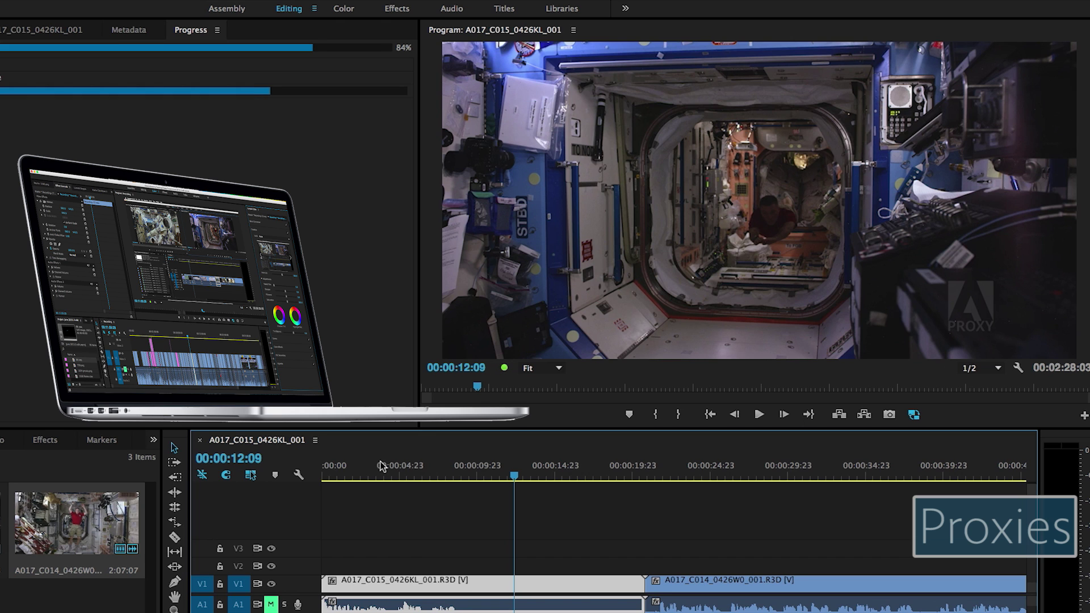
pyautogui.press('space')
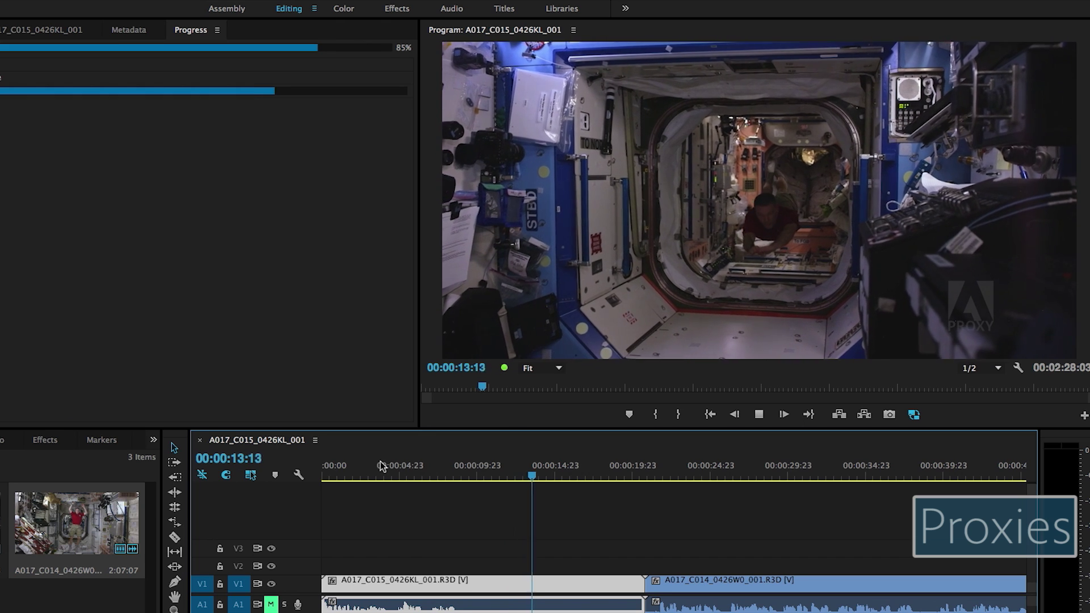
pyautogui.press('space')
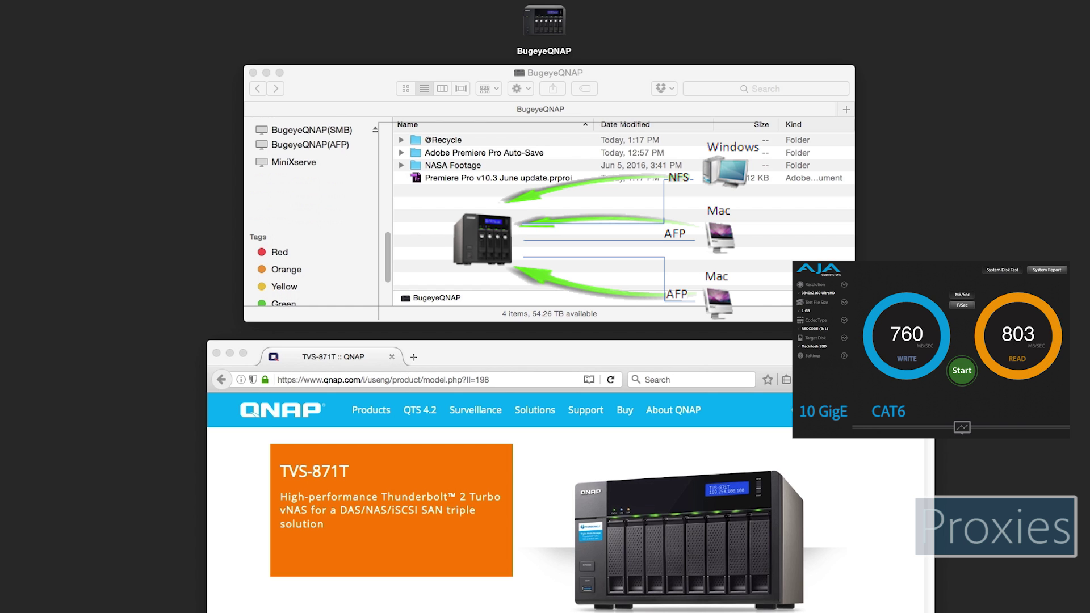
# Step: Open Premiere Pro v10.3 June update.prproj from the BugeyeQNAP volume and review its project ingest settings without changing them
pyautogui.doubleClick(418, 179)
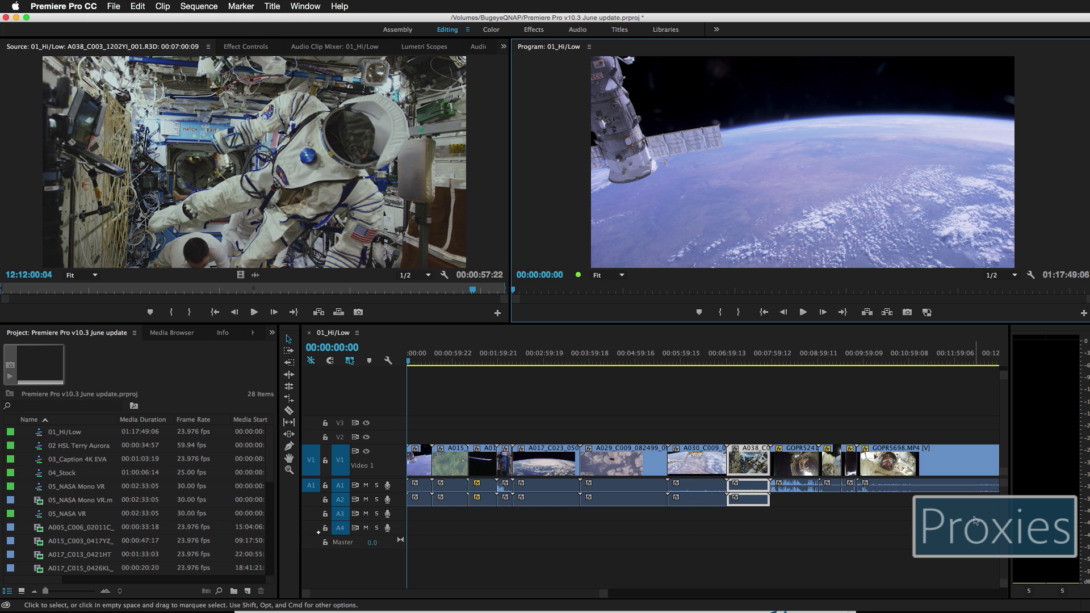
pyautogui.click(112, 7)
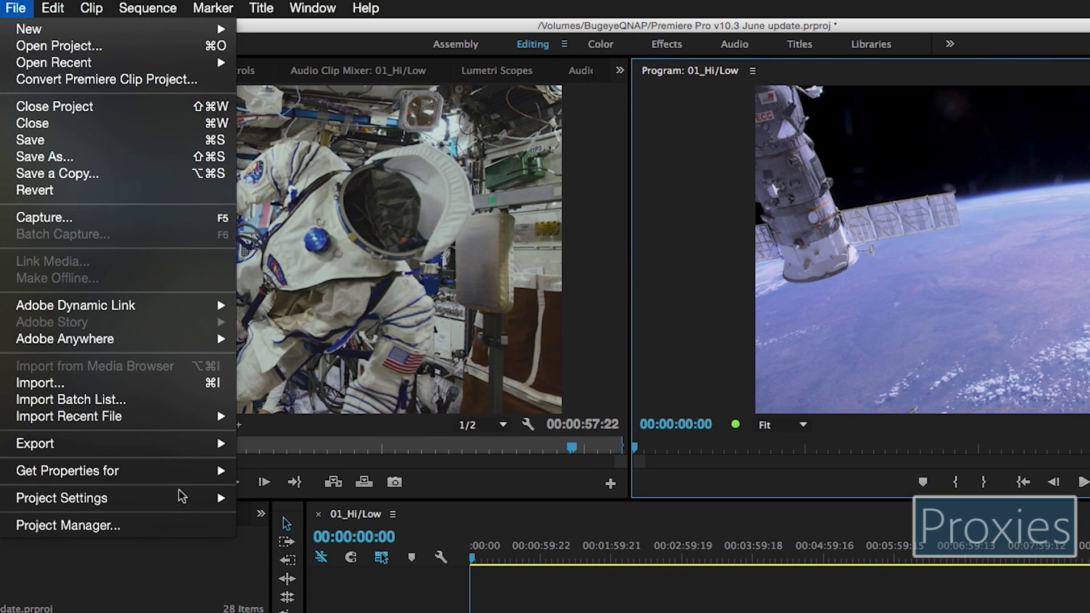
pyautogui.moveTo(224, 323)
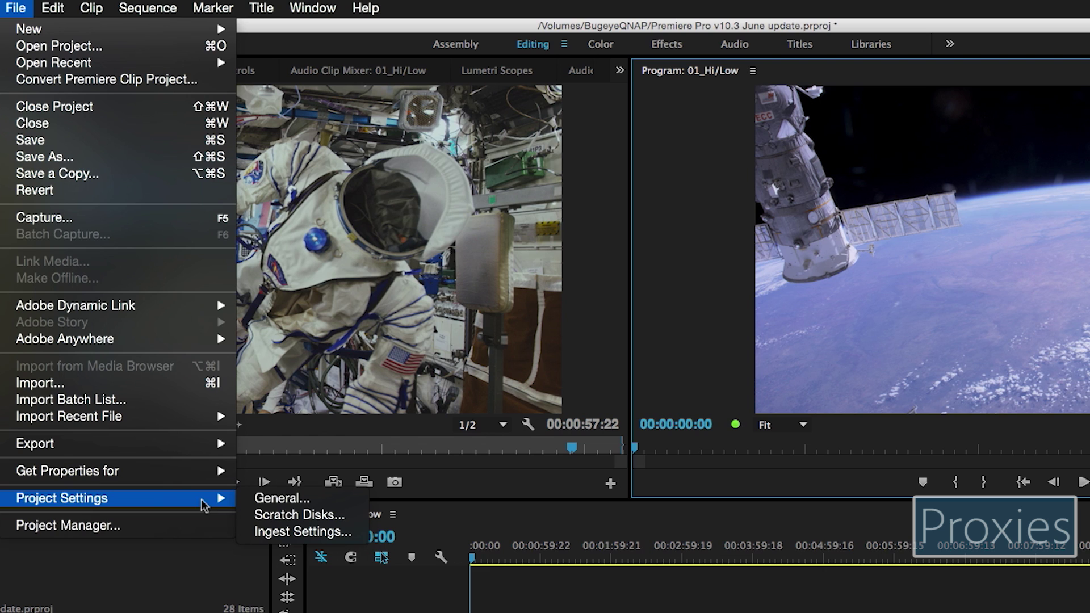
pyautogui.click(303, 499)
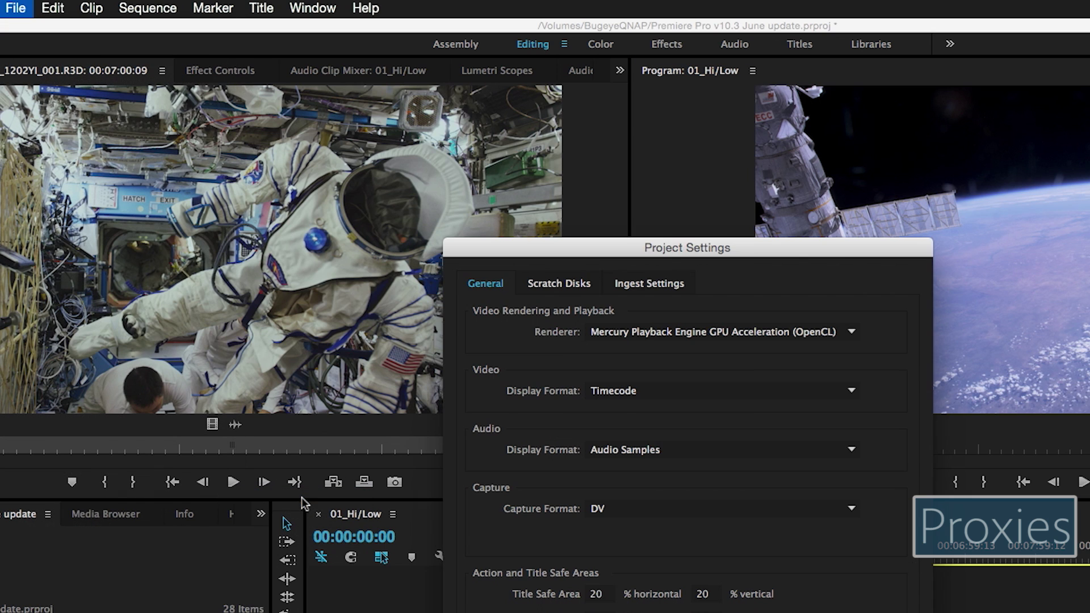
pyautogui.click(644, 284)
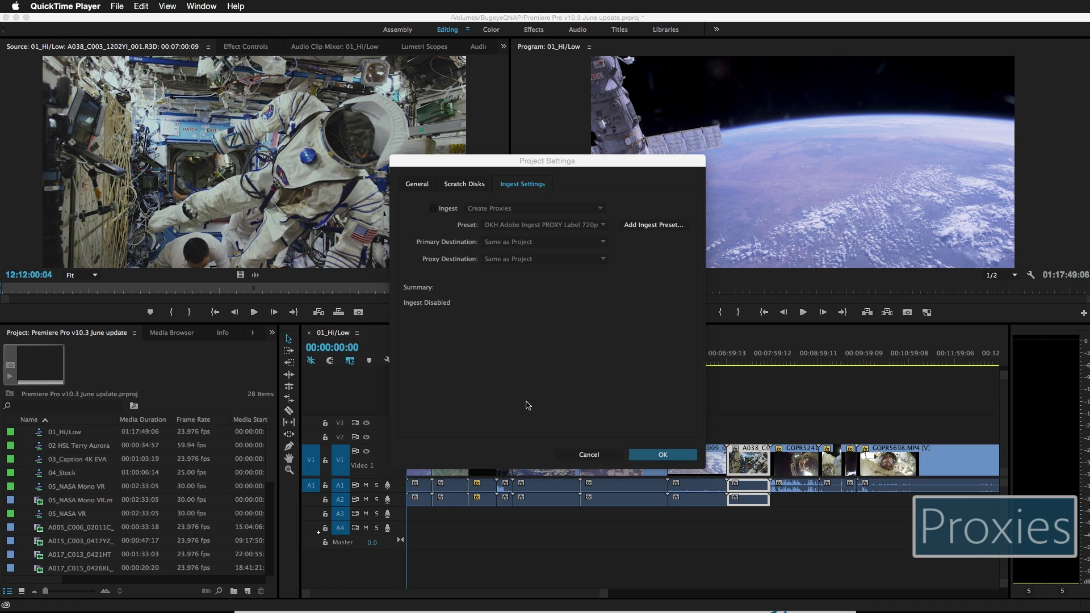
pyautogui.click(576, 454)
pyautogui.click(576, 454)
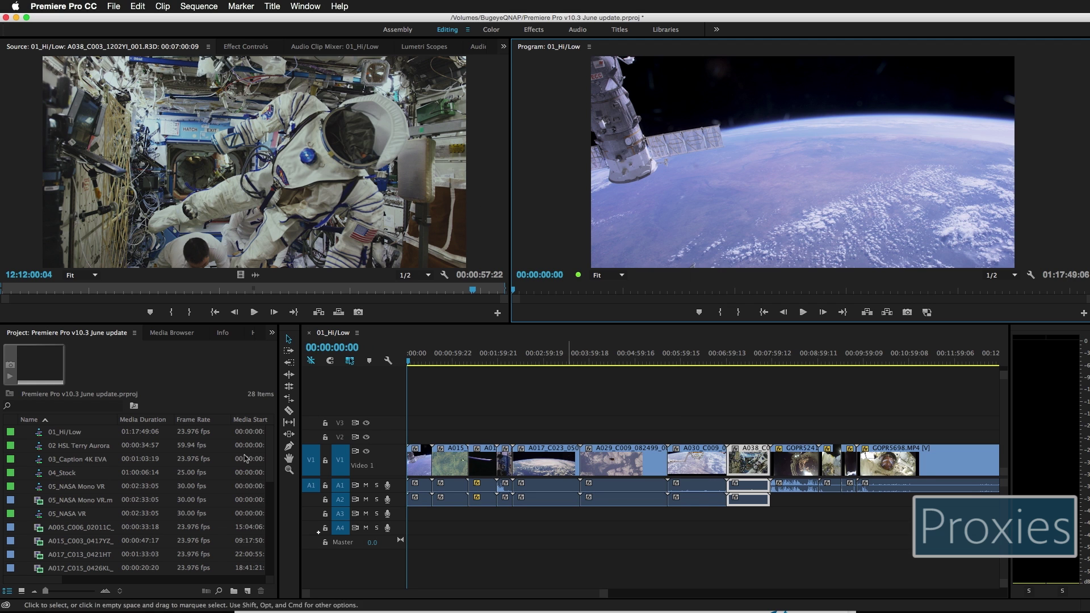
# Step: Review the proxy commands available for 05_NASA Mono VR.mp4, and enable proxy playback for the 01_Hi/Low sequence
pyautogui.click(43, 502)
pyautogui.rightClick(43, 503)
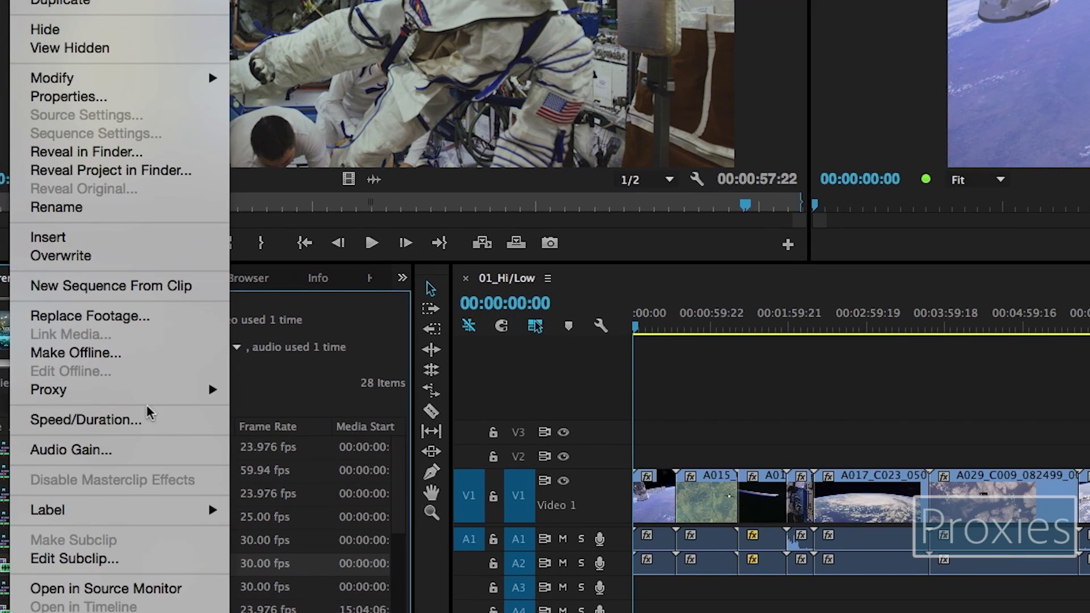
pyautogui.moveTo(151, 389)
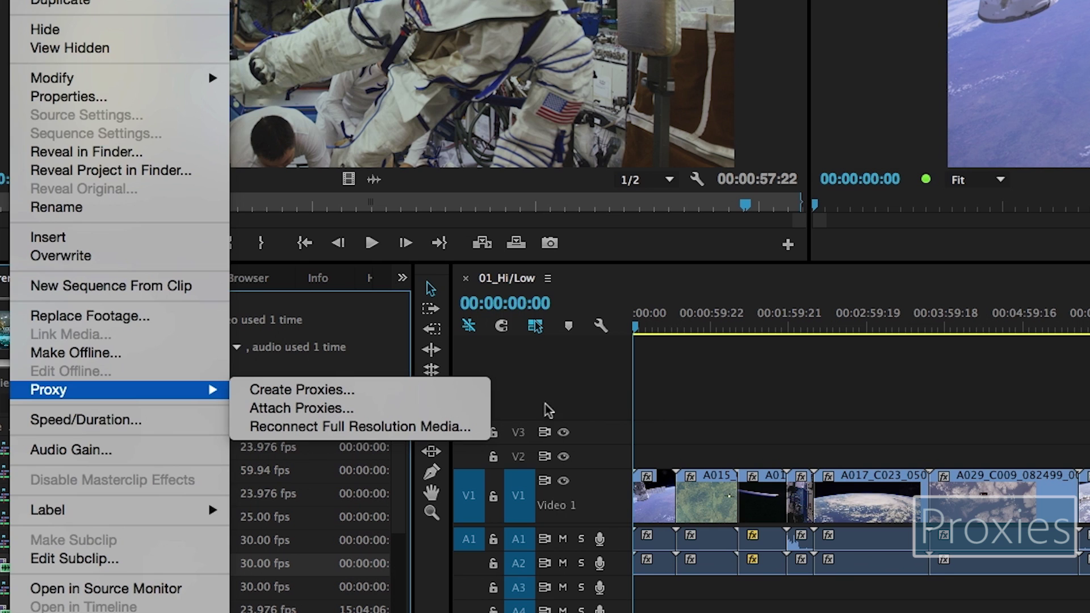
pyautogui.click(568, 397)
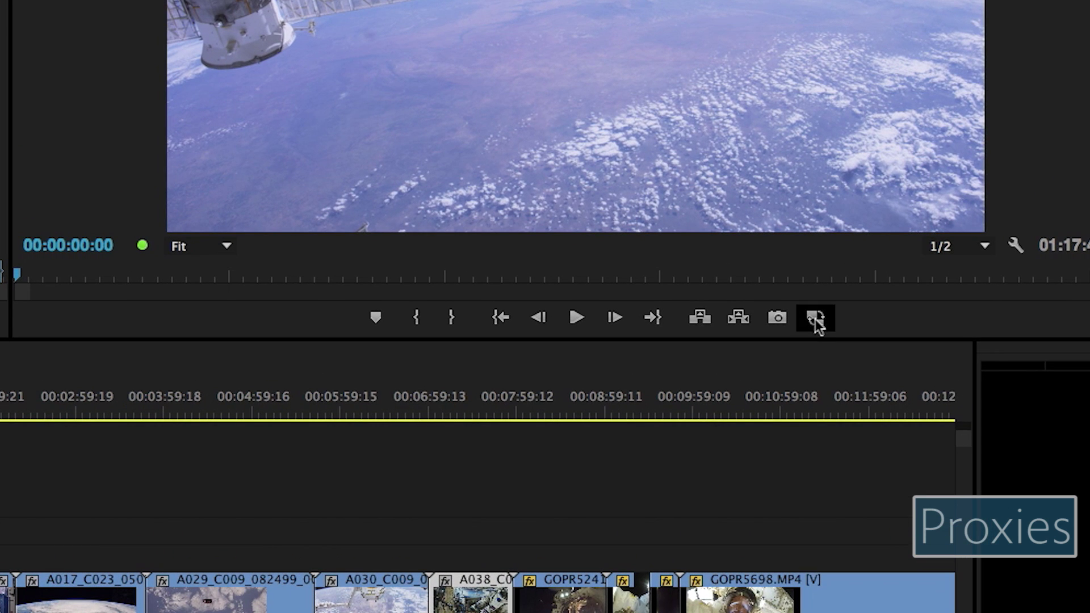
pyautogui.click(815, 318)
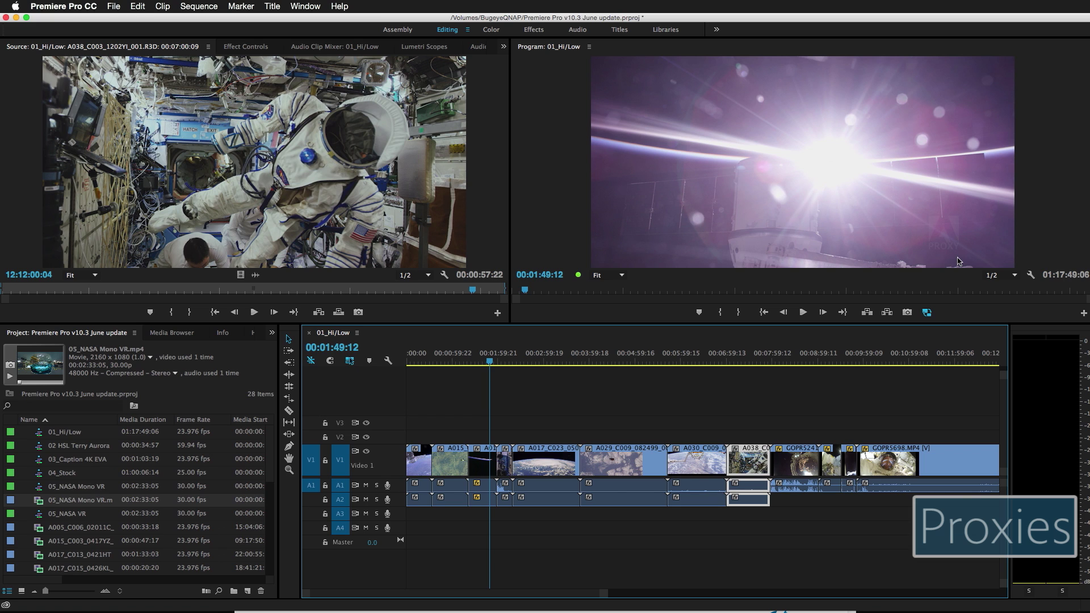
# Step: Enable the Proxy property under Premiere Pro Project Metadata in the project's metadata display settings
pyautogui.click(135, 334)
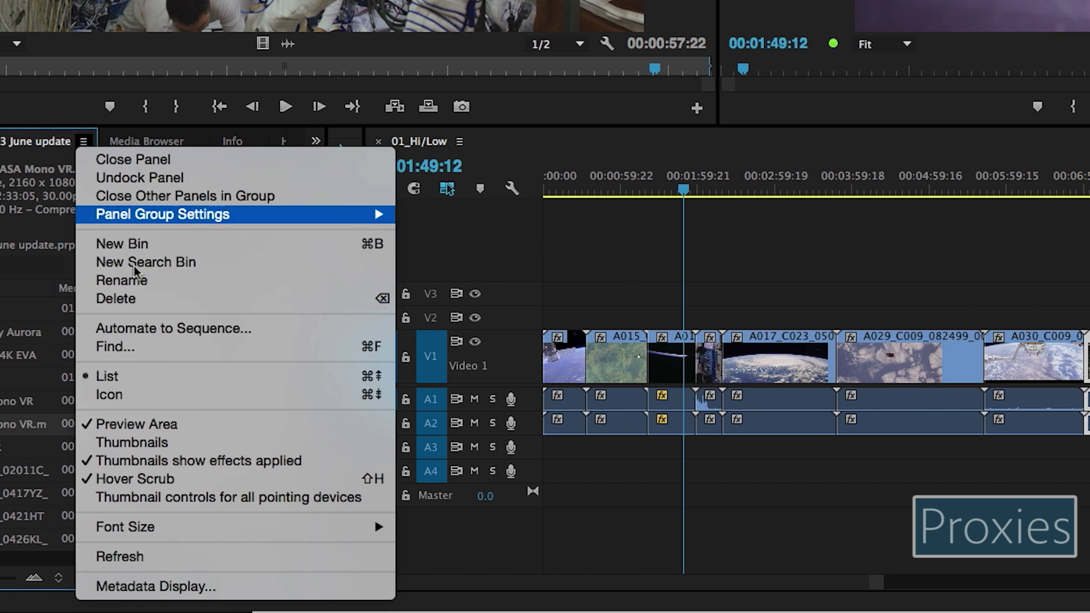
pyautogui.click(272, 586)
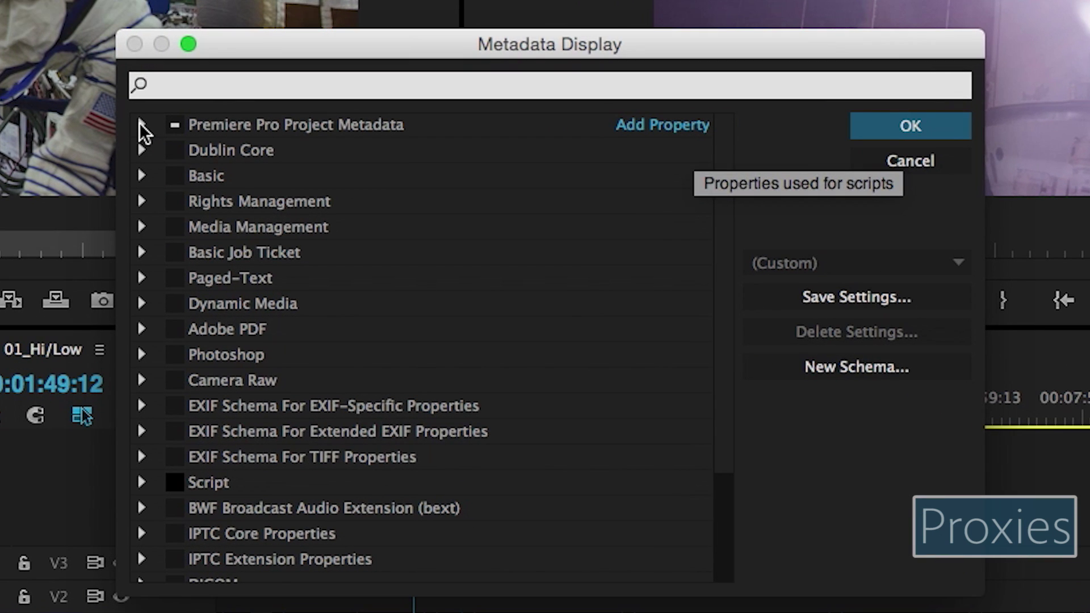
pyautogui.click(140, 124)
pyautogui.moveTo(717, 204); pyautogui.dragTo(744, 419)
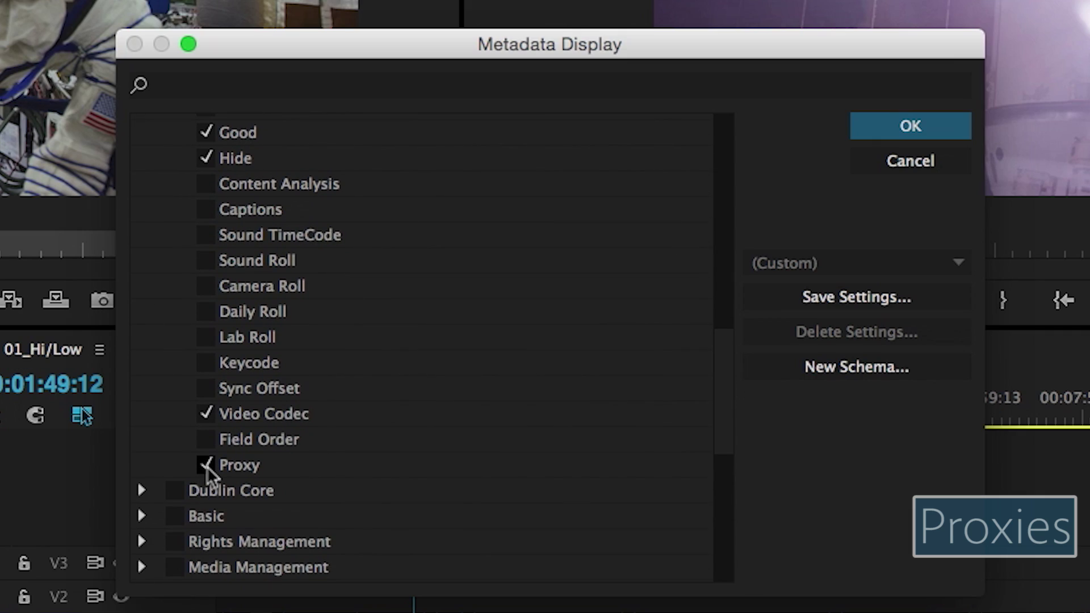
pyautogui.click(911, 126)
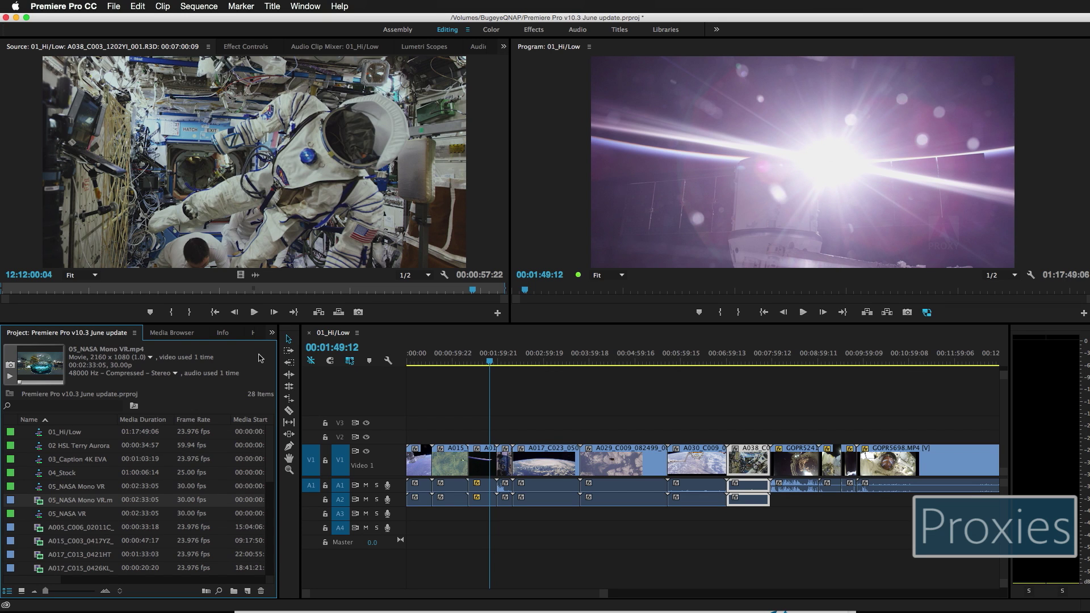
# Step: Move the Proxy column directly after the Name column in the maximized project list, and restore the normal layout
pyautogui.press('`')
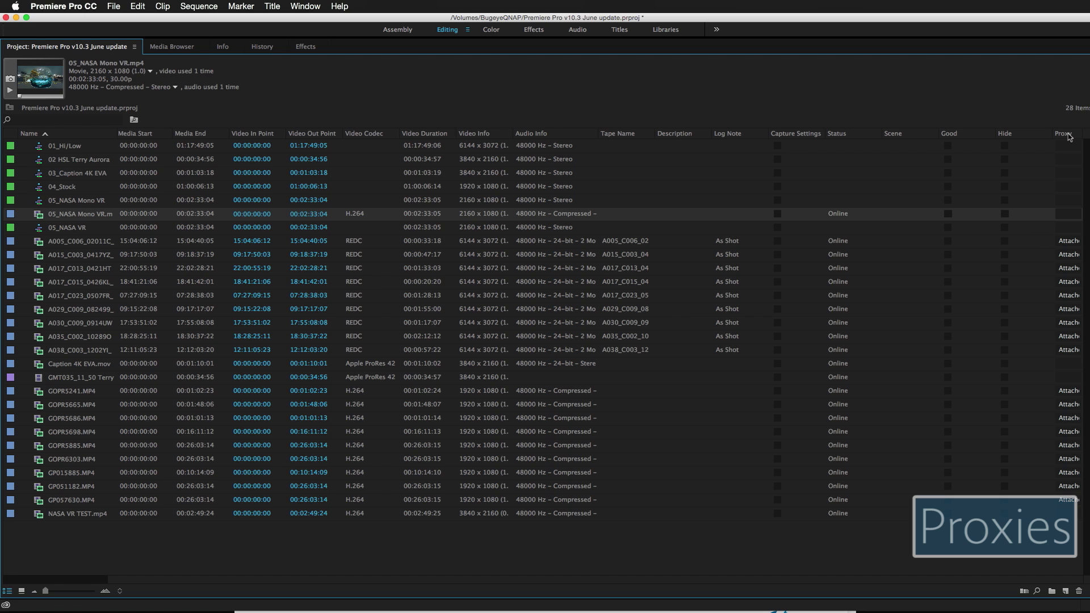
pyautogui.moveTo(1067, 137)
pyautogui.mouseDown()
pyautogui.moveTo(153, 144)
pyautogui.moveTo(114, 142)
pyautogui.moveTo(118, 130)
pyautogui.mouseUp()
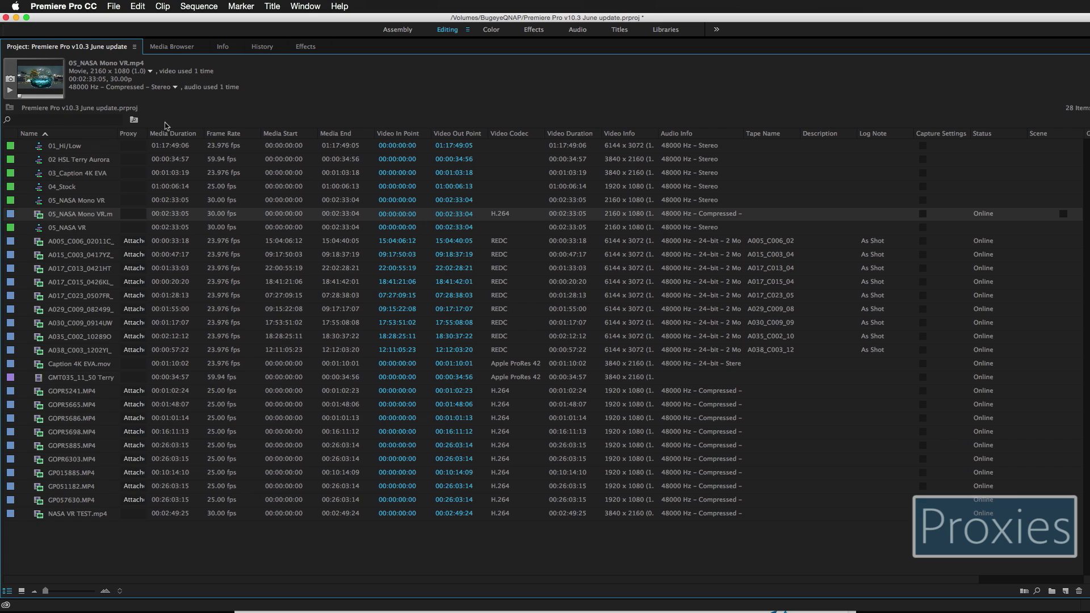
pyautogui.press('`')
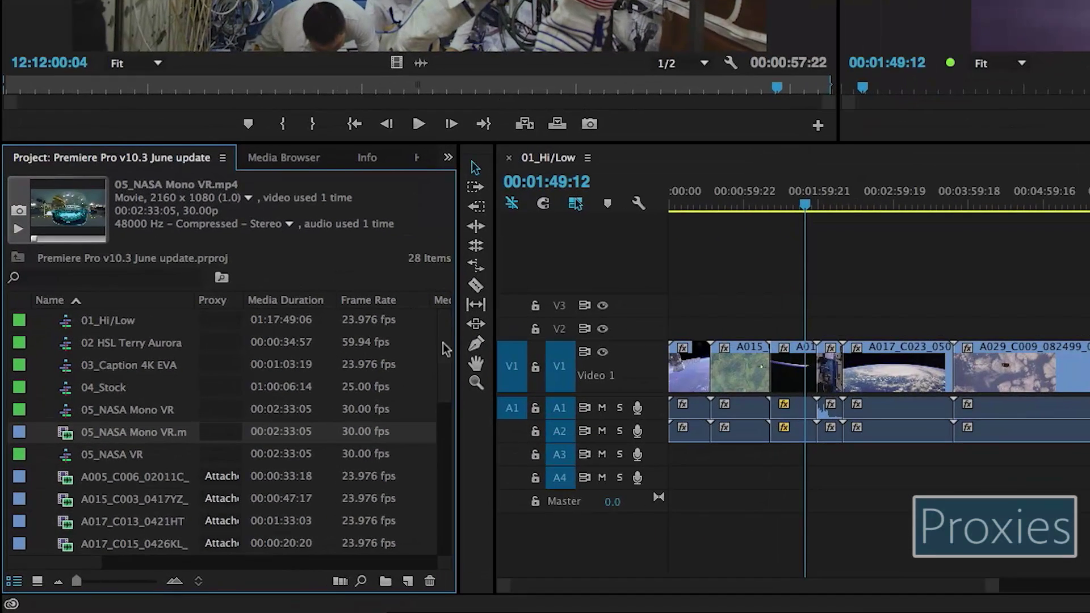
# Step: Create proxies for Caption 4K EVA.mov using the H.264 format and 1280x720 H.264 preset, saved next to the original media in a Proxy folder
pyautogui.moveTo(389, 385); pyautogui.dragTo(393, 434)
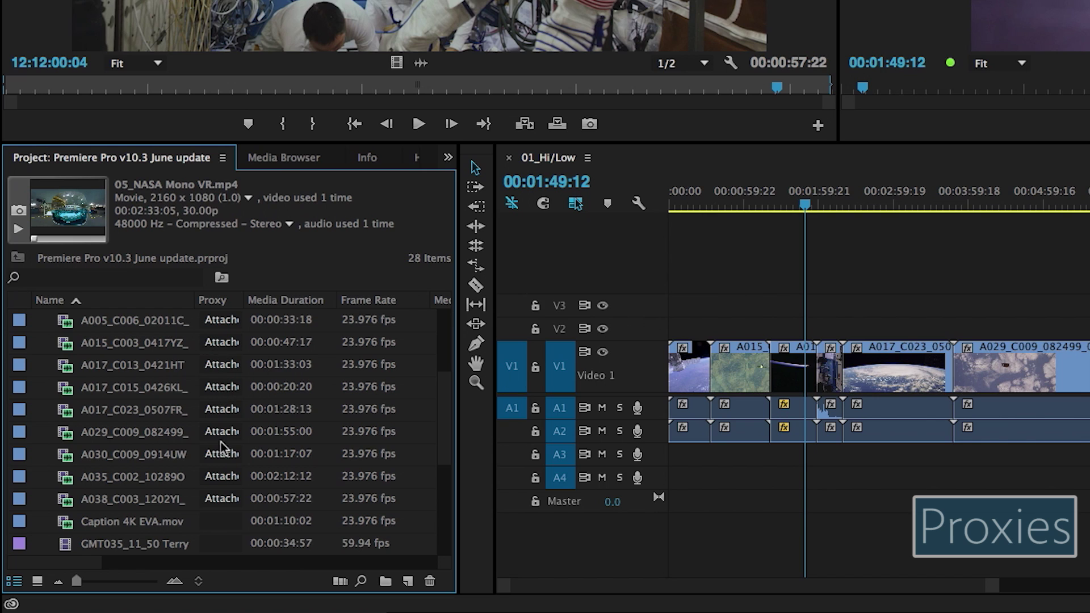
pyautogui.click(212, 520)
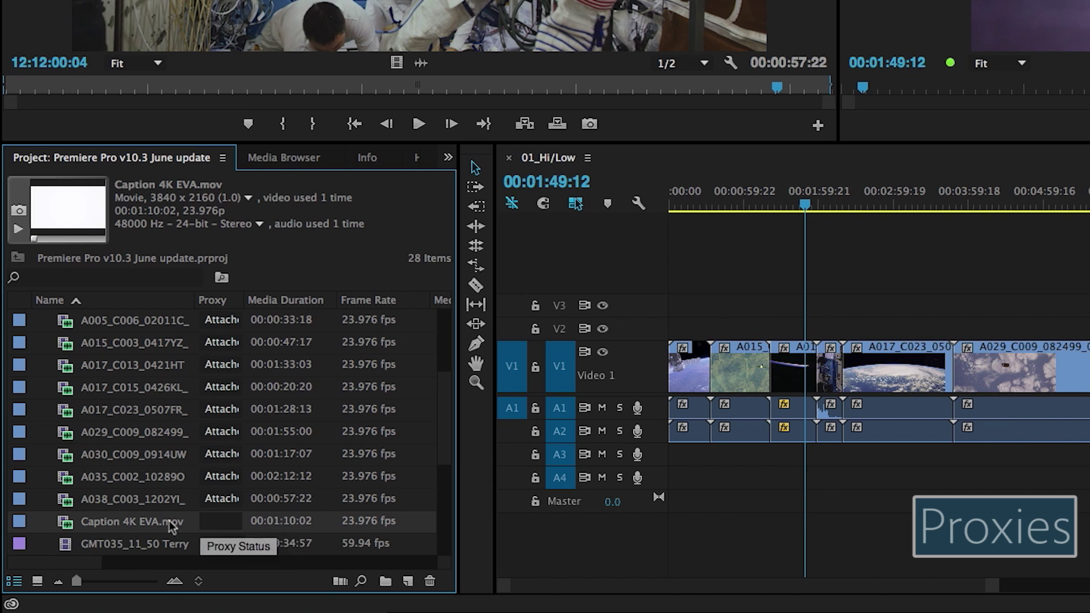
pyautogui.moveTo(71, 523)
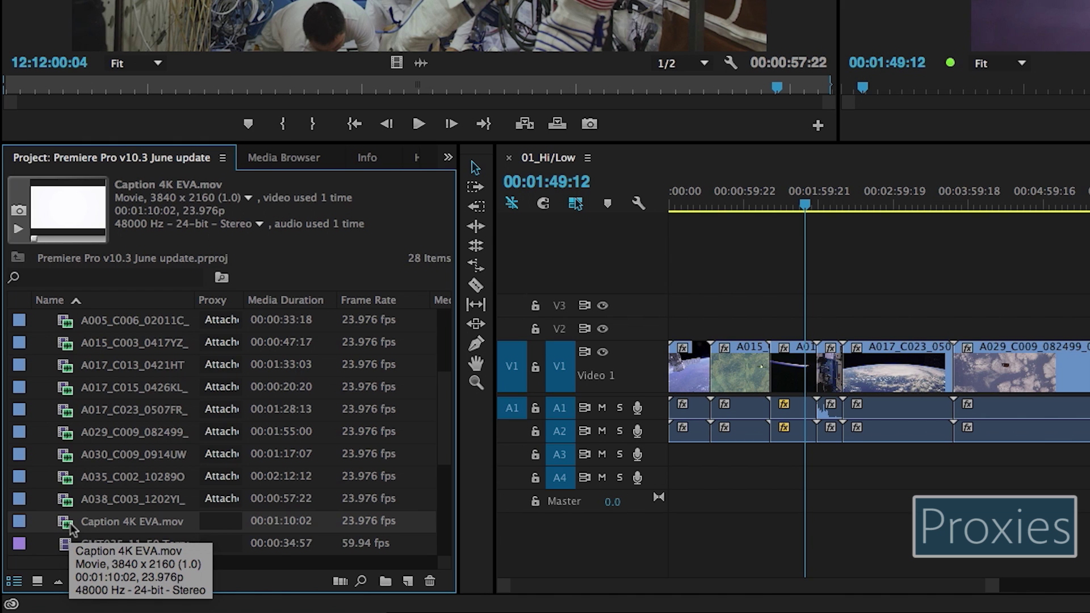
pyautogui.rightClick(70, 524)
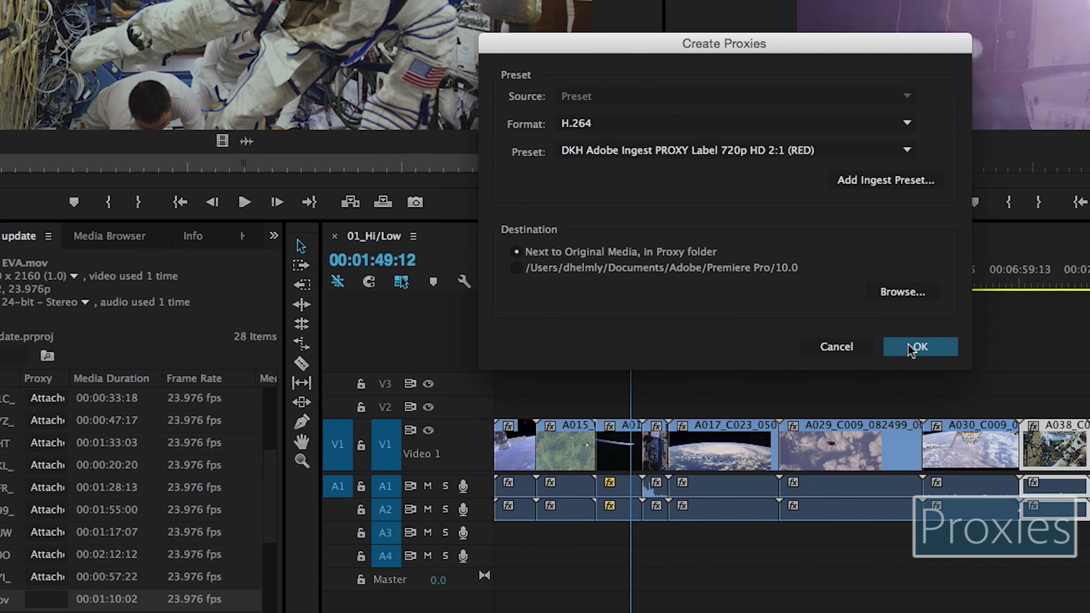
pyautogui.click(907, 151)
pyautogui.click(931, 202)
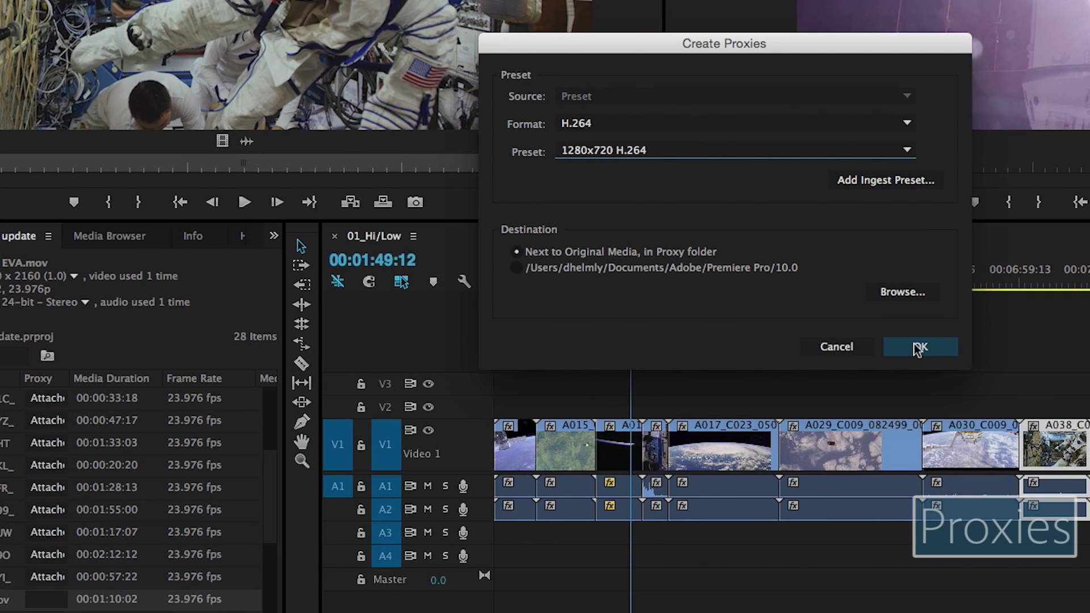
pyautogui.click(919, 347)
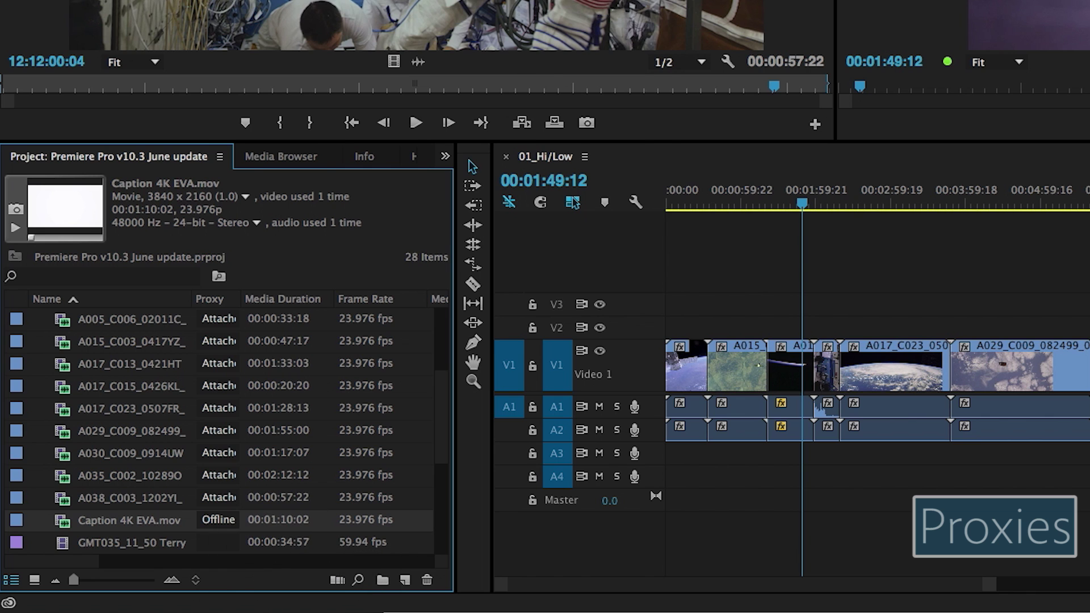
# Step: Check the proxy job status in the Progress window, and close the window
pyautogui.click(487, 1)
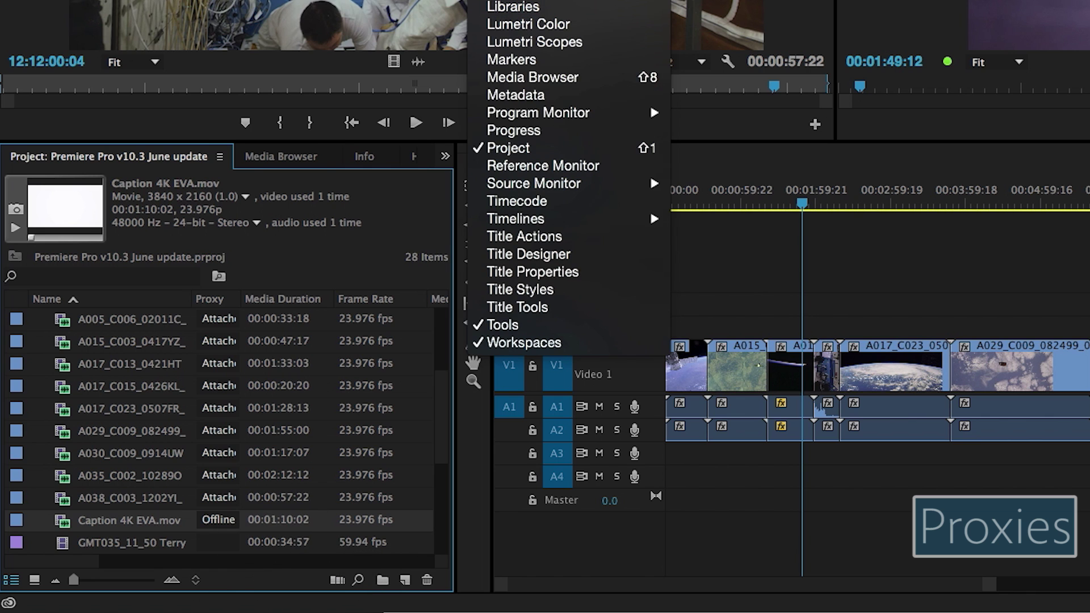
pyautogui.click(559, 131)
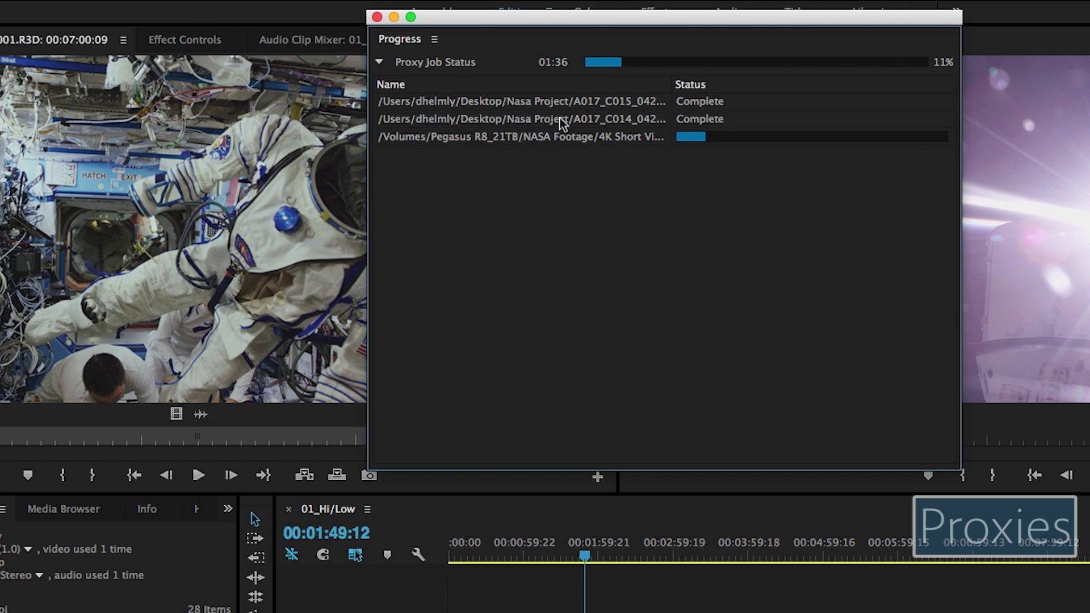
pyautogui.click(377, 17)
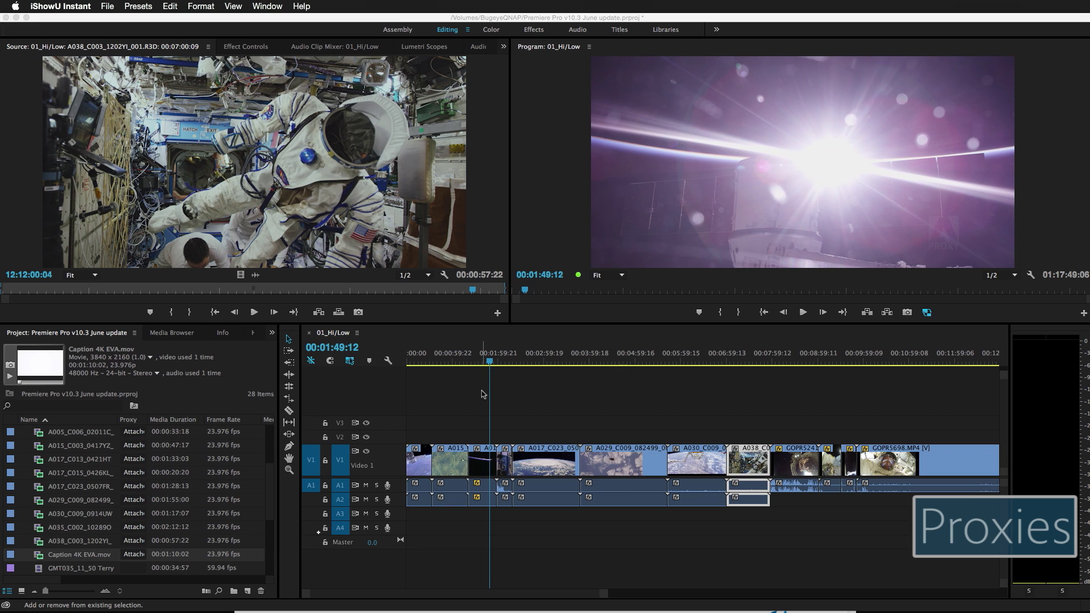
# Step: Compare proxy and full-resolution display on the 01_Hi/Low sequence around 00:02:01:11 by toggling proxies off and back on
pyautogui.click(478, 361)
pyautogui.click(476, 360)
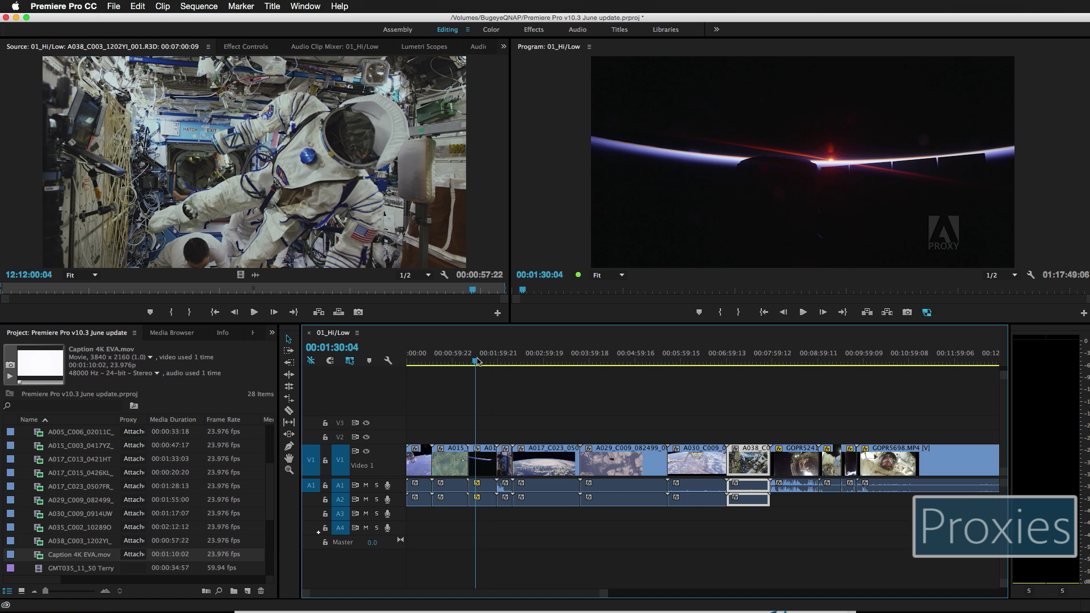
pyautogui.click(500, 361)
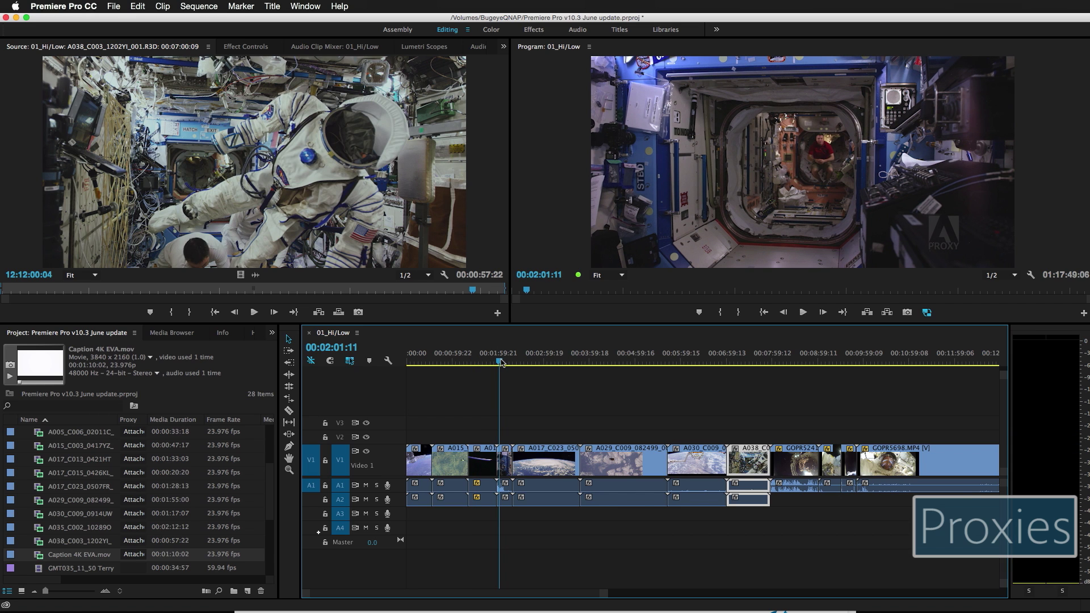
pyautogui.click(927, 313)
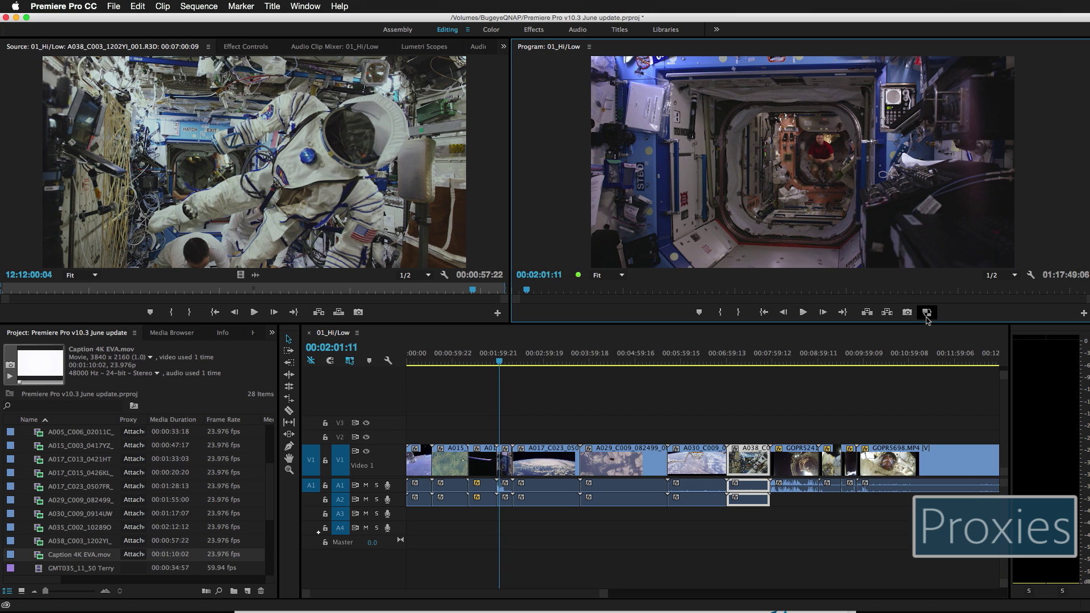
pyautogui.click(927, 314)
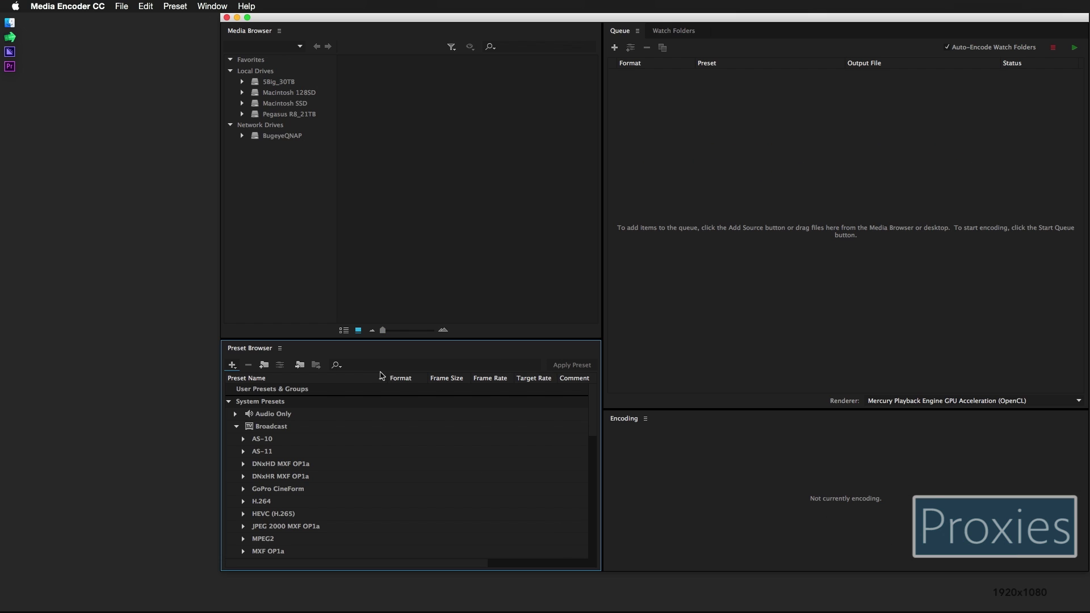
# Step: Create a new encoding preset in Media Encoder with the QuickTime format and the GoPro CineForm video codec
pyautogui.click(232, 365)
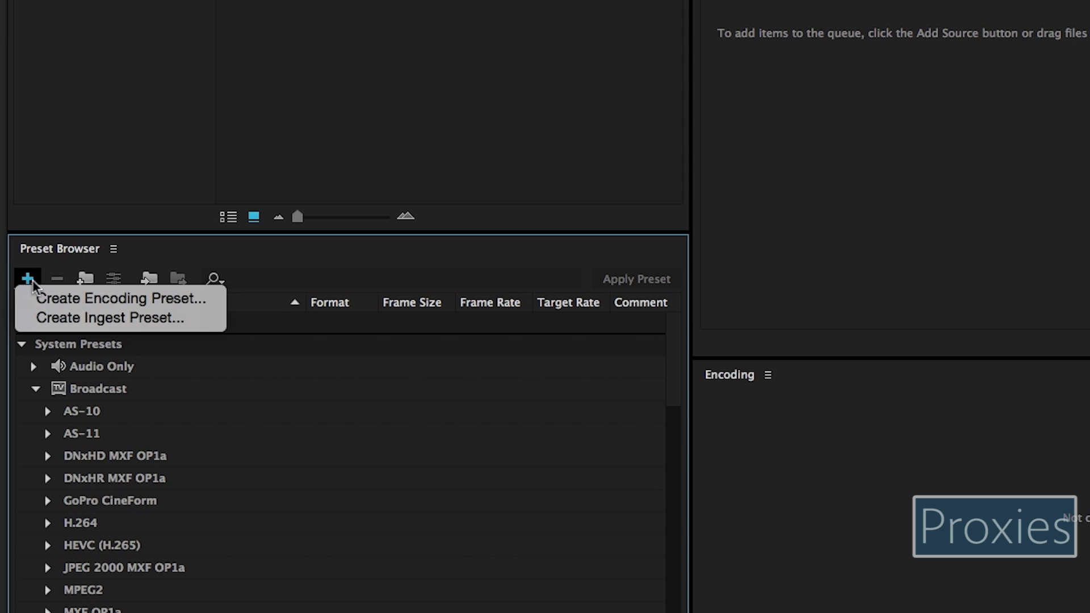
pyautogui.click(110, 298)
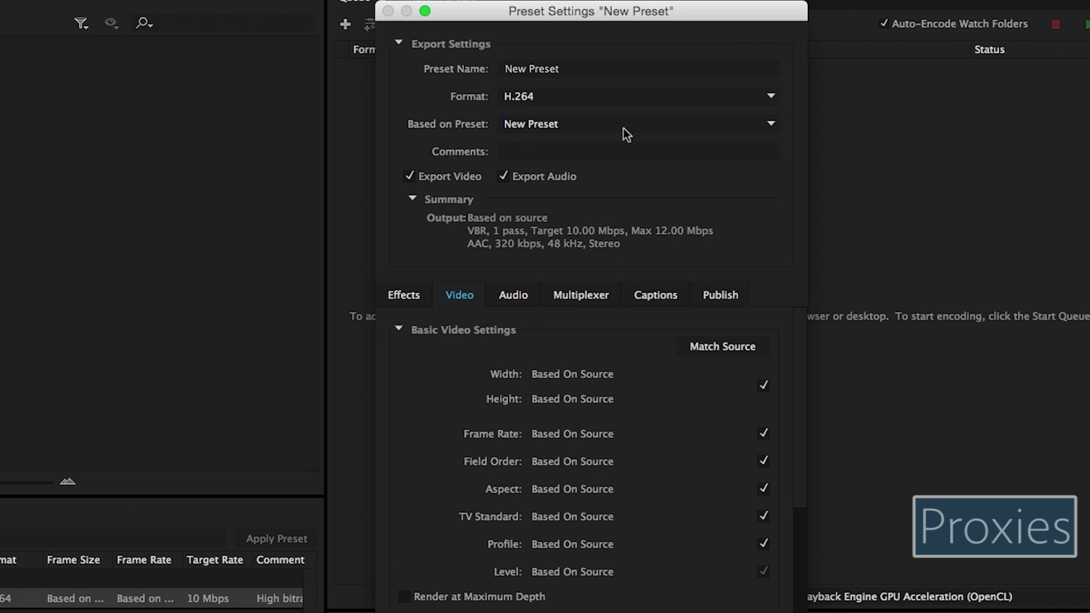
pyautogui.click(694, 100)
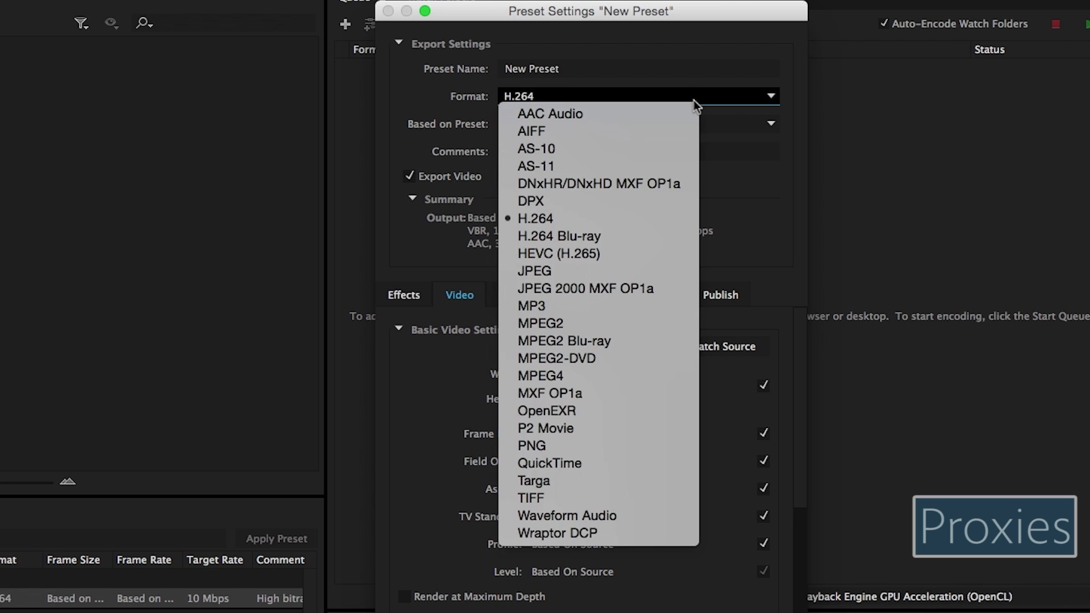
pyautogui.click(637, 458)
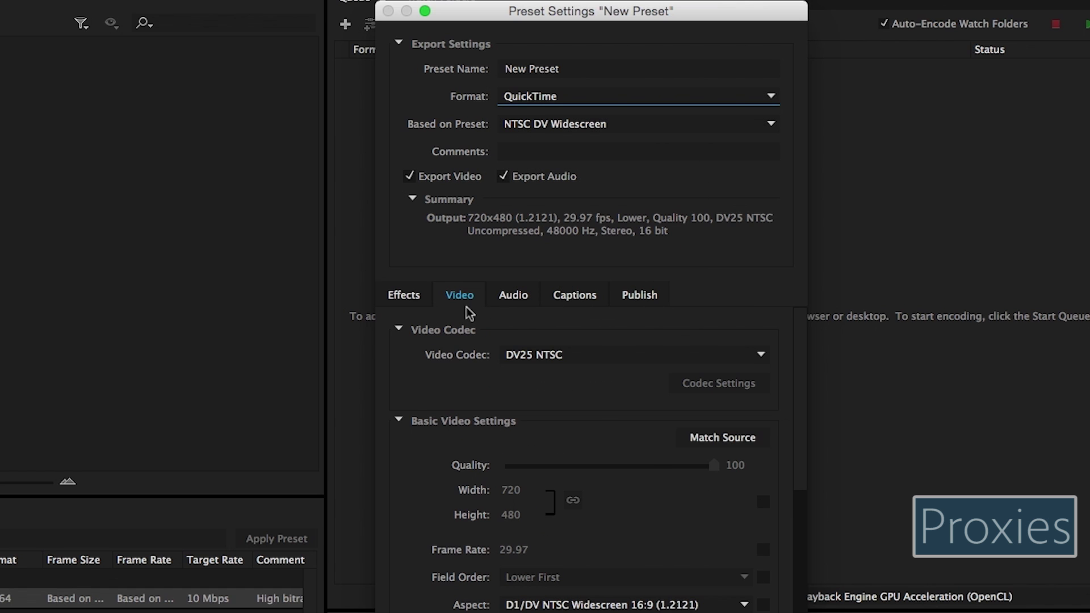
pyautogui.click(673, 355)
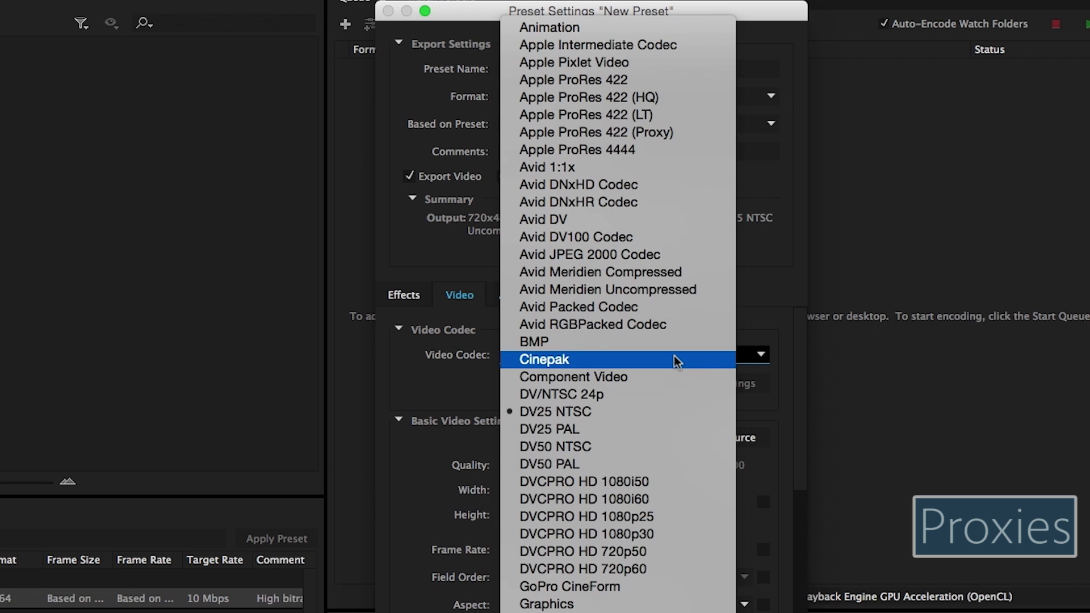
pyautogui.click(654, 590)
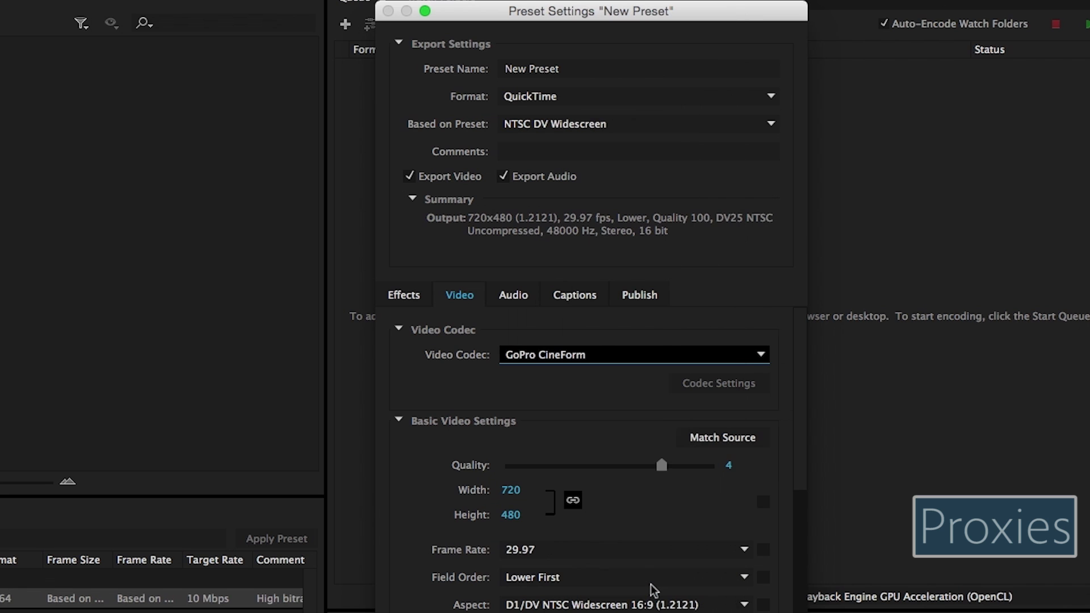
# Step: Enable the preset's image overlay effect with Adobe Proxy.png as the image, positioned at Bottom Right
pyautogui.click(408, 294)
pyautogui.click(418, 508)
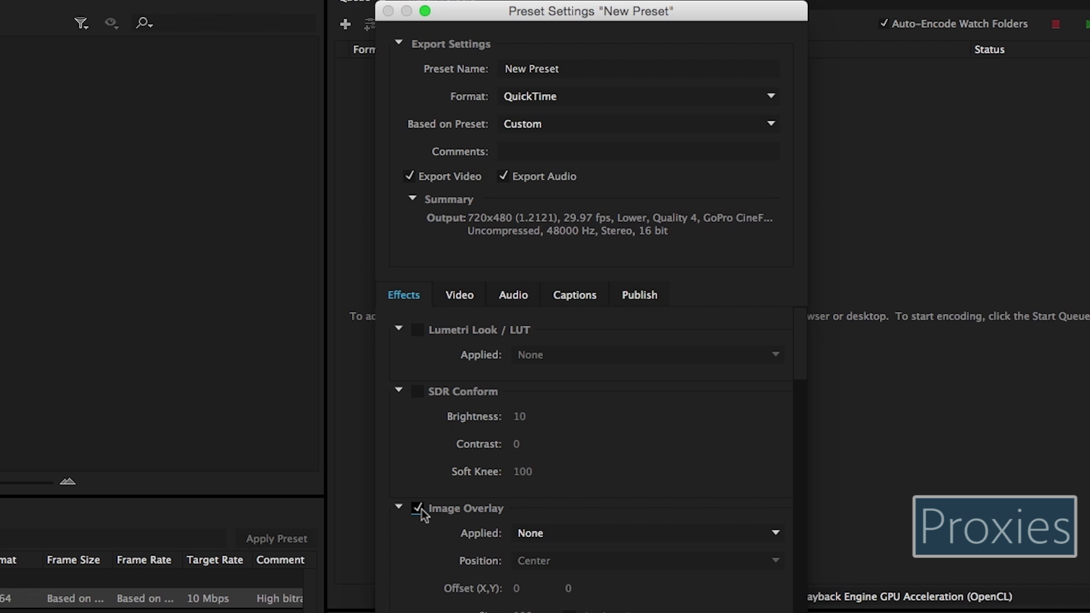
pyautogui.click(594, 535)
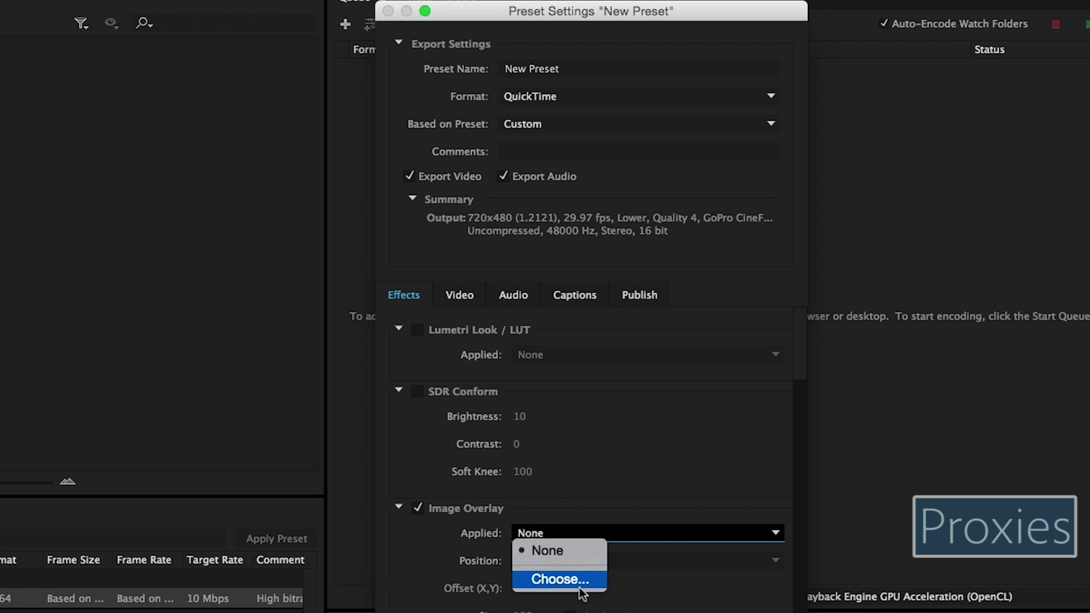
pyautogui.click(581, 578)
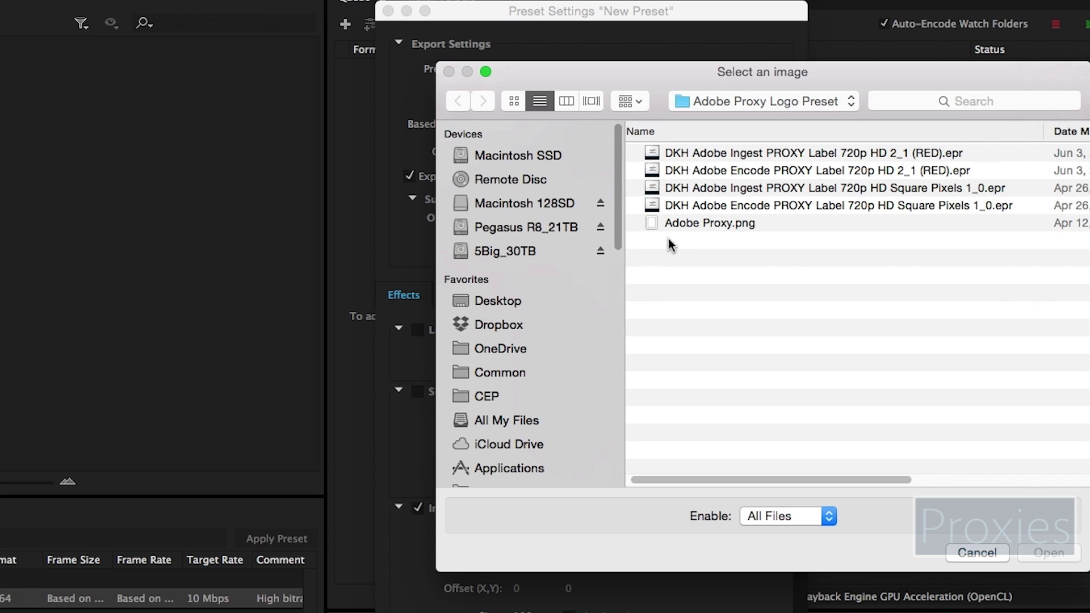
pyautogui.click(703, 225)
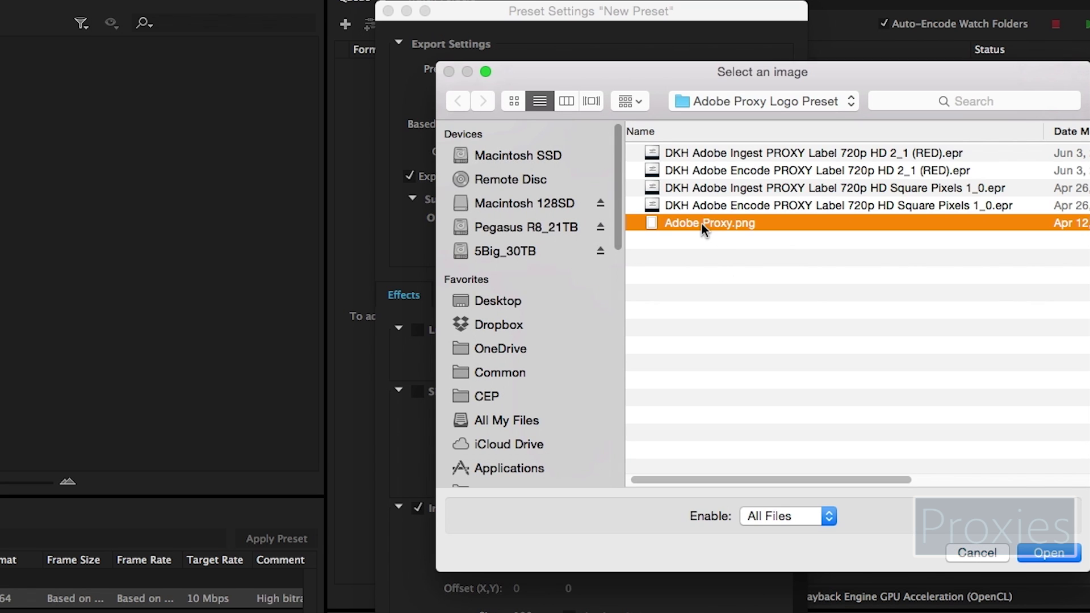
pyautogui.click(1045, 548)
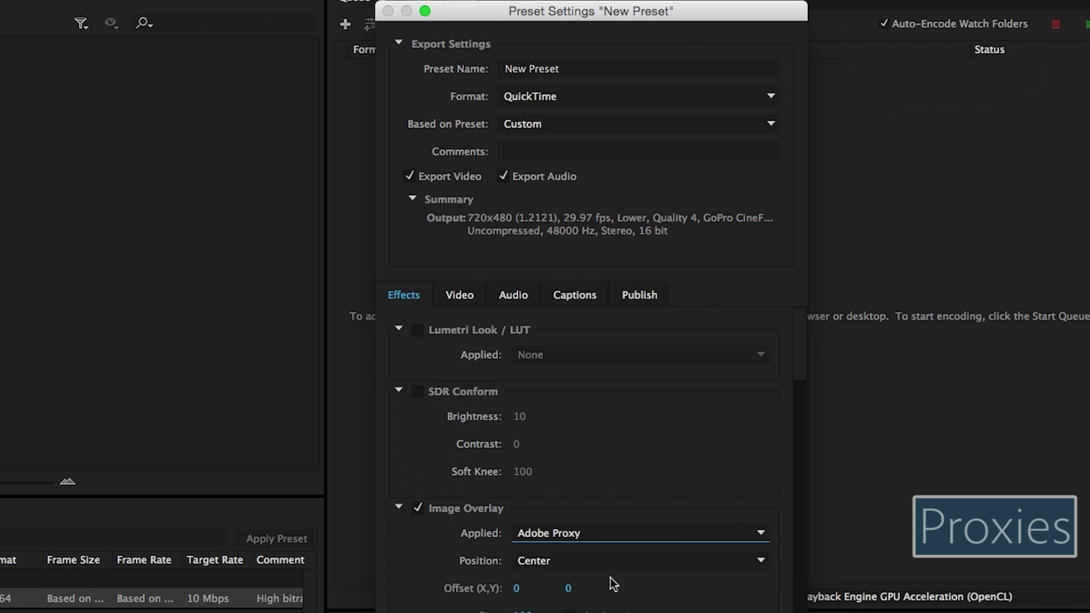
pyautogui.click(618, 564)
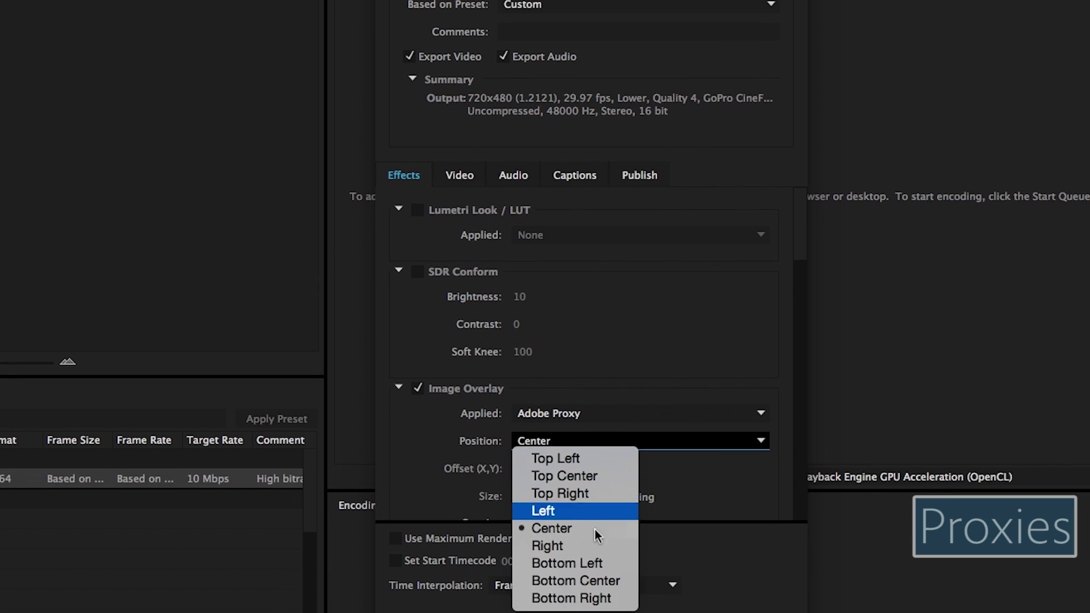
pyautogui.click(602, 596)
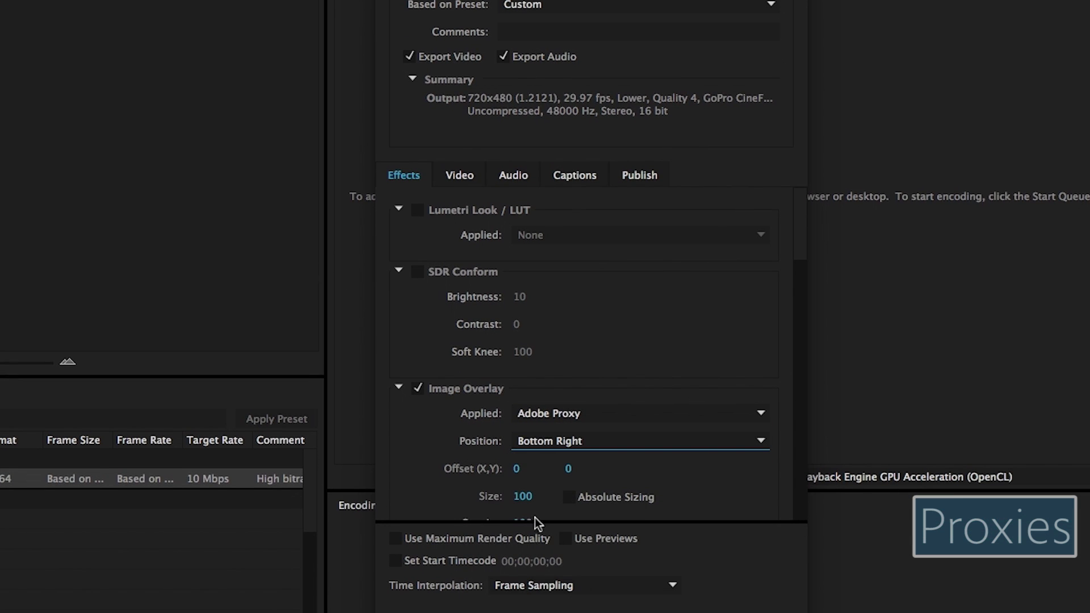
# Step: Set the image overlay's size to 25 with absolute sizing enabled and its opacity to 40
pyautogui.click(525, 497)
pyautogui.write('25')
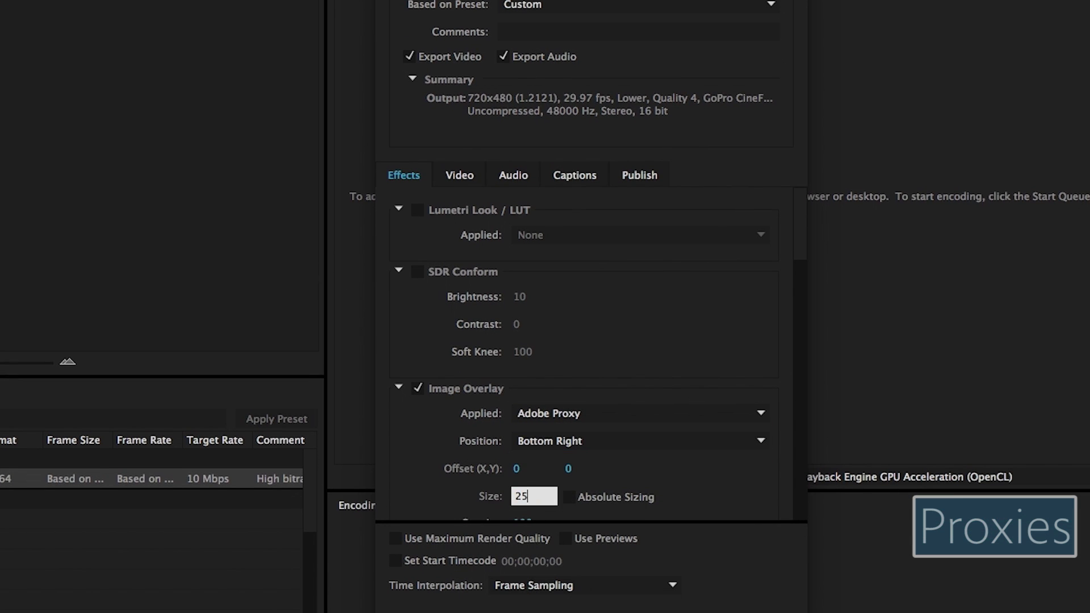
pyautogui.press('Return')
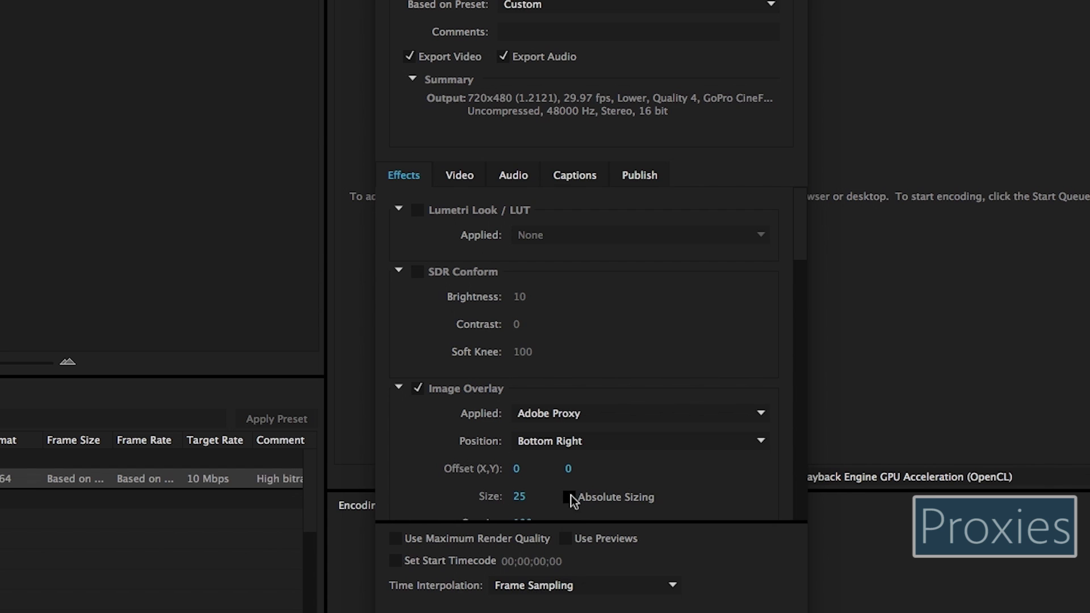
pyautogui.scroll(-5, 596, 397)
pyautogui.click(523, 354)
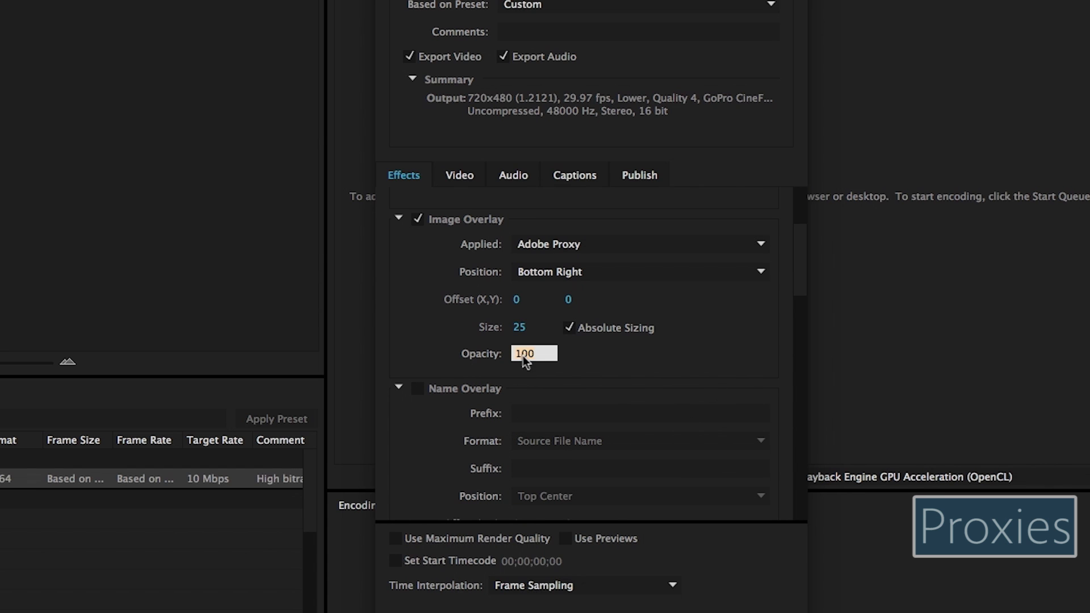
pyautogui.write('40')
pyautogui.press('Return')
pyautogui.scroll(-1, 630, 362)
pyautogui.moveTo(796, 287); pyautogui.dragTo(772, 205)
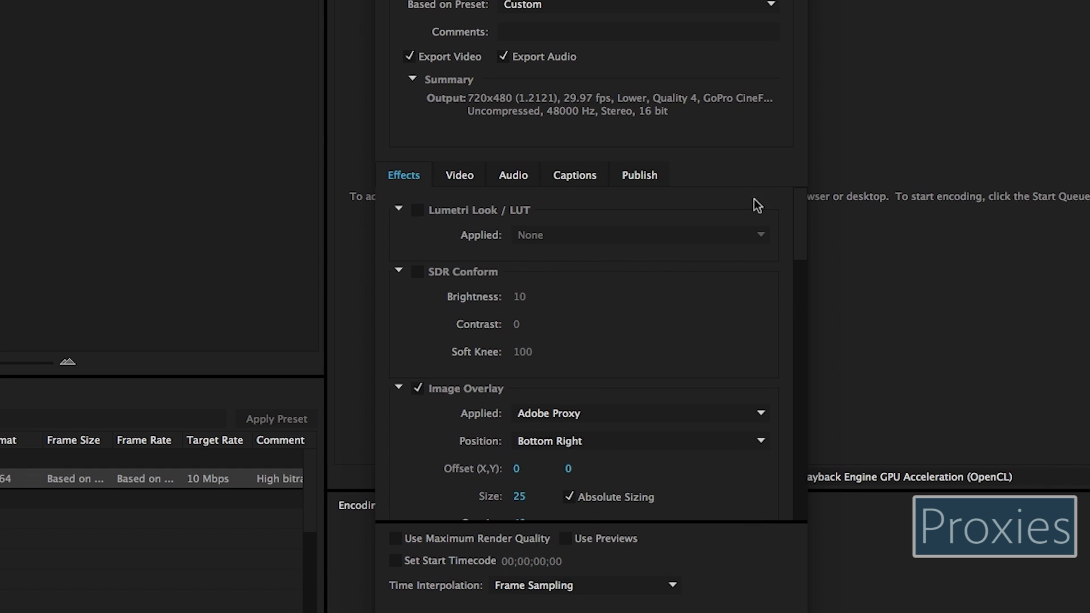
# Step: Set the preset's video height to 720, unlink the dimensions, and set the width to 1280
pyautogui.click(464, 180)
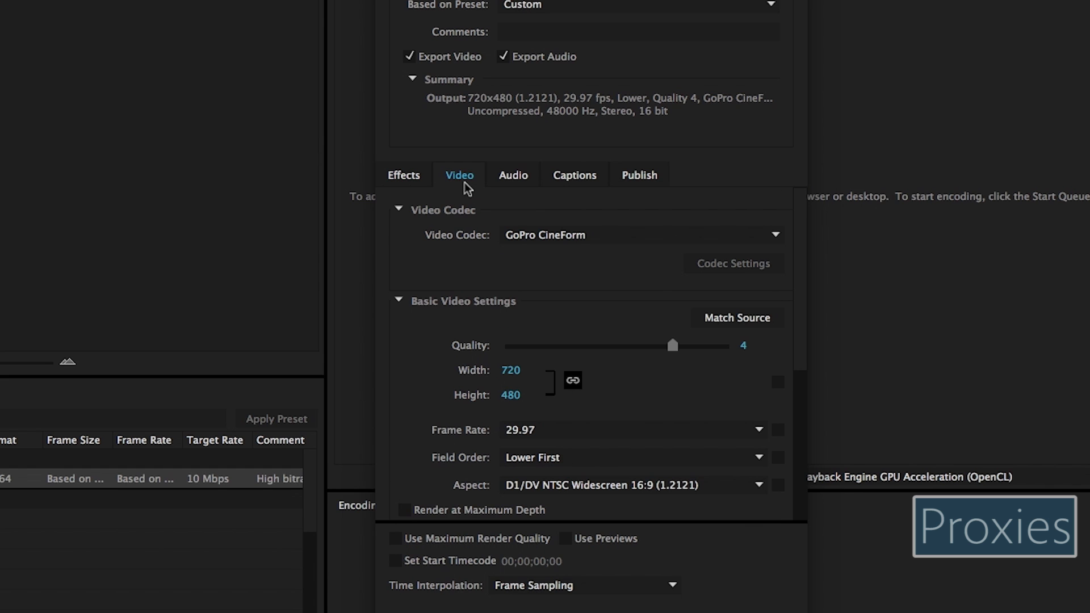
pyautogui.click(510, 396)
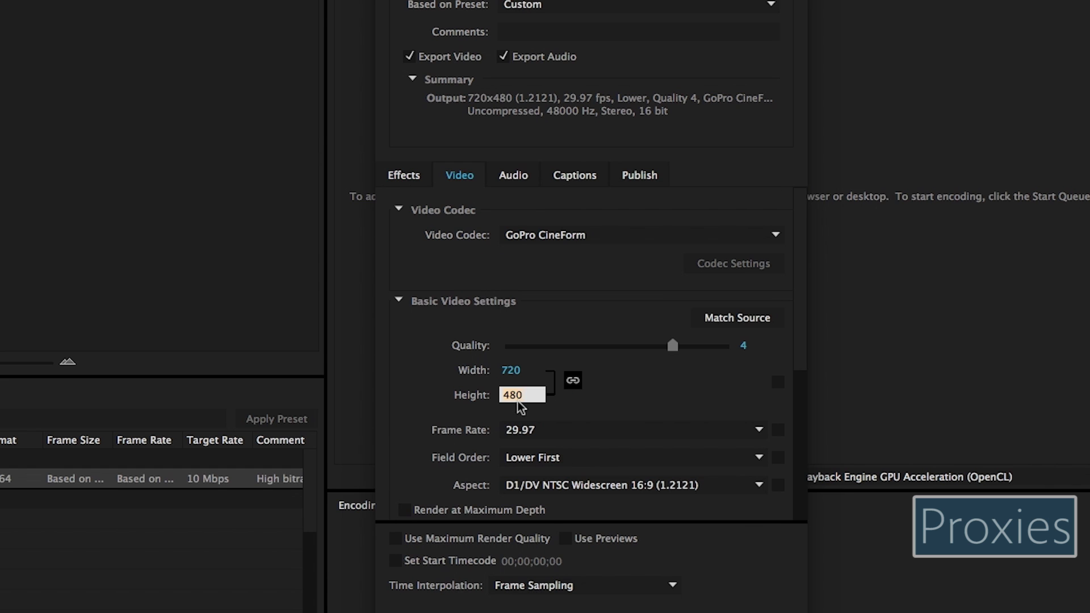
pyautogui.write('720')
pyautogui.press('Return')
pyautogui.click(572, 384)
pyautogui.click(515, 370)
pyautogui.write('1280')
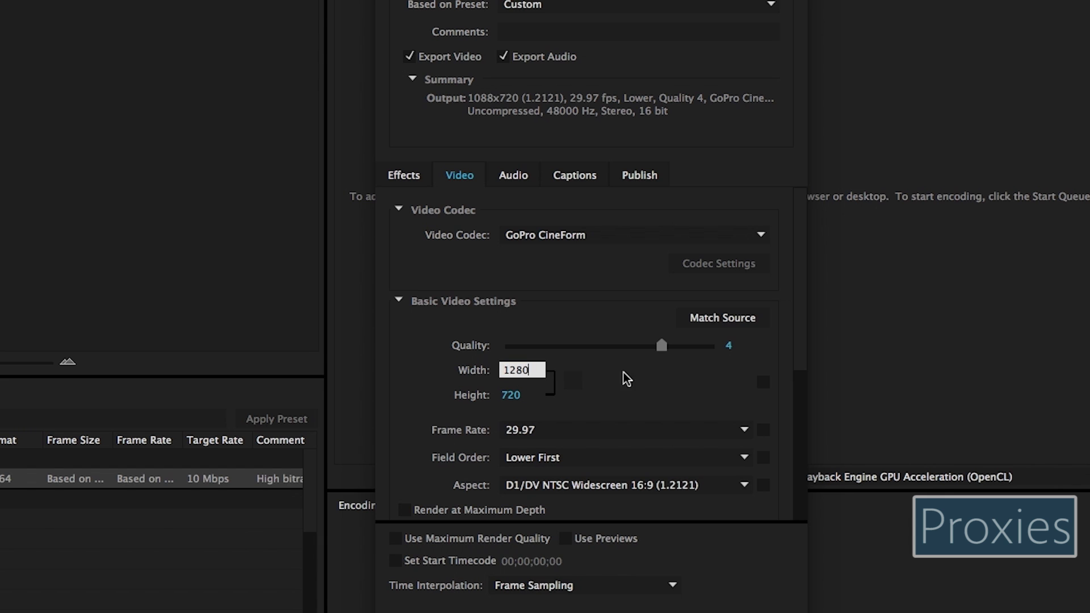
pyautogui.press('Return')
# Step: Set the preset's pixel aspect ratio to 1.0 and name the preset "Adobe Preset with Label 720P 1.0"
pyautogui.click(732, 485)
pyautogui.click(670, 502)
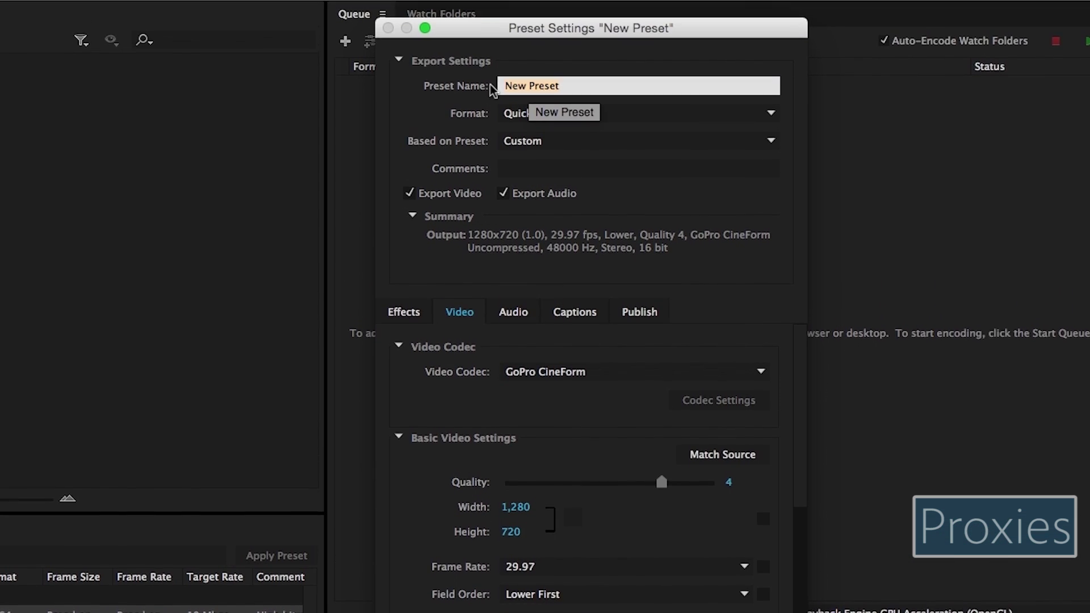
pyautogui.write('Adobe Preset with Label 720P 1.0')
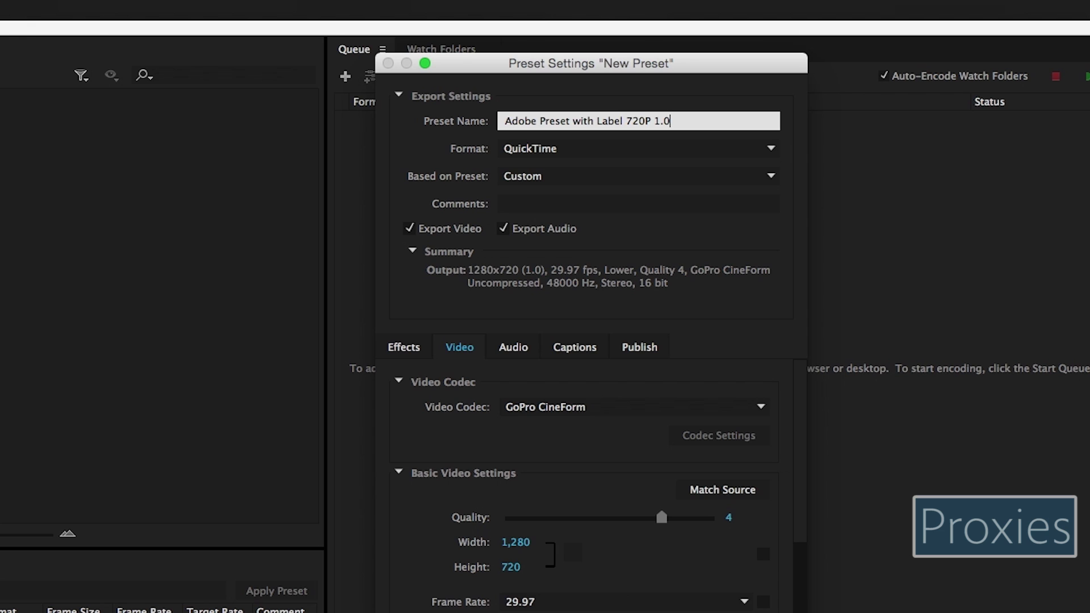
# Step: Append ENCODE to the name of the 720P encoding preset and save the preset
pyautogui.write('ENCODE')
pyautogui.click(525, 203)
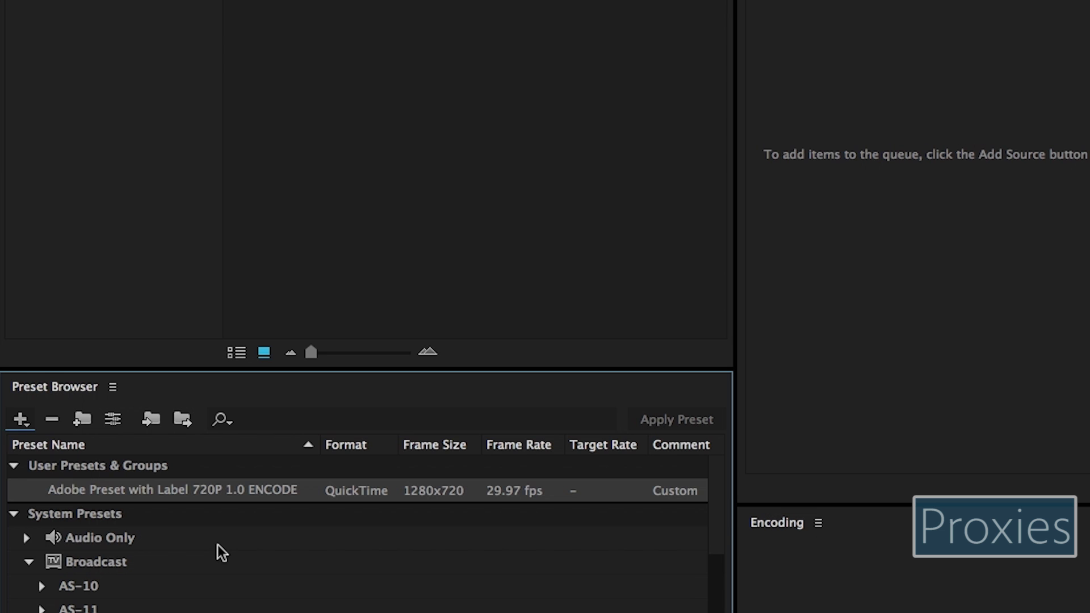
# Step: Create a new ingest preset named "Adobe Proxy Label 720P 1.0 INGEST"
pyautogui.click(20, 420)
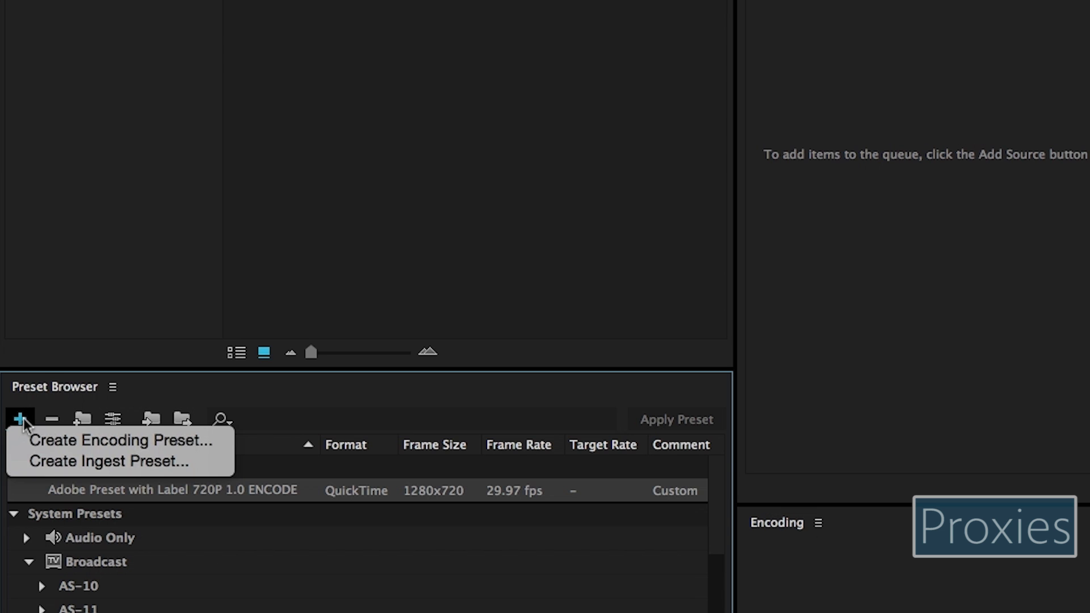
pyautogui.click(40, 462)
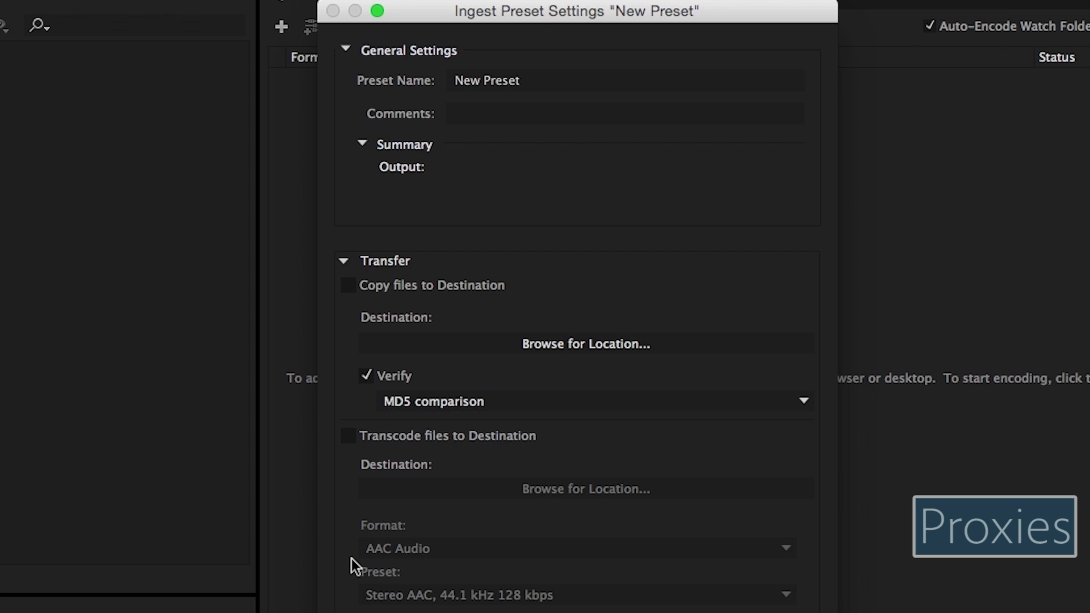
pyautogui.press('Tab')
pyautogui.press('BackSpace')
pyautogui.write('Adobe Proxy ')
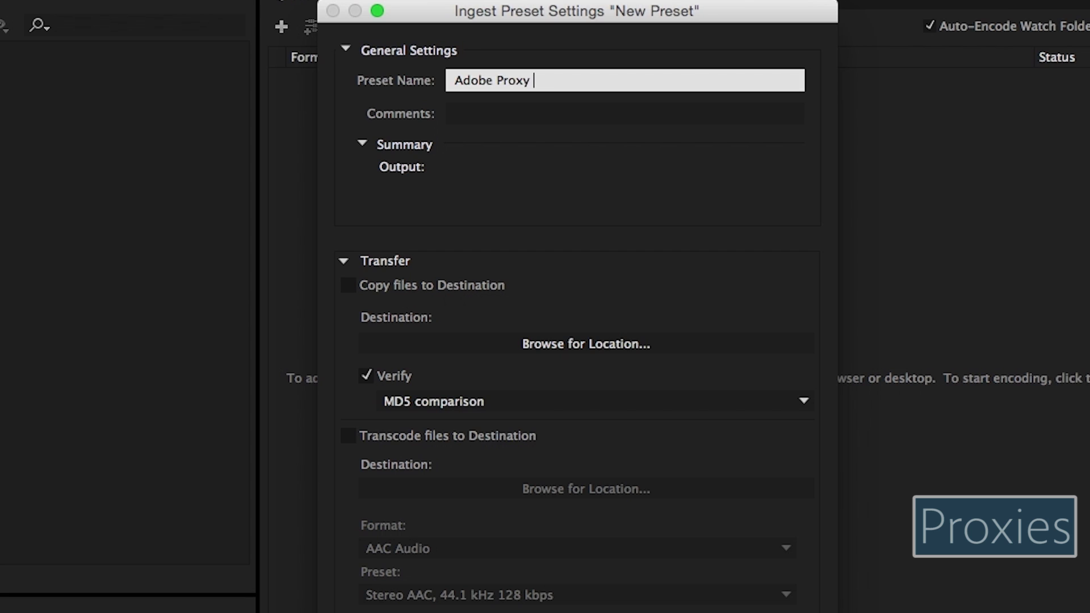
pyautogui.write('Label 720P 1.0 INGEST')
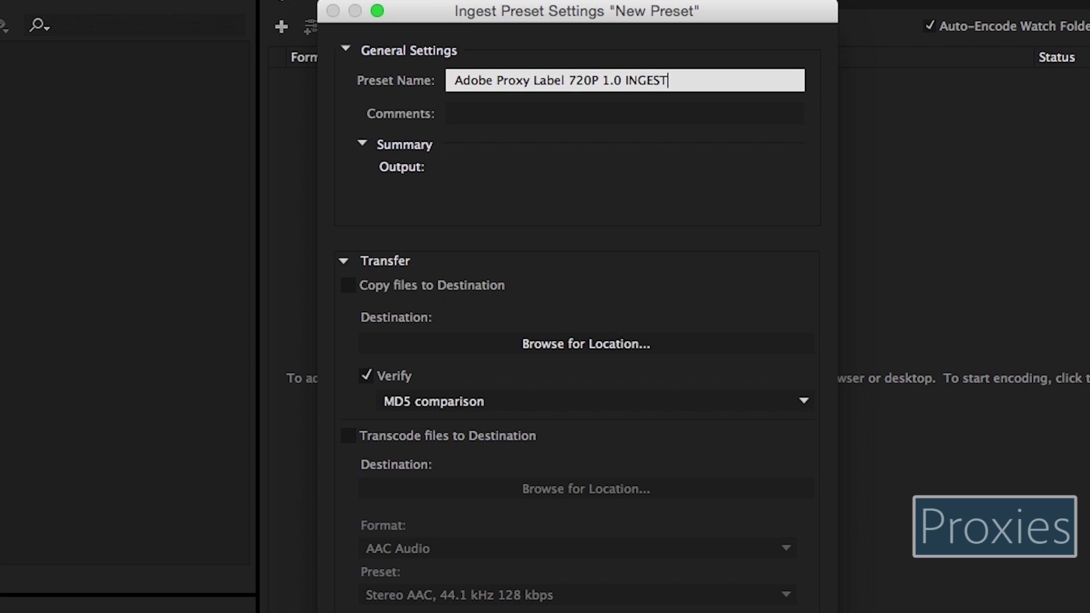
pyautogui.press('Tab')
# Step: Enable transcoding to a destination in the ingest preset, using QuickTime format and the preset "Adobe Preset with Label 720P 1.0 ENCODE"
pyautogui.click(348, 437)
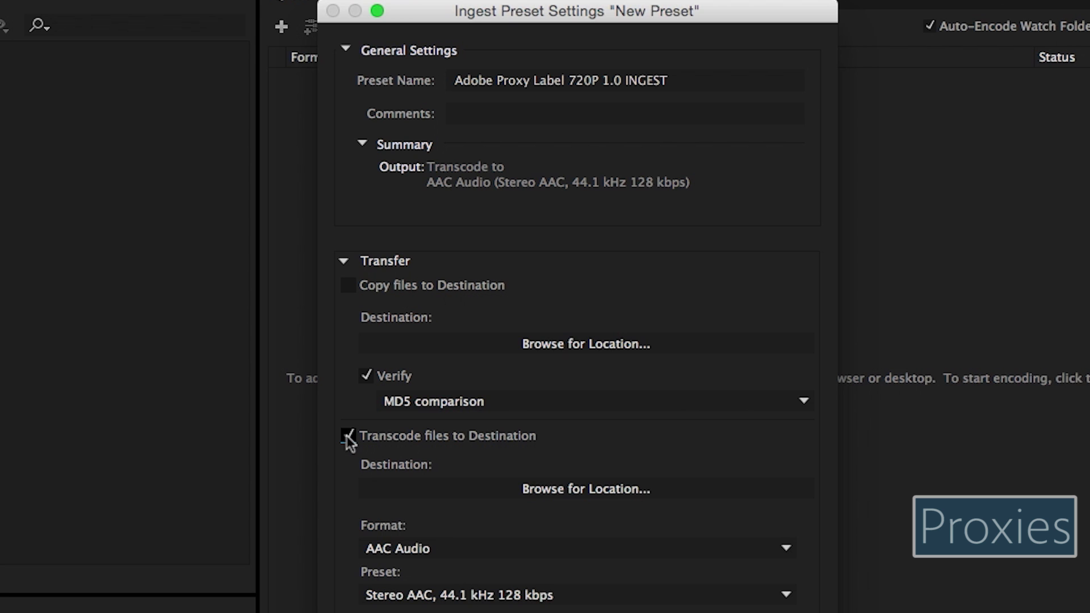
pyautogui.click(400, 548)
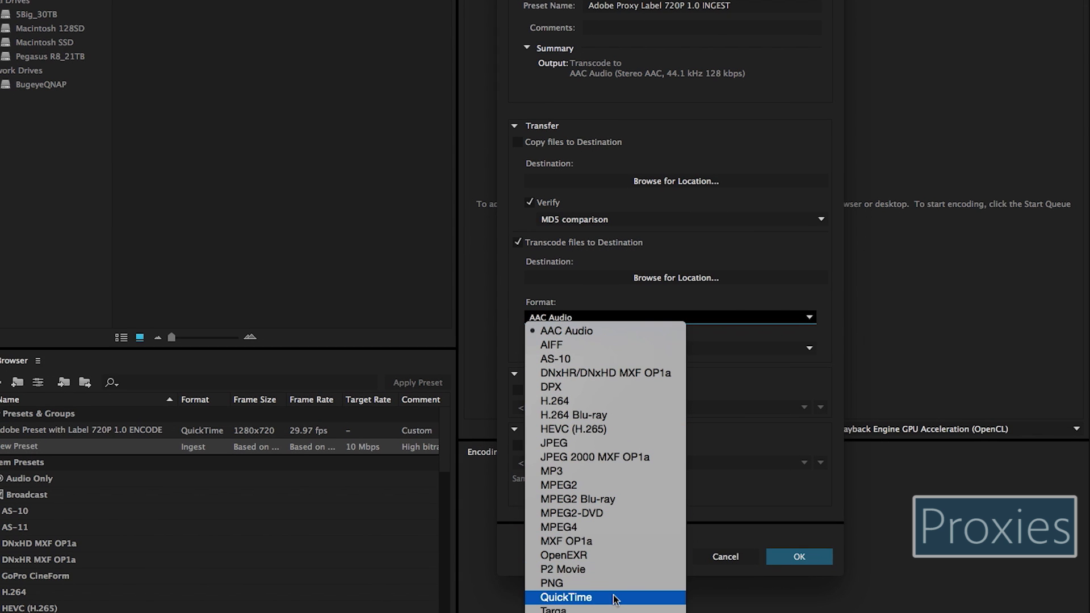
pyautogui.click(616, 599)
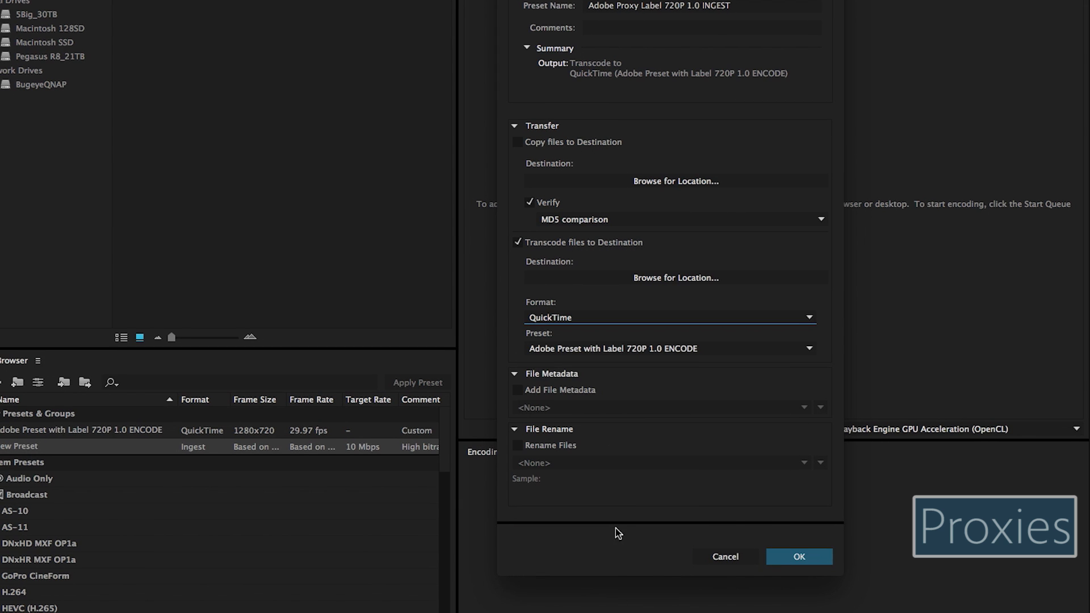
pyautogui.click(1008, 369)
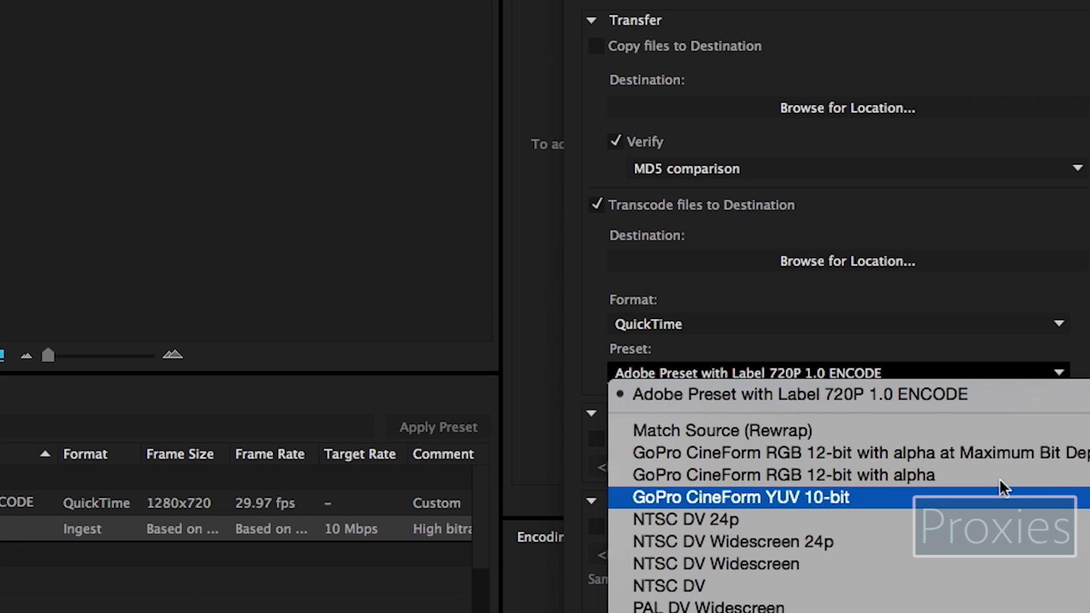
pyautogui.click(969, 342)
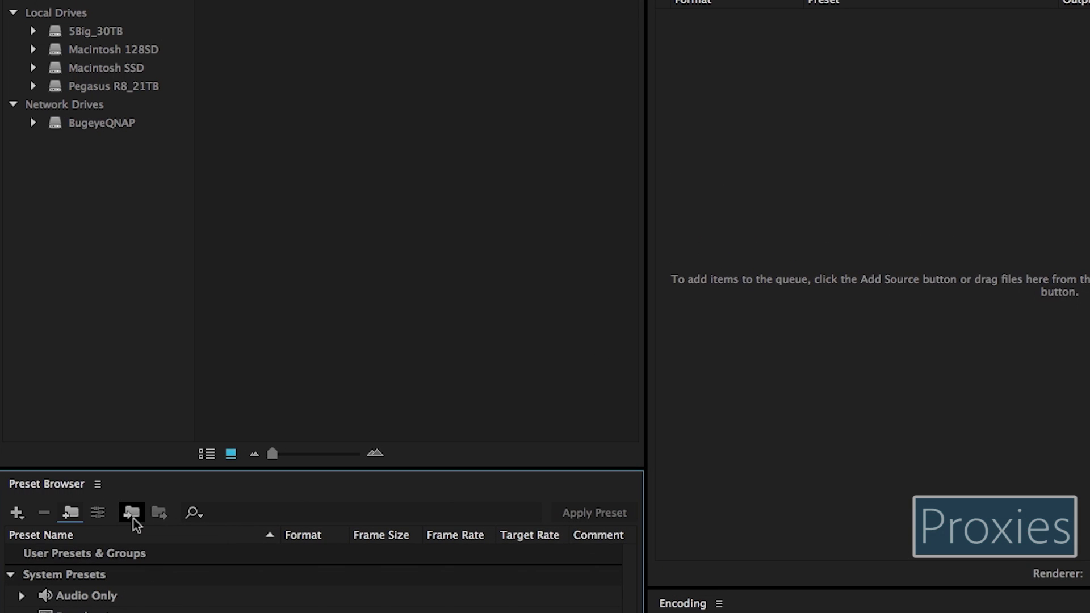
# Step: Start importing presets into the Preset Browser
pyautogui.click(134, 517)
pyautogui.moveTo(719, 125); pyautogui.dragTo(749, 177)
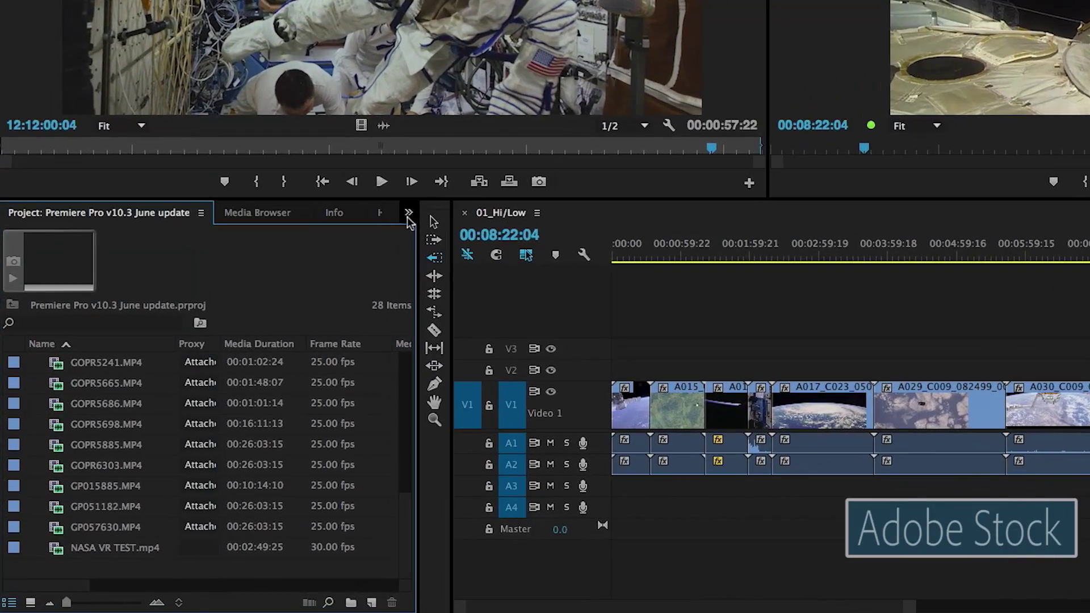
# Step: Switch to Premiere Pro, search Adobe Stock for NASA in the Libraries panel, and limit the results to videos
pyautogui.click(272, 332)
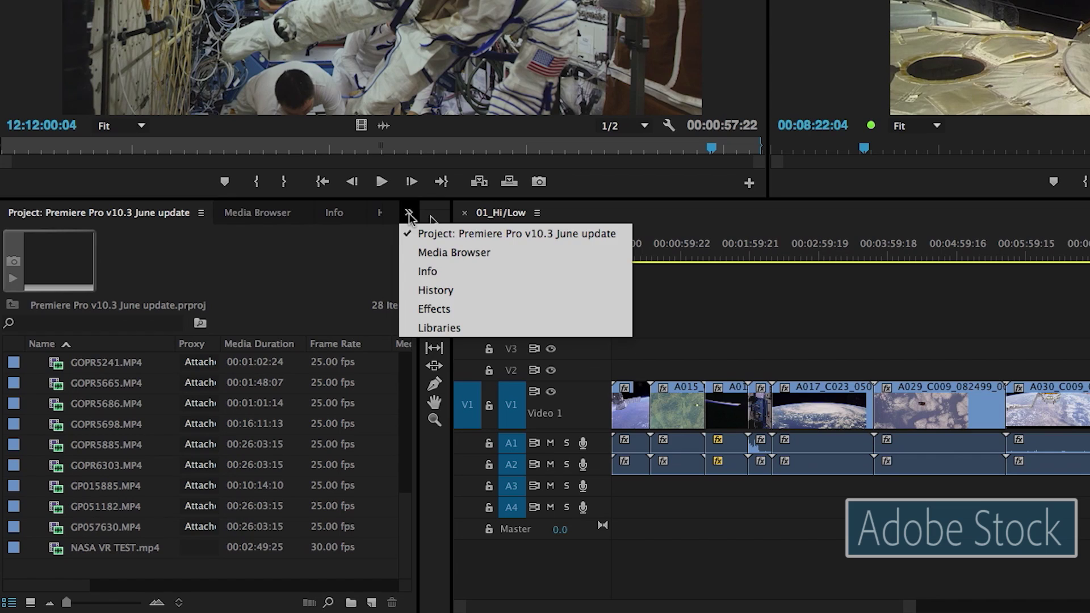
pyautogui.click(462, 328)
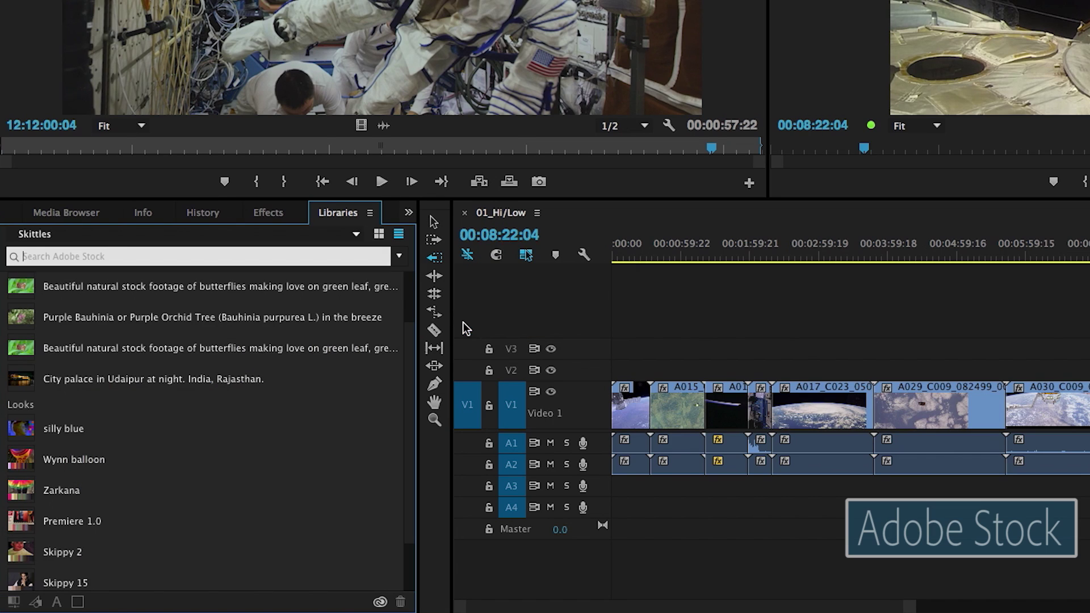
pyautogui.click(96, 256)
pyautogui.write('NASA')
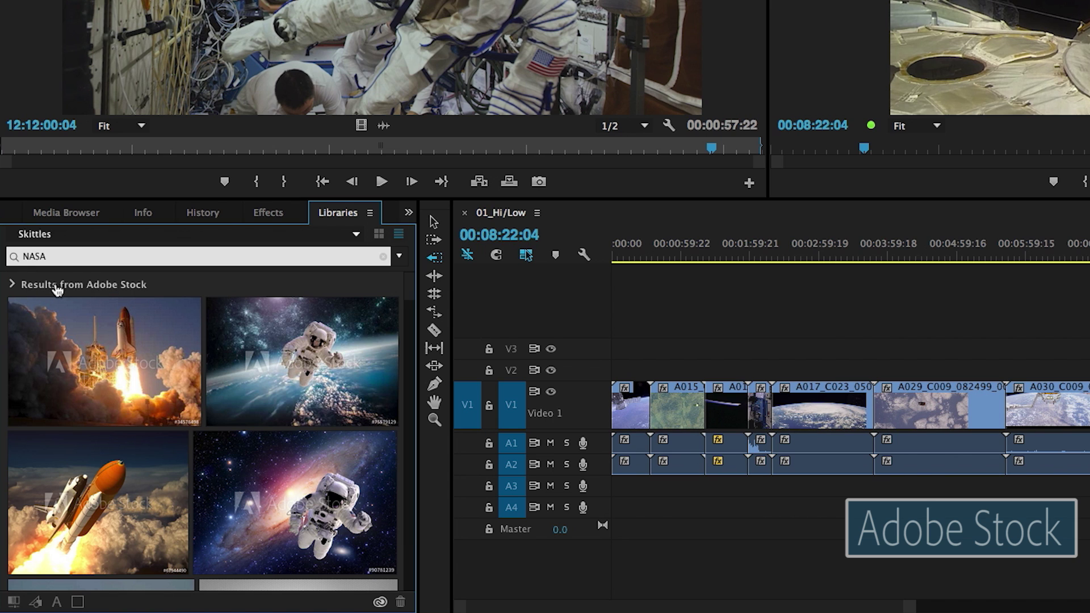
pyautogui.click(12, 284)
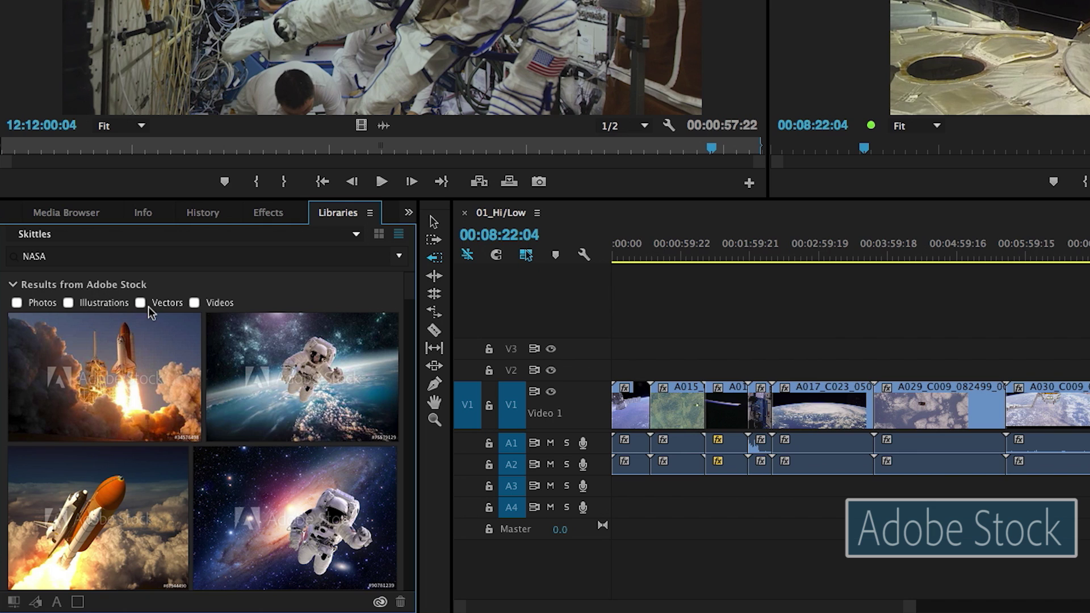
pyautogui.click(194, 302)
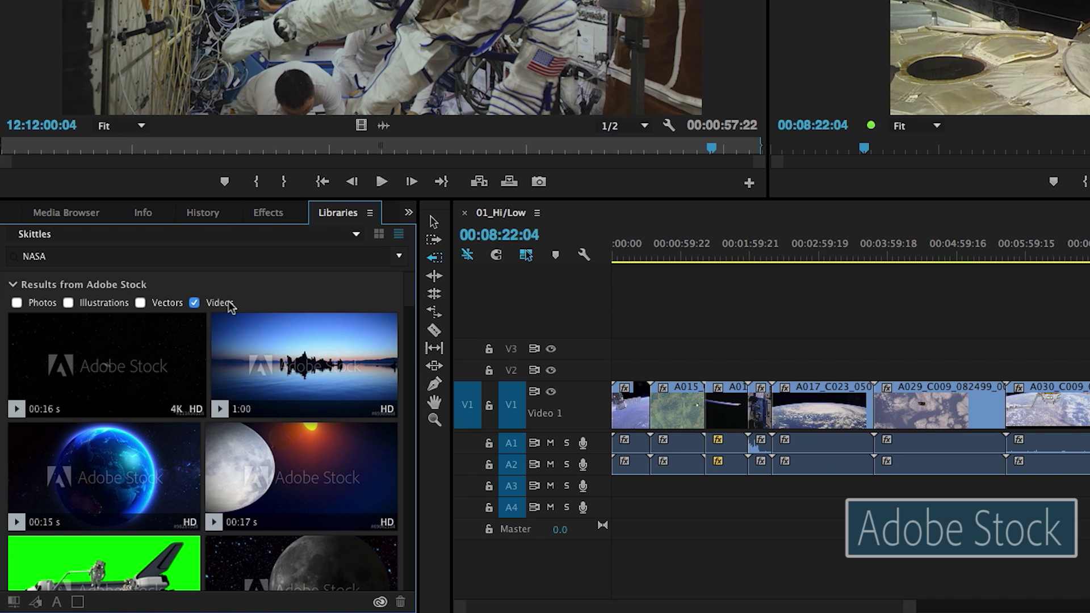
# Step: Make NASA footage the active library and save the preview of the 24-second Earth and Moon stock video to it
pyautogui.moveTo(190, 382)
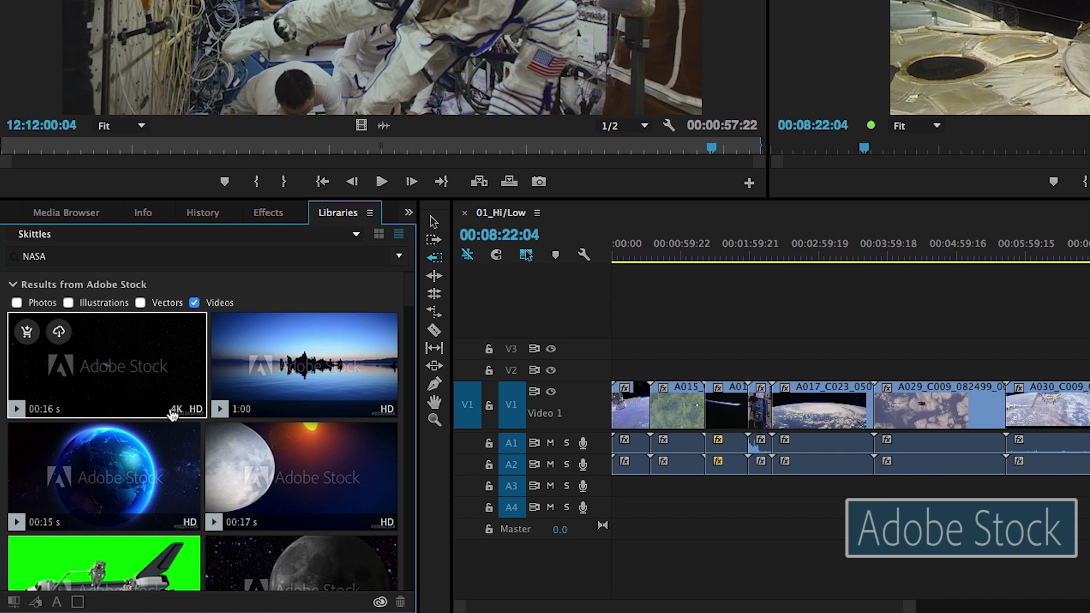
pyautogui.scroll(-1, 414, 303)
pyautogui.moveTo(414, 302); pyautogui.dragTo(411, 339)
pyautogui.moveTo(264, 395)
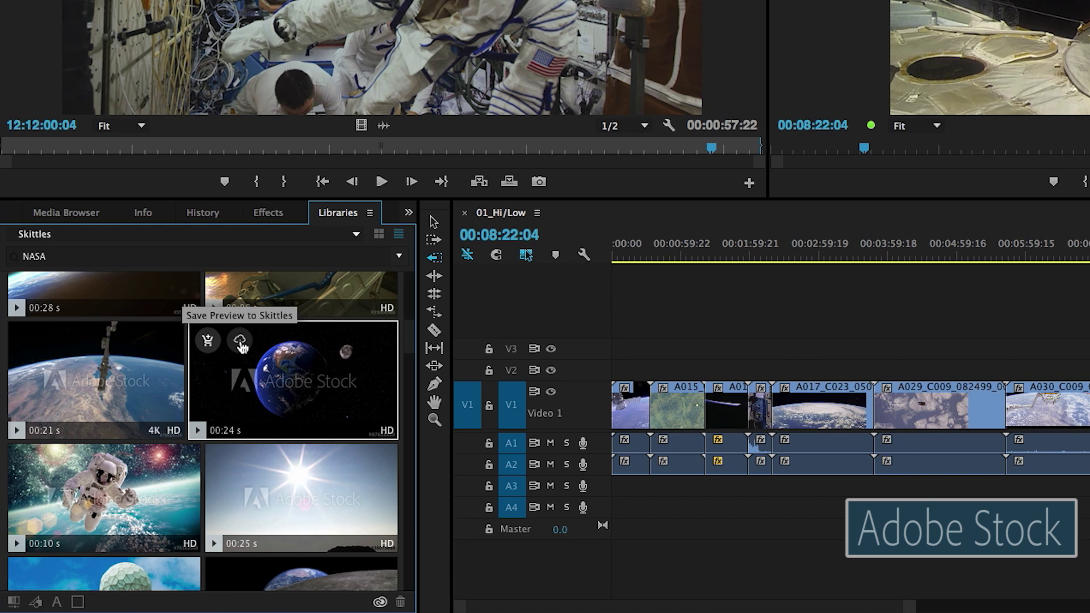
pyautogui.click(356, 235)
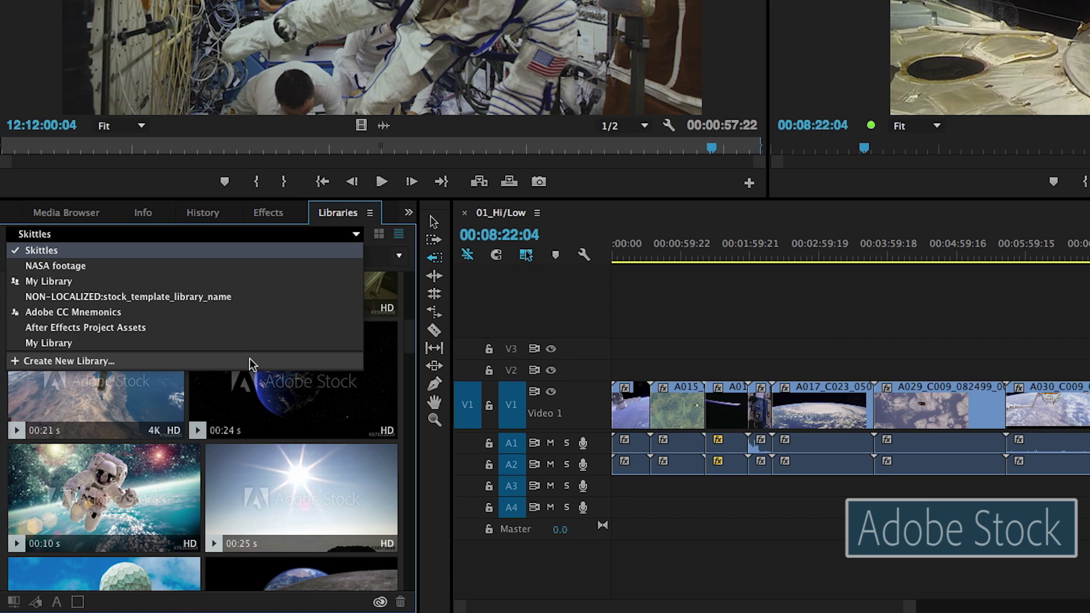
pyautogui.click(126, 266)
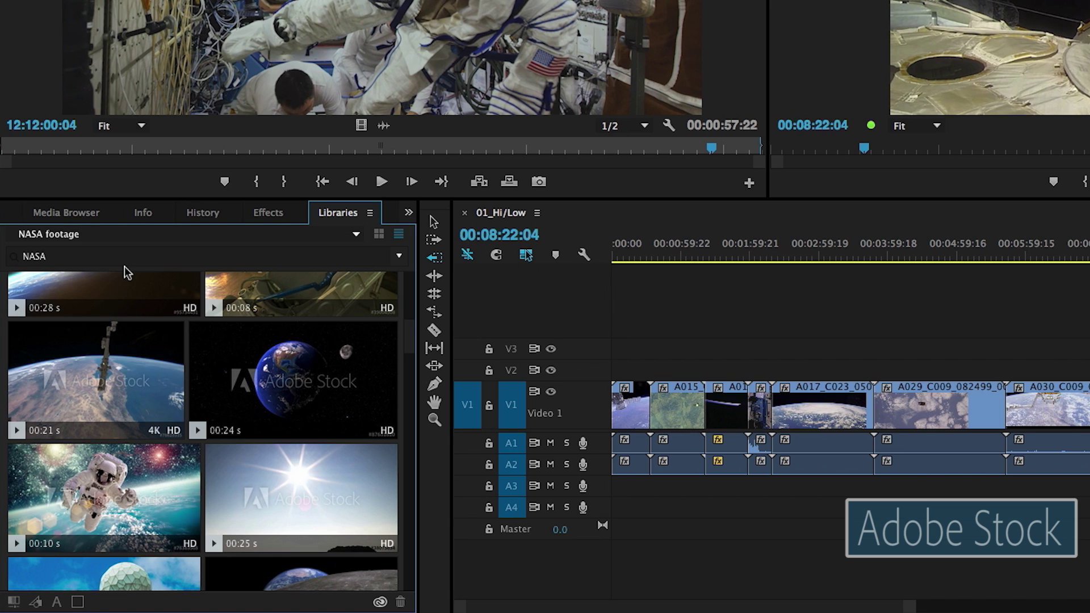
pyautogui.click(240, 340)
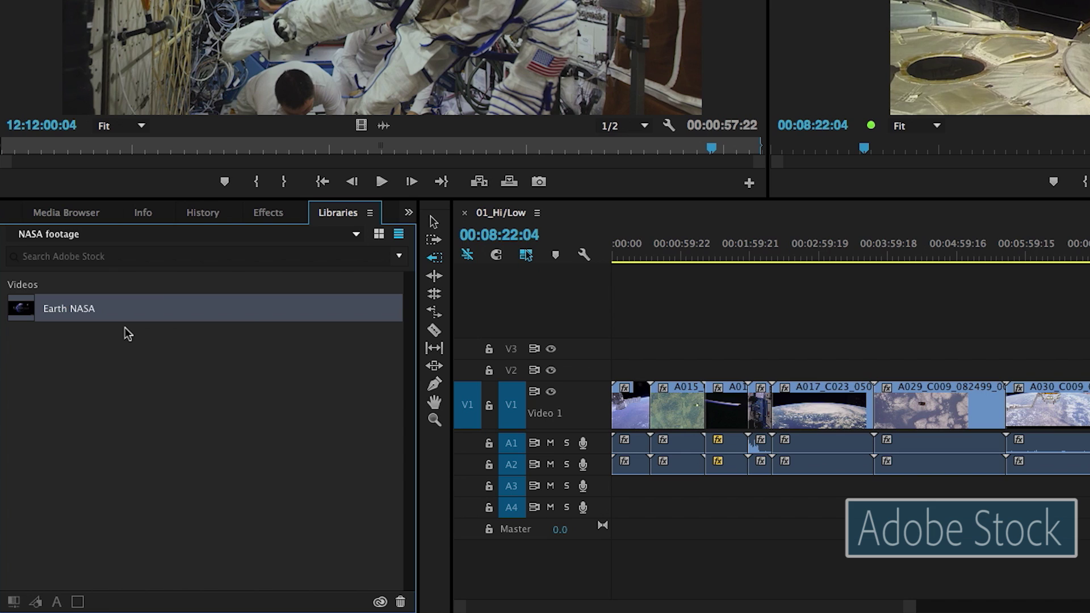
# Step: Add the Earth NASA video from the NASA footage library to the project and close the Progress window
pyautogui.moveTo(19, 312)
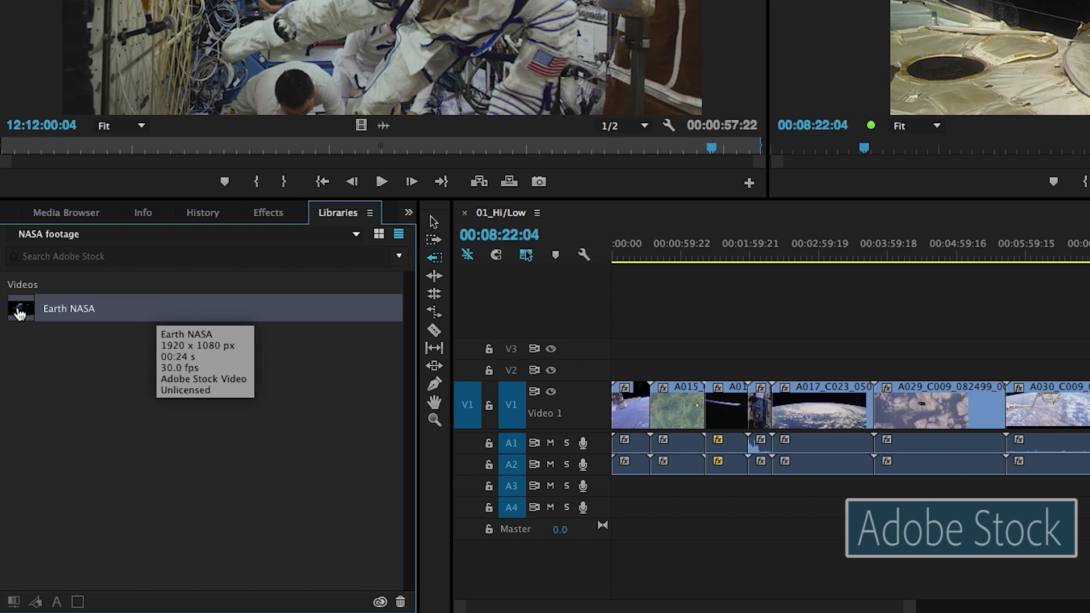
pyautogui.rightClick(19, 311)
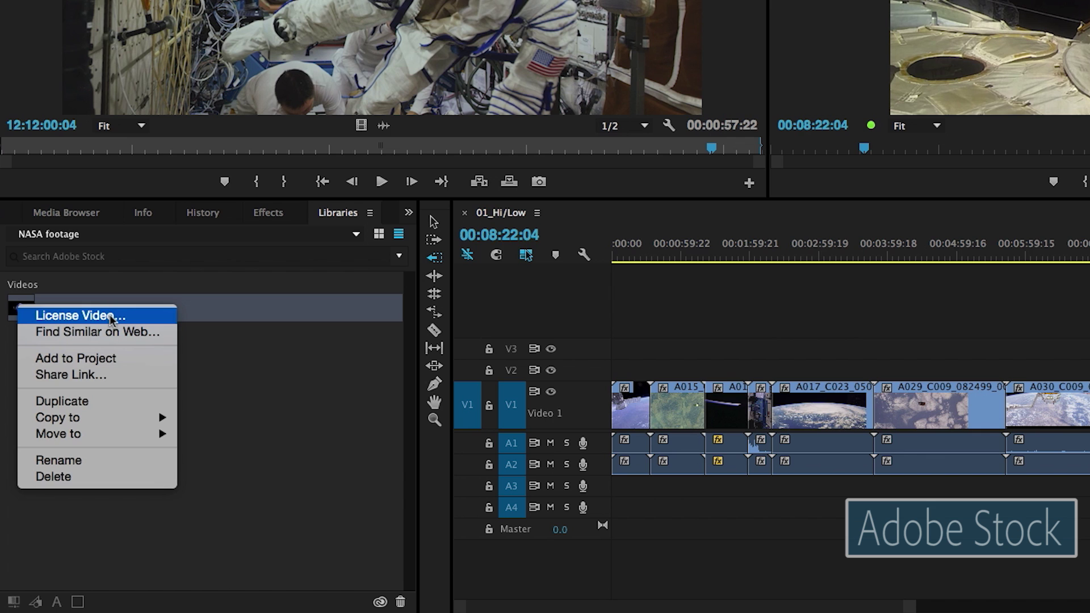
pyautogui.click(109, 357)
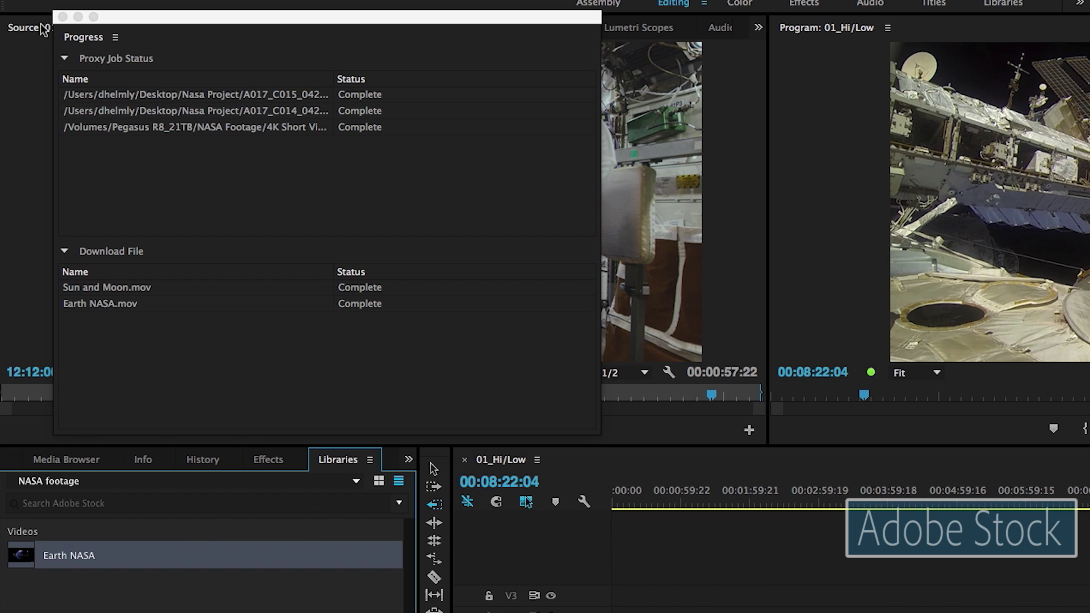
pyautogui.click(63, 17)
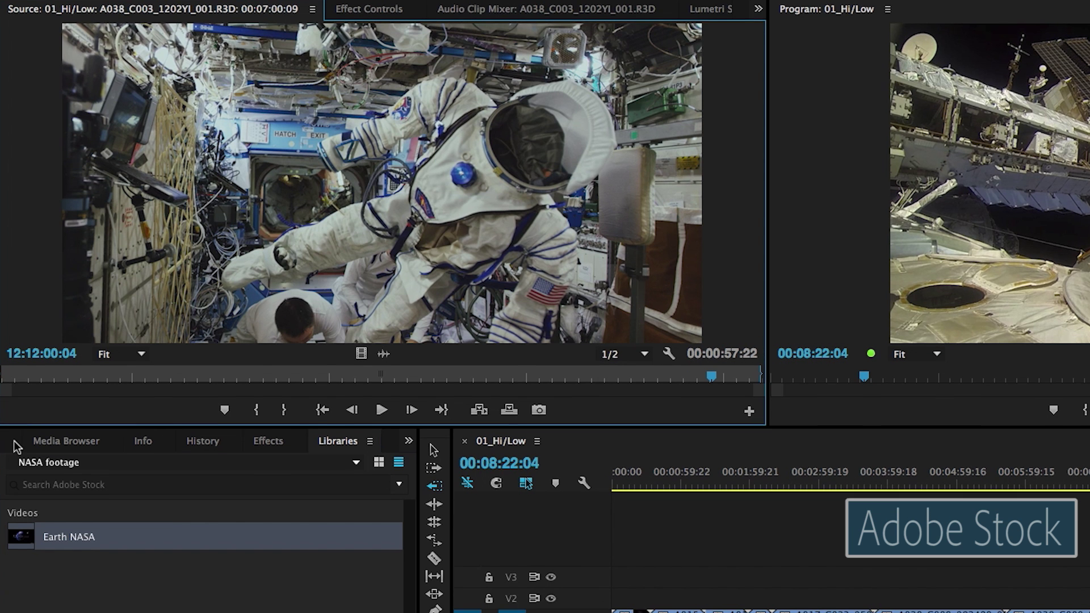
# Step: Open Earth NASA.mov from the project in the Source monitor, scrub through it, and start licensing the clip
pyautogui.click(9, 459)
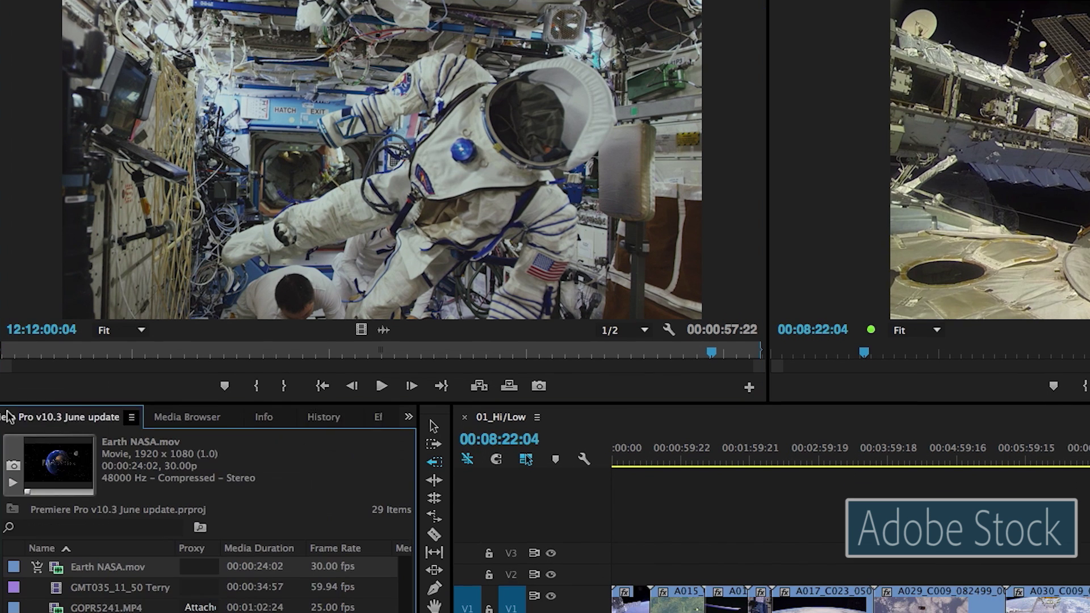
pyautogui.doubleClick(57, 568)
pyautogui.click(85, 353)
pyautogui.moveTo(104, 355); pyautogui.dragTo(440, 349)
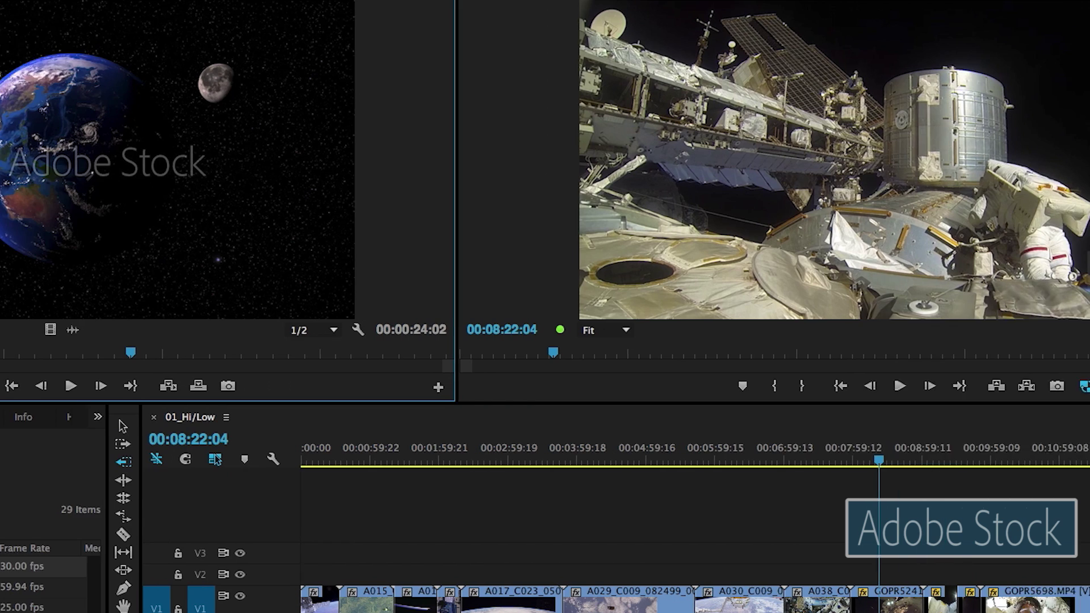
pyautogui.click(37, 567)
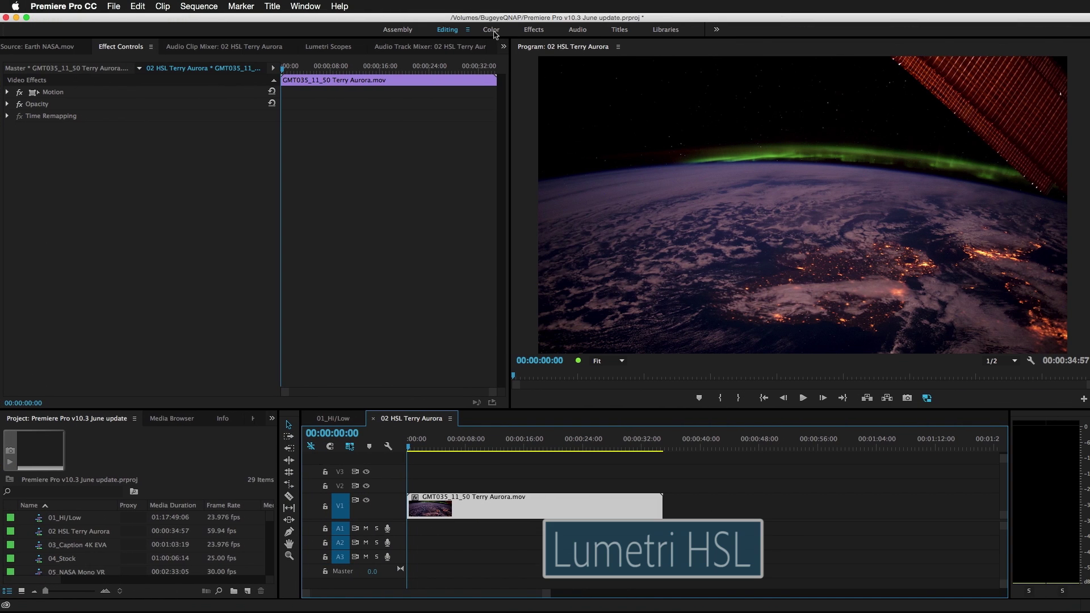
# Step: In the Color workspace, key green with HSL Secondary on the Terry Aurora clip and turn on the Color/Gray mask view
pyautogui.click(493, 31)
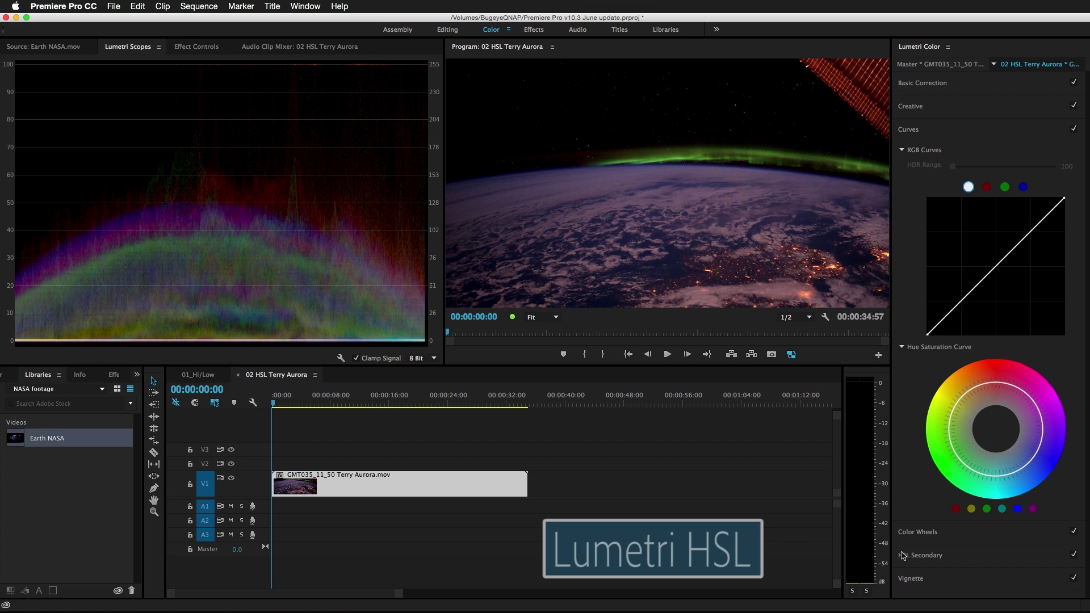
pyautogui.click(920, 558)
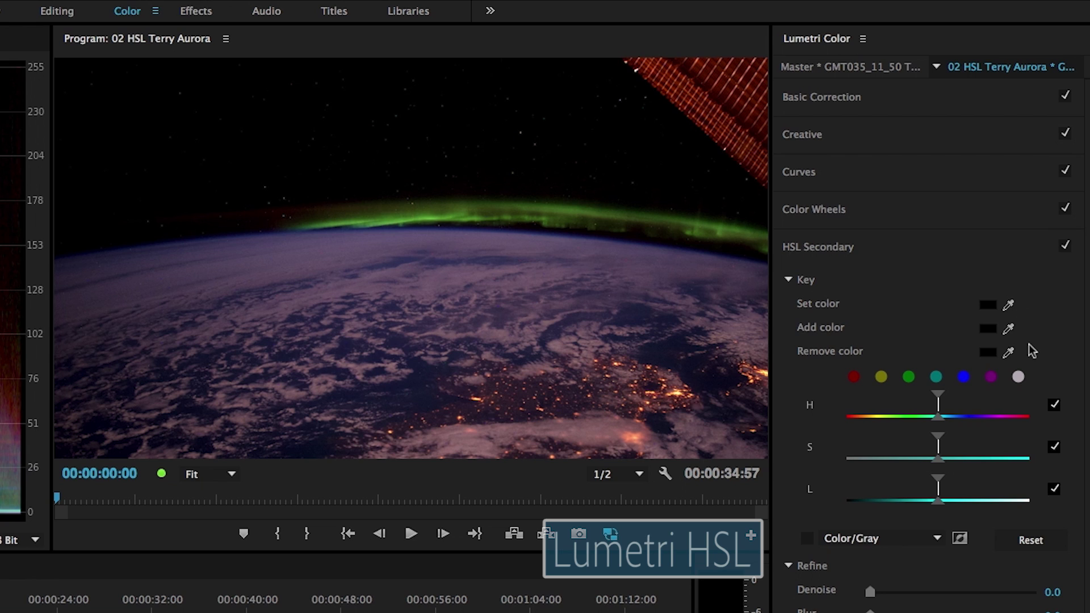
pyautogui.click(909, 377)
pyautogui.click(909, 377)
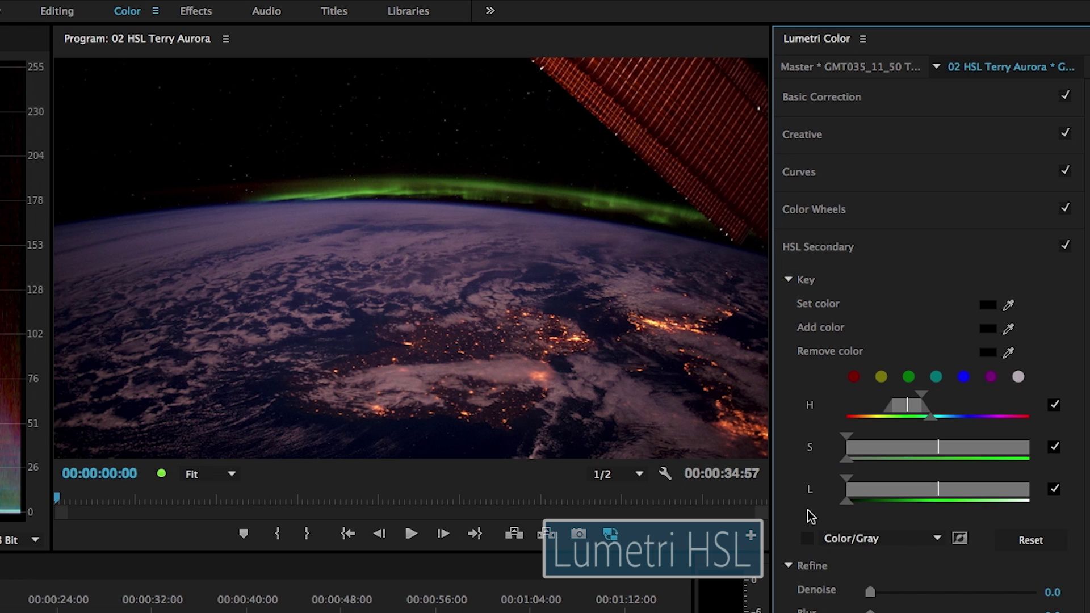
pyautogui.click(807, 538)
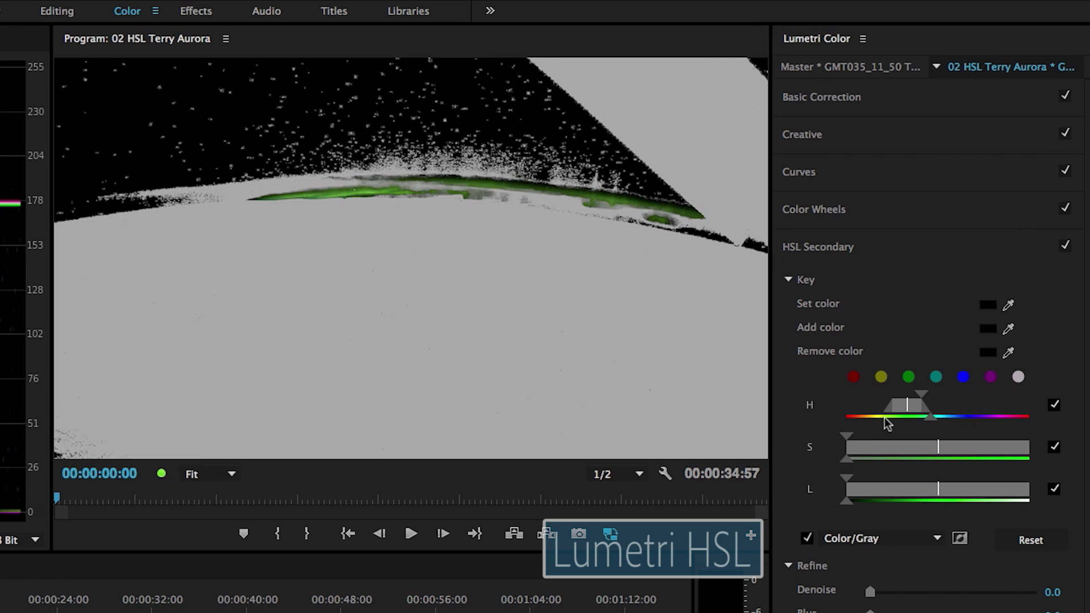
# Step: Refine the aurora key by widening the hue falloff and slightly raising the lower limits of the saturation and luminance ranges
pyautogui.moveTo(889, 417)
pyautogui.mouseDown()
pyautogui.moveTo(881, 411)
pyautogui.moveTo(946, 418)
pyautogui.moveTo(896, 410)
pyautogui.mouseUp()
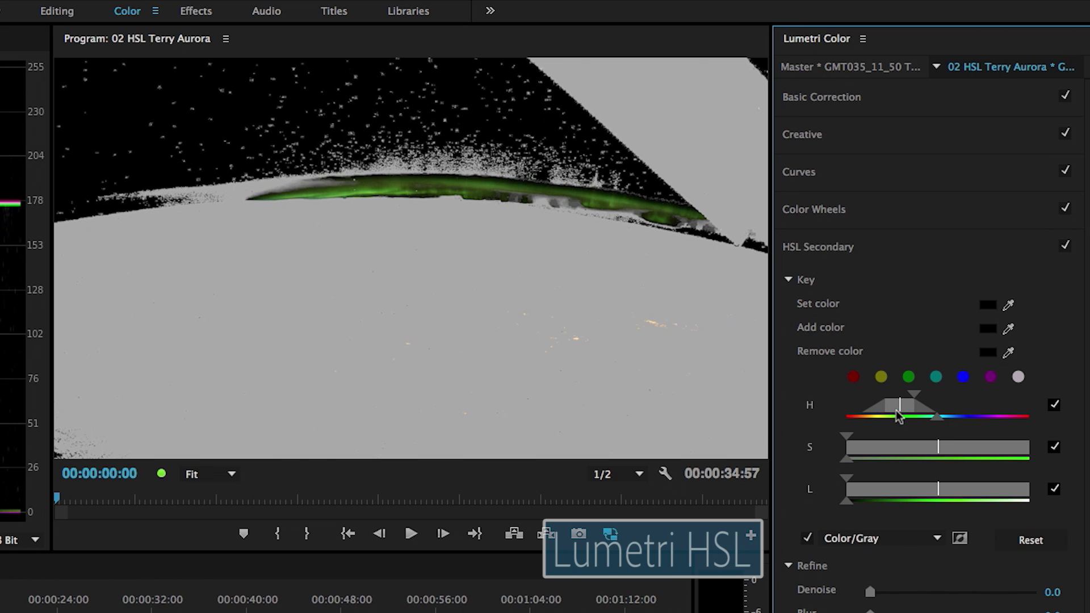
pyautogui.moveTo(847, 442); pyautogui.dragTo(856, 442)
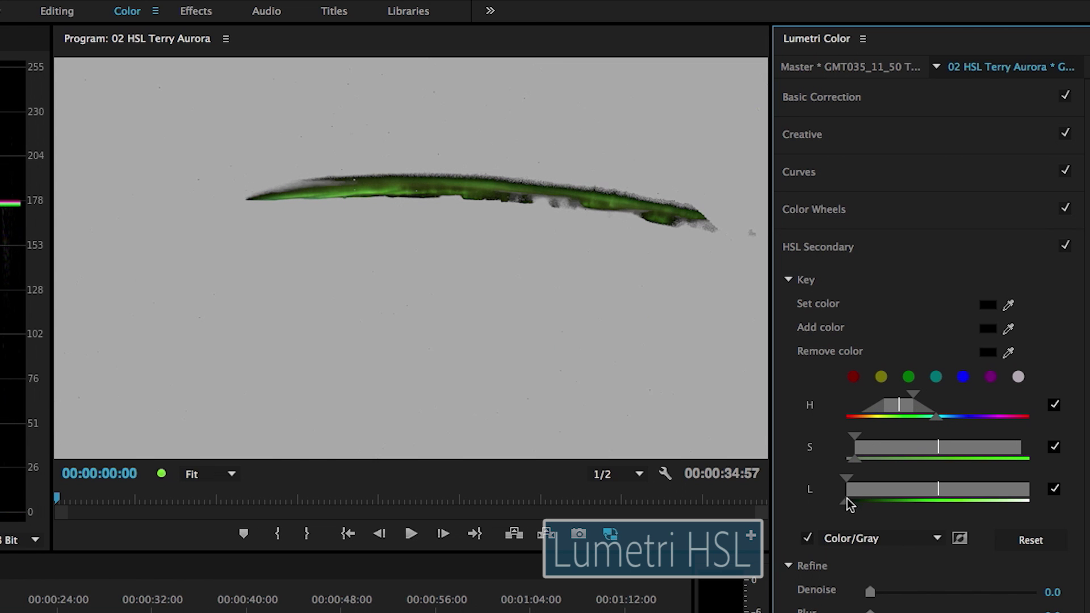
pyautogui.moveTo(847, 484); pyautogui.dragTo(851, 483)
pyautogui.moveTo(858, 447); pyautogui.dragTo(855, 447)
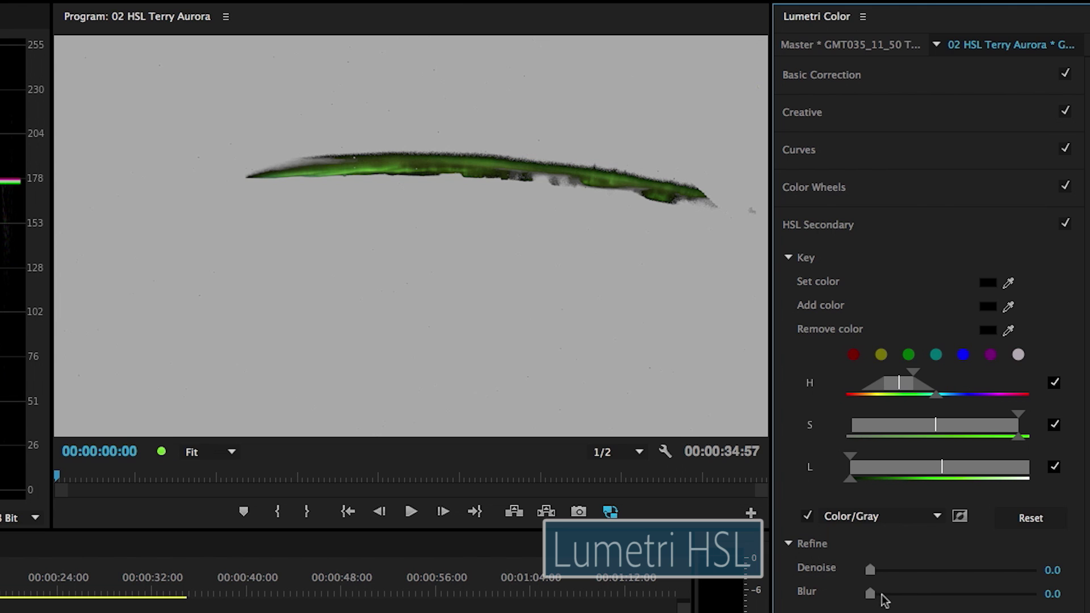
# Step: Set the key's Refine Blur to 2.5 and preview the aurora mask in Color/Black and White/Black
pyautogui.moveTo(870, 596); pyautogui.dragTo(884, 597)
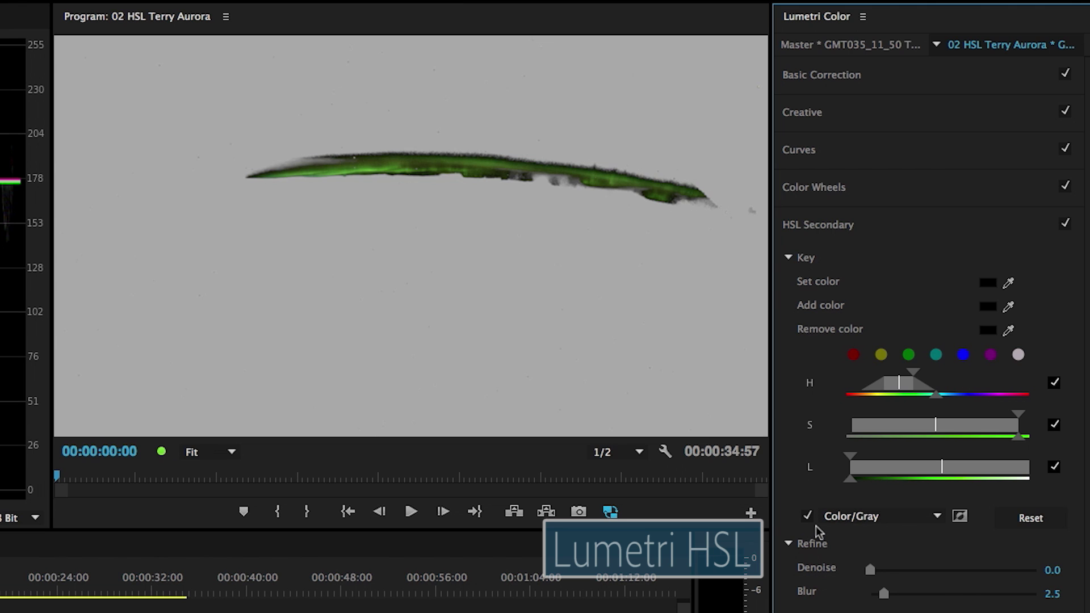
pyautogui.click(928, 516)
pyautogui.click(917, 552)
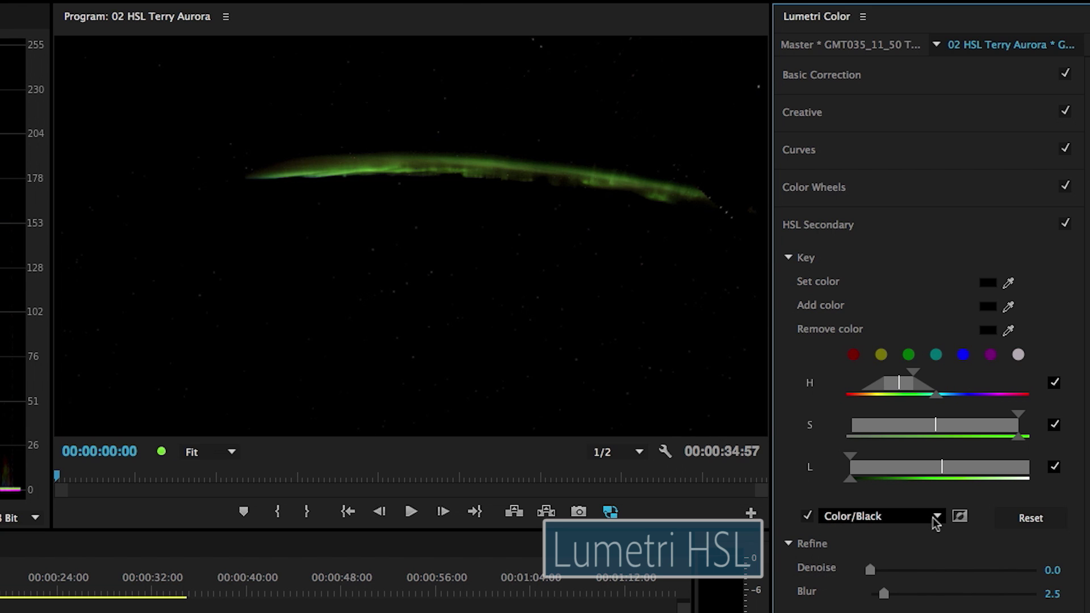
pyautogui.click(933, 518)
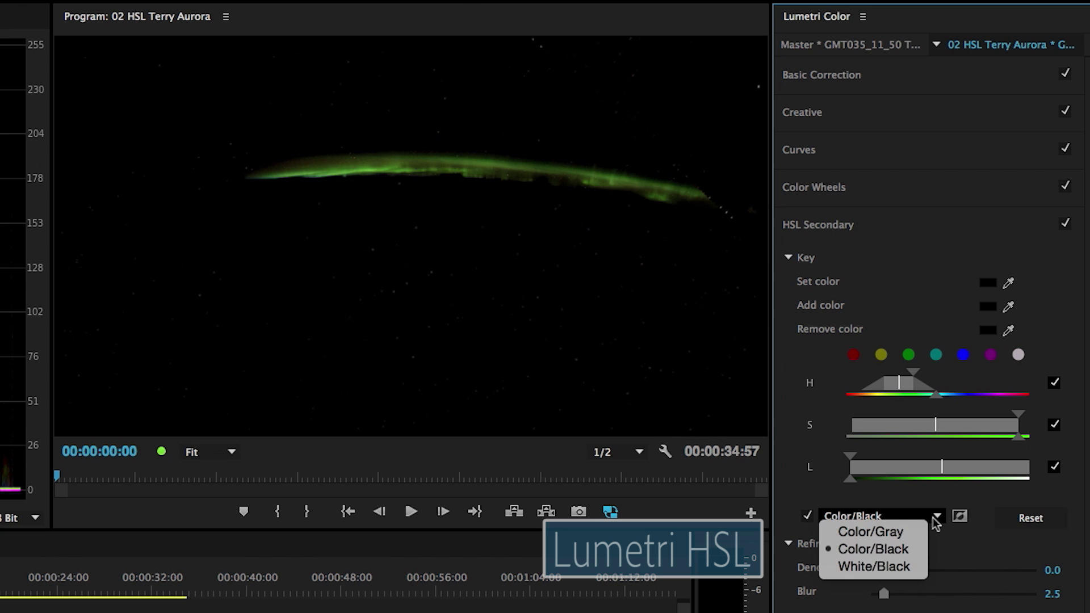
pyautogui.click(916, 567)
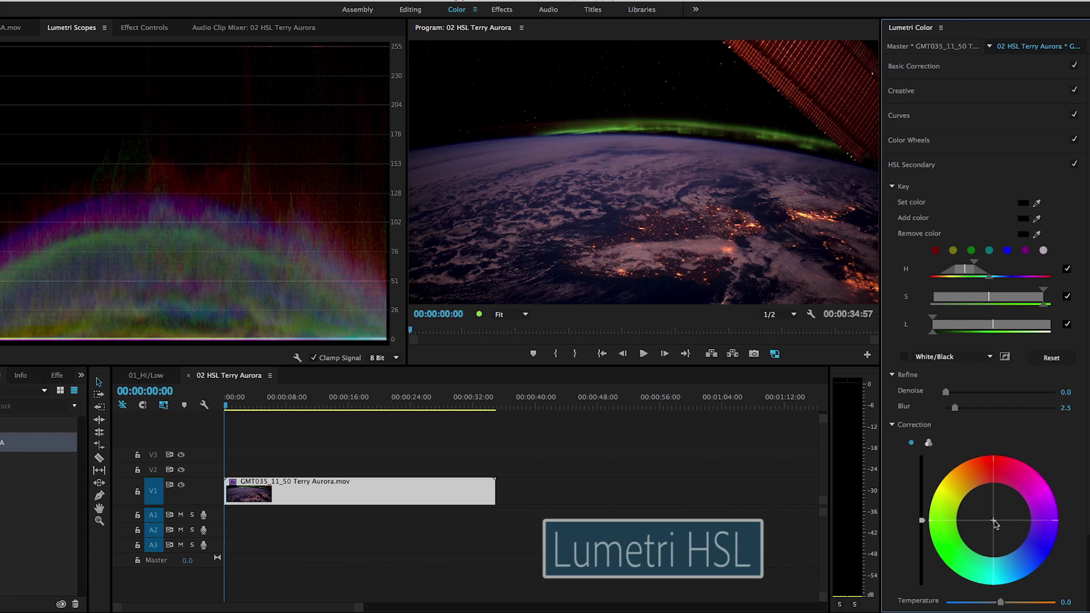
# Step: Shift the HSL Secondary correction color wheel toward blue and check the aurora at about 9 seconds
pyautogui.moveTo(994, 523); pyautogui.dragTo(1023, 540)
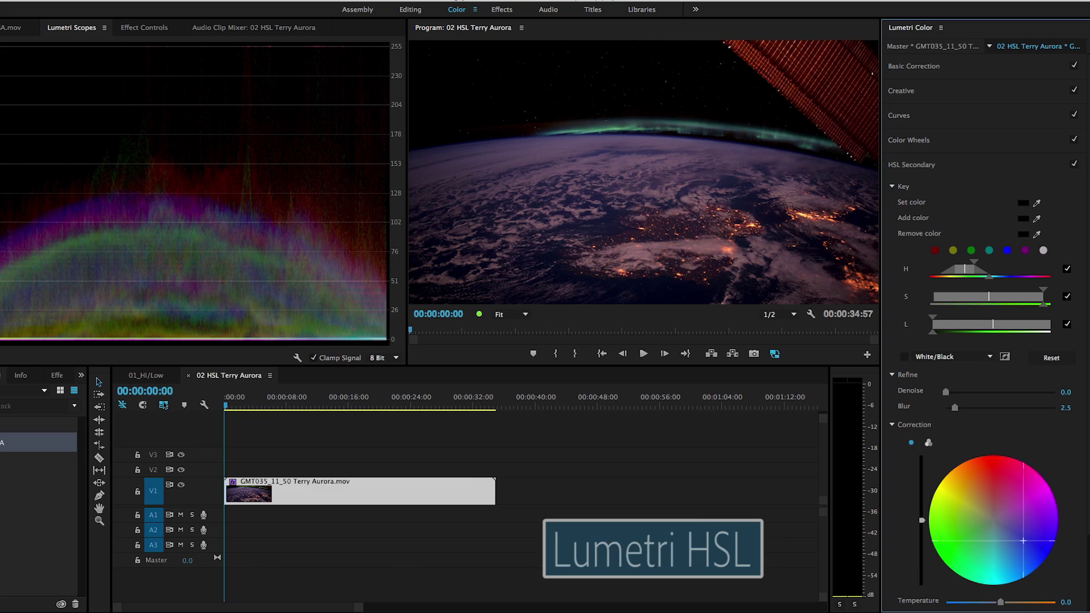
pyautogui.moveTo(302, 404)
pyautogui.mouseDown()
pyautogui.moveTo(249, 409)
pyautogui.moveTo(437, 419)
pyautogui.moveTo(302, 414)
pyautogui.mouseUp()
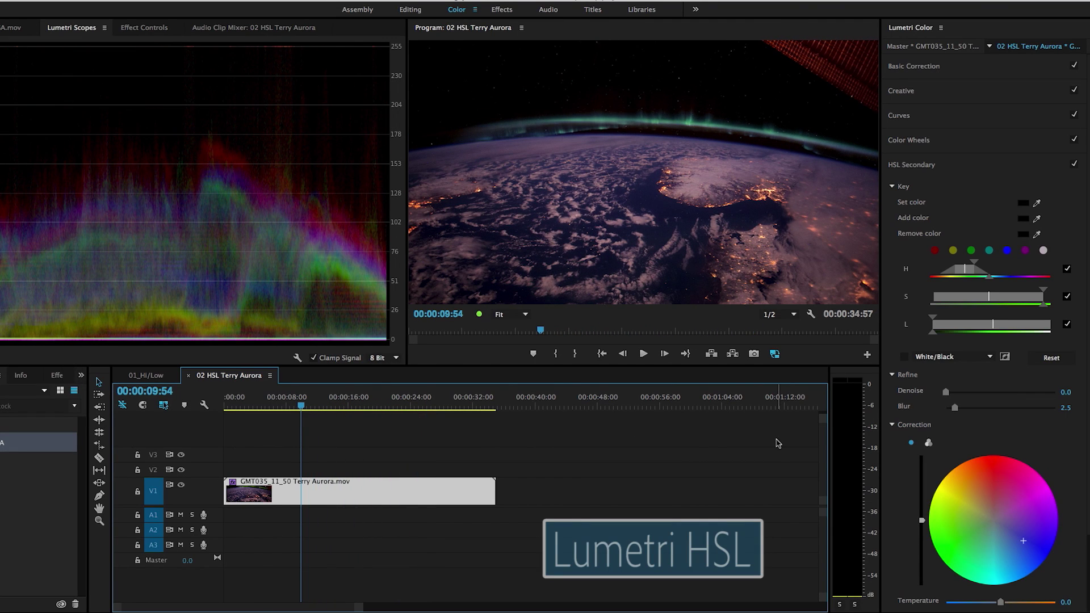
pyautogui.scroll(-2, 987, 335)
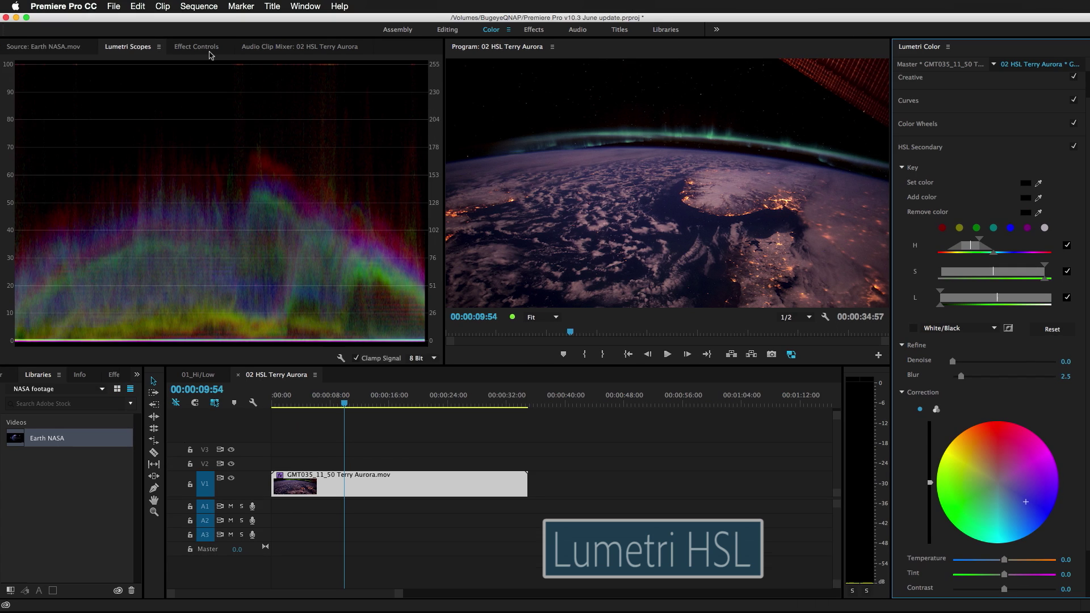
# Step: In Effect Controls, expand Lumetri's HSL Secondary and enable keyframing for the Correction color wheel at the clip's start
pyautogui.click(154, 31)
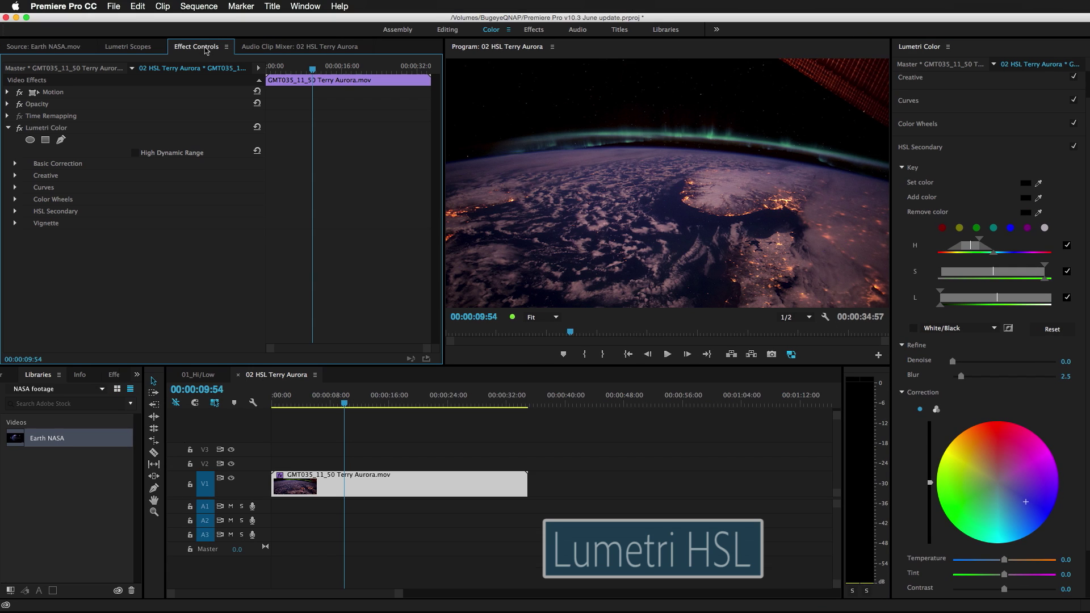
pyautogui.click(328, 410)
pyautogui.press('Home')
pyautogui.click(14, 211)
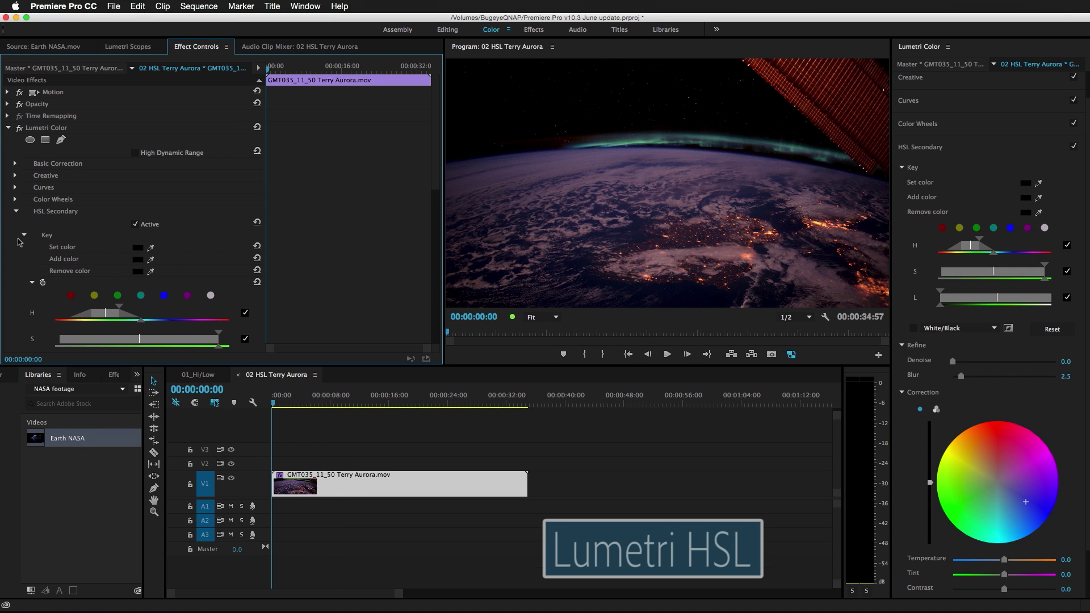
pyautogui.scroll(-10, 432, 160)
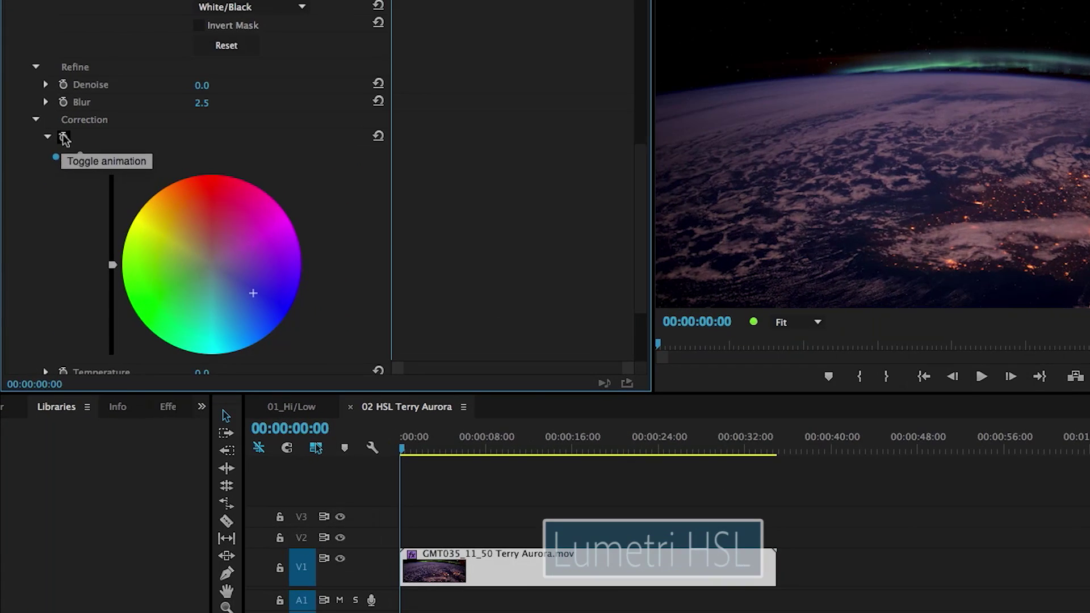
pyautogui.click(48, 174)
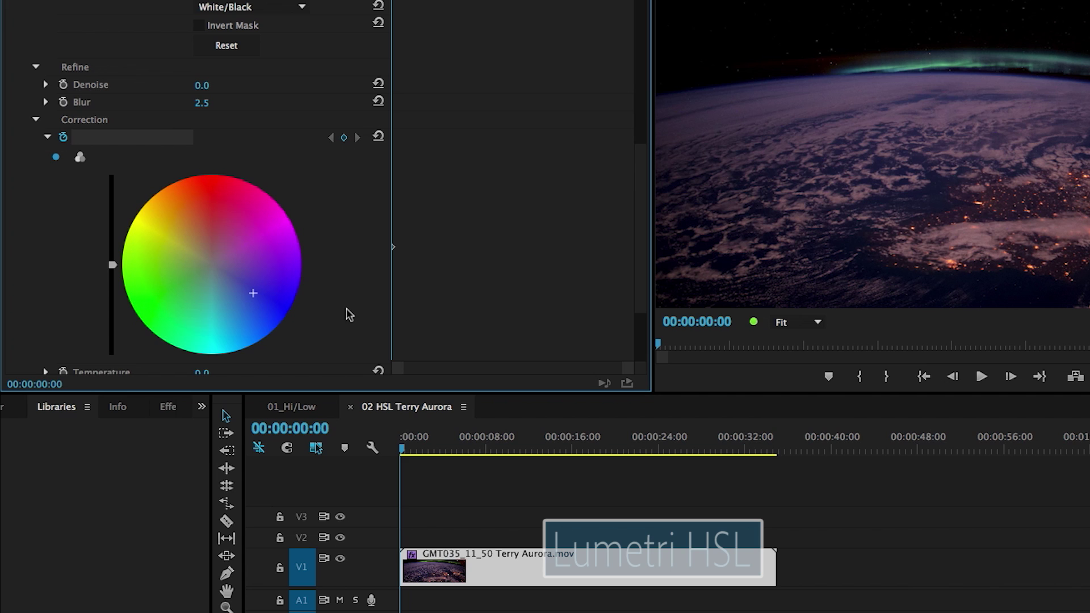
# Step: Near the clip's end, at about 33 seconds, keyframe the correction color wheel toward orange-yellow
pyautogui.click(762, 448)
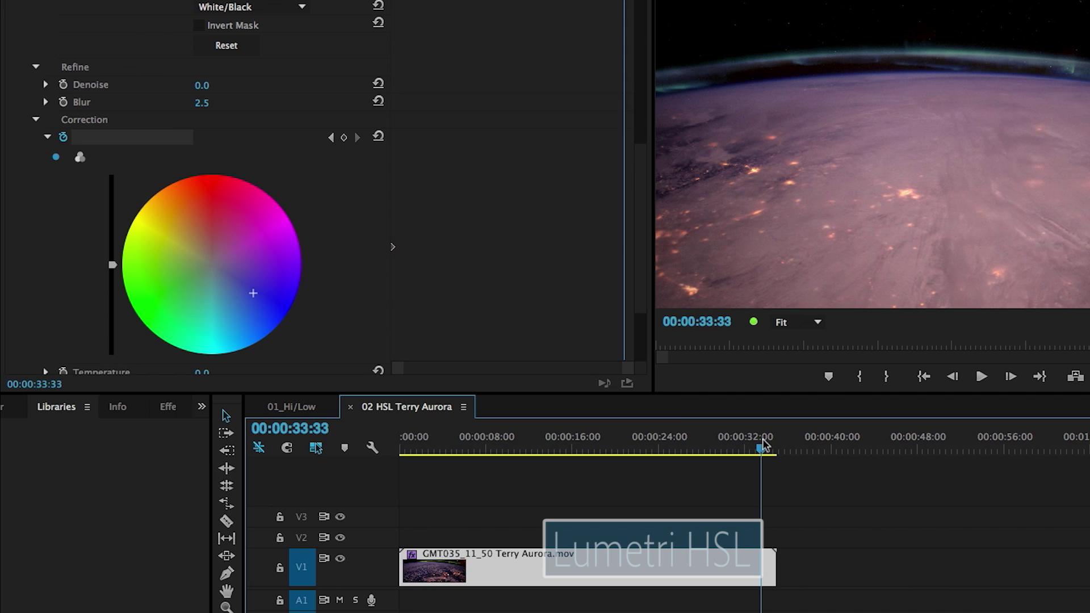
pyautogui.click(253, 293)
pyautogui.moveTo(253, 293); pyautogui.dragTo(181, 197)
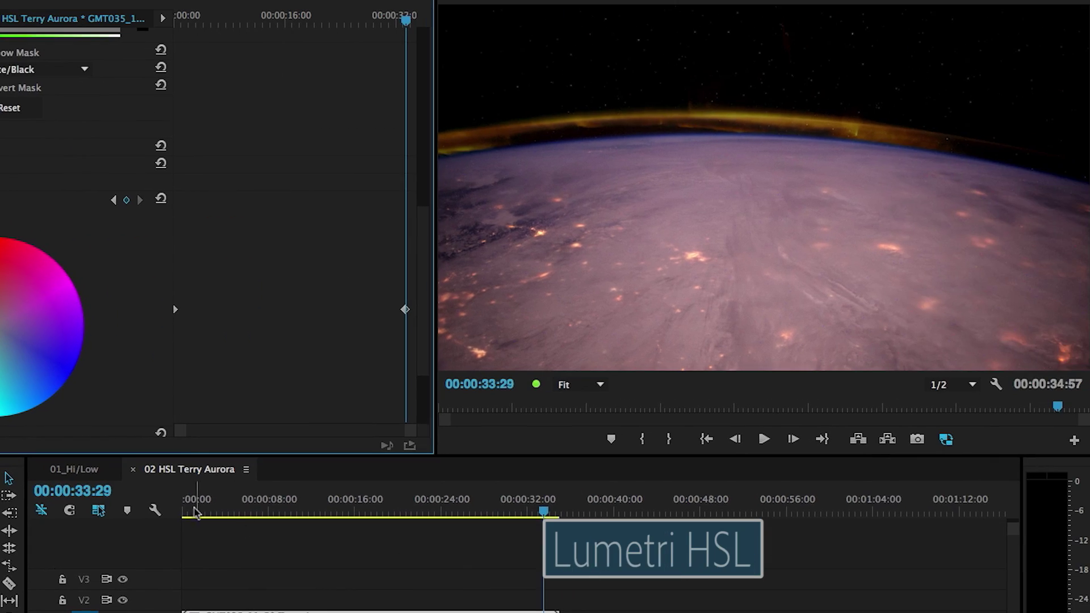
# Step: Scrub the Terry Aurora sequence and play it from about 8 seconds to review the animated color change
pyautogui.moveTo(310, 476); pyautogui.dragTo(352, 477)
pyautogui.moveTo(233, 510); pyautogui.dragTo(267, 522)
pyautogui.press('space')
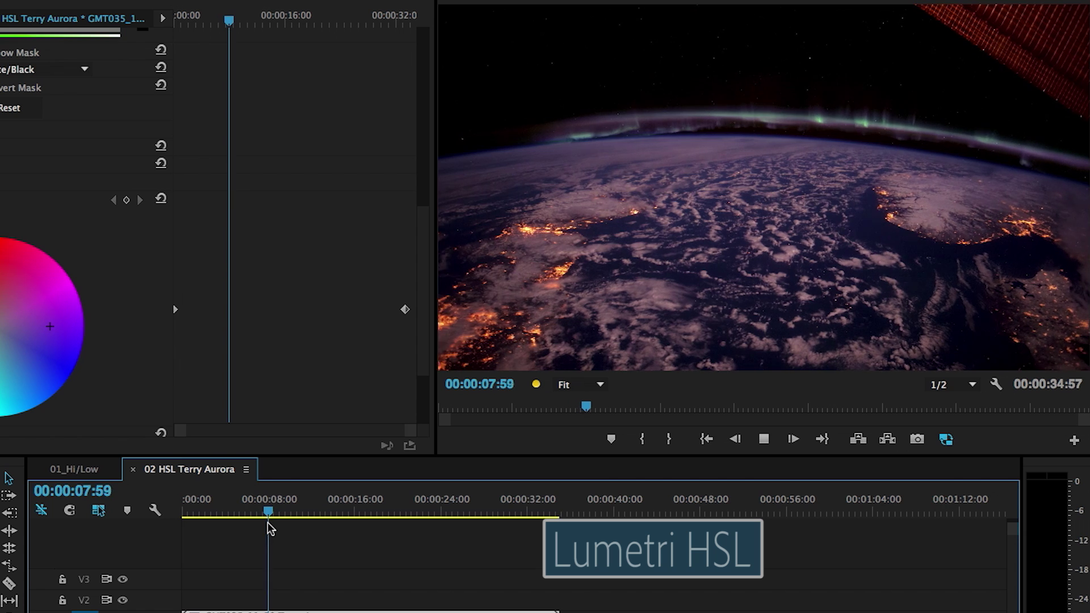
pyautogui.press('space')
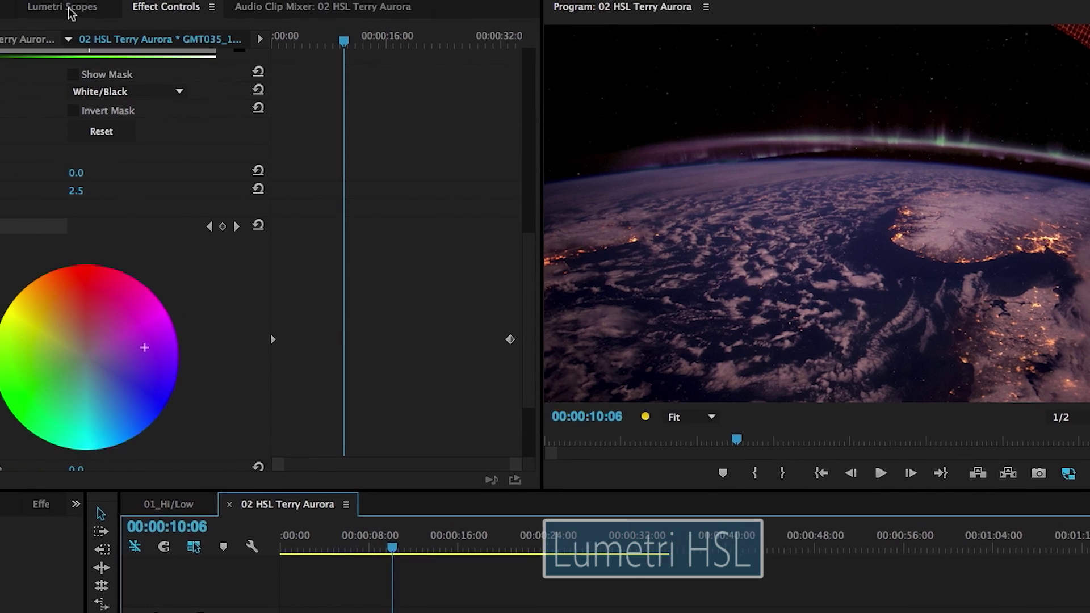
# Step: Show the Lumetri Scopes and reorder the panel group so they sit after Effect Controls
pyautogui.click(68, 8)
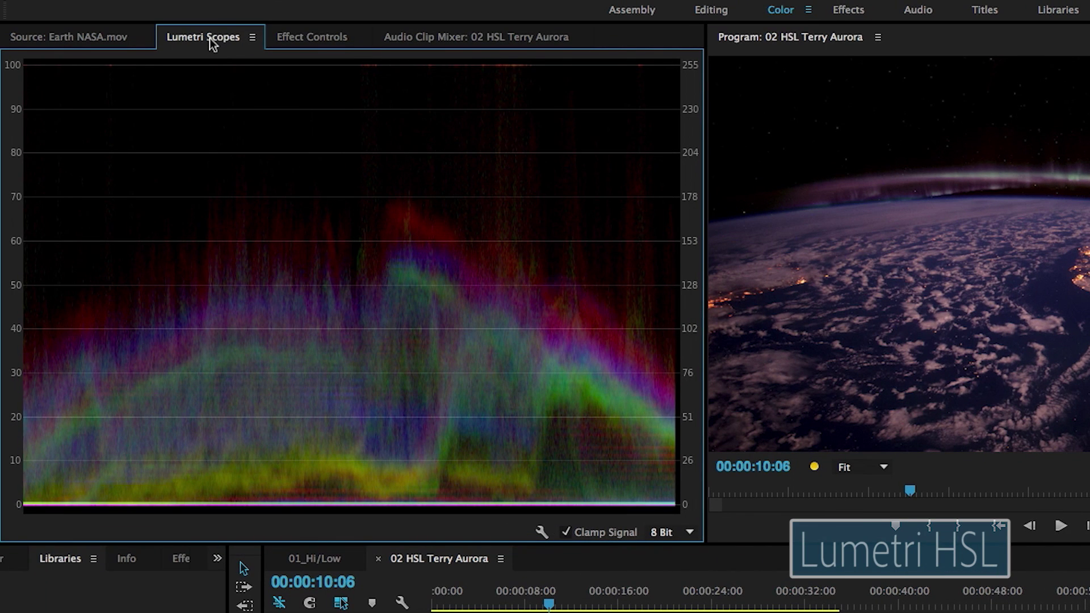
pyautogui.moveTo(209, 39); pyautogui.dragTo(318, 39)
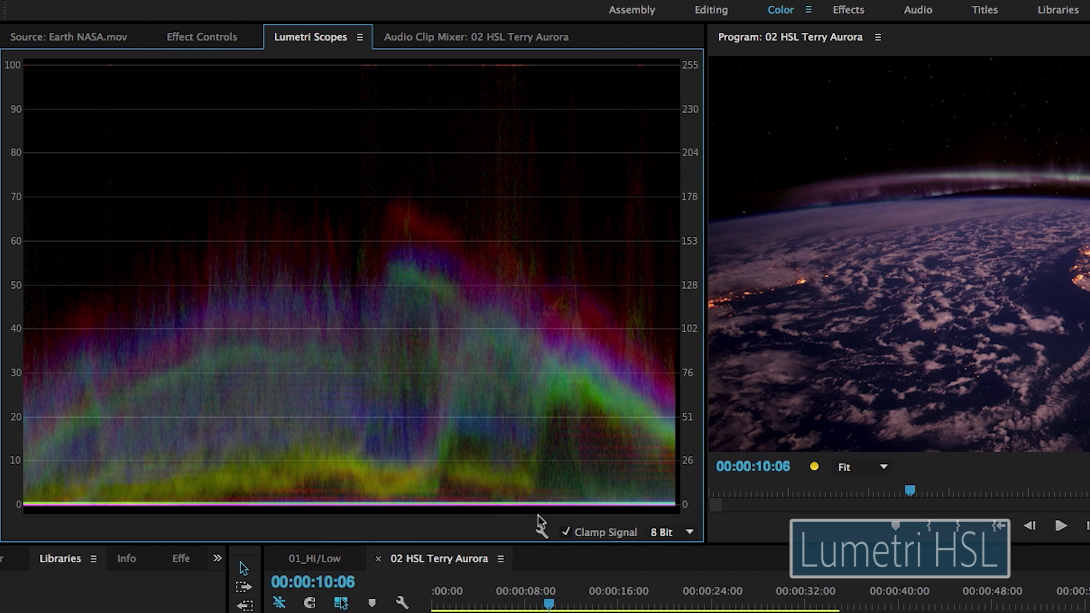
# Step: Review the Lumetri Scopes colorspace options, try the Dimmed brightness, and return the brightness to Normal
pyautogui.click(542, 529)
pyautogui.moveTo(615, 612)
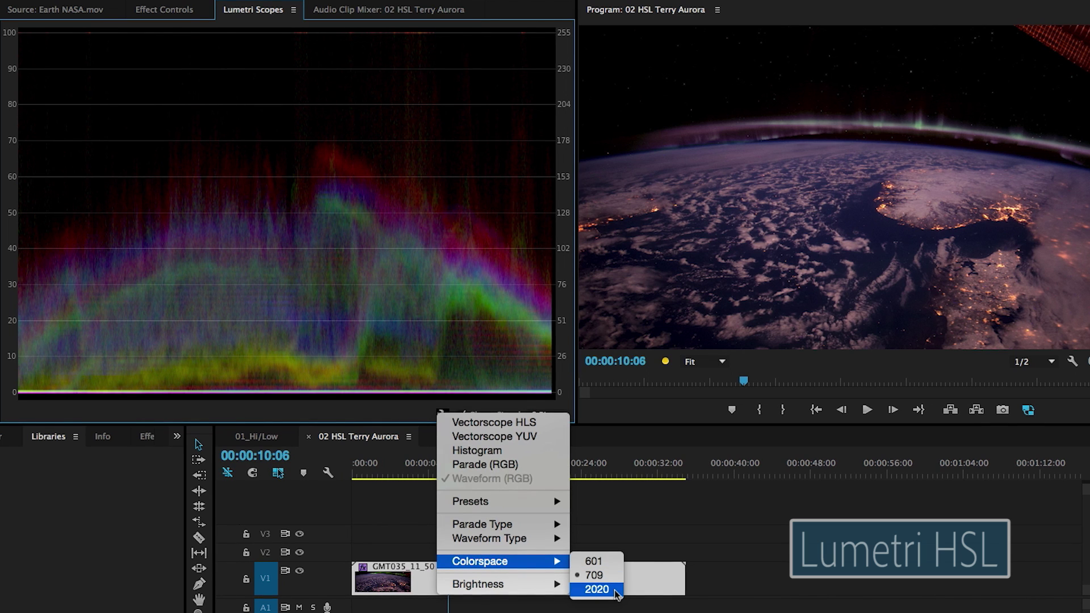
pyautogui.moveTo(533, 587)
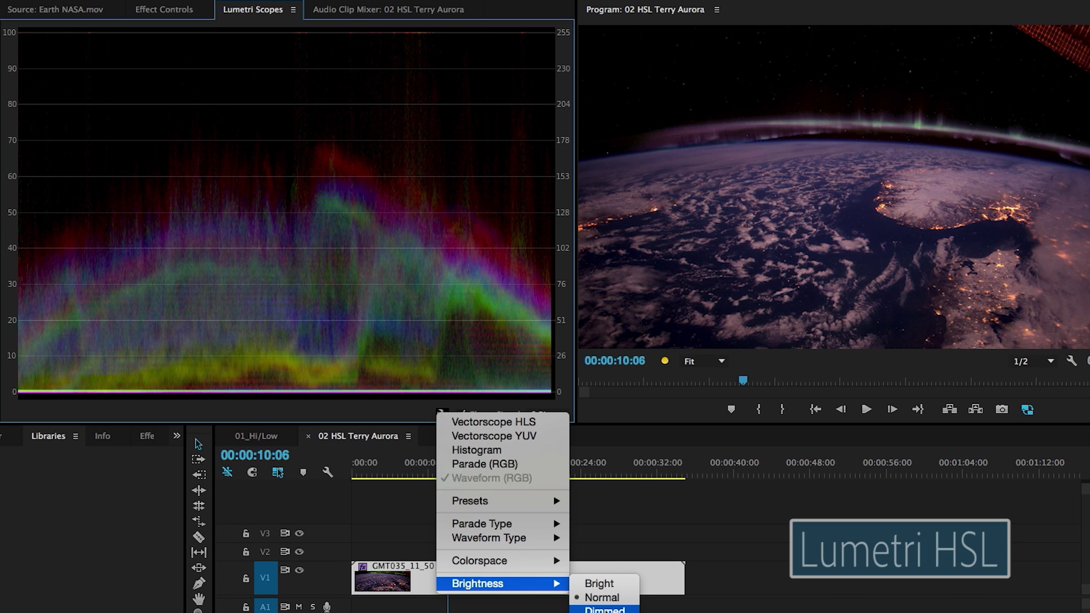
pyautogui.click(604, 610)
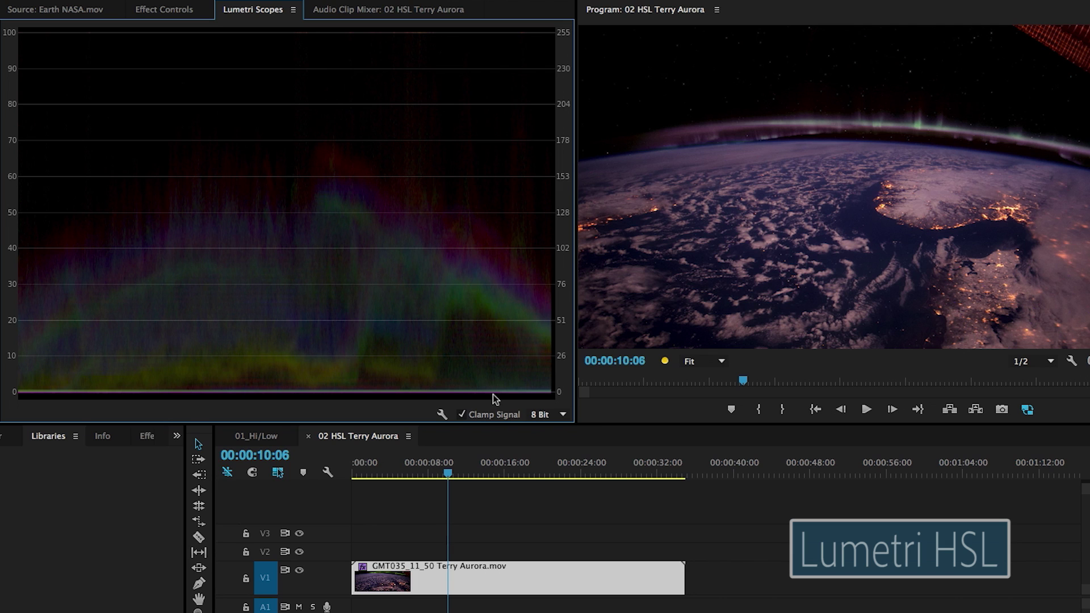
pyautogui.click(442, 414)
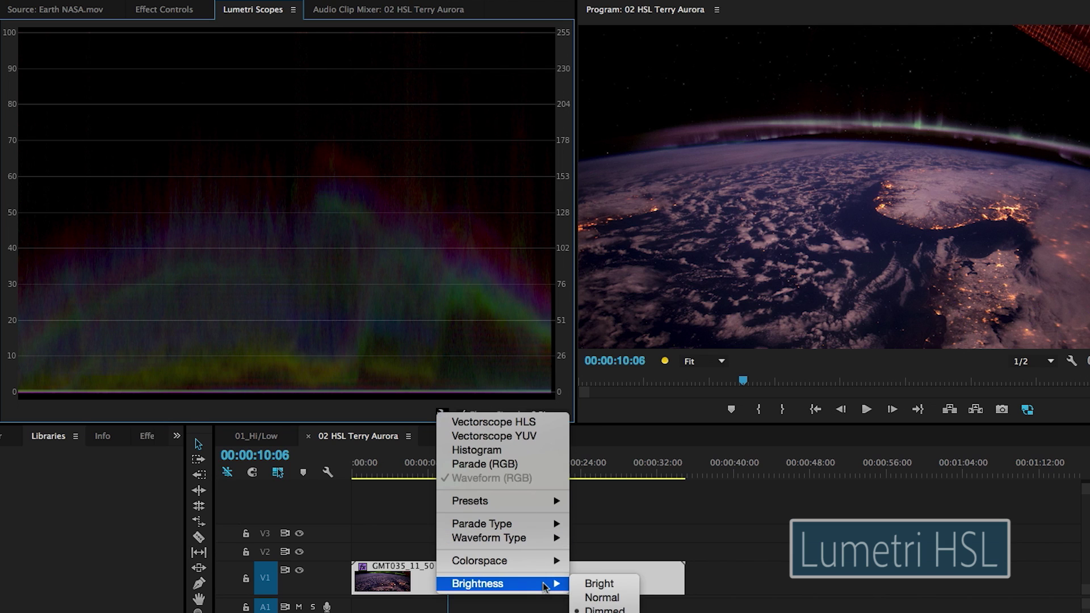
pyautogui.click(591, 598)
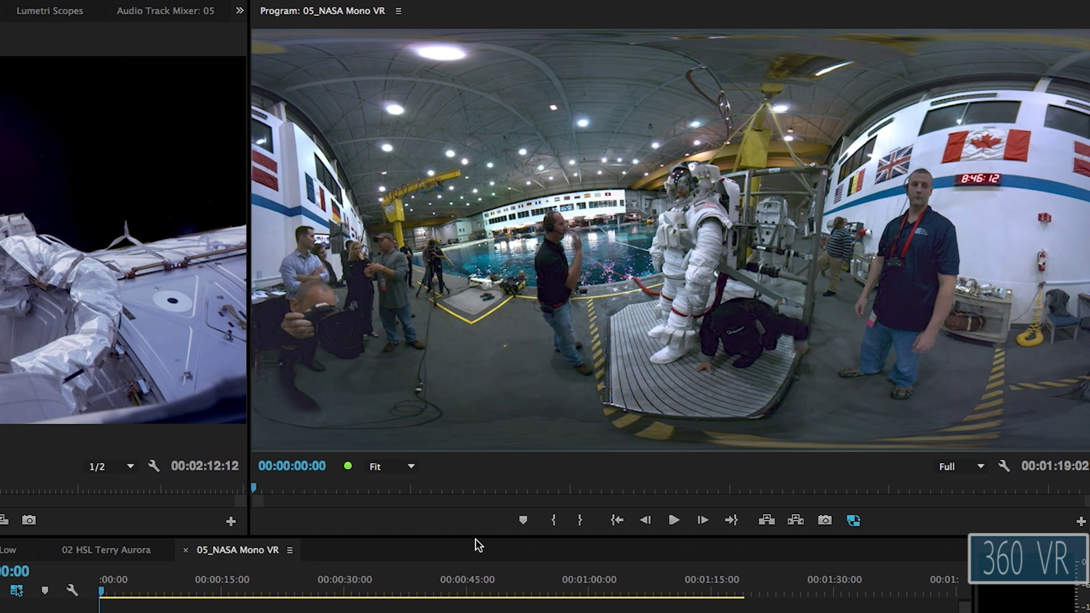
# Step: With 05_NASA Mono VR at its start, add the VR video display toggle to the Program monitor's transport controls
pyautogui.moveTo(163, 592); pyautogui.dragTo(101, 608)
pyautogui.click(1080, 521)
pyautogui.moveTo(512, 423); pyautogui.dragTo(882, 498)
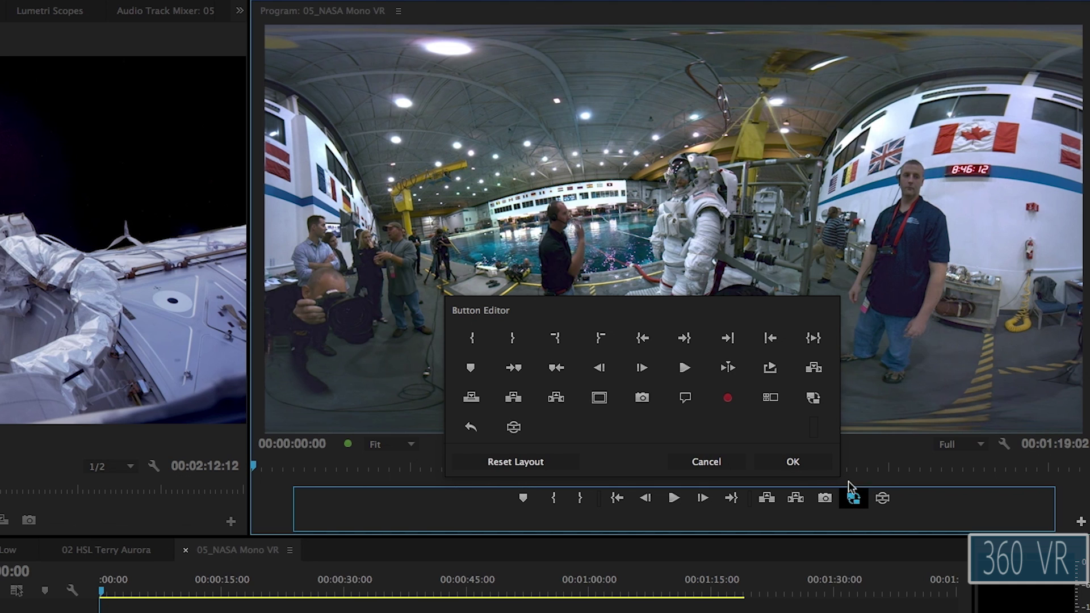
pyautogui.click(792, 462)
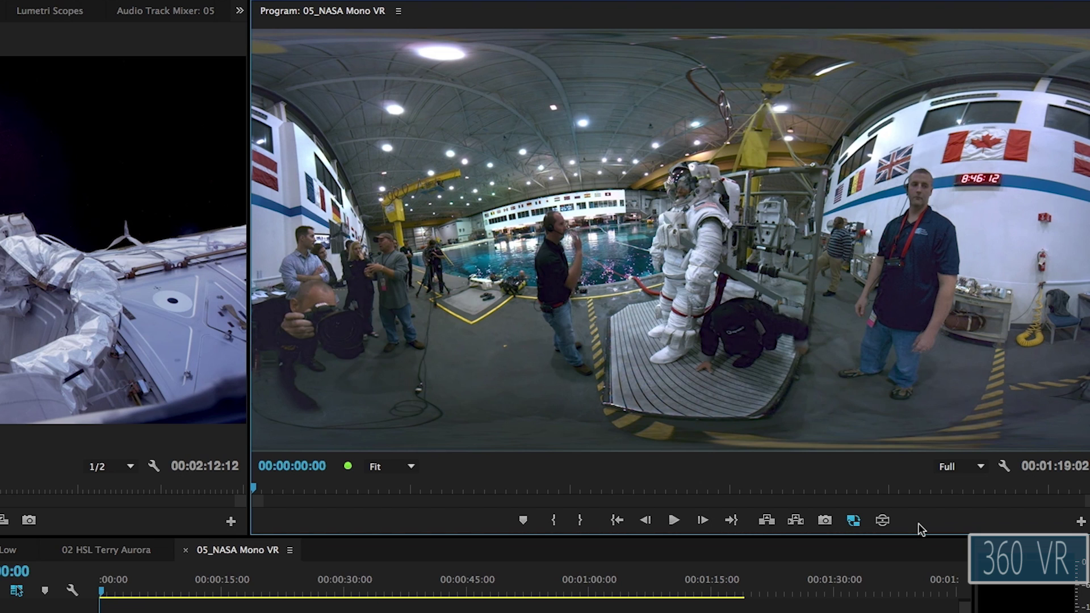
# Step: Review the Program monitor's VR Video Settings and frame layout choices, and accept the Monoscopic layout
pyautogui.click(1003, 467)
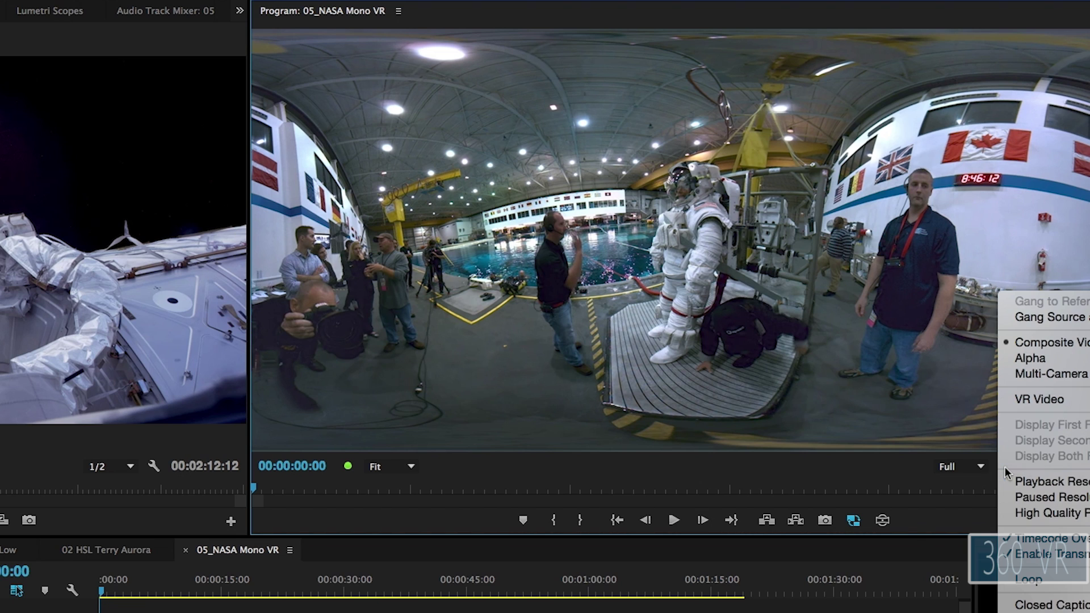
pyautogui.moveTo(1078, 399)
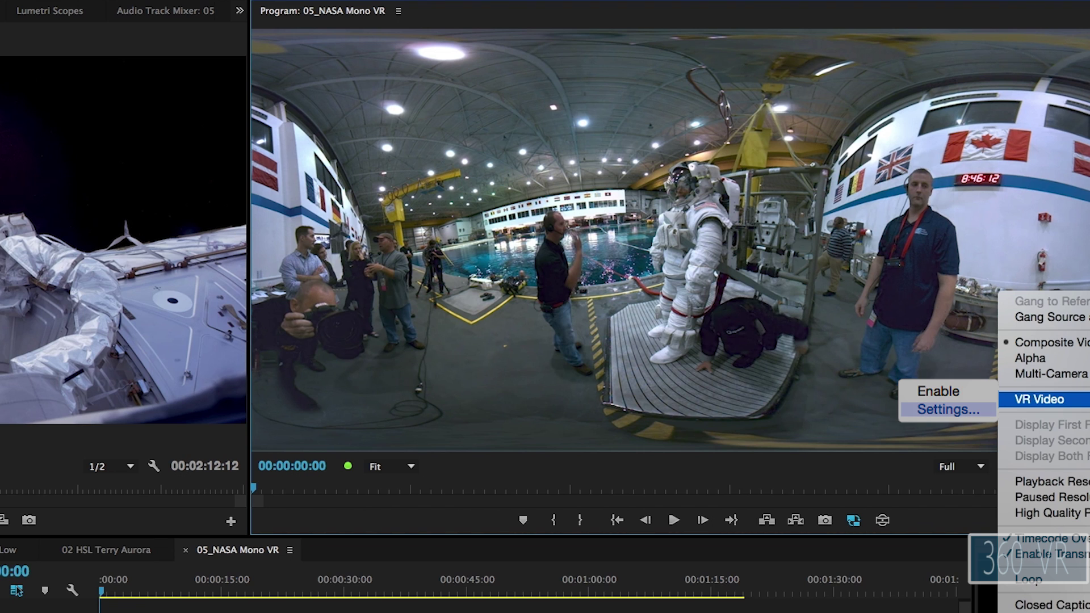
pyautogui.click(948, 409)
pyautogui.moveTo(411, 292); pyautogui.dragTo(530, 212)
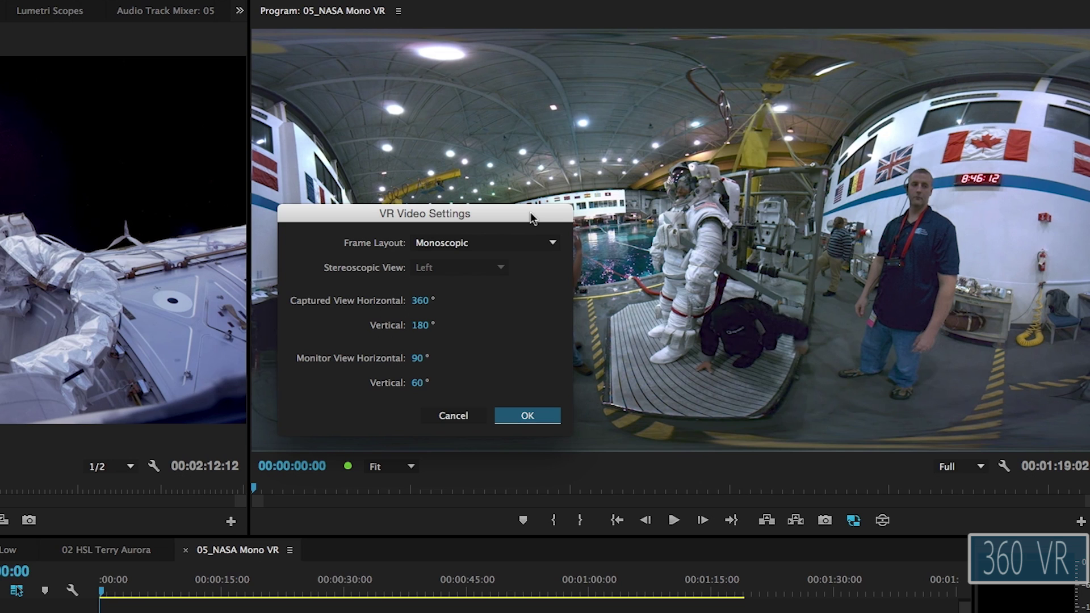
pyautogui.click(523, 243)
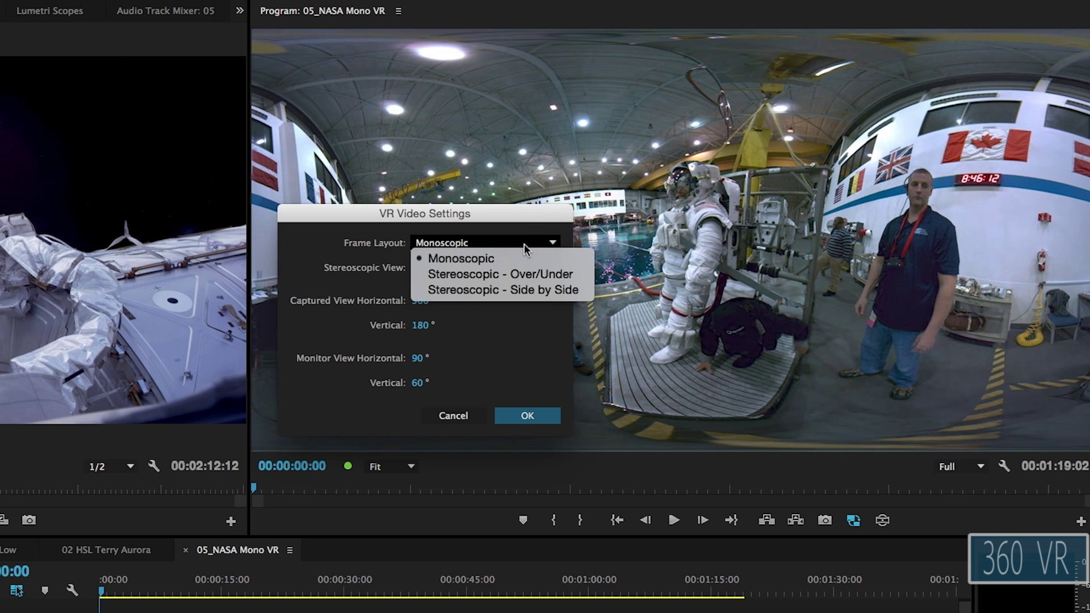
pyautogui.click(520, 261)
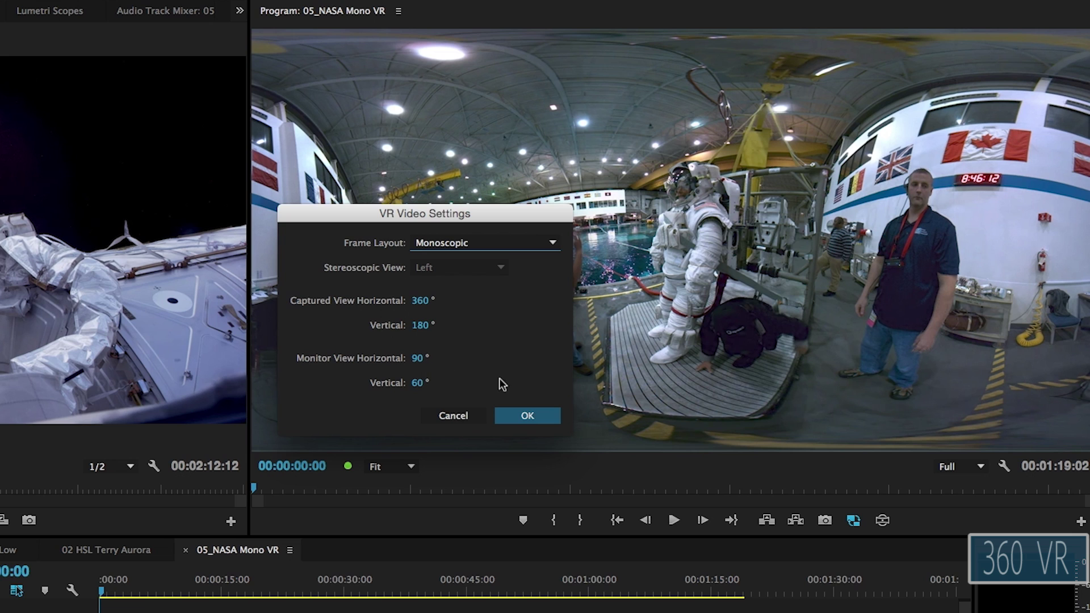
pyautogui.click(530, 416)
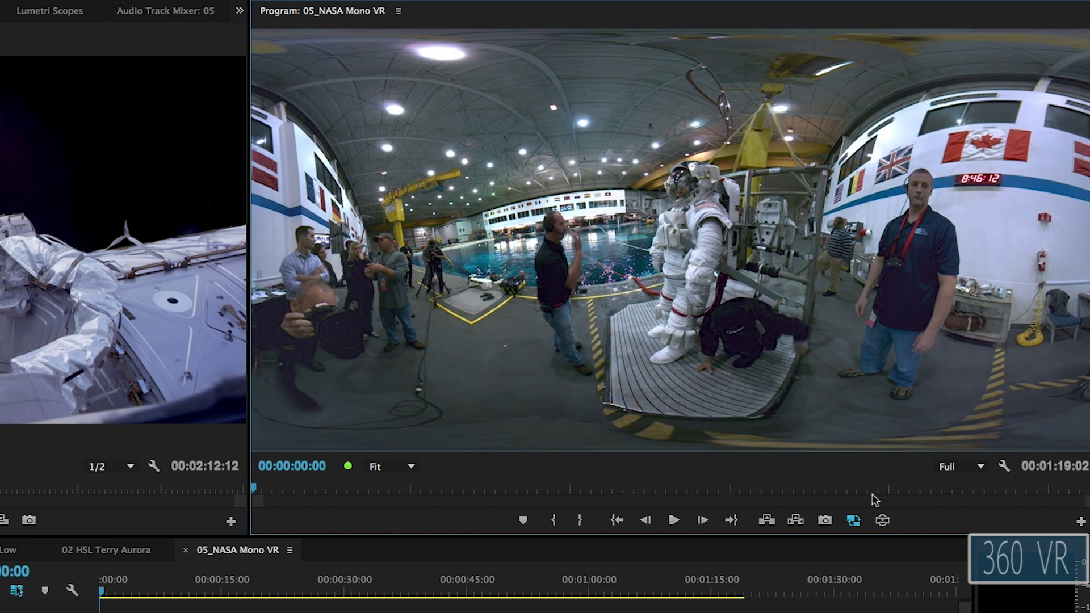
# Step: Turn on VR video display for the NASA clip and look around the astronaut while playing the first 3 seconds
pyautogui.click(882, 520)
pyautogui.moveTo(779, 323); pyautogui.dragTo(619, 250)
pyautogui.moveTo(924, 262); pyautogui.dragTo(653, 267)
pyautogui.press('space')
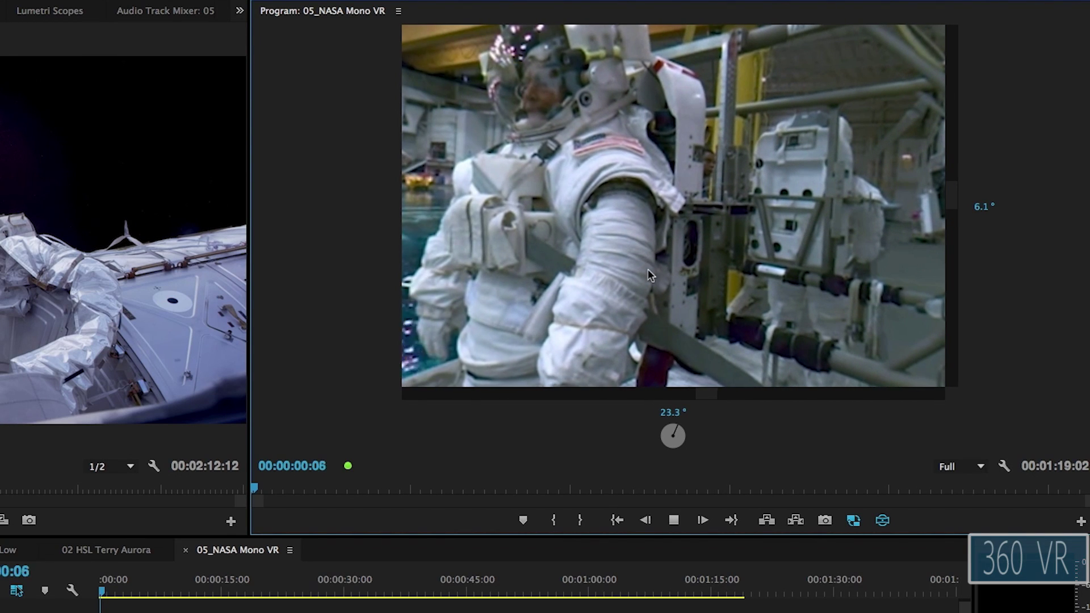
pyautogui.moveTo(622, 203); pyautogui.dragTo(671, 220)
pyautogui.press('space')
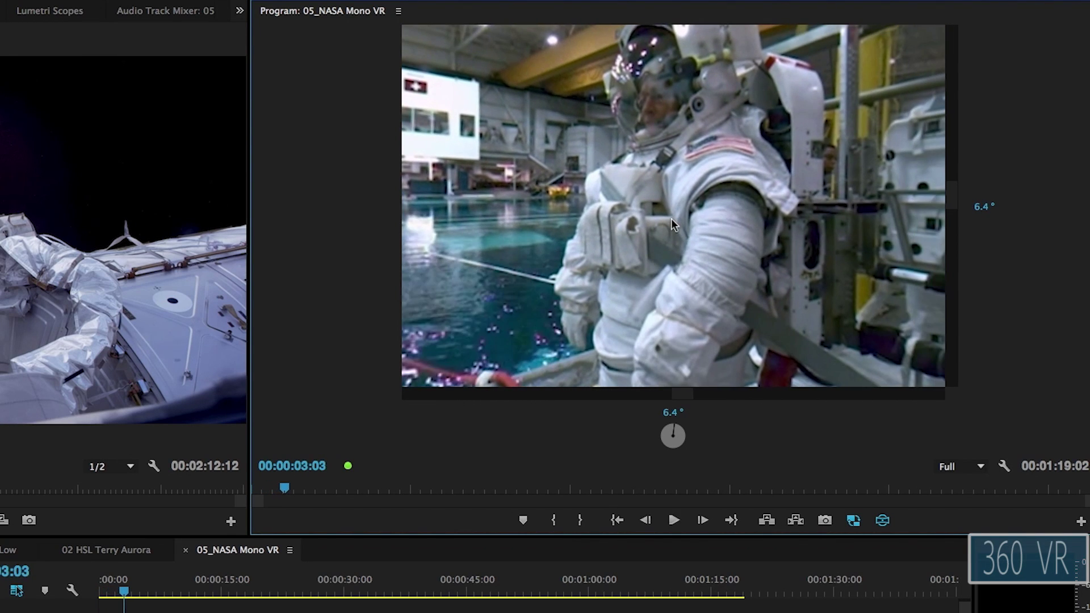
# Step: Set the VR video's horizontal Monitor View to 120°
pyautogui.click(1004, 466)
pyautogui.moveTo(1038, 399)
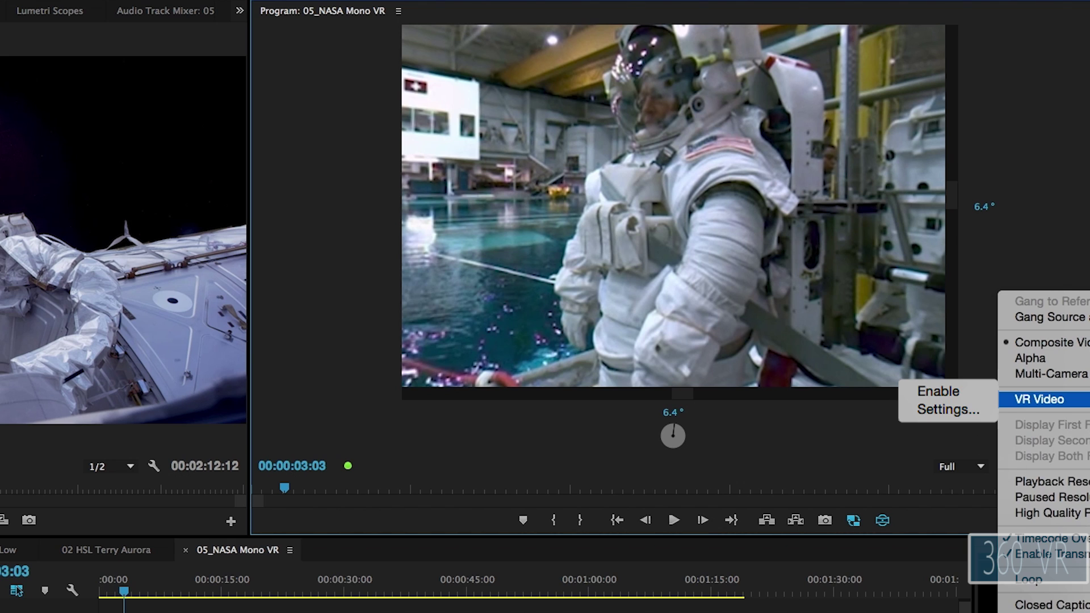
pyautogui.click(948, 409)
pyautogui.click(300, 433)
pyautogui.write('120')
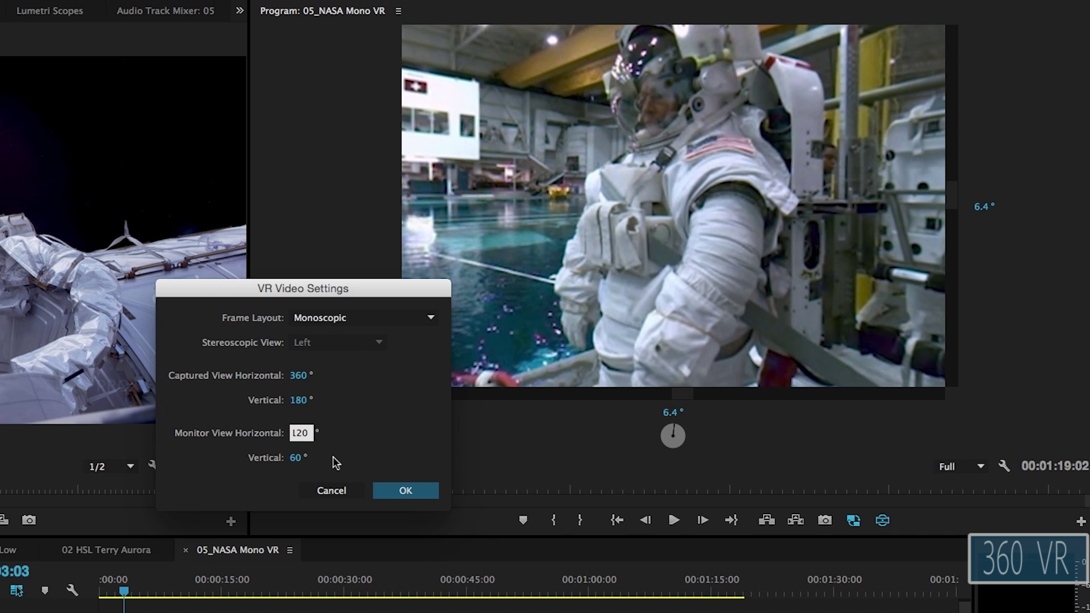
pyautogui.click(404, 489)
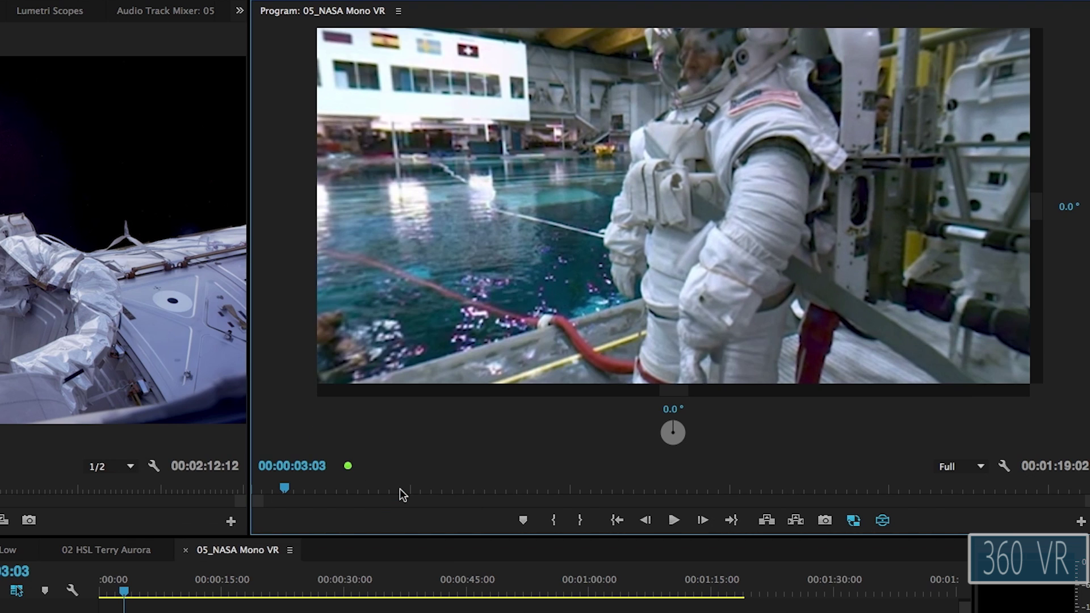
# Step: Play the NASA clip from 00:00:03:03 to about 00:00:08:15 while looking around the VR view
pyautogui.moveTo(645, 206); pyautogui.dragTo(642, 244)
pyautogui.press('space')
pyautogui.moveTo(841, 181); pyautogui.dragTo(556, 187)
pyautogui.press('space')
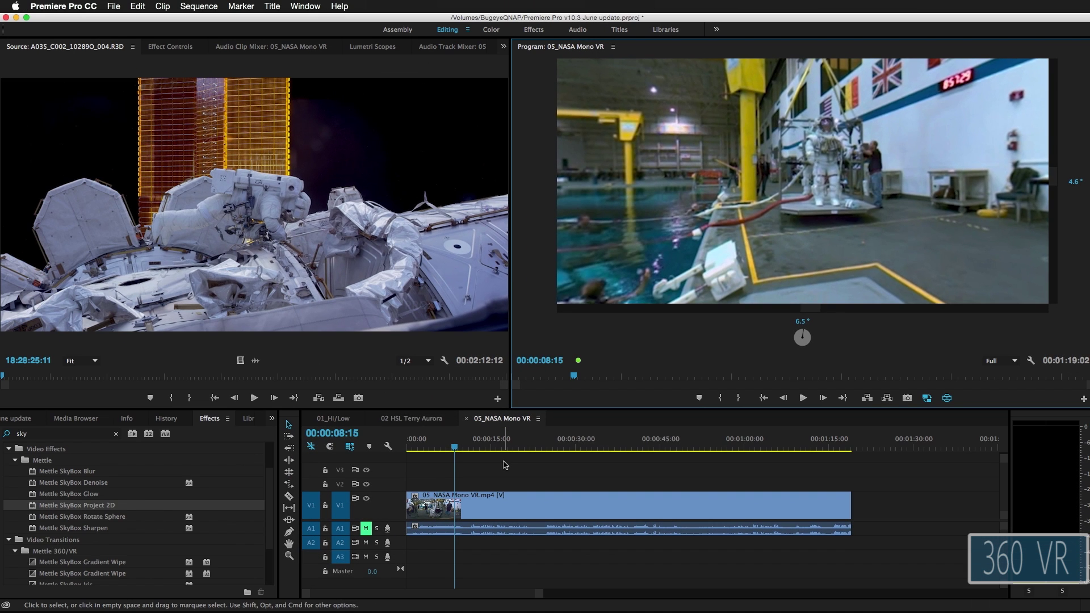
# Step: Split the NASA clip at 00:00:08:15, ripple-trim about 20 seconds off the second part's start, and play across the cut
pyautogui.click(456, 504)
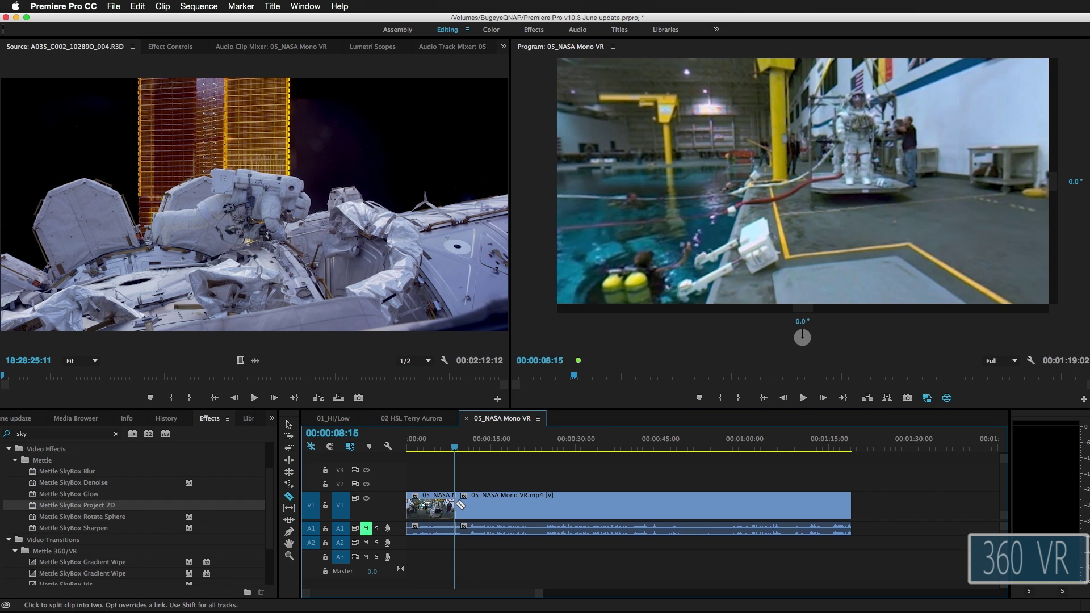
pyautogui.press('v')
pyautogui.moveTo(458, 504); pyautogui.dragTo(567, 507)
pyautogui.click(446, 448)
pyautogui.press('space')
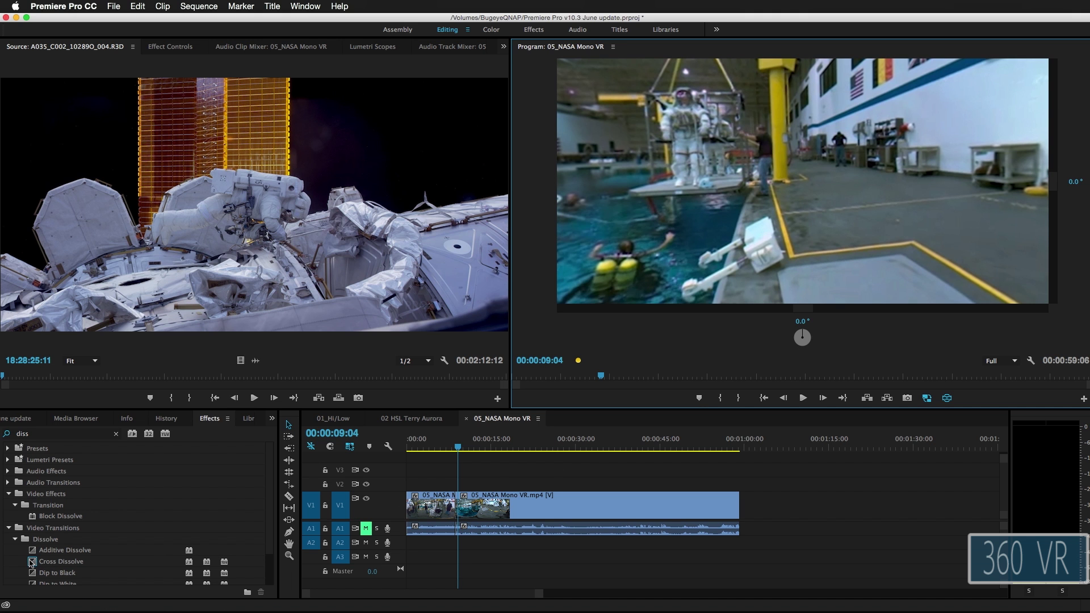
# Step: Apply a Cross Dissolve at the cut between the two NASA clips and examine the blend in the VR view near 00:00:08:20
pyautogui.moveTo(31, 562); pyautogui.dragTo(456, 505)
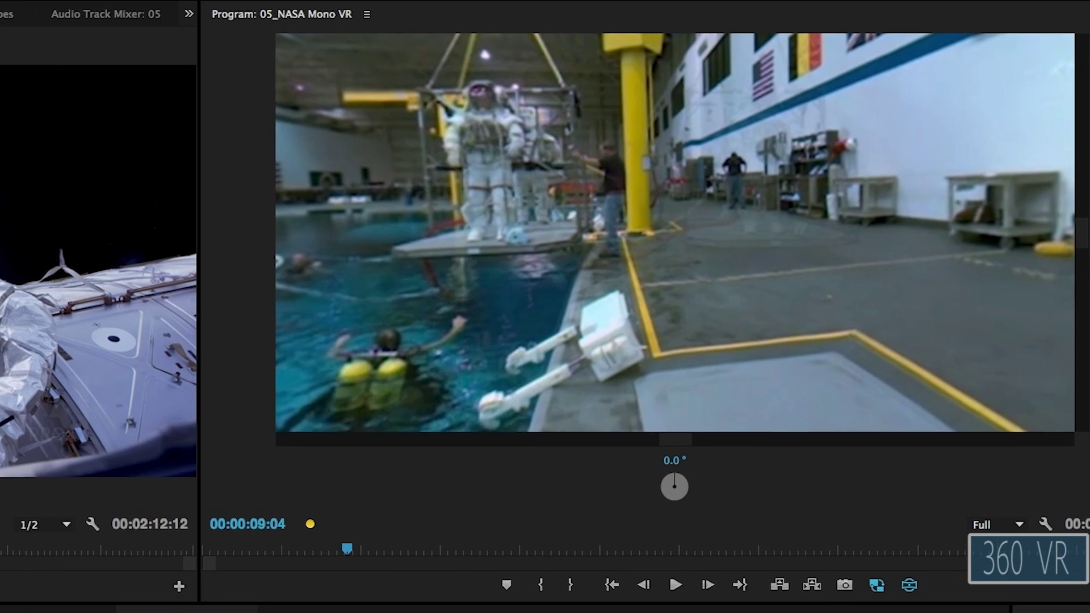
pyautogui.moveTo(423, 469); pyautogui.dragTo(421, 469)
pyautogui.press('Left')
pyautogui.press('Left')
pyautogui.press('Left')
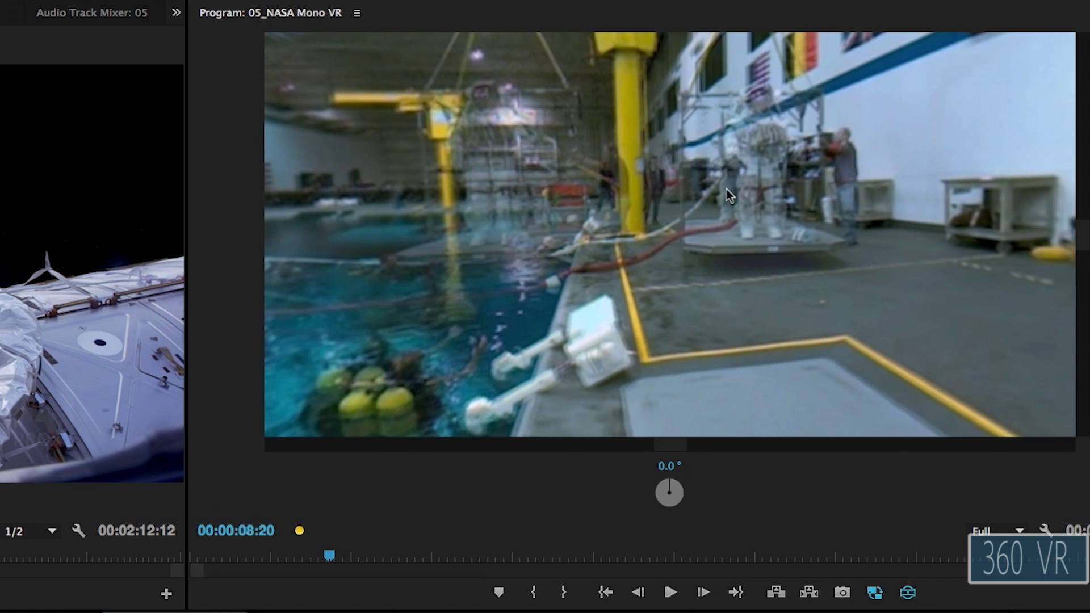
pyautogui.moveTo(652, 240); pyautogui.dragTo(844, 205)
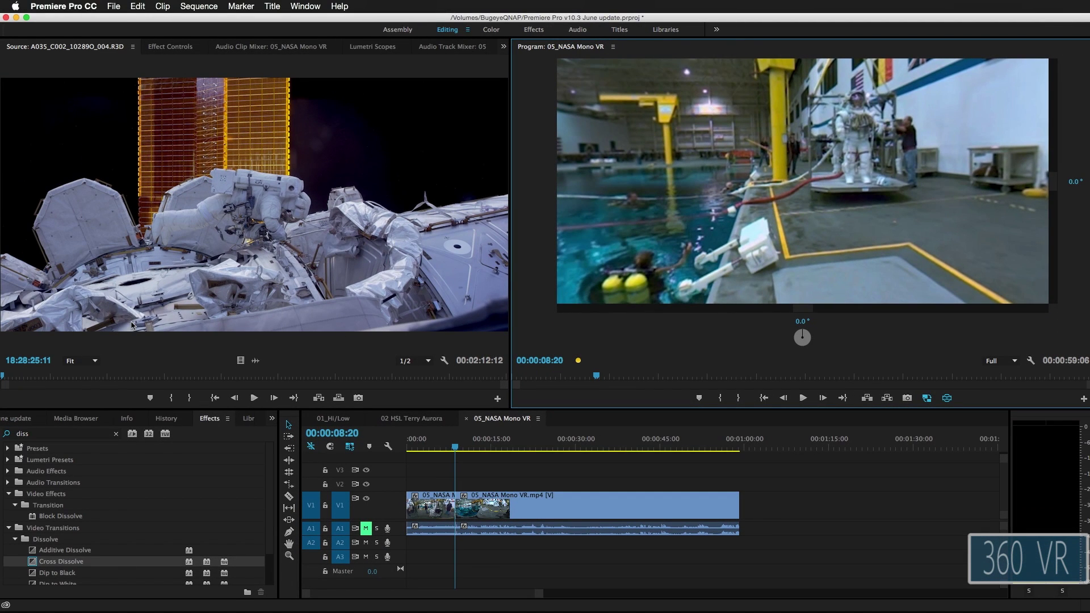
# Step: Search the effects for "sky" and browse to the Mettle 360/VR video transitions
pyautogui.doubleClick(38, 438)
pyautogui.write('sk')
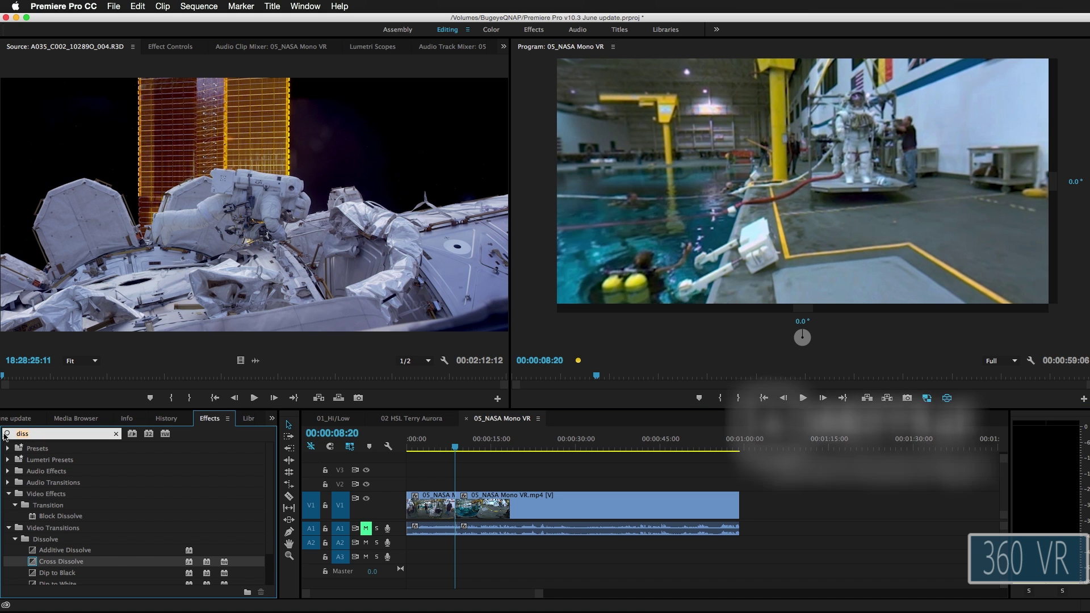
pyautogui.write('y')
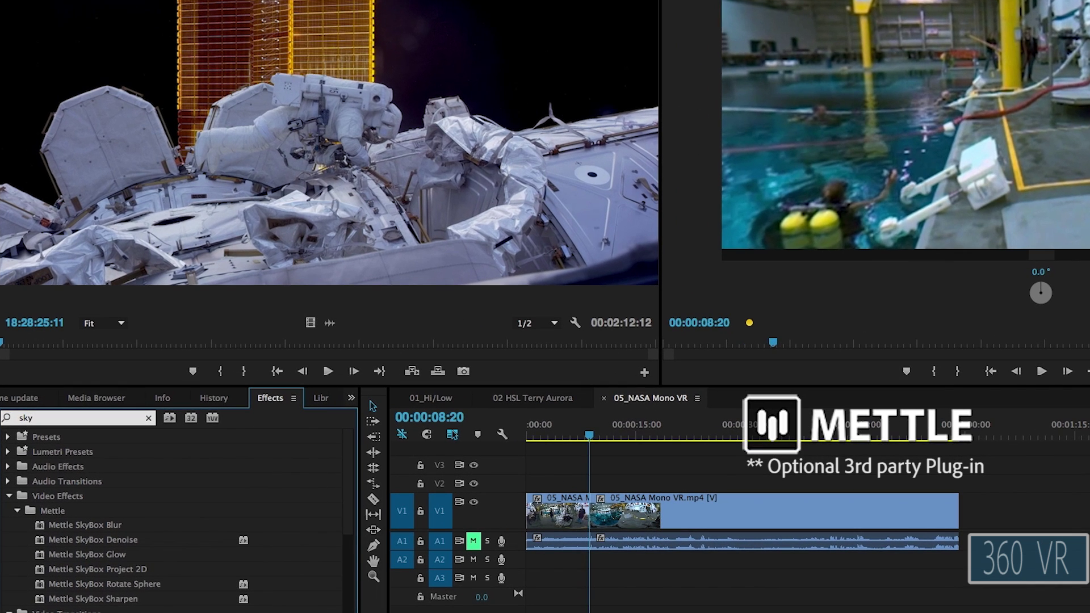
pyautogui.moveTo(347, 471); pyautogui.dragTo(362, 555)
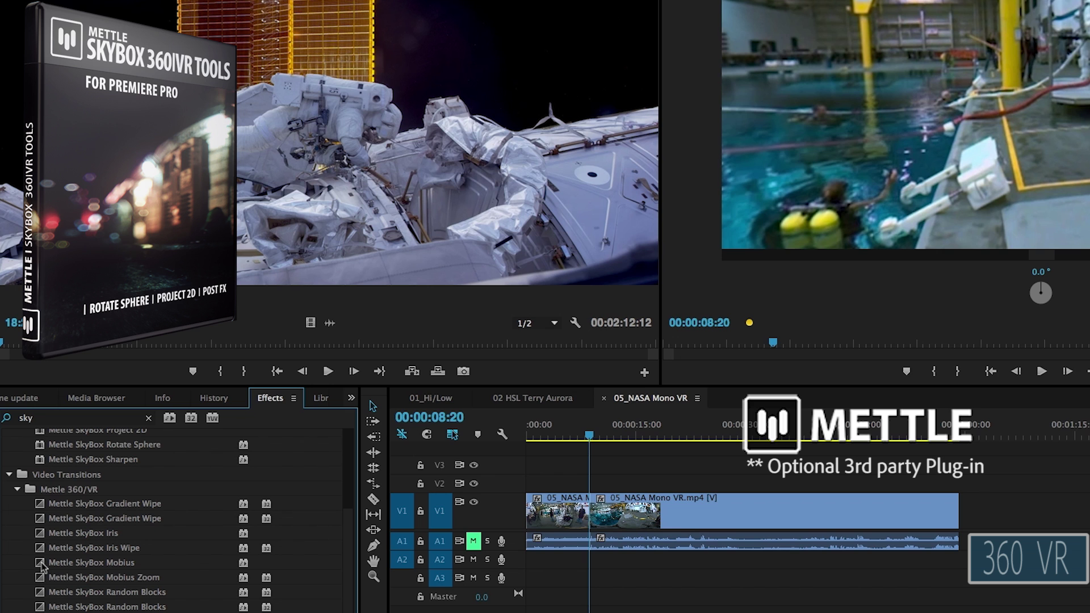
# Step: Apply the Mettle SkyBox Mobius transition at the cut between the NASA clips and examine it frame by frame in VR
pyautogui.moveTo(41, 565); pyautogui.dragTo(598, 522)
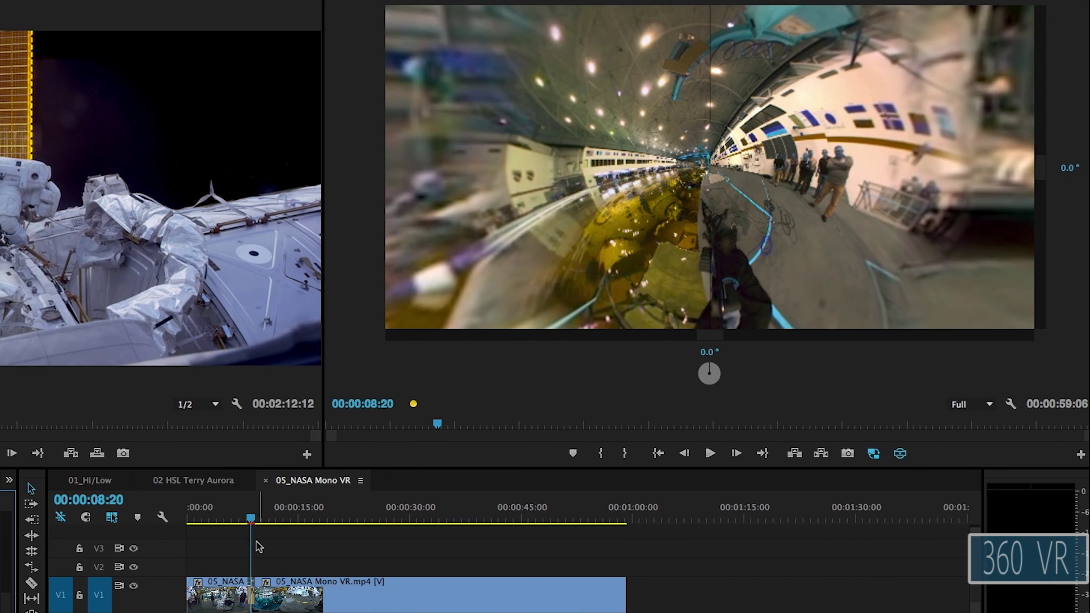
pyautogui.moveTo(259, 529); pyautogui.dragTo(251, 524)
pyautogui.press('Right')
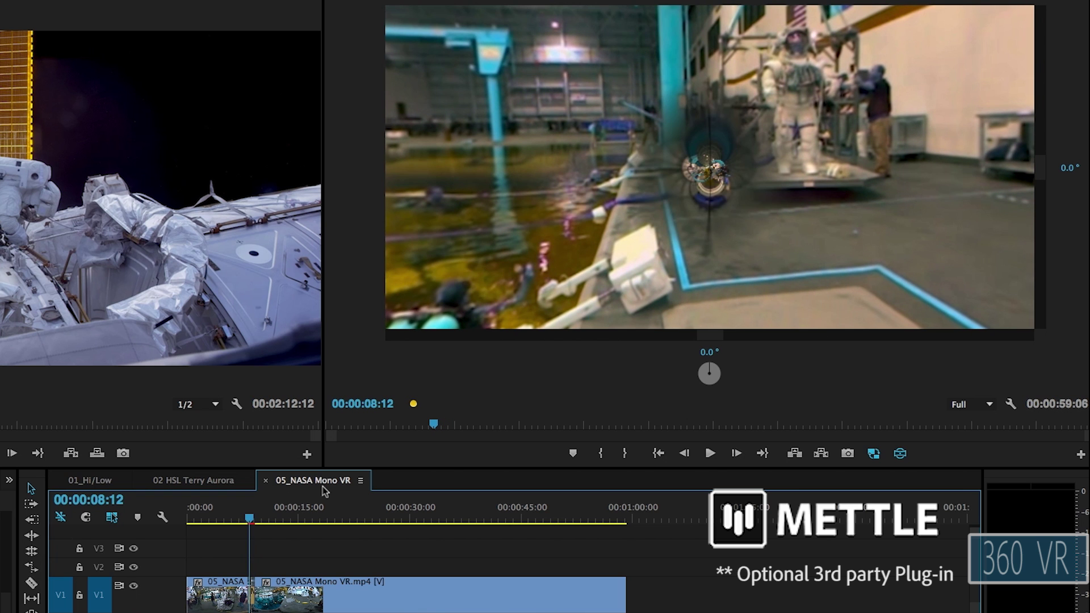
pyautogui.moveTo(839, 206); pyautogui.dragTo(955, 165)
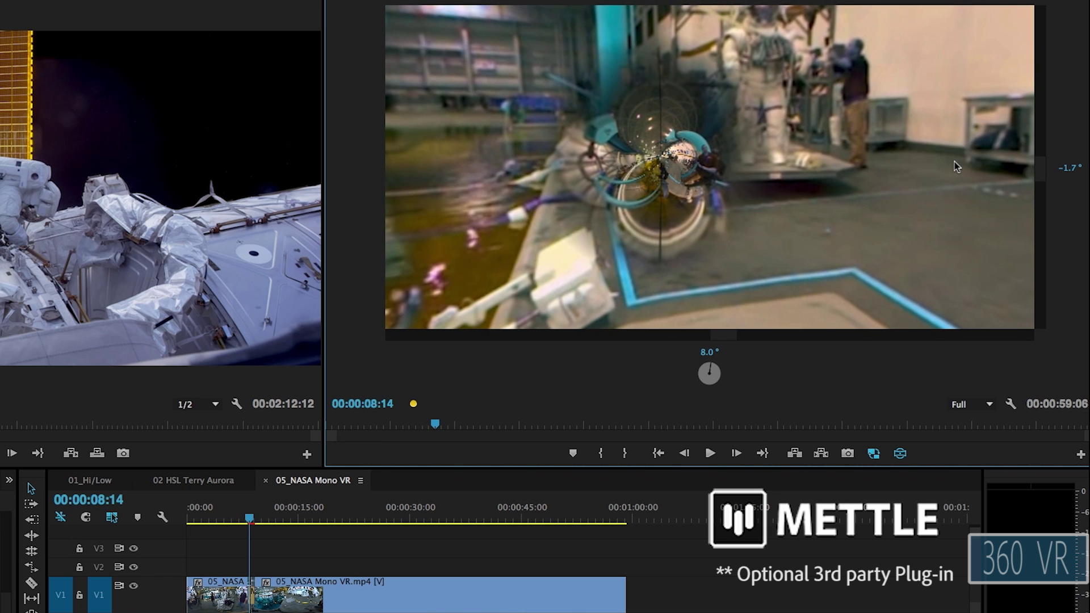
pyautogui.moveTo(678, 189)
pyautogui.mouseDown()
pyautogui.moveTo(703, 189)
pyautogui.moveTo(685, 201)
pyautogui.mouseUp()
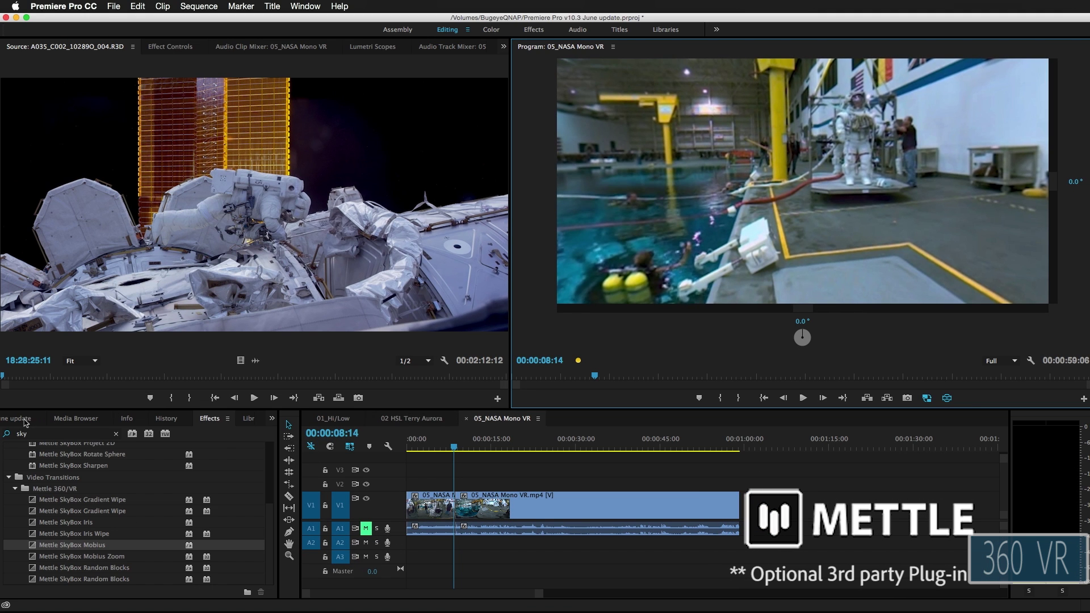
# Step: Place NASA Title on V2 from the sequence start almost to the clips' end, and inspect it in VR at 00:00:21:17
pyautogui.click(16, 423)
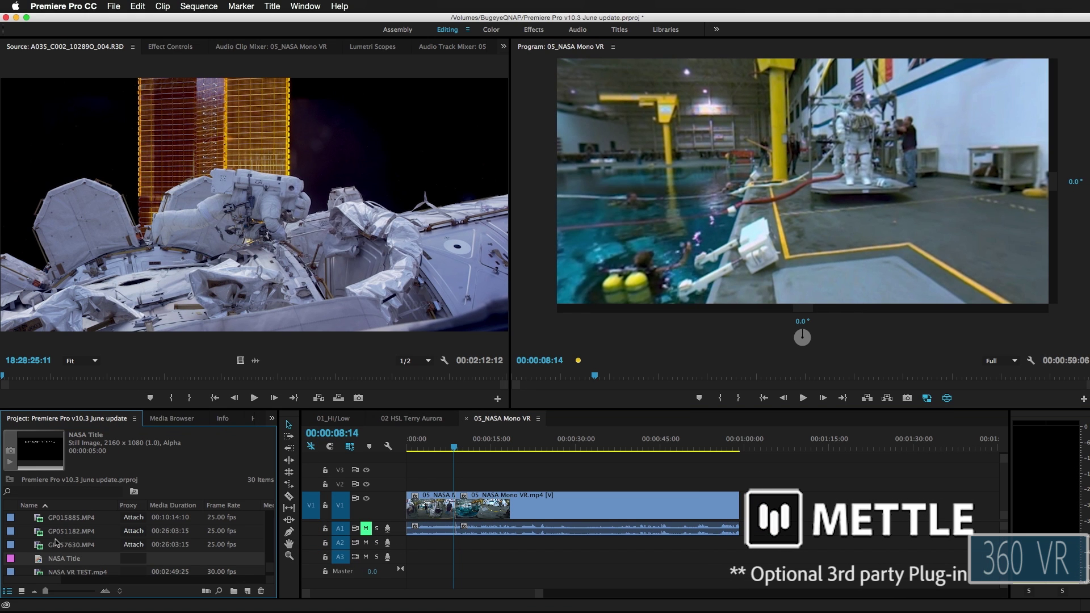
pyautogui.moveTo(50, 558); pyautogui.dragTo(736, 483)
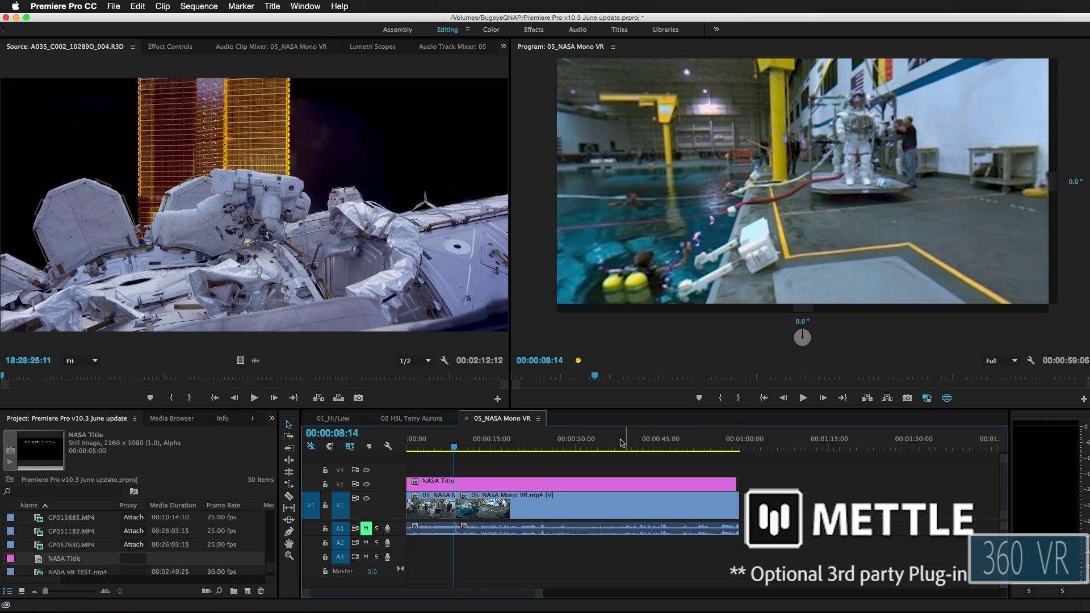
pyautogui.click(527, 439)
pyautogui.moveTo(823, 171); pyautogui.dragTo(509, 226)
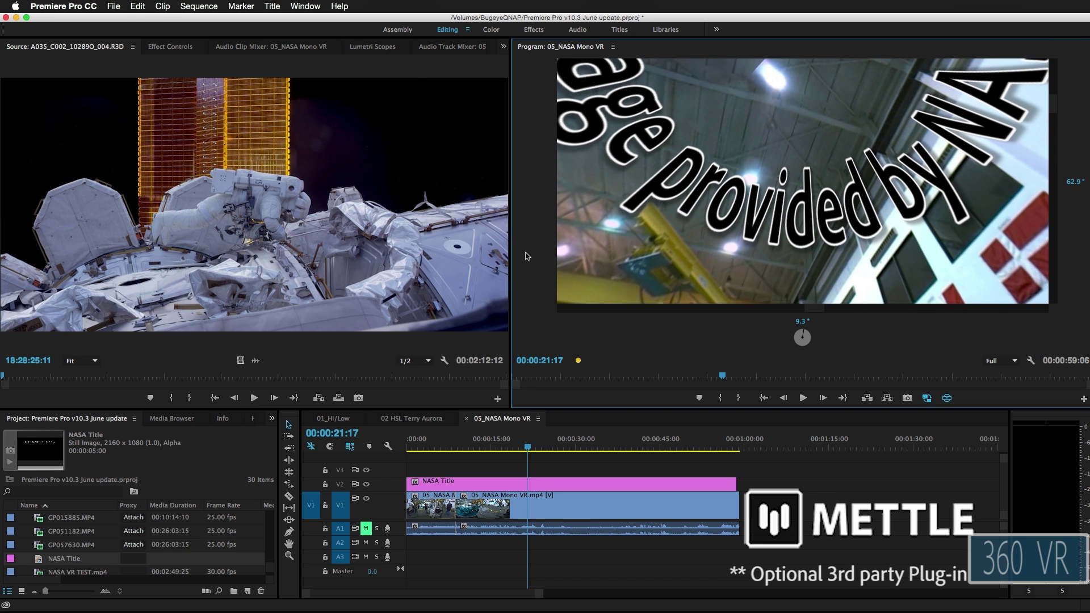
pyautogui.moveTo(754, 251); pyautogui.dragTo(756, 162)
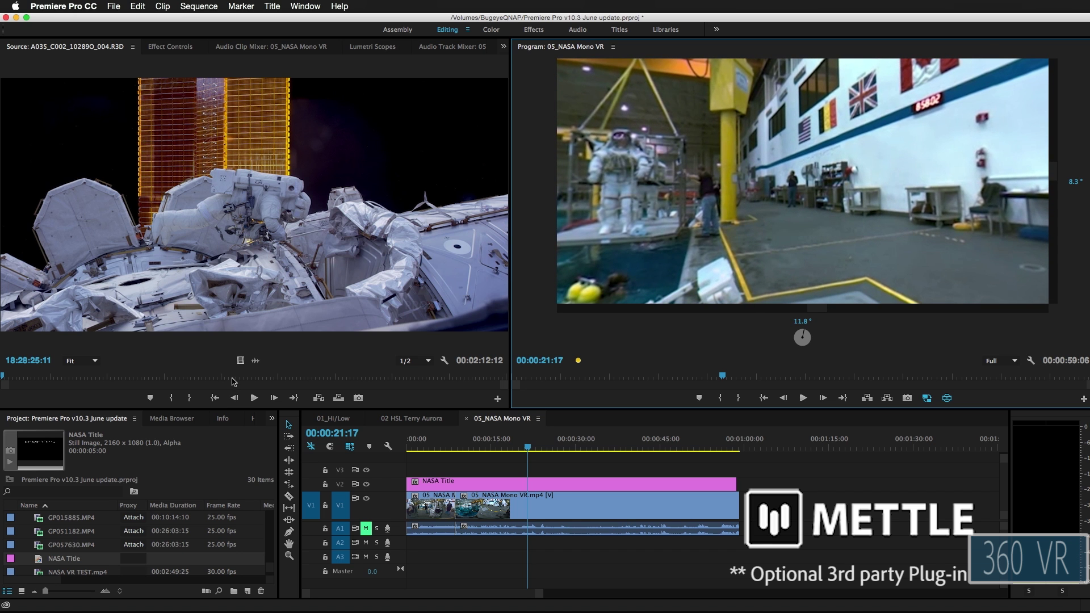
# Step: Apply Mettle SkyBox Project 2D to the NASA Title and set its Scale (Degrees) to 114.00
pyautogui.click(272, 418)
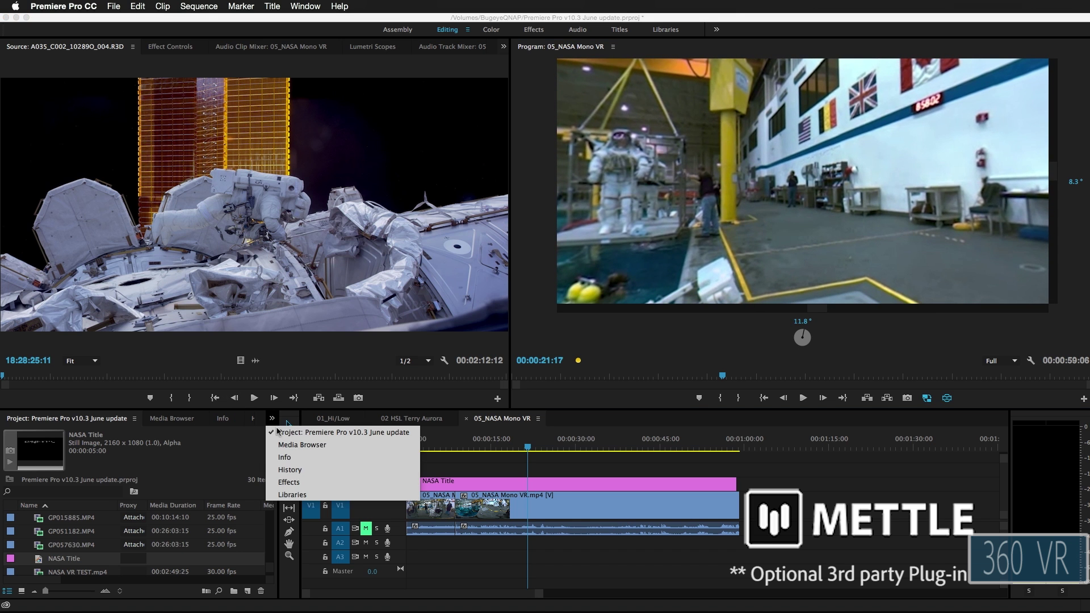
pyautogui.click(289, 482)
pyautogui.scroll(2, 198, 597)
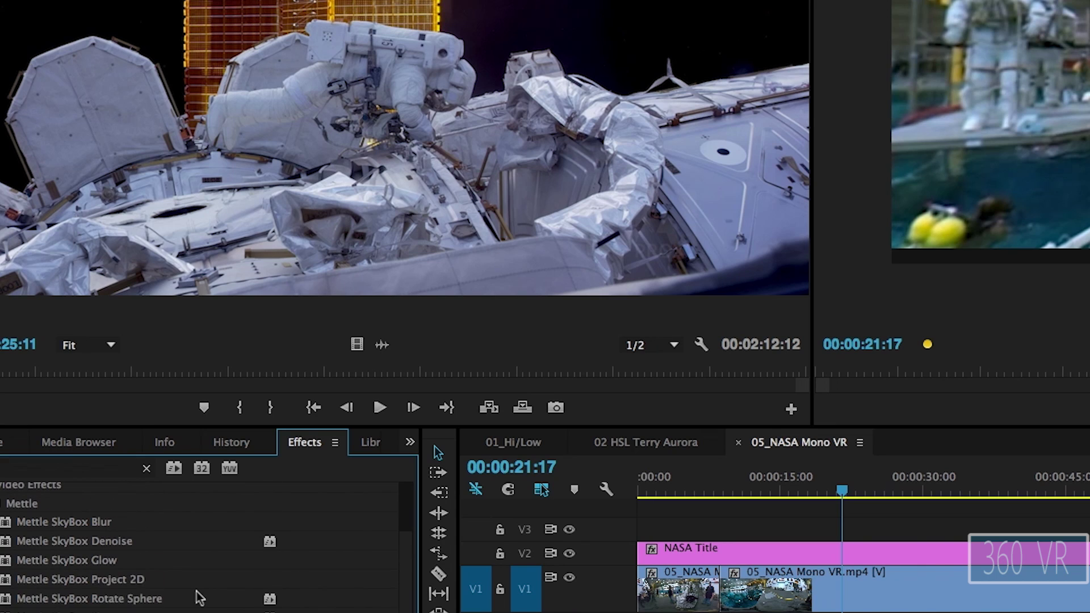
pyautogui.click(111, 581)
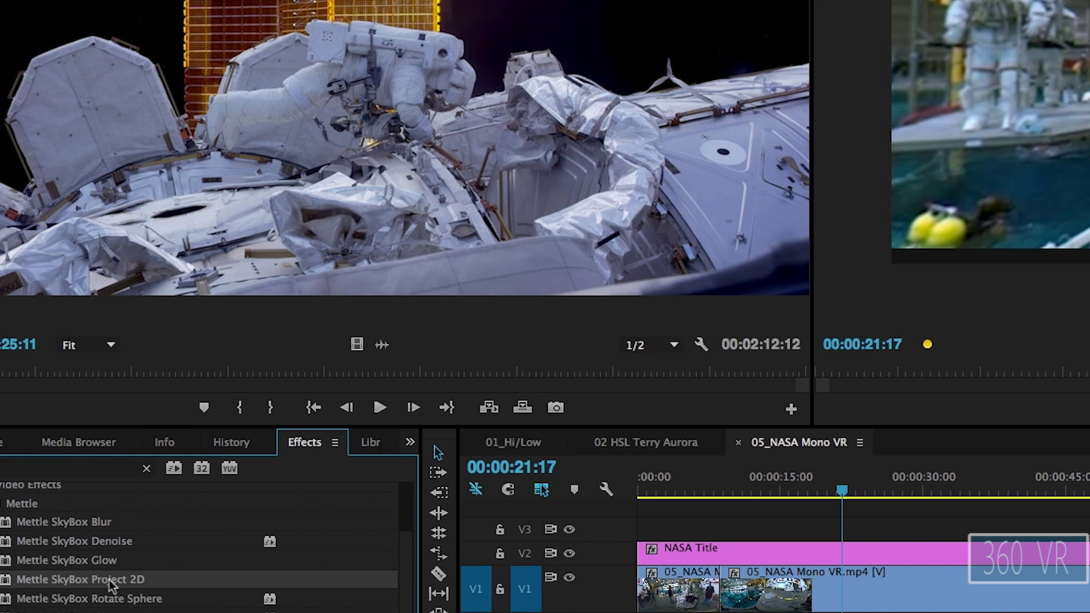
pyautogui.moveTo(109, 580); pyautogui.dragTo(762, 561)
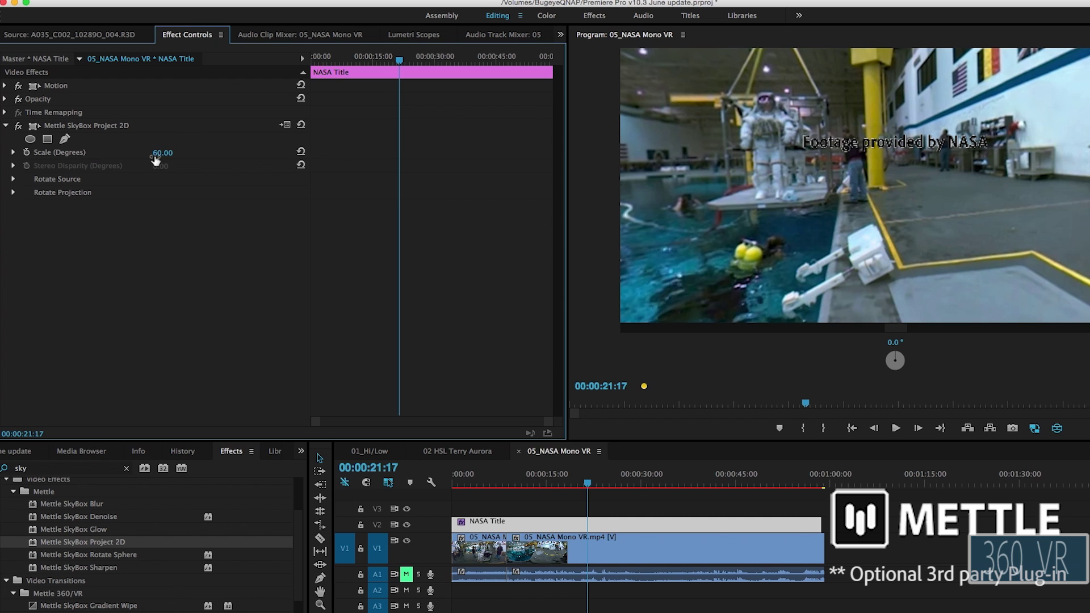
pyautogui.moveTo(158, 159)
pyautogui.mouseDown()
pyautogui.moveTo(185, 159)
pyautogui.moveTo(170, 154)
pyautogui.mouseUp()
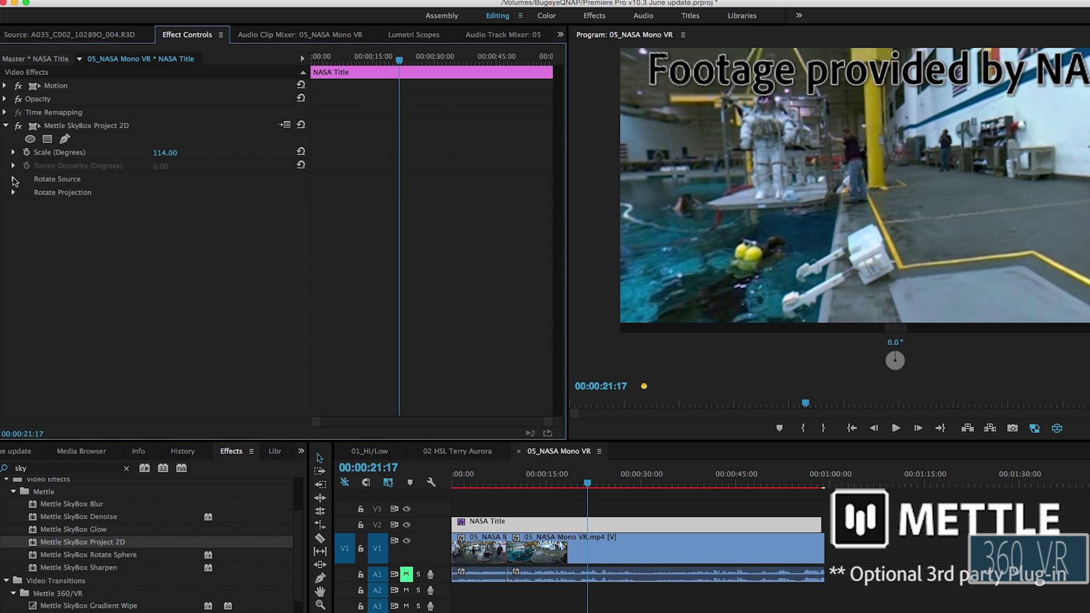
# Step: Animate the title's Source Pan (Y axis) with a 0.0 keyframe at the sequence start and a changed pan at 00:00:56:26
pyautogui.click(14, 179)
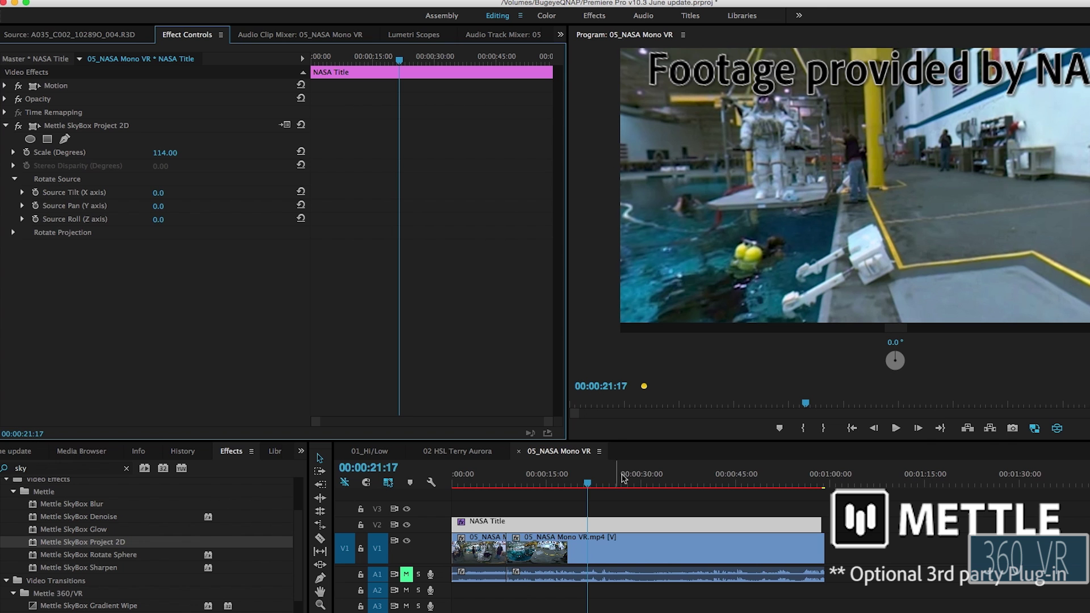
pyautogui.moveTo(813, 217); pyautogui.dragTo(829, 248)
pyautogui.moveTo(974, 211); pyautogui.dragTo(737, 220)
pyautogui.press('Home')
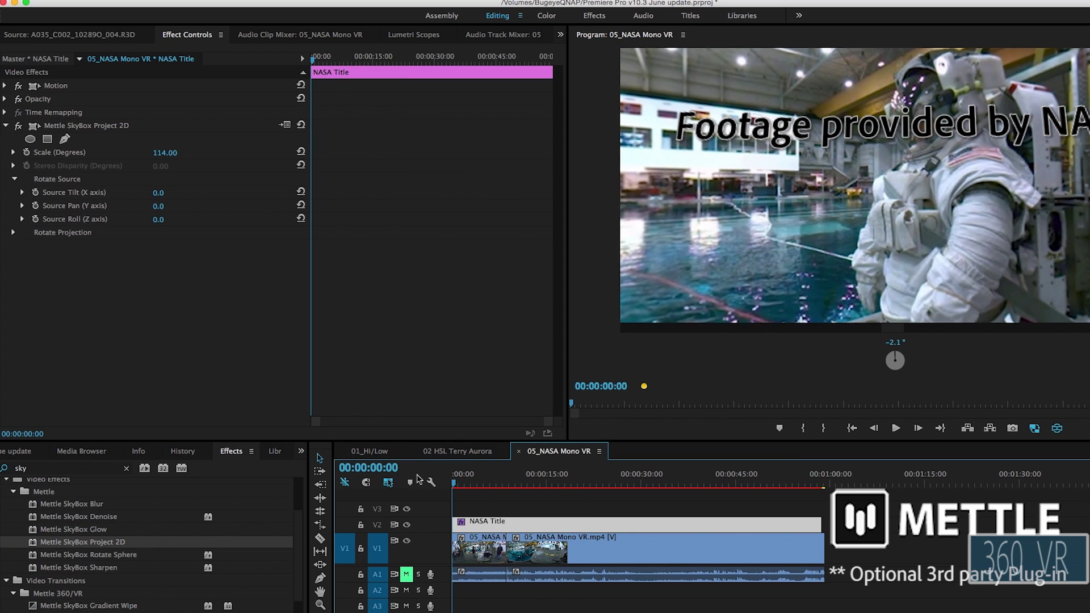
pyautogui.click(34, 206)
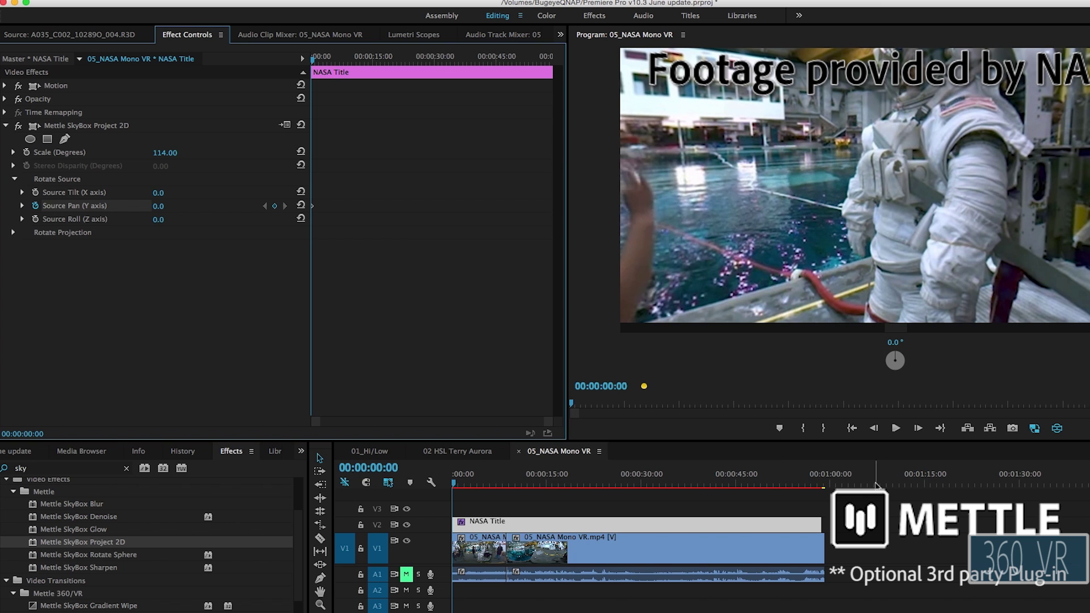
pyautogui.click(810, 484)
pyautogui.moveTo(157, 213); pyautogui.dragTo(245, 240)
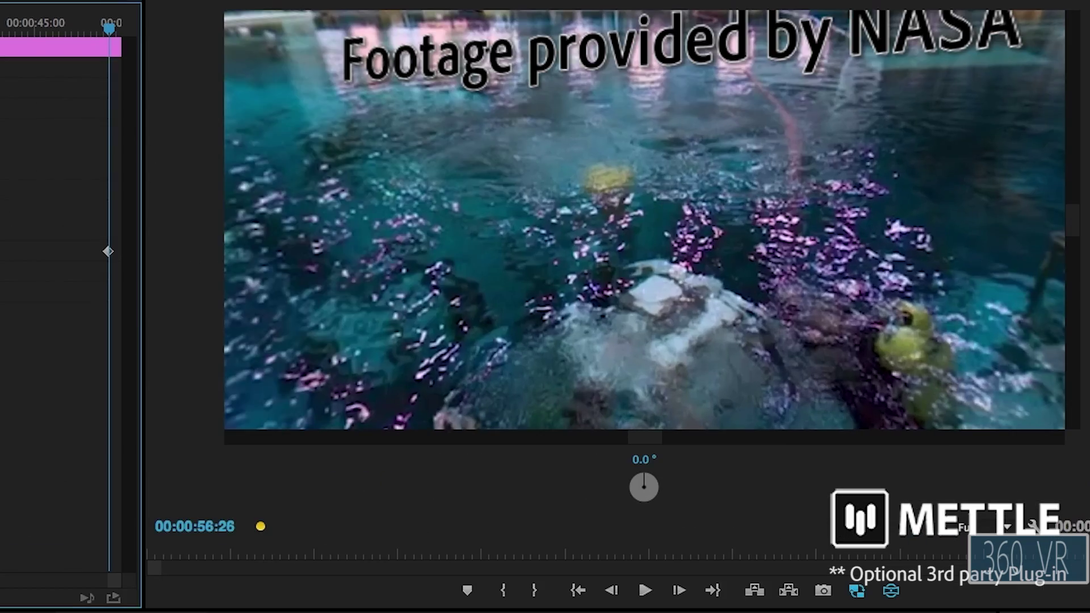
# Step: Play the sequence from the start to about 16 seconds and look around in VR to examine the rotating title
pyautogui.press('Home')
pyautogui.press('space')
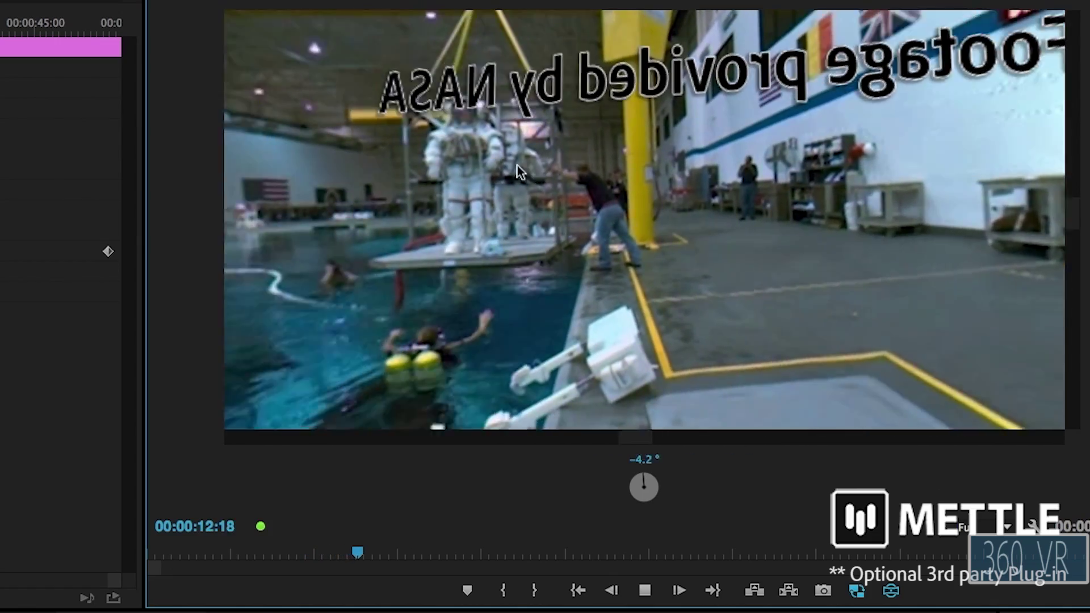
pyautogui.press('space')
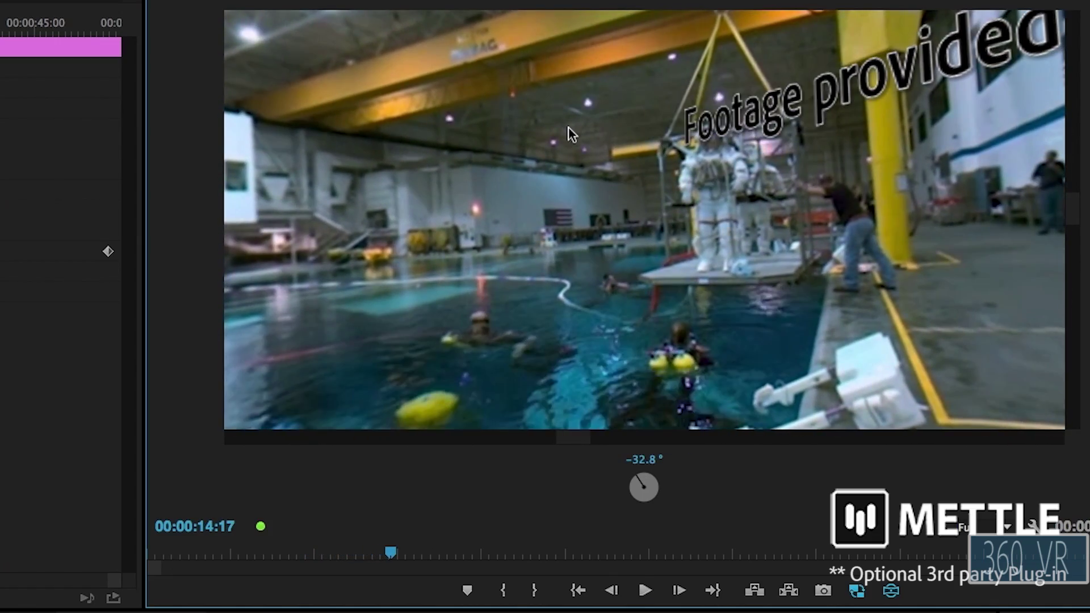
pyautogui.moveTo(529, 150); pyautogui.dragTo(1006, 142)
pyautogui.moveTo(590, 168); pyautogui.dragTo(960, 172)
pyautogui.moveTo(516, 191); pyautogui.dragTo(798, 182)
pyautogui.moveTo(409, 207); pyautogui.dragTo(862, 291)
pyautogui.moveTo(680, 229); pyautogui.dragTo(944, 247)
pyautogui.press('space')
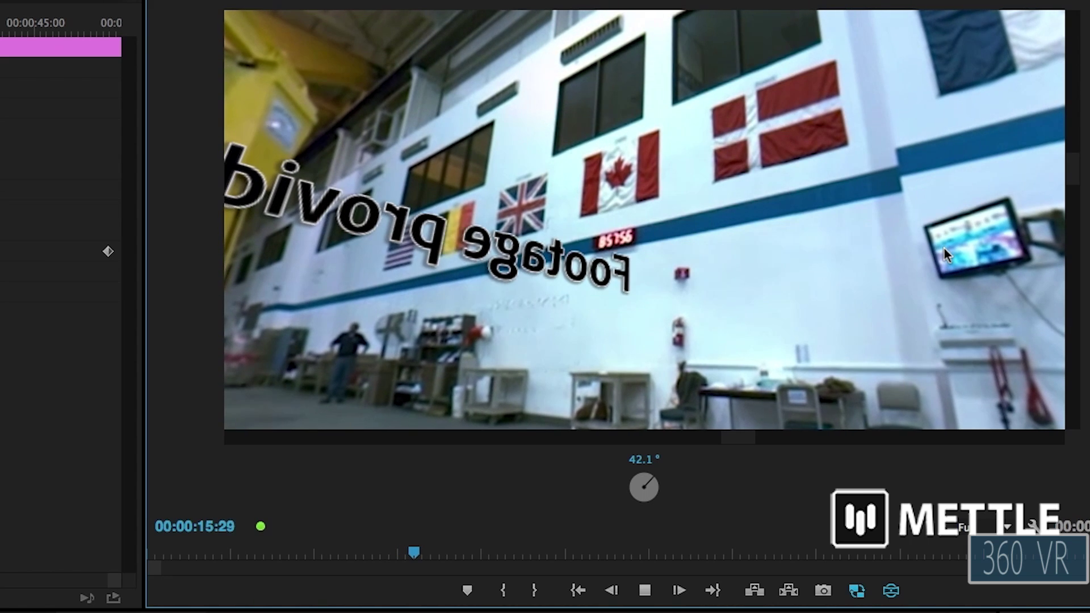
pyautogui.press('space')
pyautogui.moveTo(697, 291); pyautogui.dragTo(850, 217)
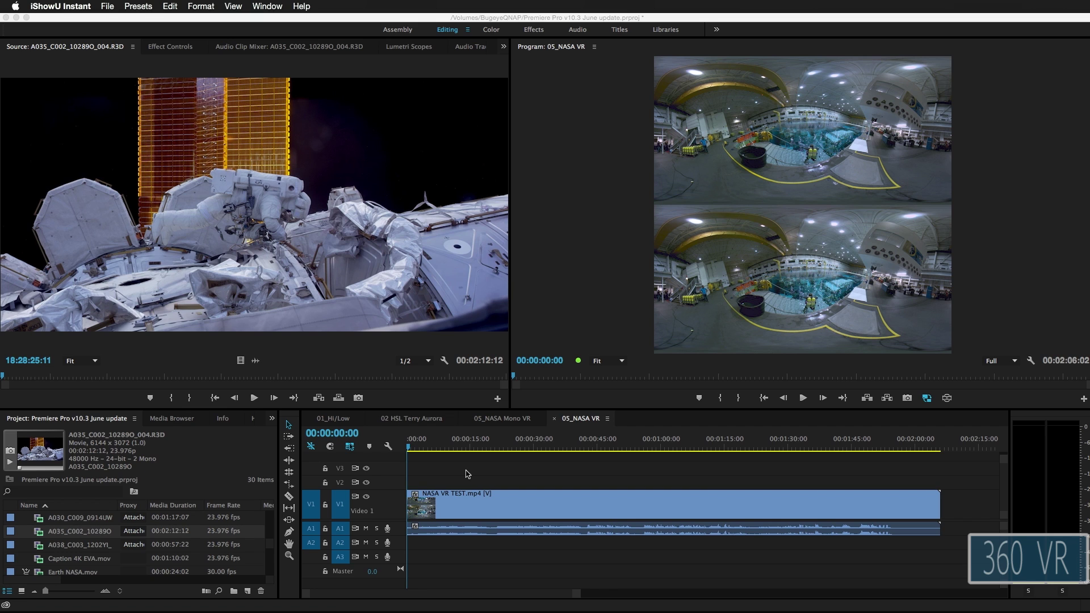
# Step: Configure the VR video settings as Stereoscopic - Over/Under with the Left view, and look around the pool in VR to about 55.7°
pyautogui.click(1031, 361)
pyautogui.moveTo(1055, 315)
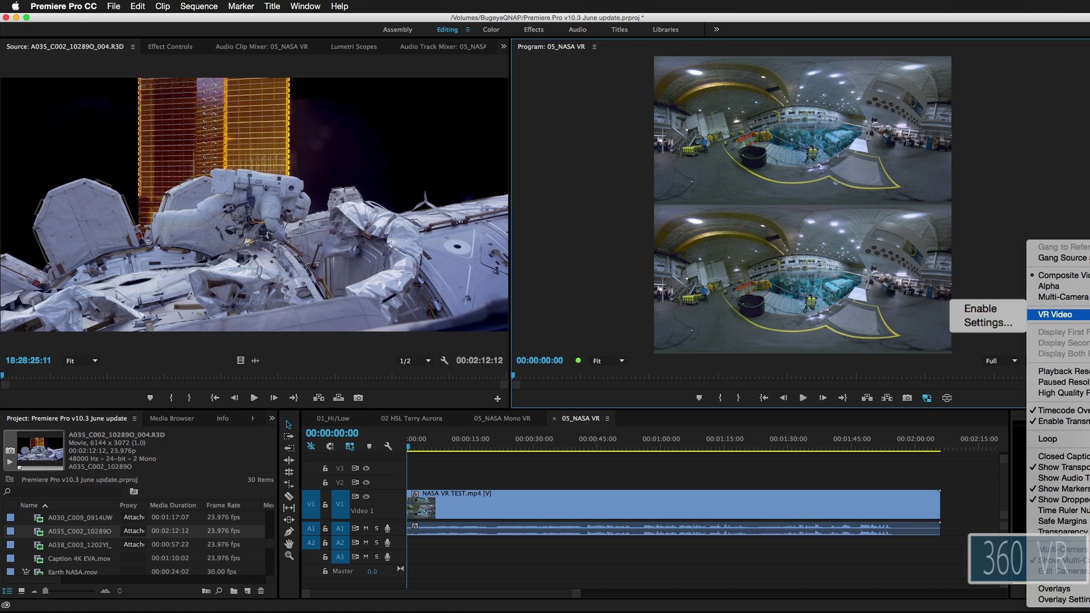
pyautogui.click(988, 323)
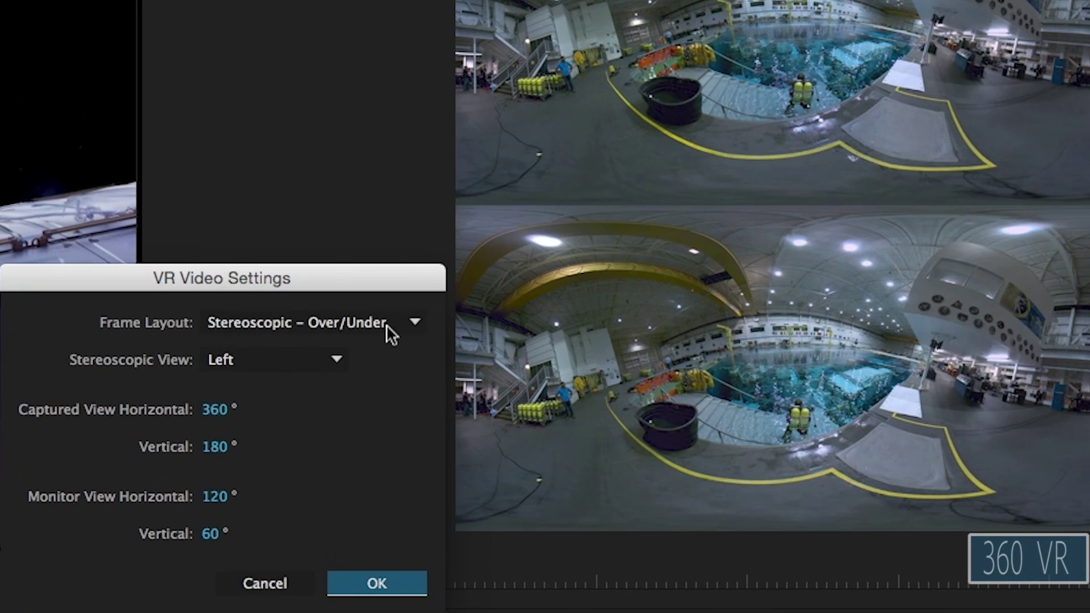
pyautogui.click(622, 258)
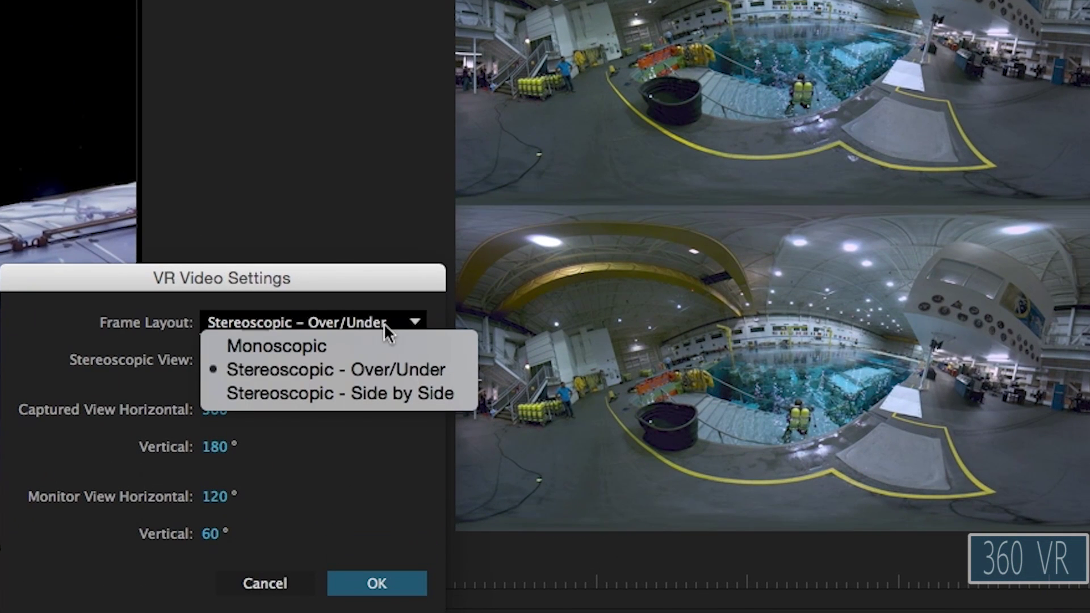
pyautogui.click(358, 370)
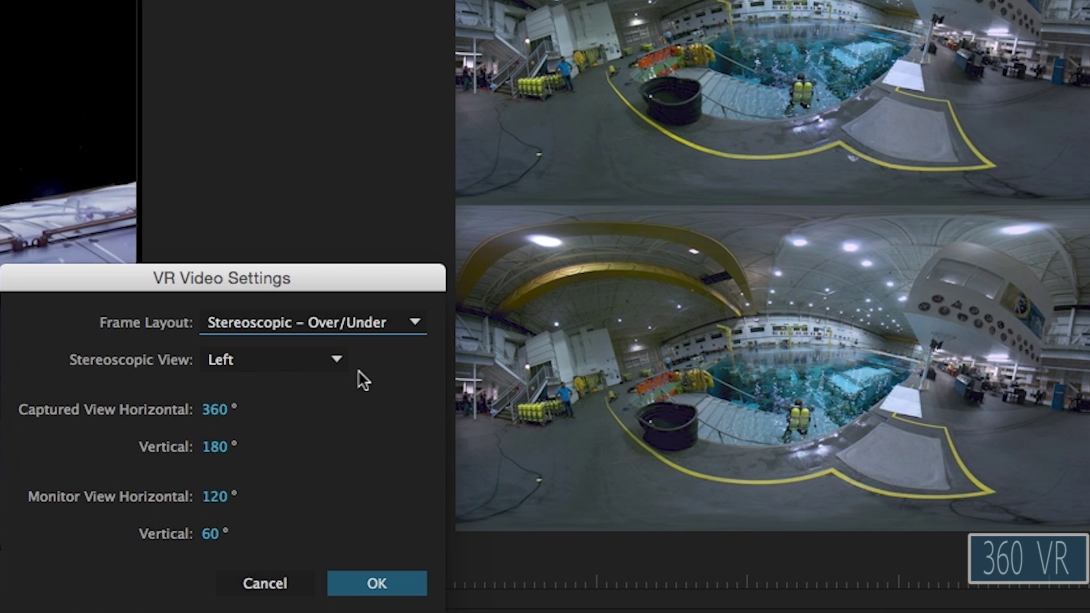
pyautogui.click(328, 362)
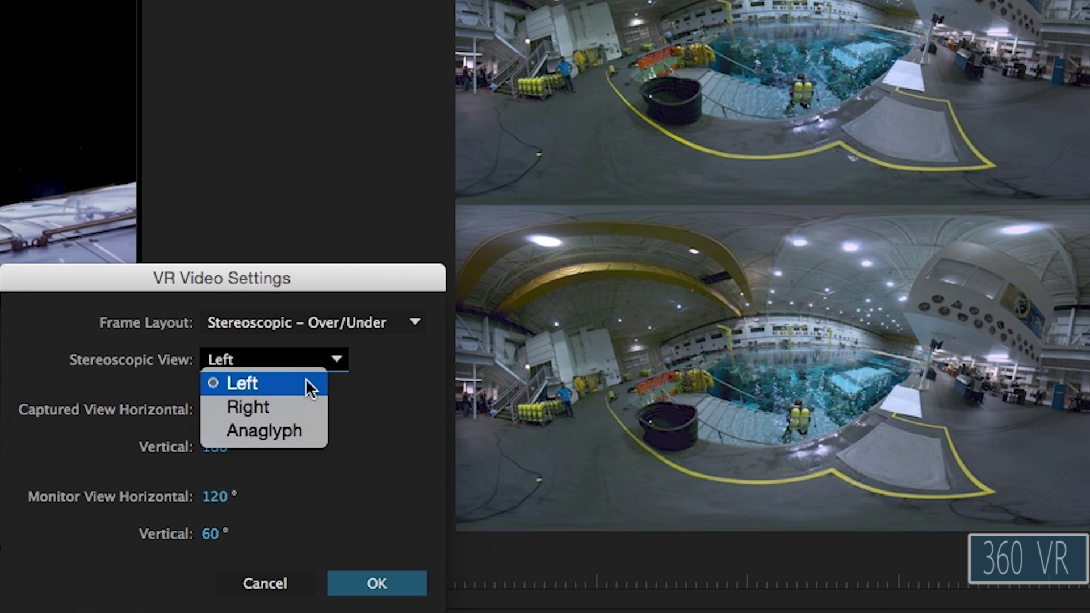
pyautogui.click(296, 391)
pyautogui.click(375, 585)
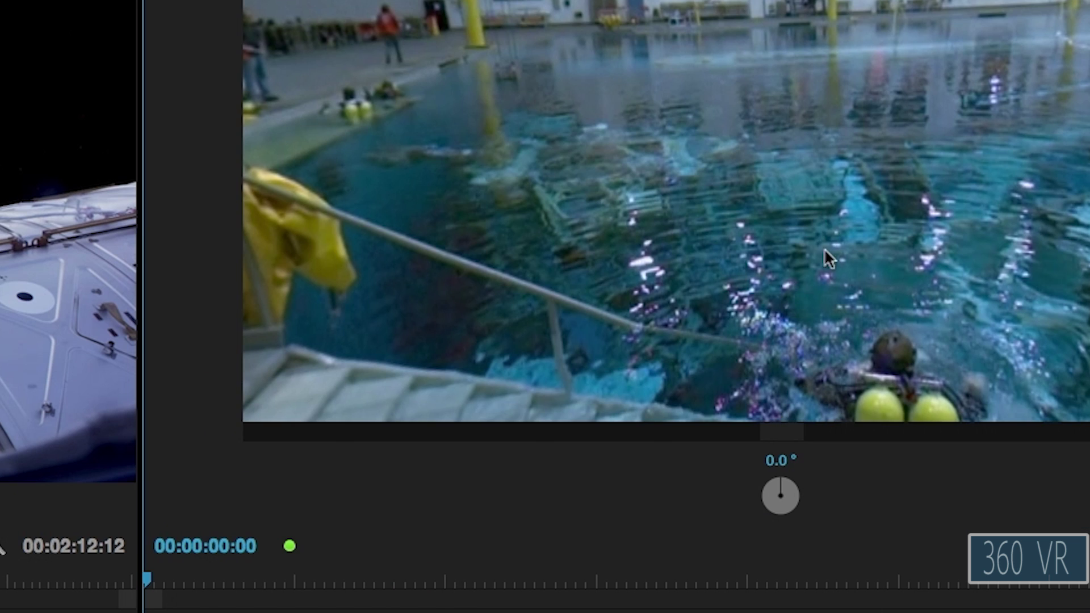
pyautogui.moveTo(824, 250); pyautogui.dragTo(587, 172)
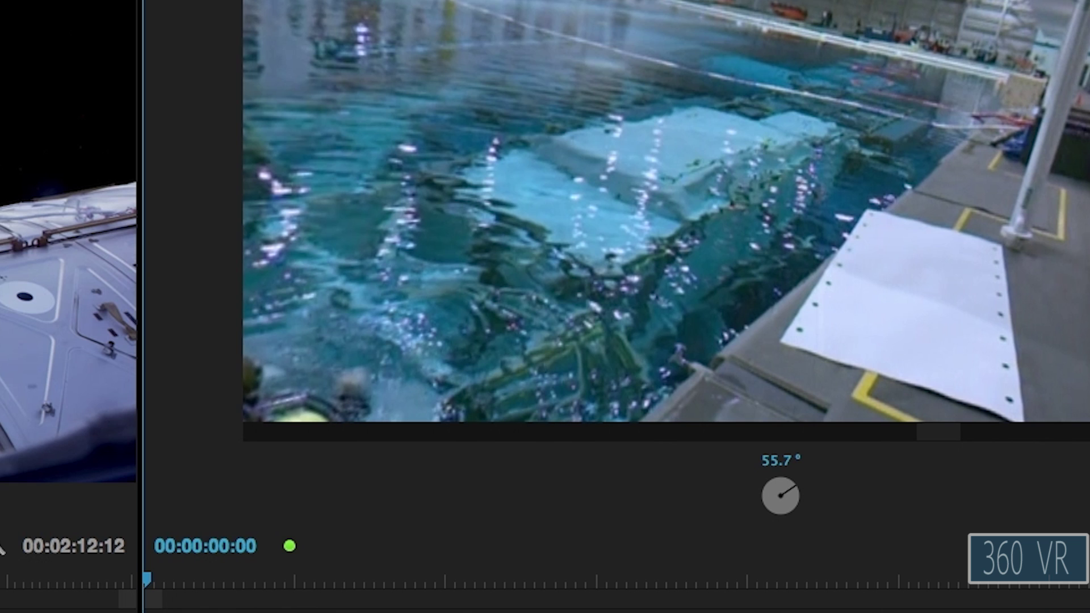
# Step: Switch the stereoscopic VR view to Anaglyph and look around the pool area
pyautogui.click(296, 356)
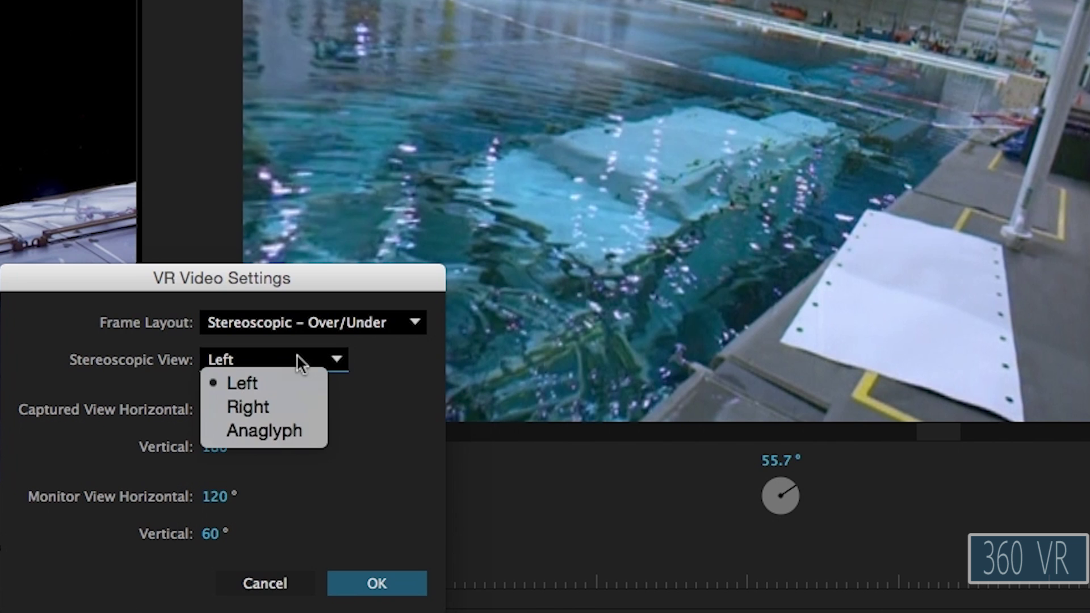
pyautogui.click(278, 436)
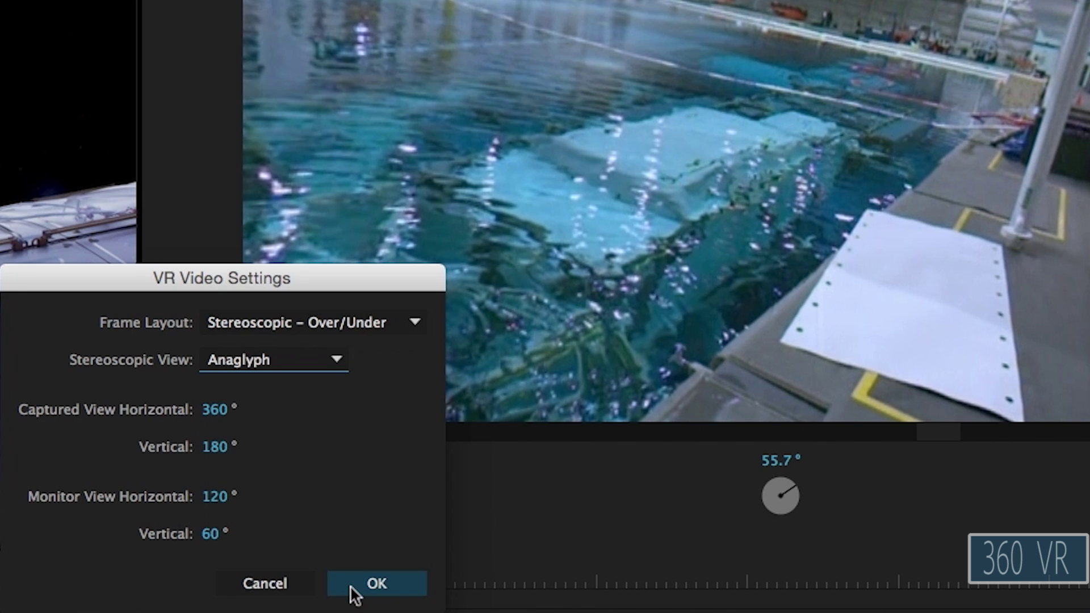
pyautogui.click(352, 588)
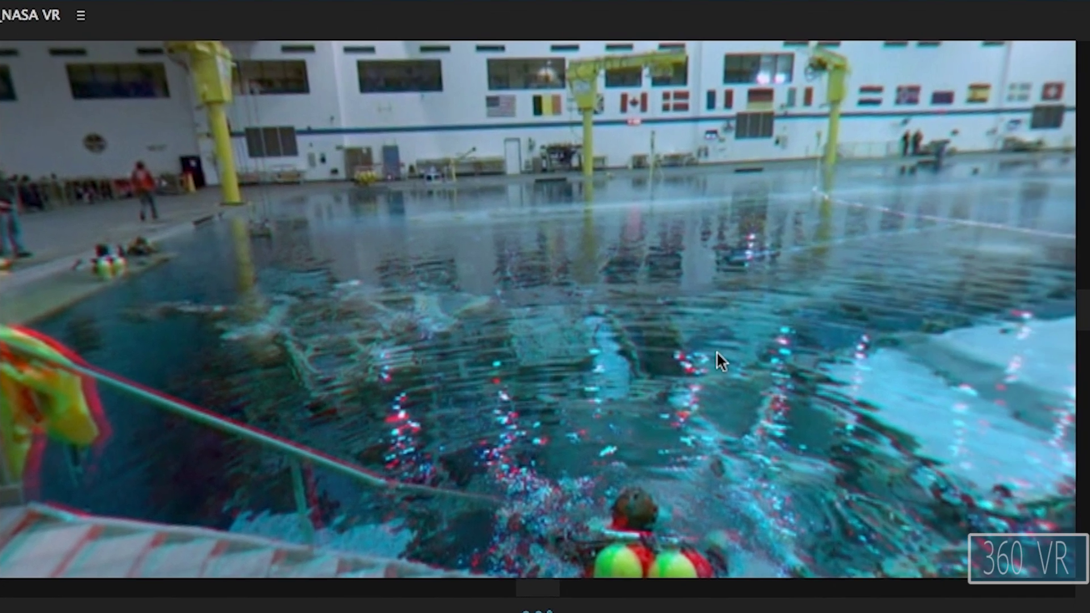
pyautogui.moveTo(716, 351); pyautogui.dragTo(281, 321)
pyautogui.moveTo(688, 263); pyautogui.dragTo(567, 280)
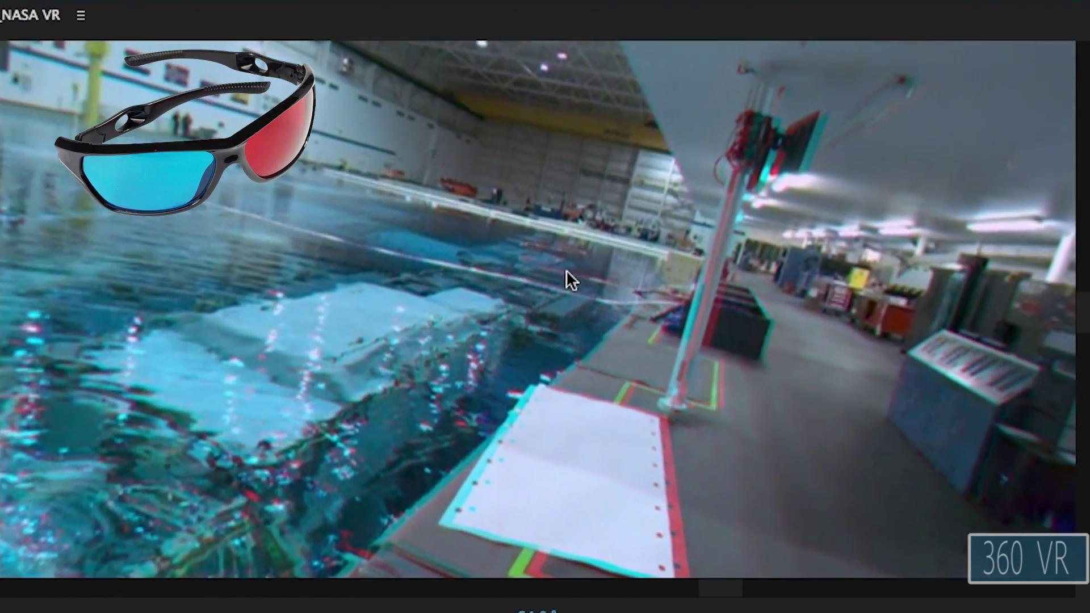
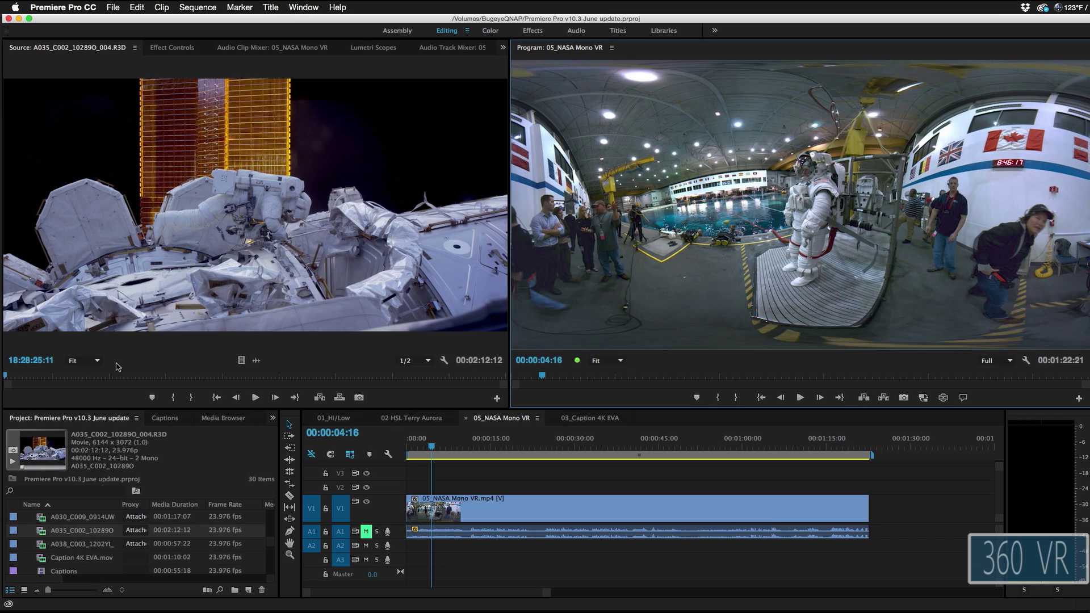
# Step: Begin a media export of the 05_NASA Mono VR sequence with H.264 as the format
pyautogui.click(114, 5)
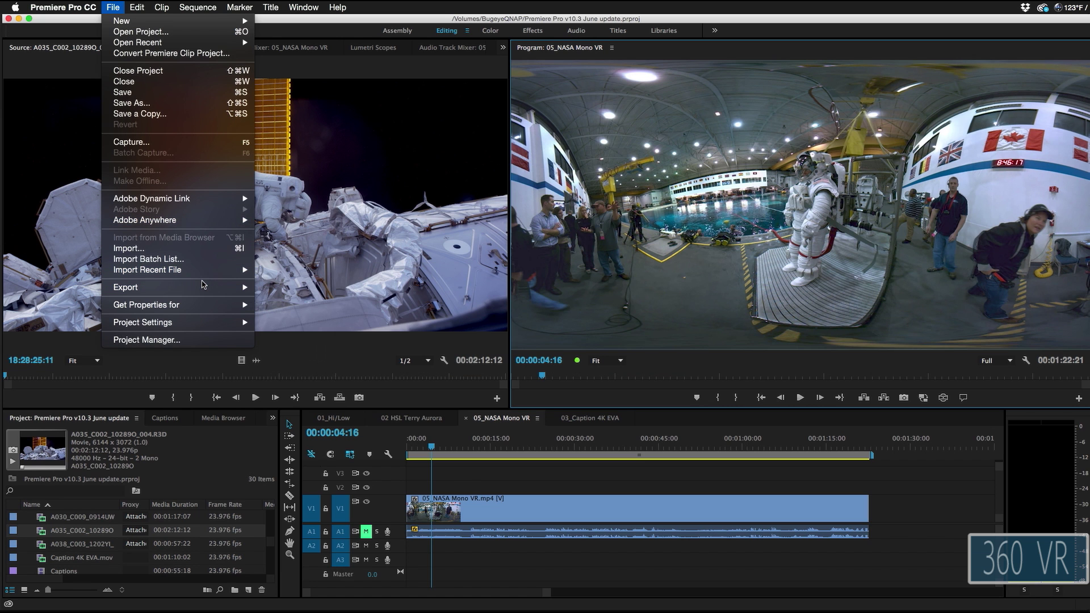
pyautogui.moveTo(203, 286)
pyautogui.click(269, 288)
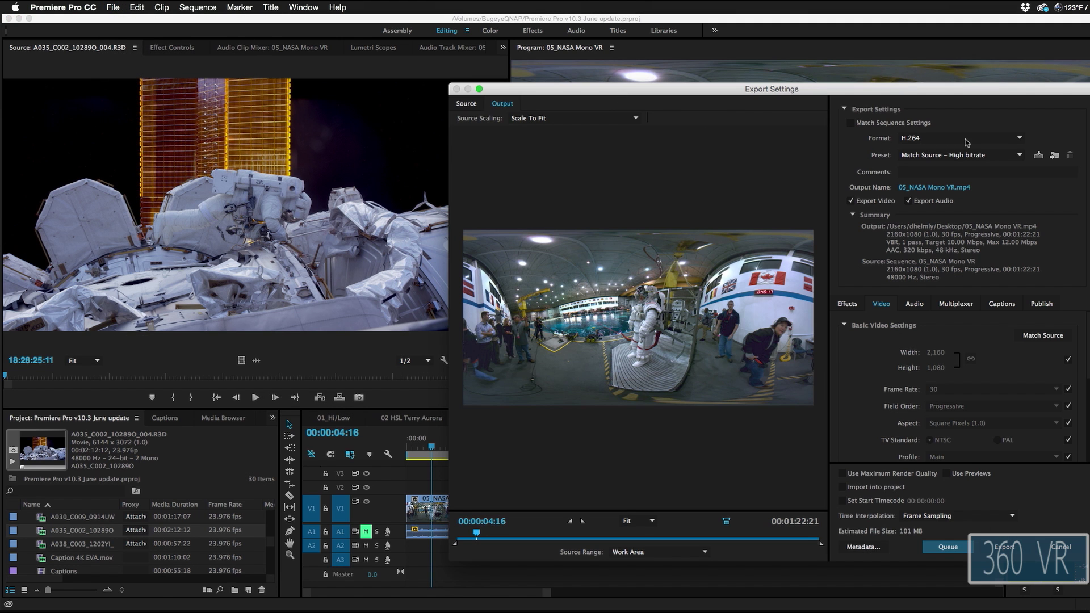
pyautogui.click(993, 139)
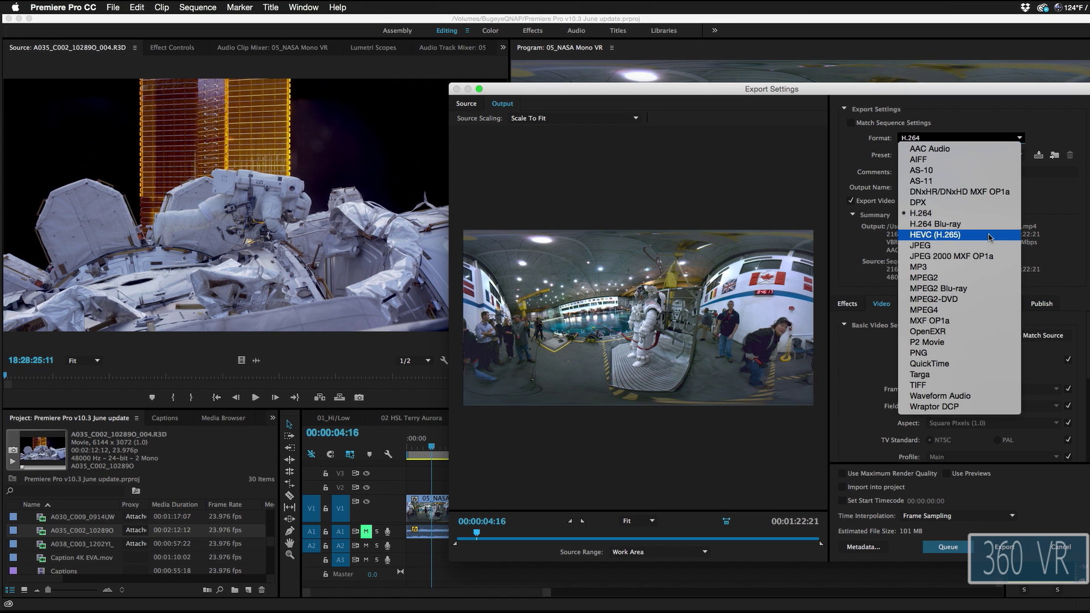
pyautogui.click(980, 214)
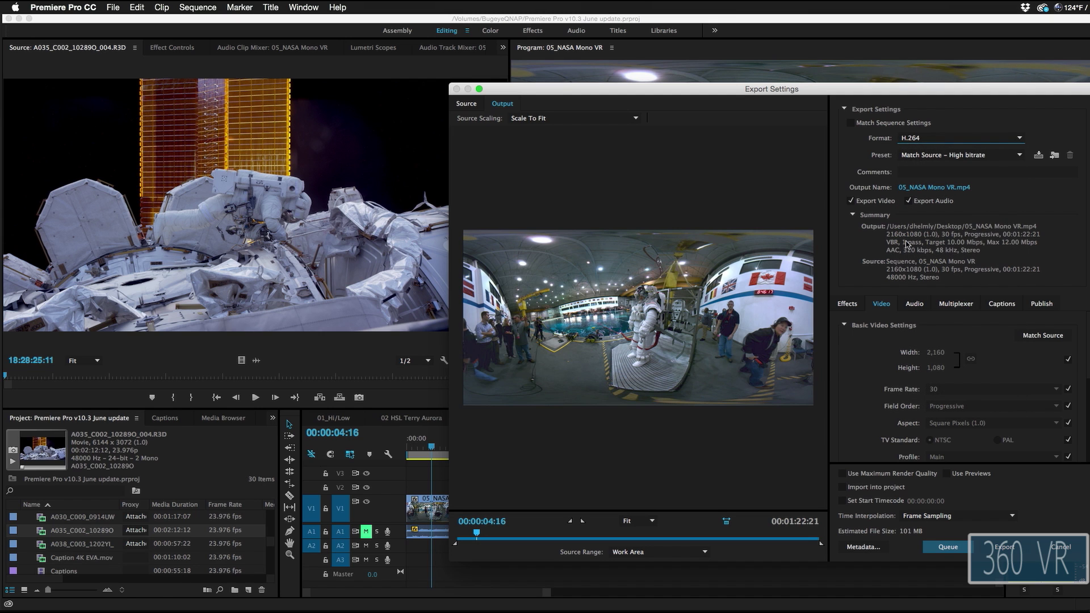
# Step: Flag the export video as VR with a Monoscopic frame layout, and review the available publishing destinations
pyautogui.scroll(-5, 960, 386)
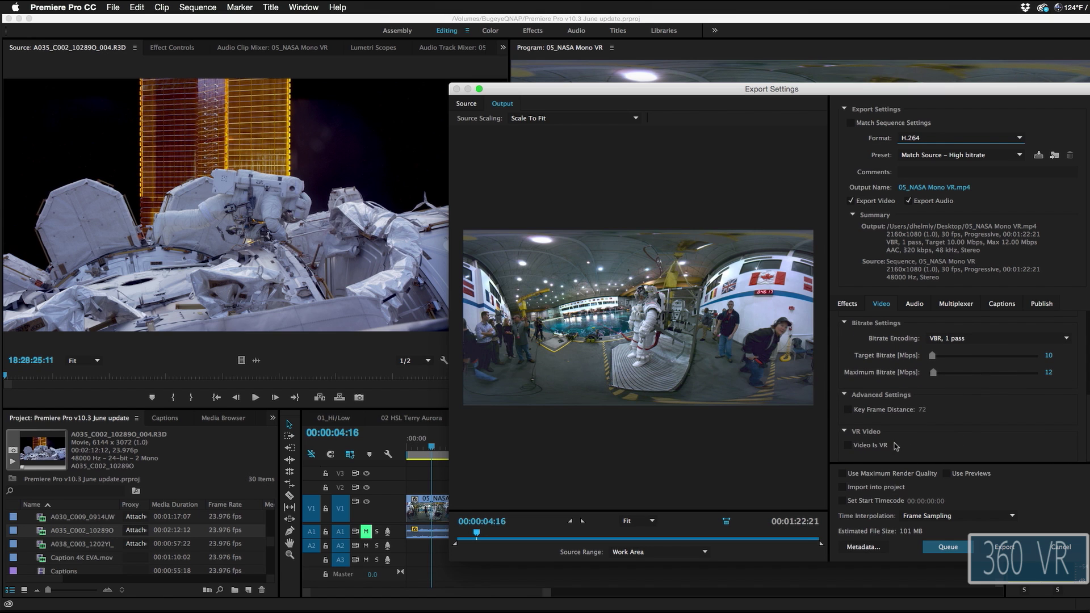
pyautogui.click(848, 445)
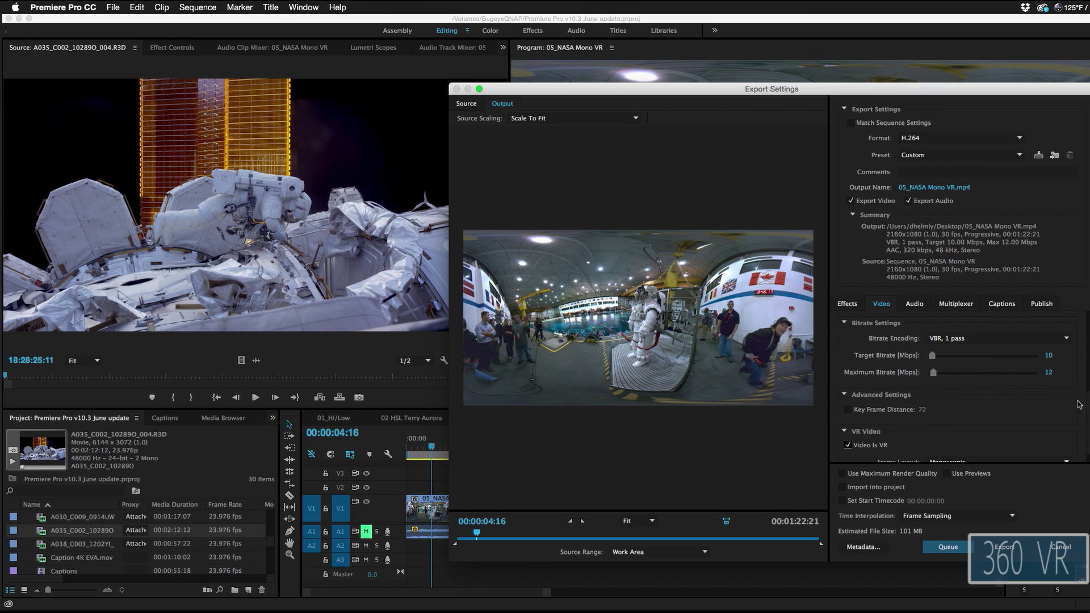
pyautogui.scroll(-1, 1088, 397)
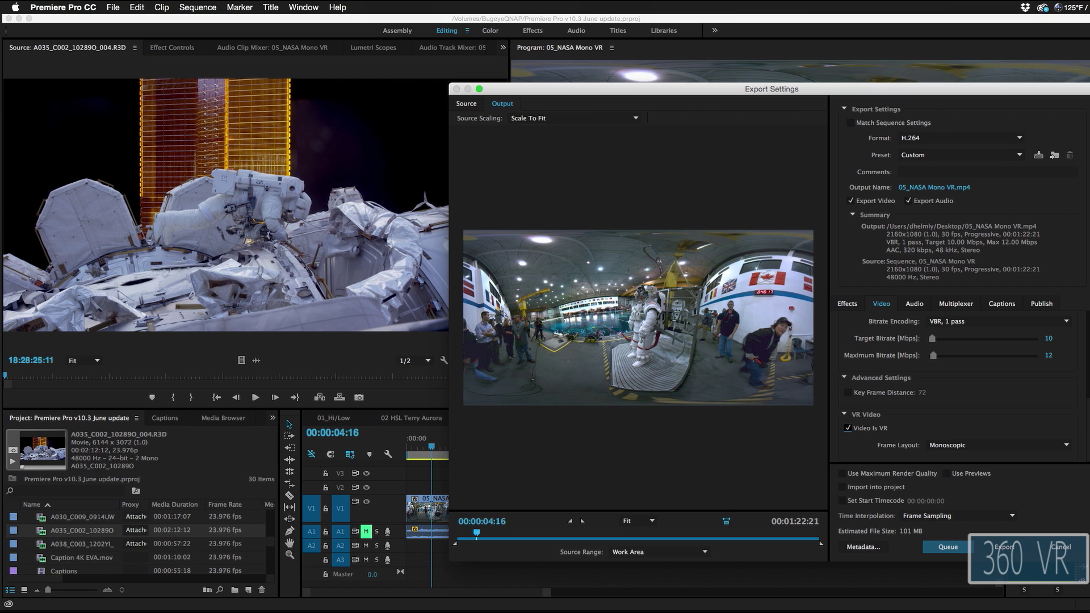
pyautogui.click(1066, 446)
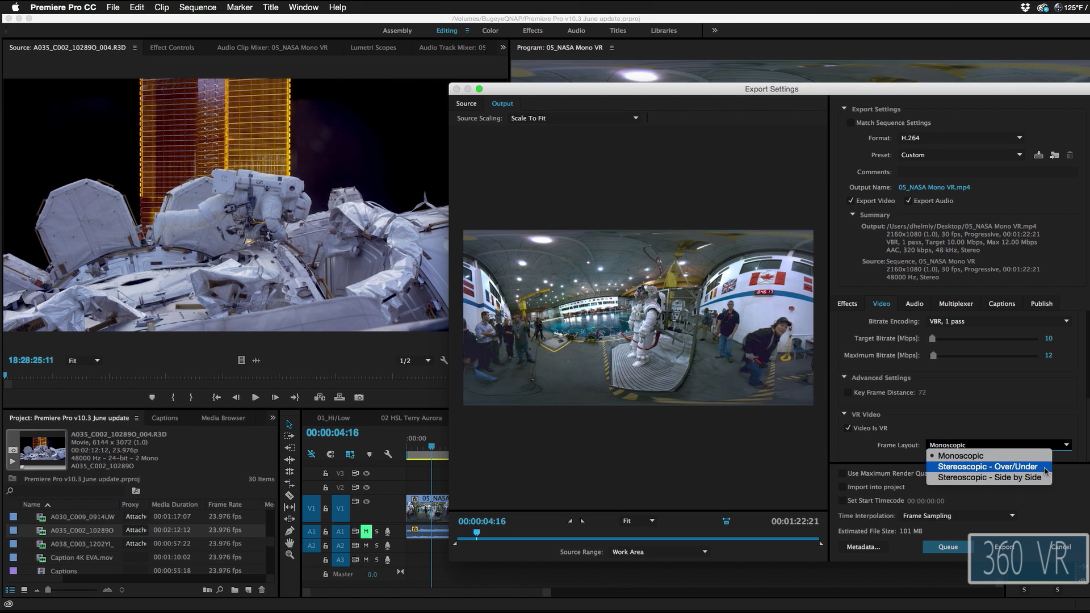
pyautogui.click(1010, 458)
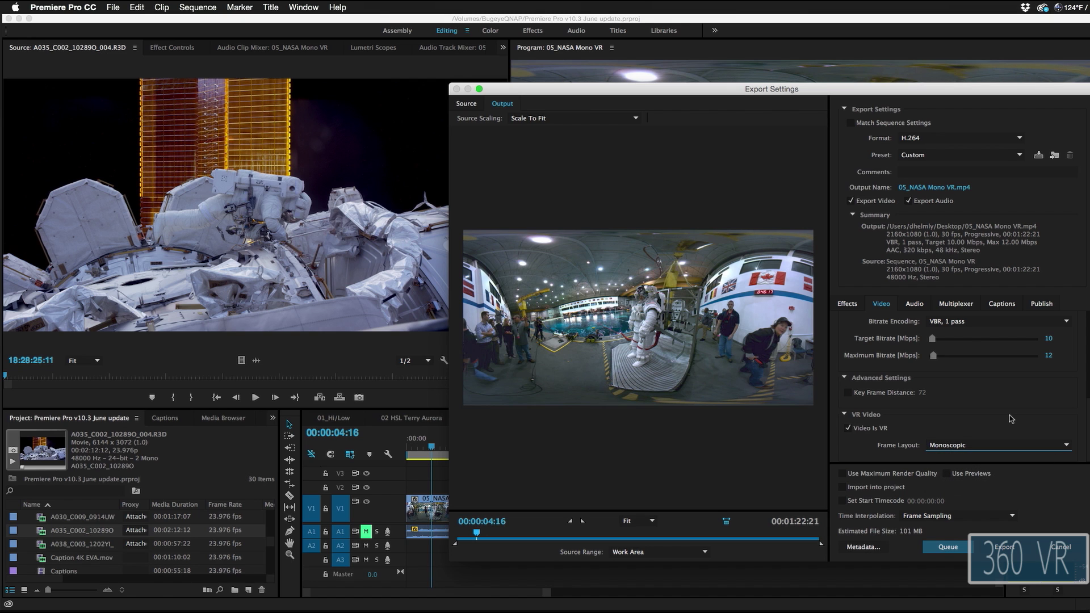
pyautogui.click(1047, 304)
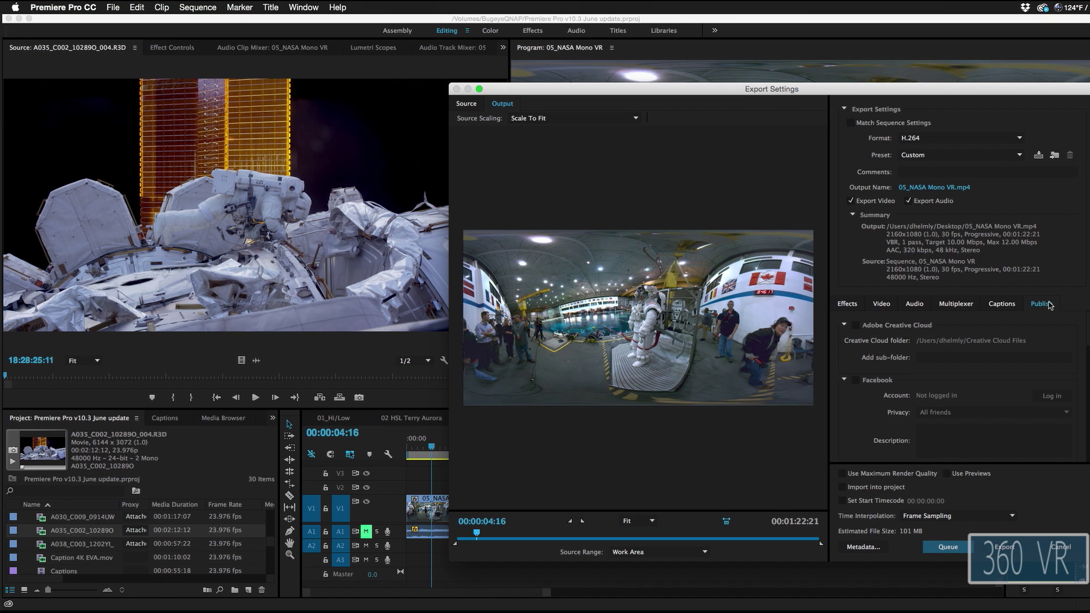
pyautogui.scroll(-10, 959, 386)
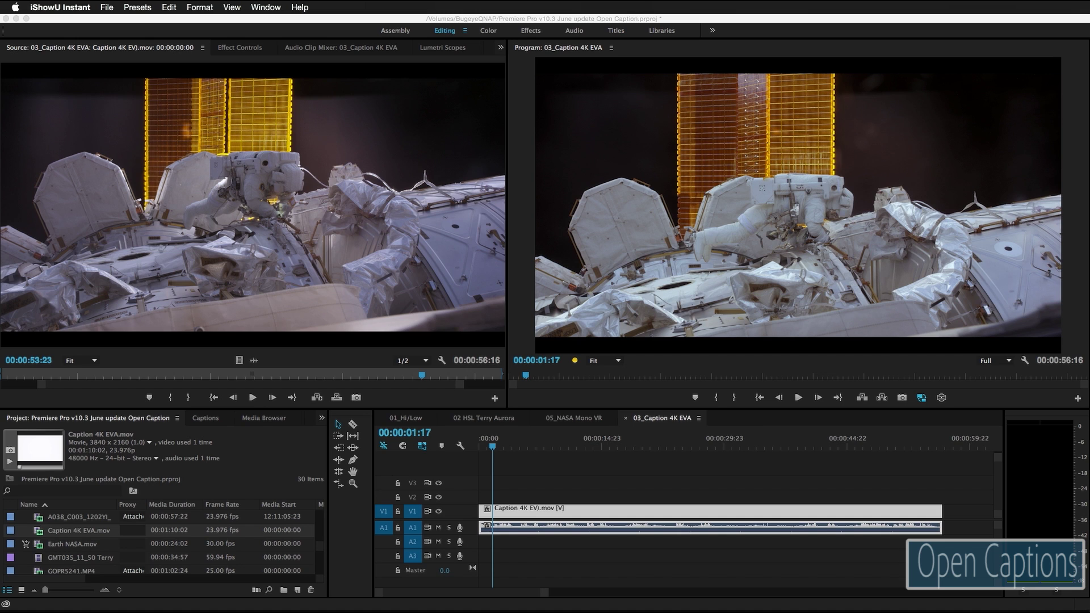
# Step: Create a new captions item at 3840 x 2160, 23.976 fps and square pixels, using the Open Captions standard
pyautogui.click(349, 512)
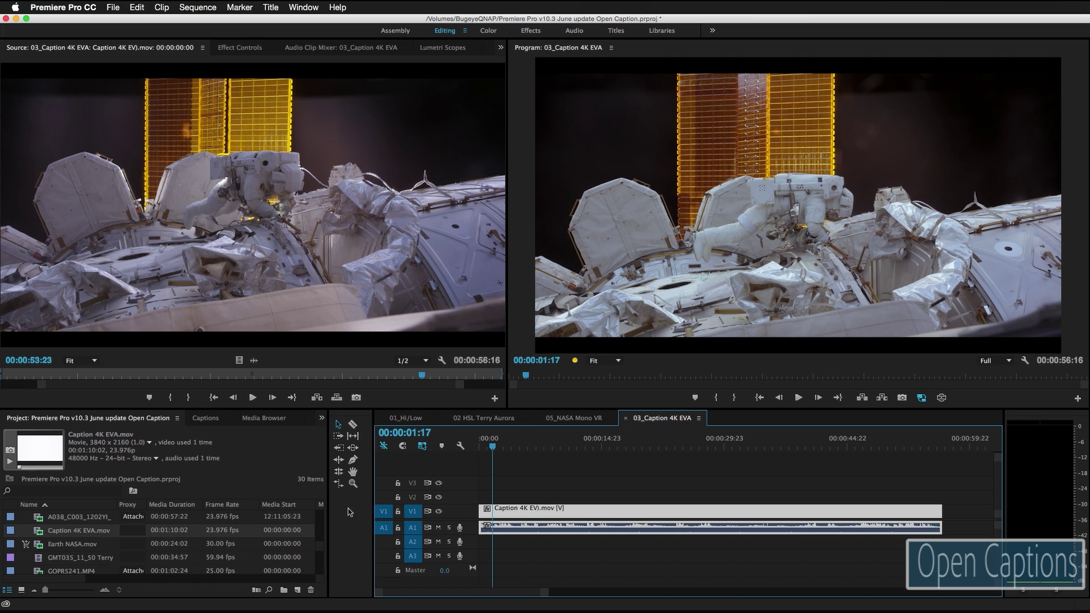
pyautogui.click(115, 7)
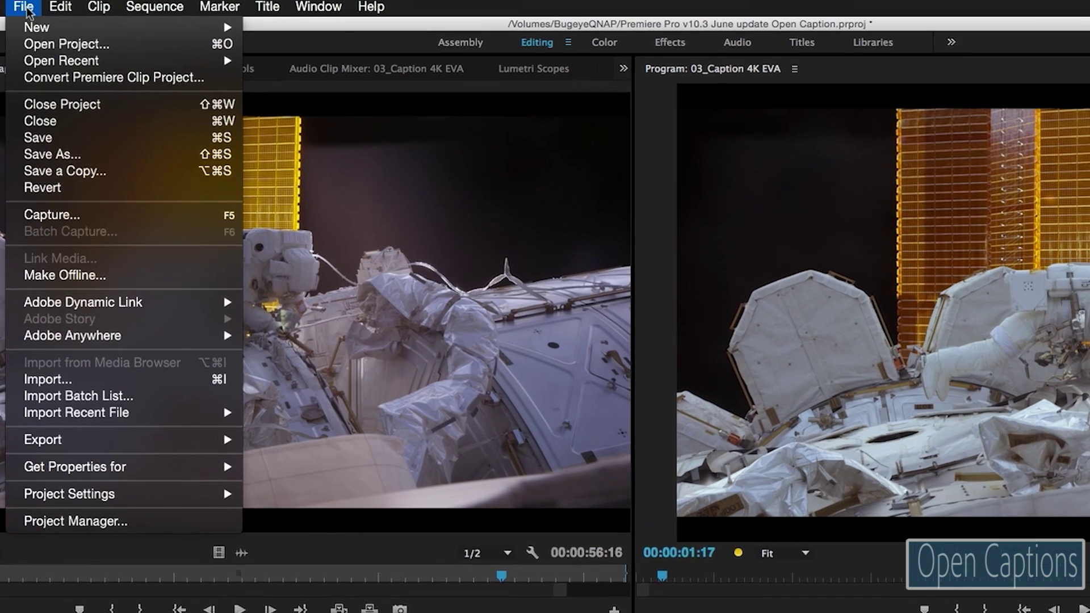
pyautogui.moveTo(34, 28)
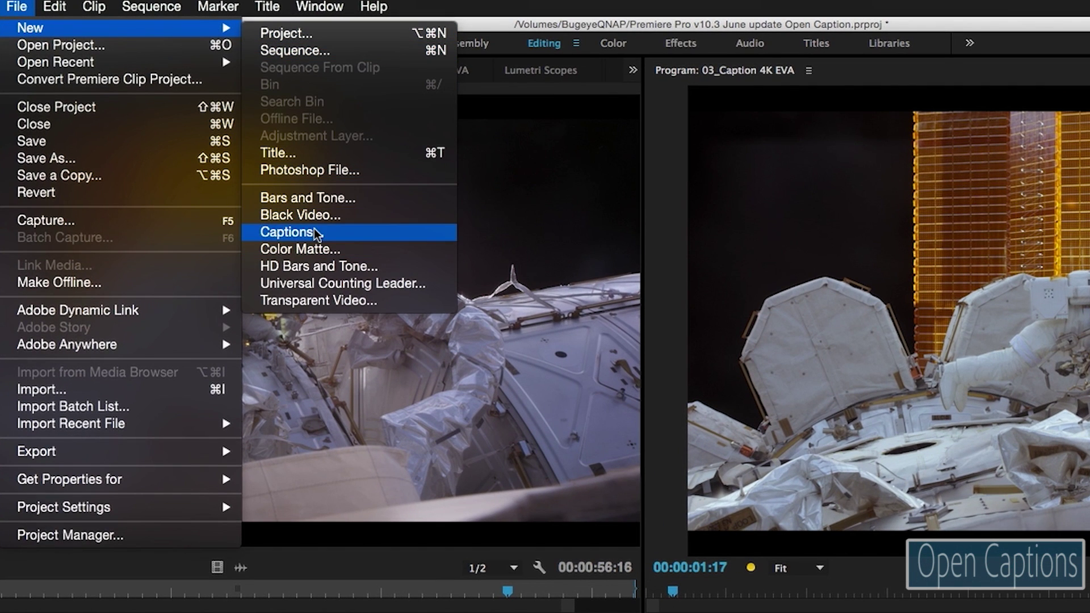
pyautogui.click(316, 232)
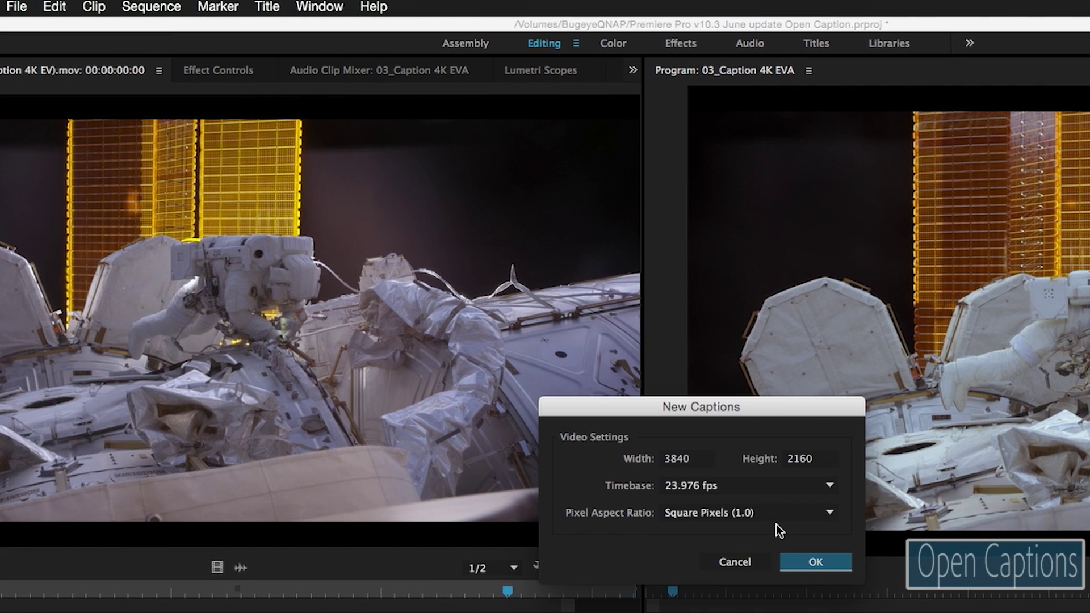
pyautogui.click(815, 562)
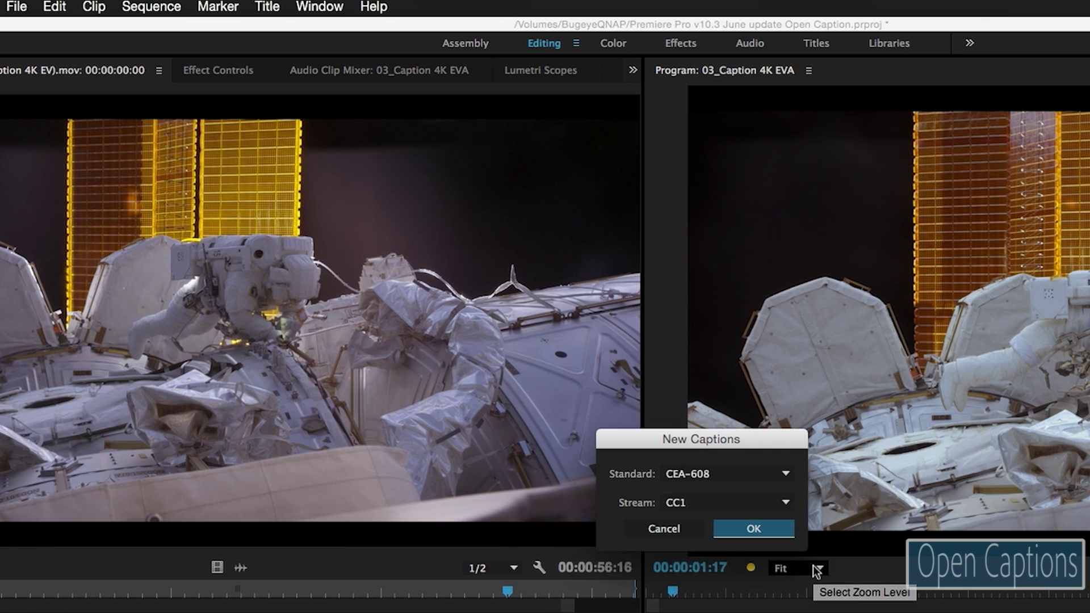
pyautogui.click(786, 475)
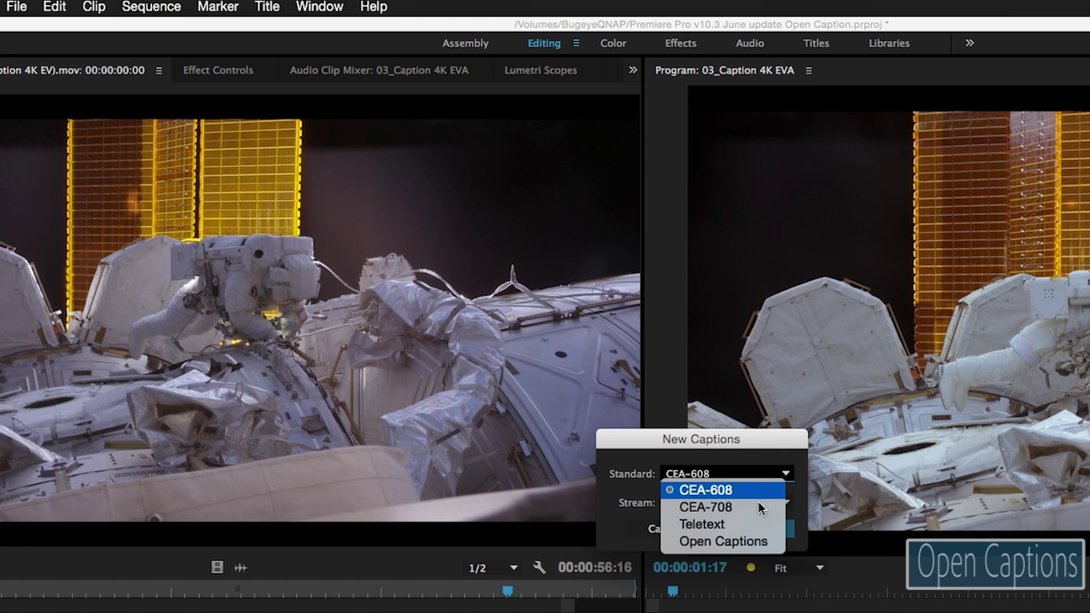
pyautogui.click(778, 542)
pyautogui.click(765, 530)
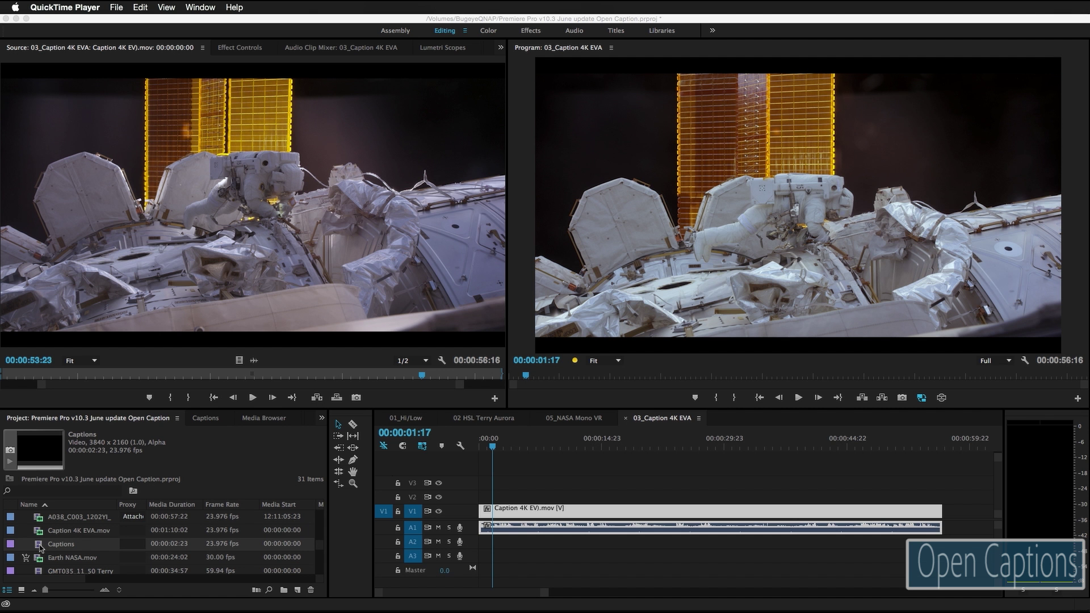
# Step: Open the new Captions item for editing and set its first caption's out point to 00:00:56:14
pyautogui.doubleClick(40, 544)
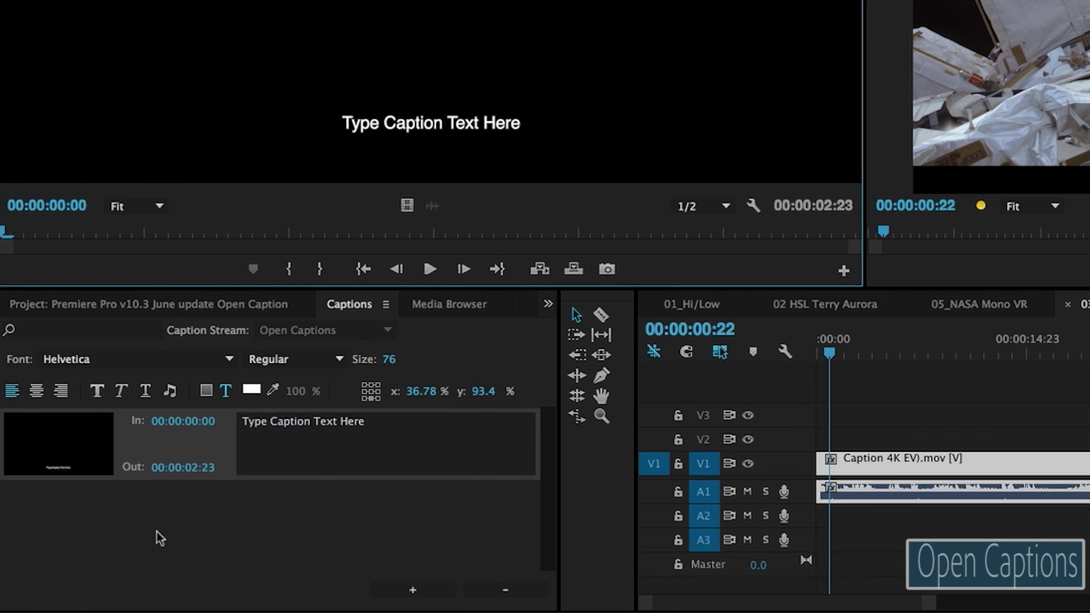
pyautogui.click(196, 468)
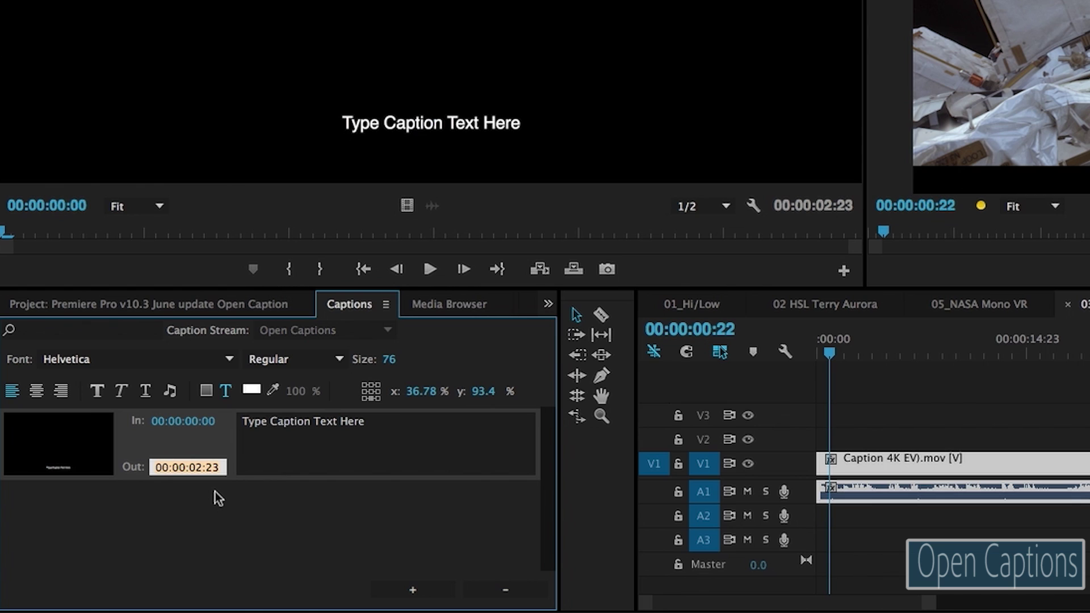
pyautogui.write('56.14')
pyautogui.press('Return')
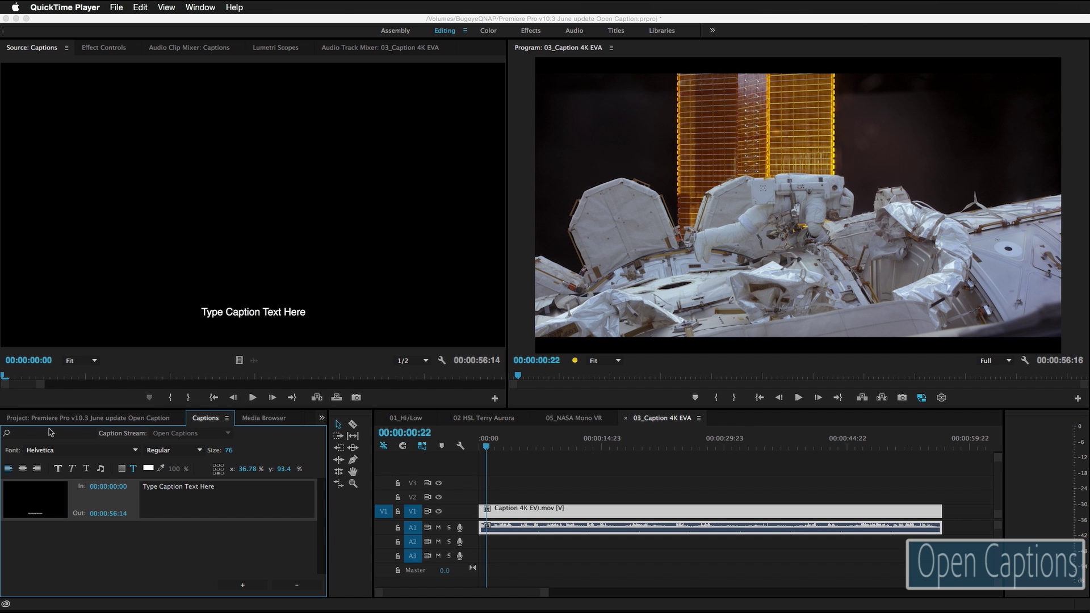
# Step: Place the Captions item on V2 from the sequence start, above the Caption 4K EV clip
pyautogui.click(74, 312)
pyautogui.click(44, 421)
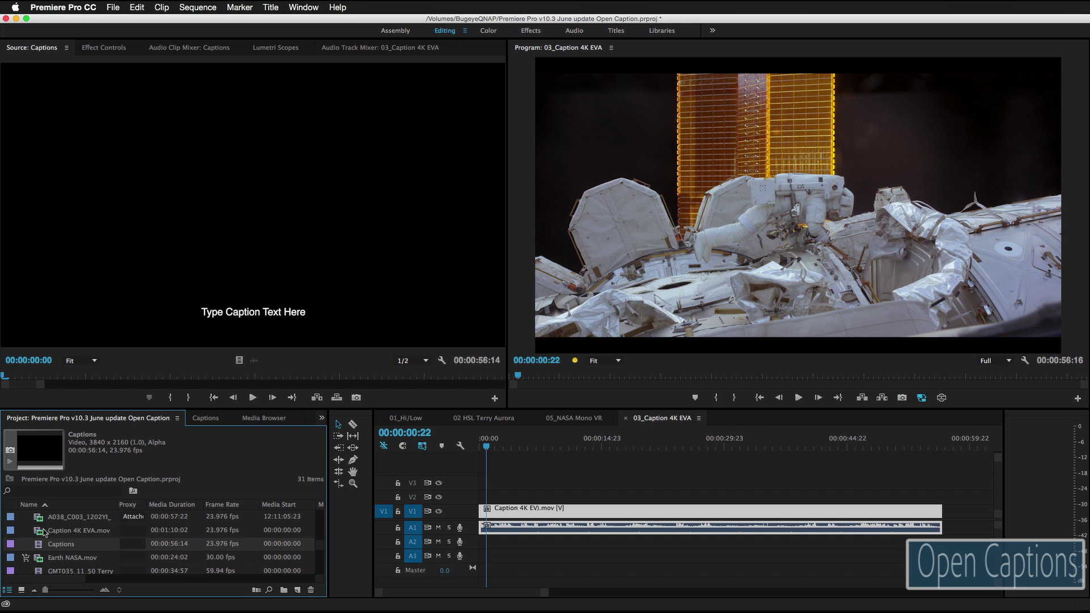
pyautogui.moveTo(40, 546); pyautogui.dragTo(454, 497)
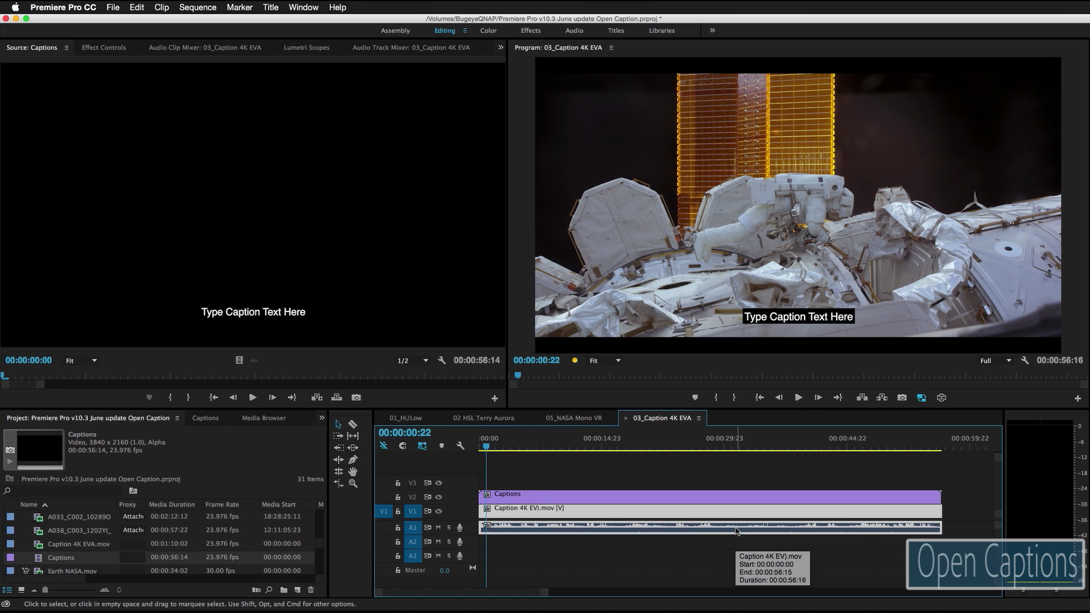
# Step: Find where the opening line of speech ends in the sequence and set the first caption's out point to 00:00:04:14
pyautogui.click(215, 418)
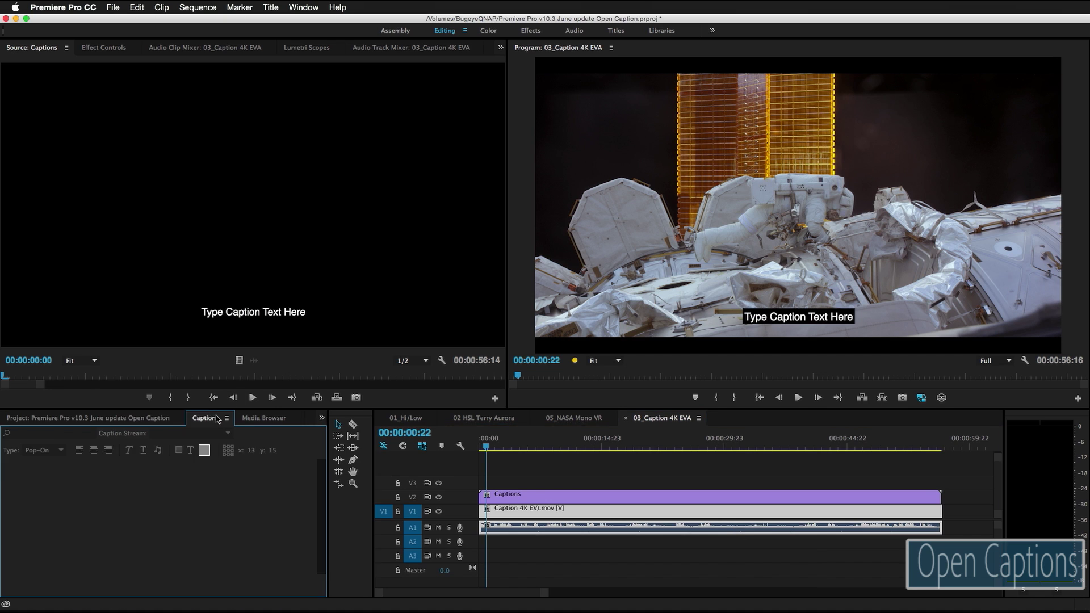
pyautogui.click(484, 447)
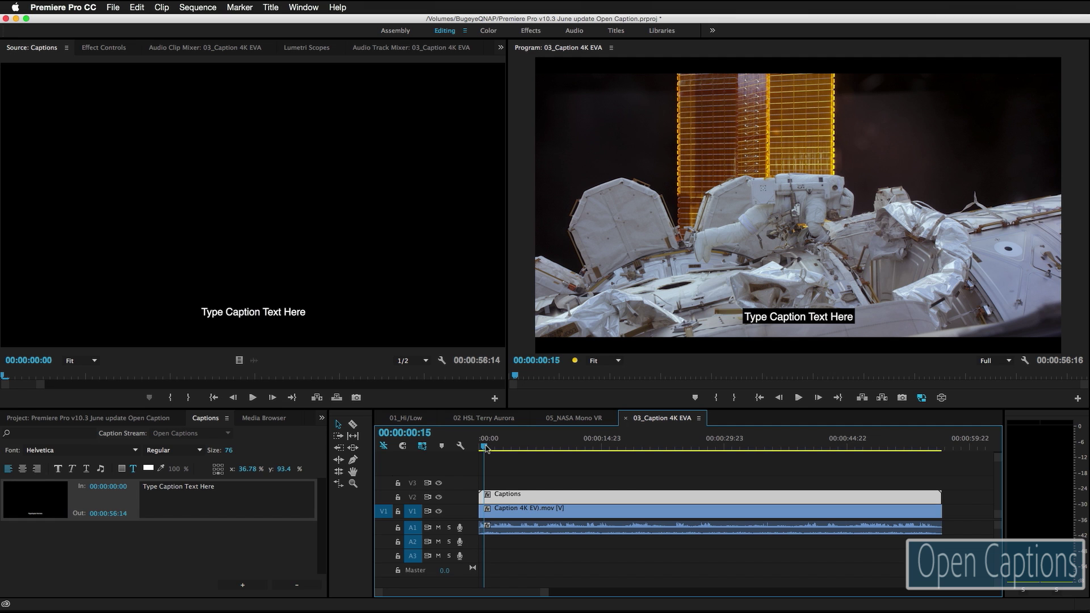
pyautogui.press('space')
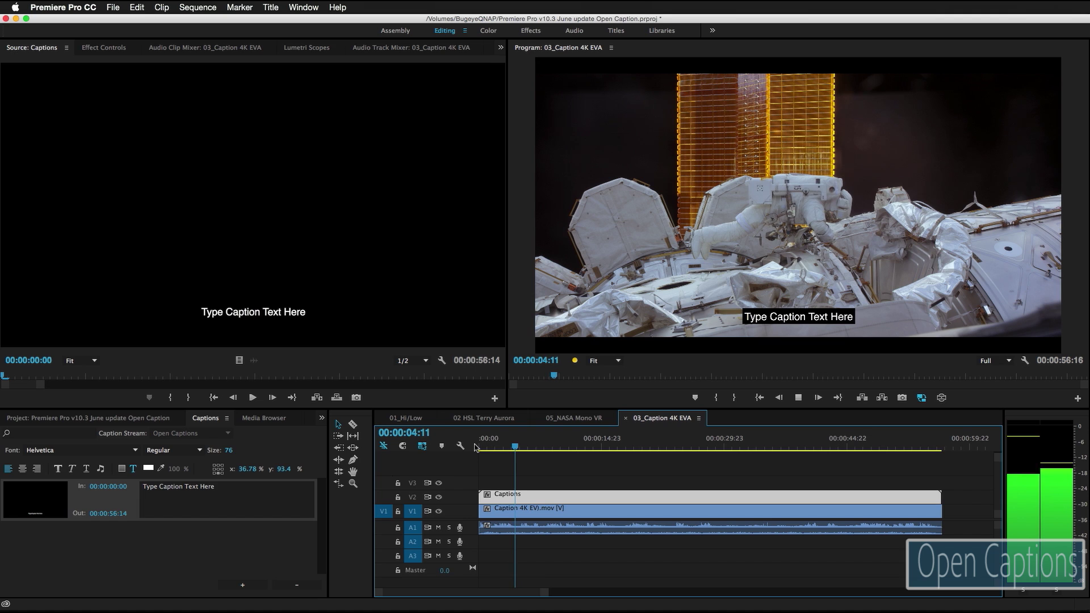
pyautogui.press('space')
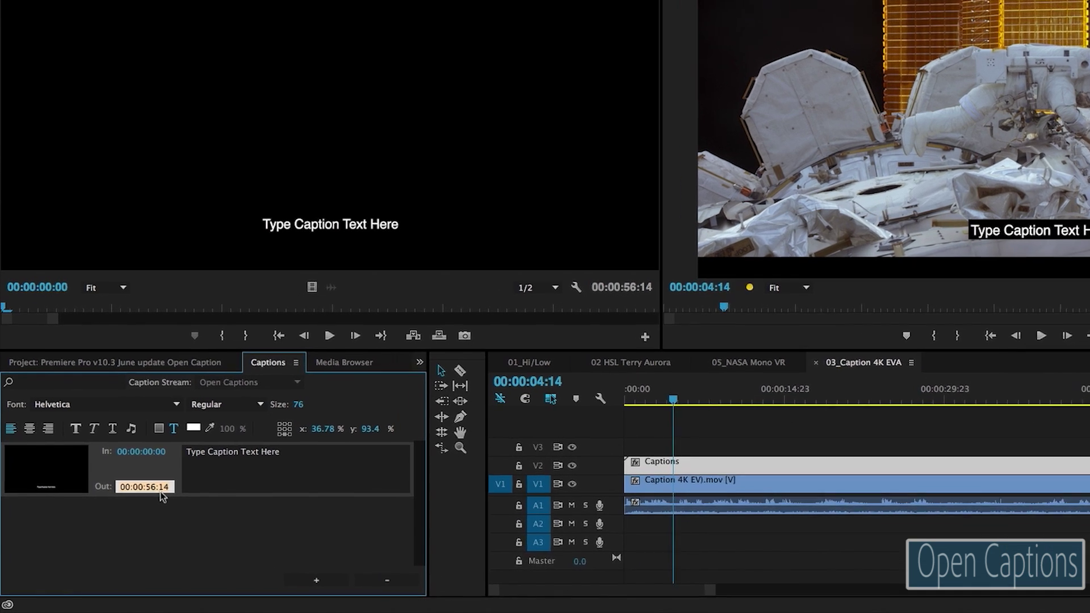
pyautogui.click(117, 514)
pyautogui.write('4.14')
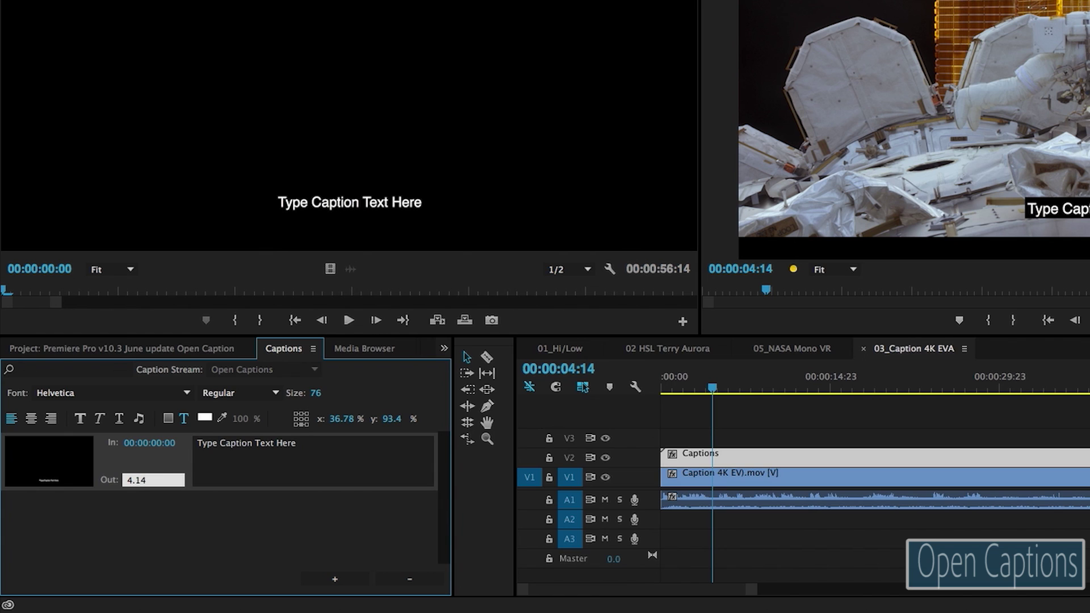
pyautogui.press('Return')
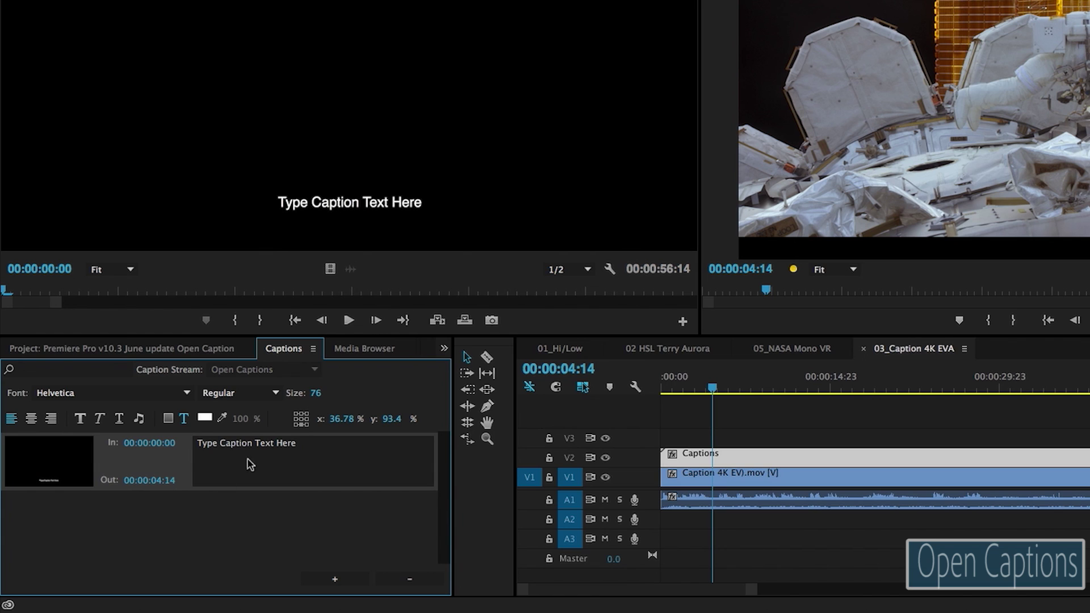
# Step: Replace the first caption's text with "I can copy that Scott.. and with that as you are clear" and add a second caption
pyautogui.doubleClick(248, 448)
pyautogui.tripleClick(247, 445)
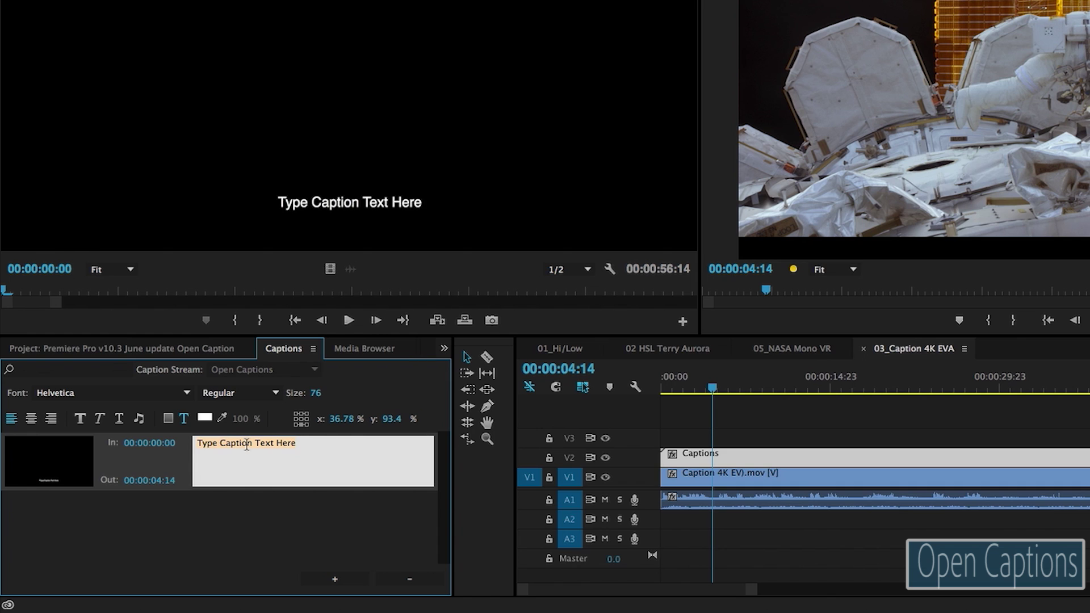
pyautogui.write('I can copy that Scott.. and with that as you are clear')
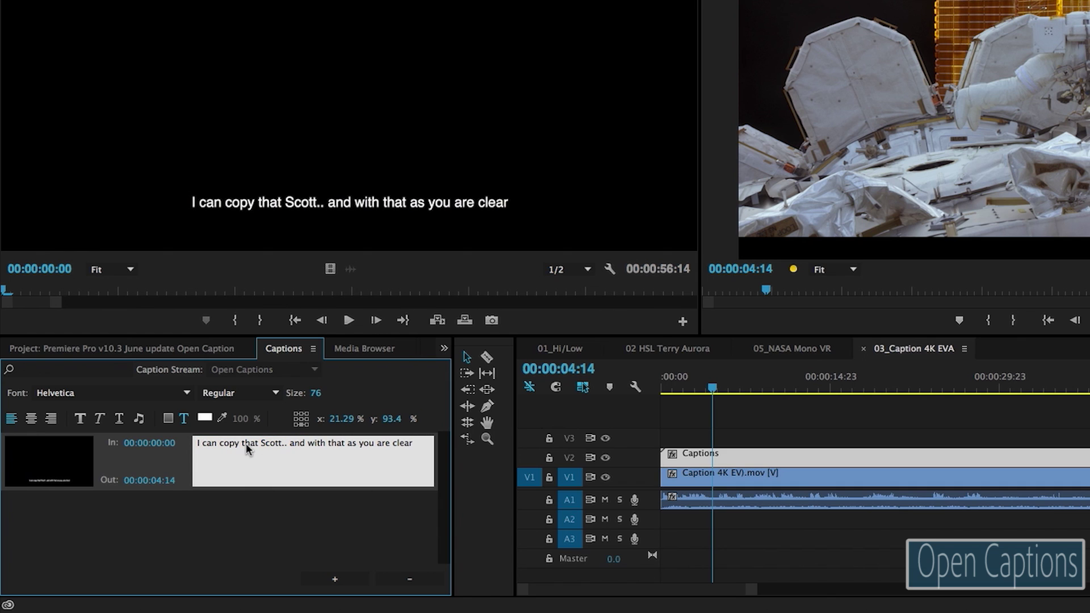
pyautogui.click(327, 574)
pyautogui.click(329, 576)
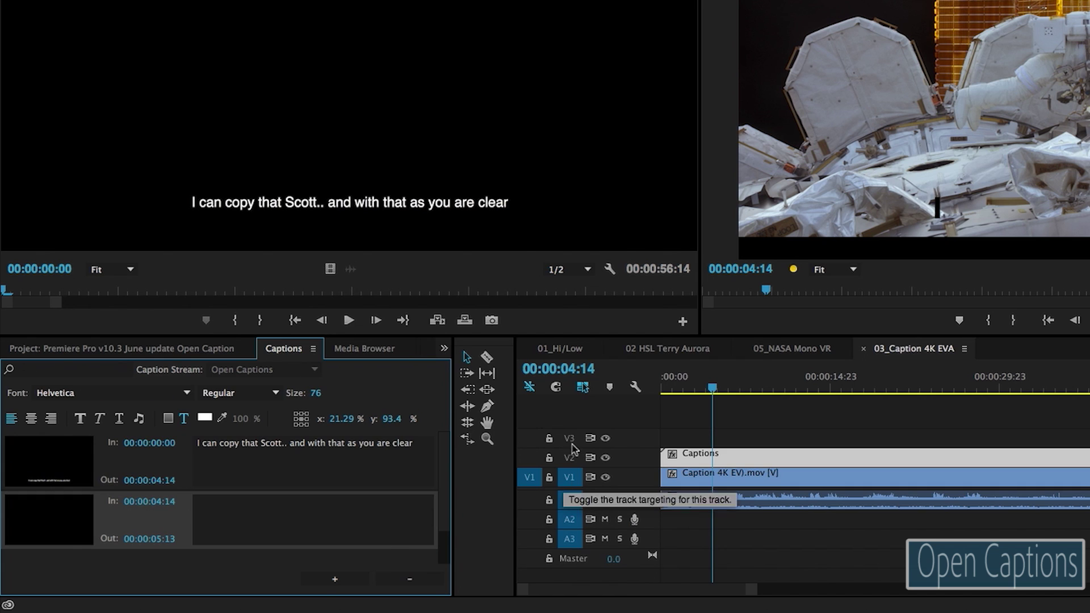
# Step: Play the sequence from the start to check the first caption's timing against the speech
pyautogui.moveTo(664, 390); pyautogui.dragTo(660, 390)
pyautogui.press('space')
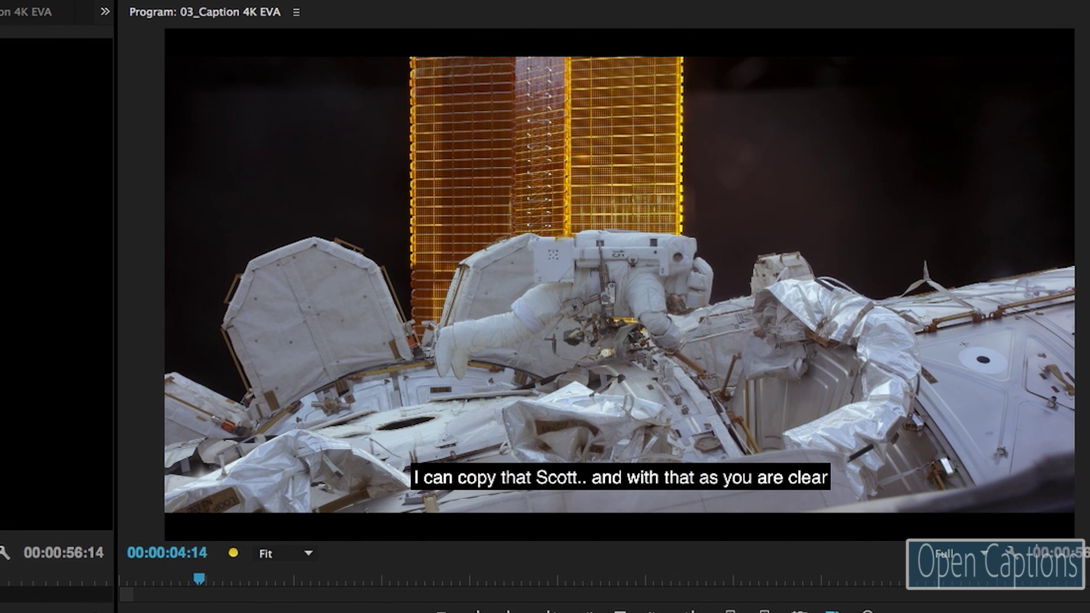
pyautogui.press('space')
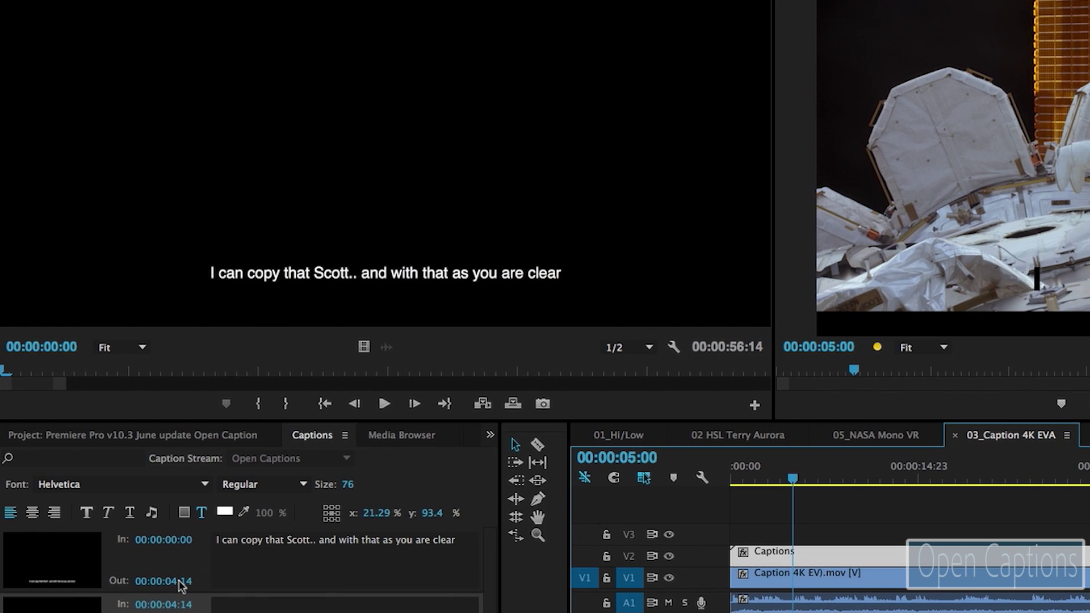
# Step: Switch to the caption notes and copy the line "We can give ... the go"
pyautogui.press('super+Tab')
pyautogui.moveTo(812, 103); pyautogui.dragTo(352, 0)
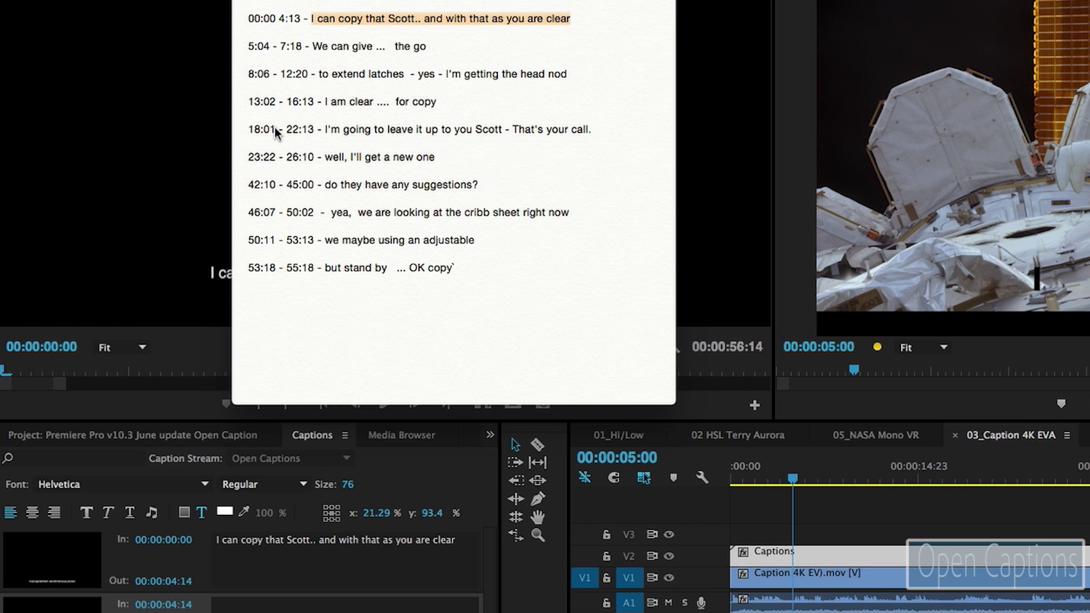
pyautogui.moveTo(313, 46); pyautogui.dragTo(447, 50)
pyautogui.press('super+c')
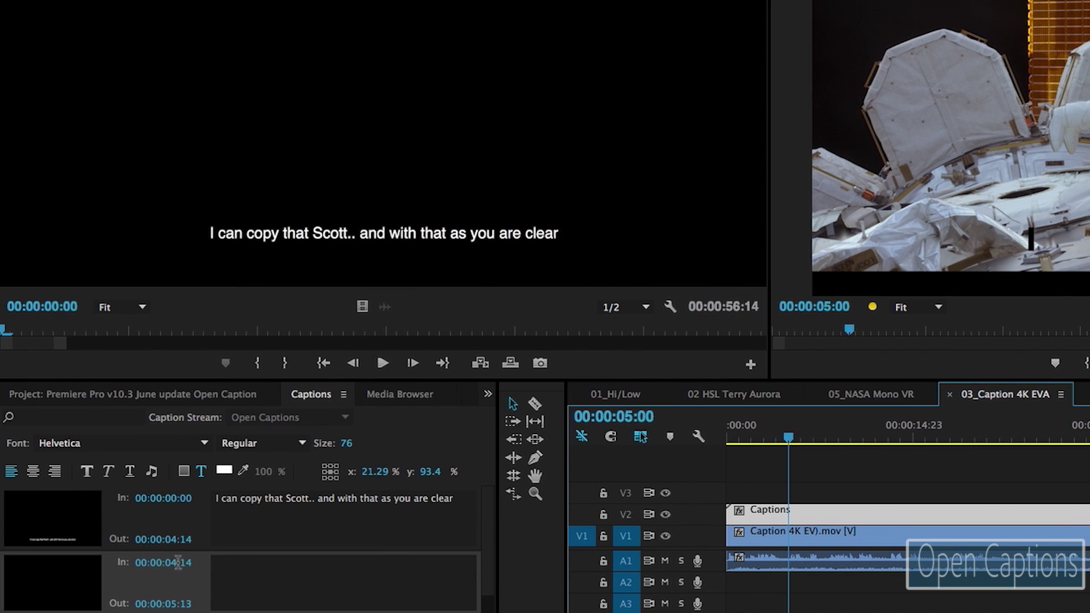
# Step: Set the second caption's in point to 00:00:05:04 and its out point to 00:00:07:18
pyautogui.click(178, 603)
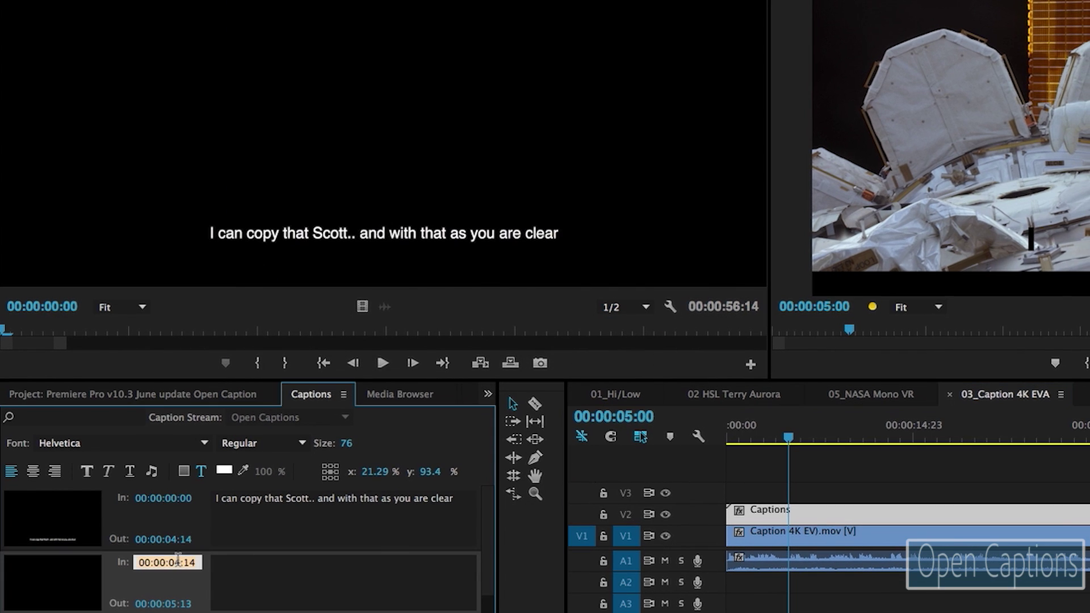
pyautogui.write('5:04')
pyautogui.press('Return')
pyautogui.click(183, 604)
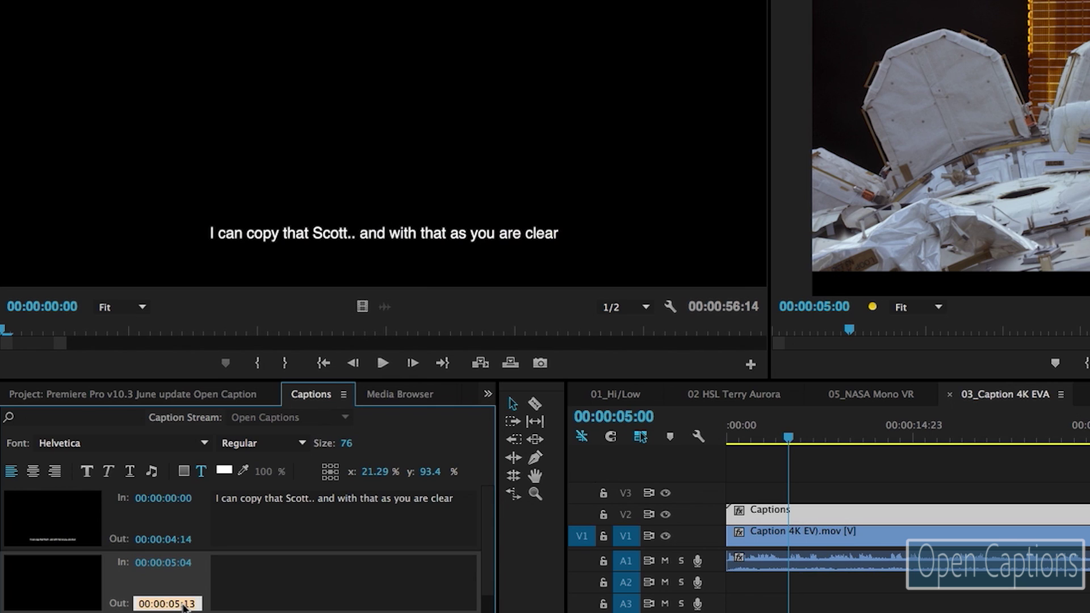
pyautogui.write('7:18')
pyautogui.press('Return')
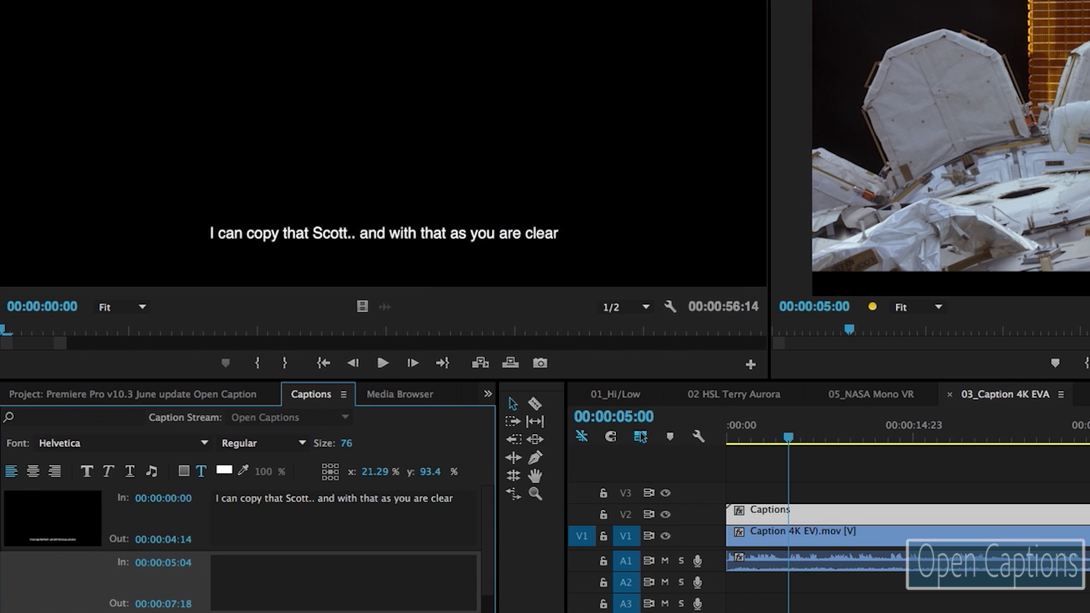
# Step: Paste "We can give ... the go" into the second caption and add a third caption
pyautogui.click(281, 582)
pyautogui.press('super+v')
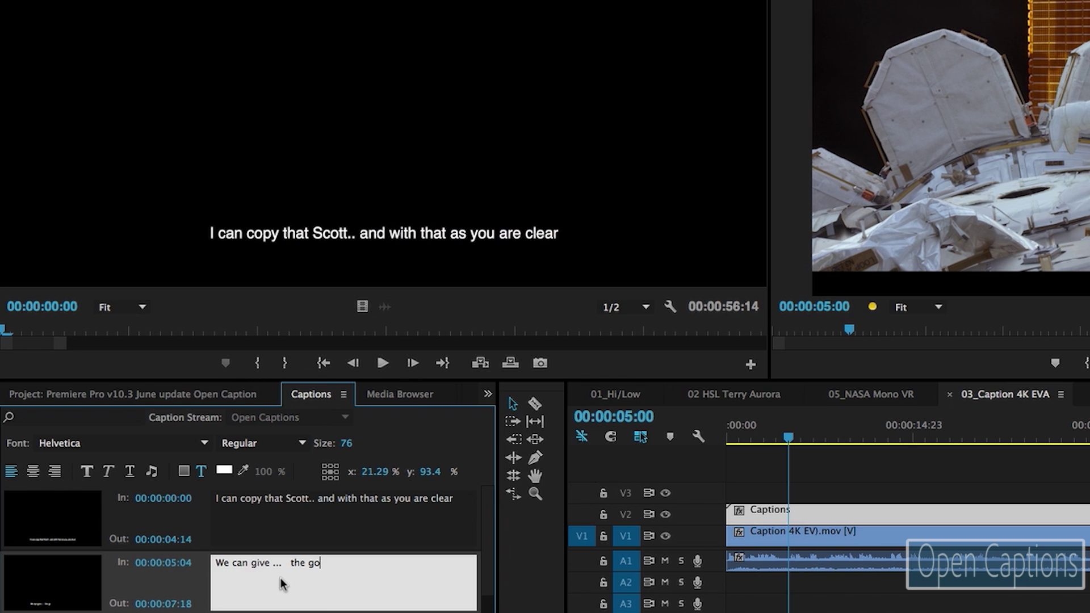
pyautogui.press('Escape')
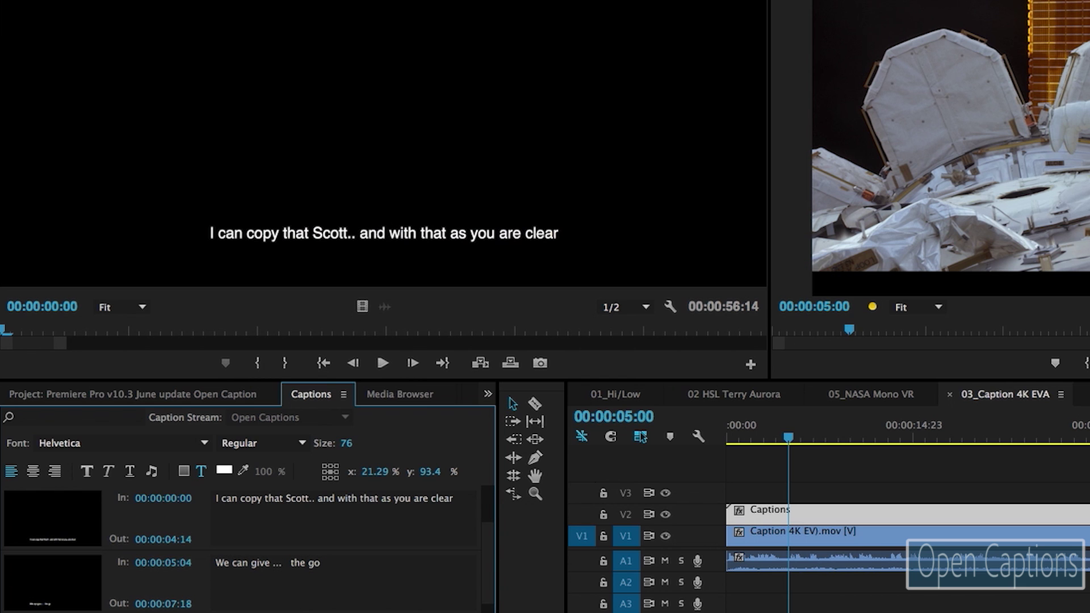
# Step: Play the sequence from near its start to review the first two captions over the footage
pyautogui.click(750, 436)
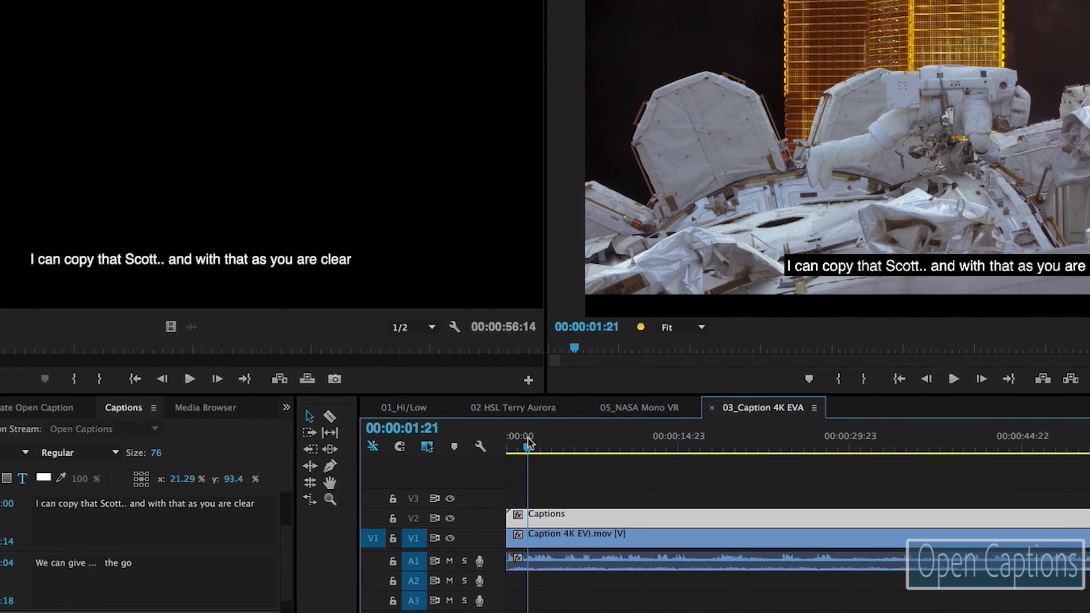
pyautogui.moveTo(528, 440); pyautogui.dragTo(522, 440)
pyautogui.press('space')
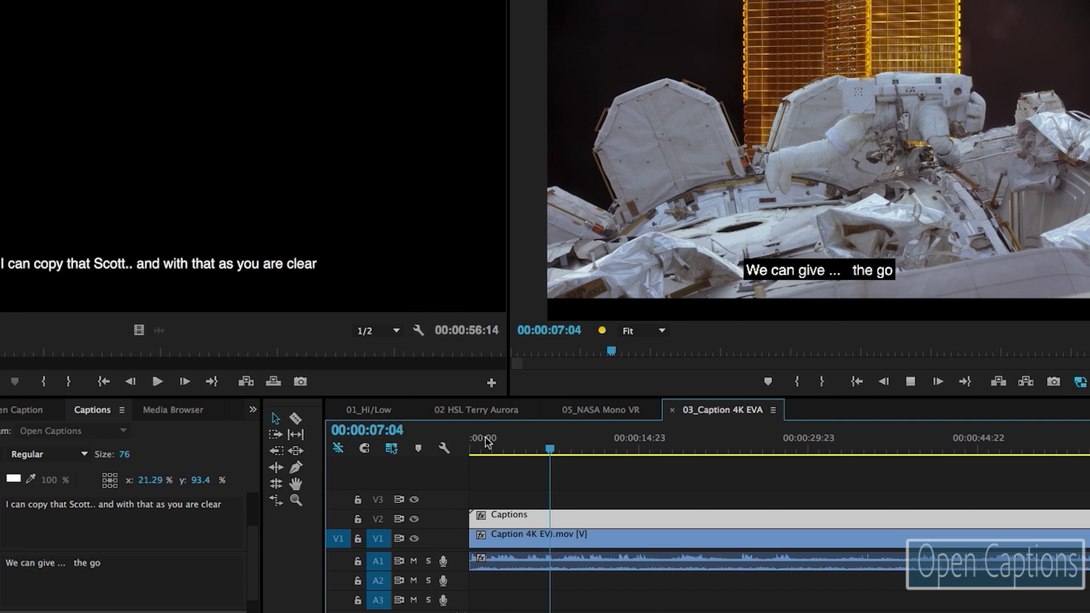
pyautogui.press('space')
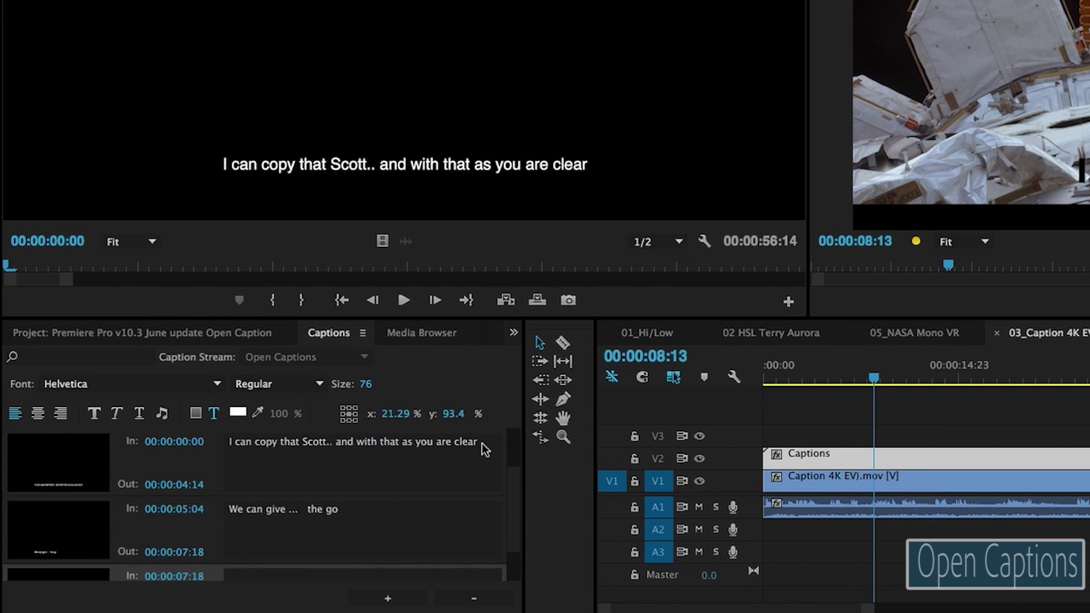
# Step: Set the background color opacity of the first caption's text to 0%
pyautogui.click(366, 443)
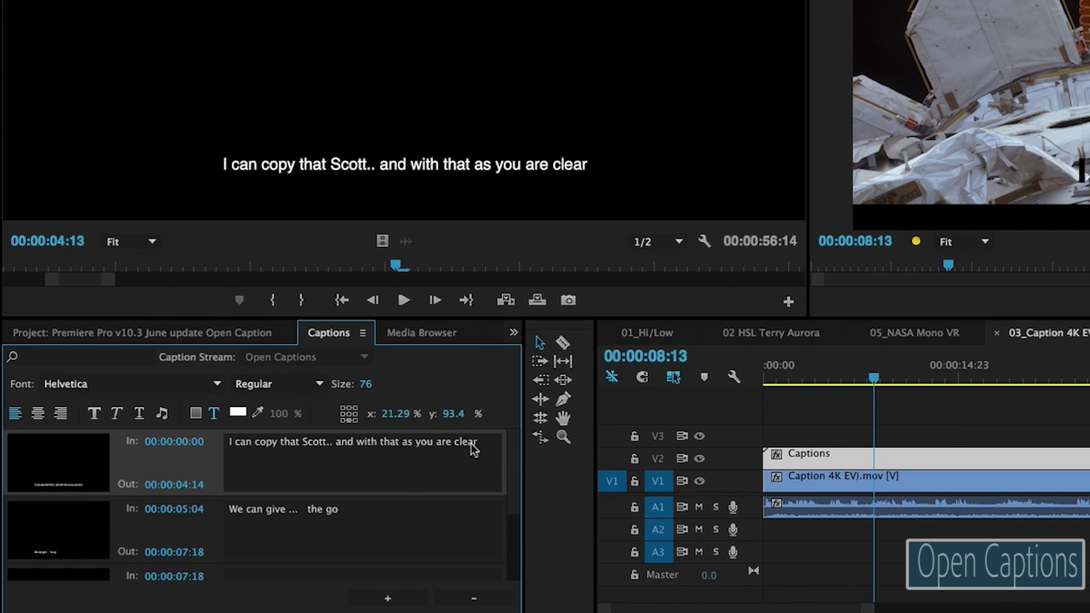
pyautogui.moveTo(477, 444); pyautogui.dragTo(218, 444)
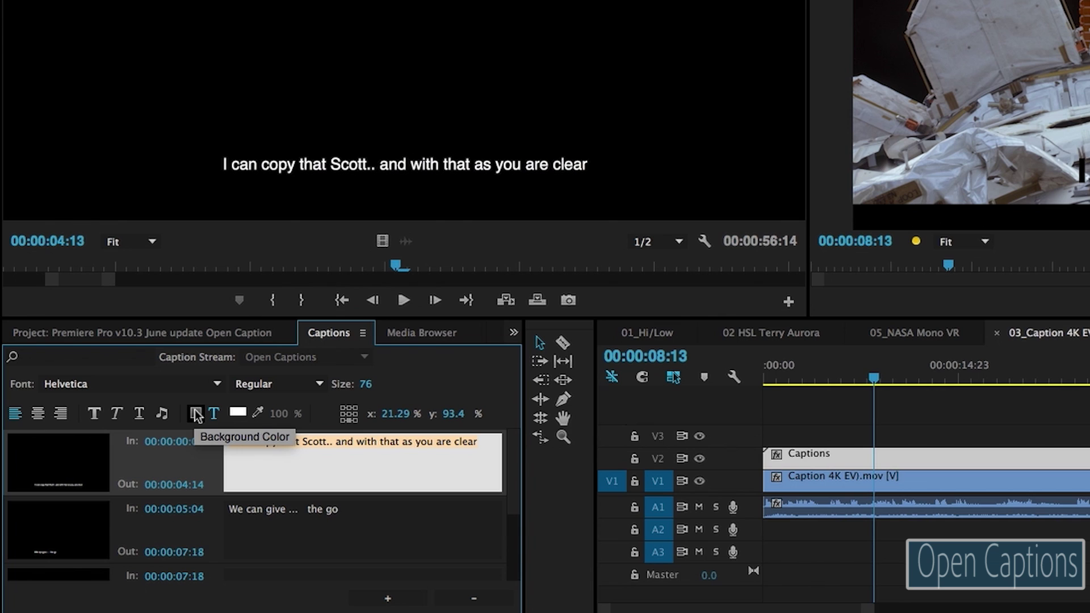
pyautogui.click(196, 415)
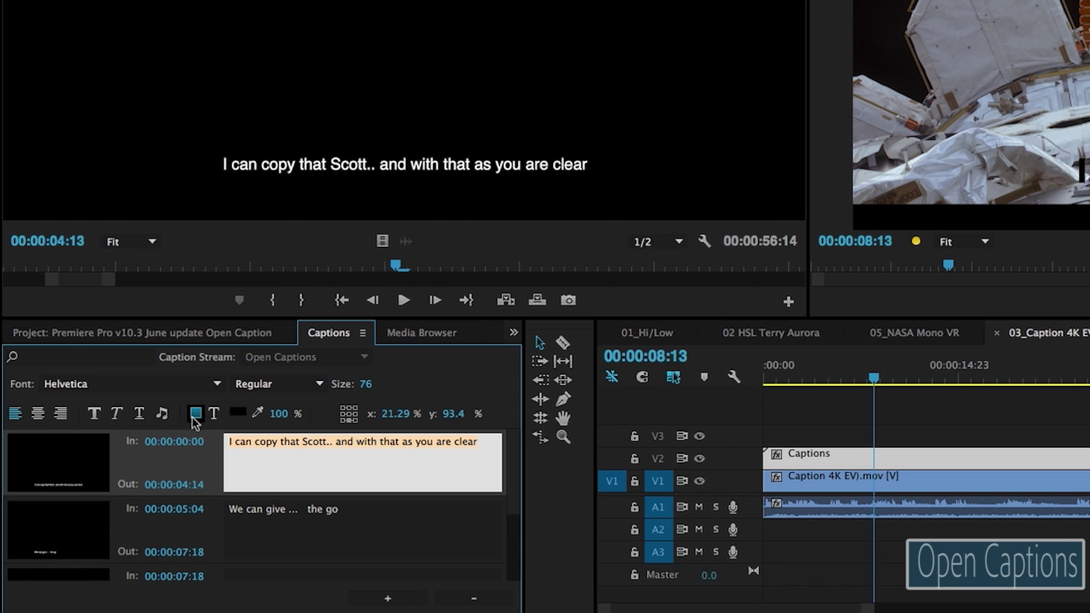
pyautogui.moveTo(285, 416); pyautogui.dragTo(143, 406)
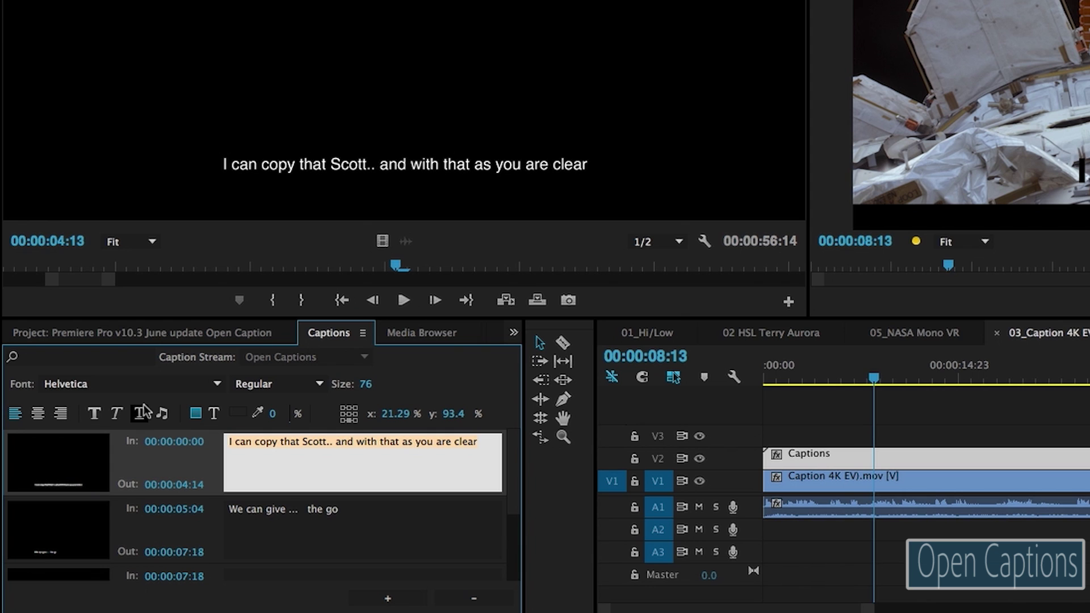
# Step: Set the first caption's font to Arial Black at size 100 and position it at the top center of the frame
pyautogui.click(216, 384)
pyautogui.scroll(-3, 176, 483)
pyautogui.scroll(-4, 175, 479)
pyautogui.click(161, 526)
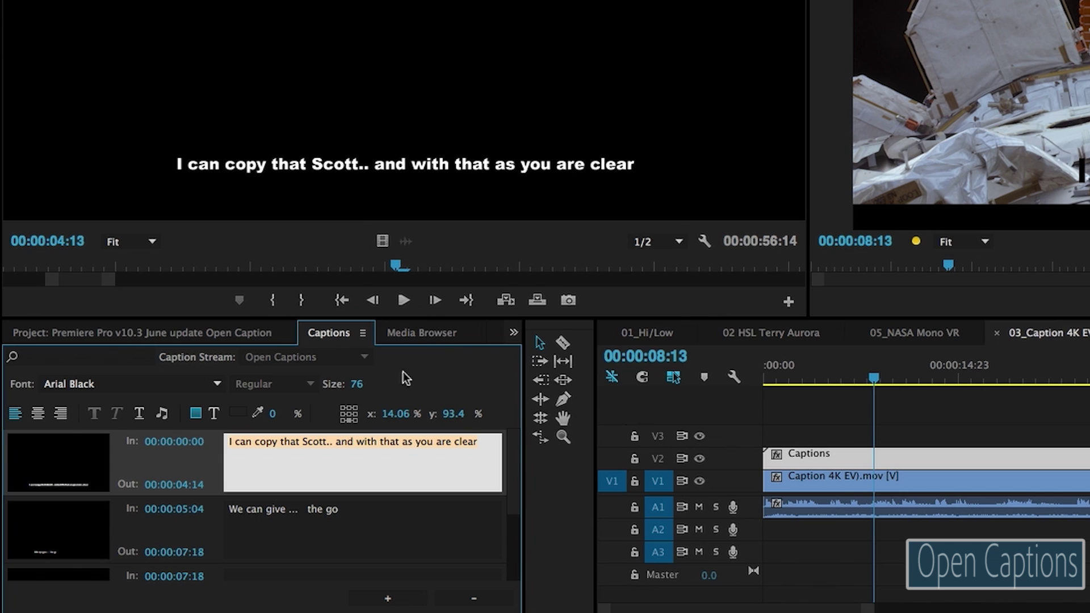
pyautogui.moveTo(358, 391); pyautogui.dragTo(380, 387)
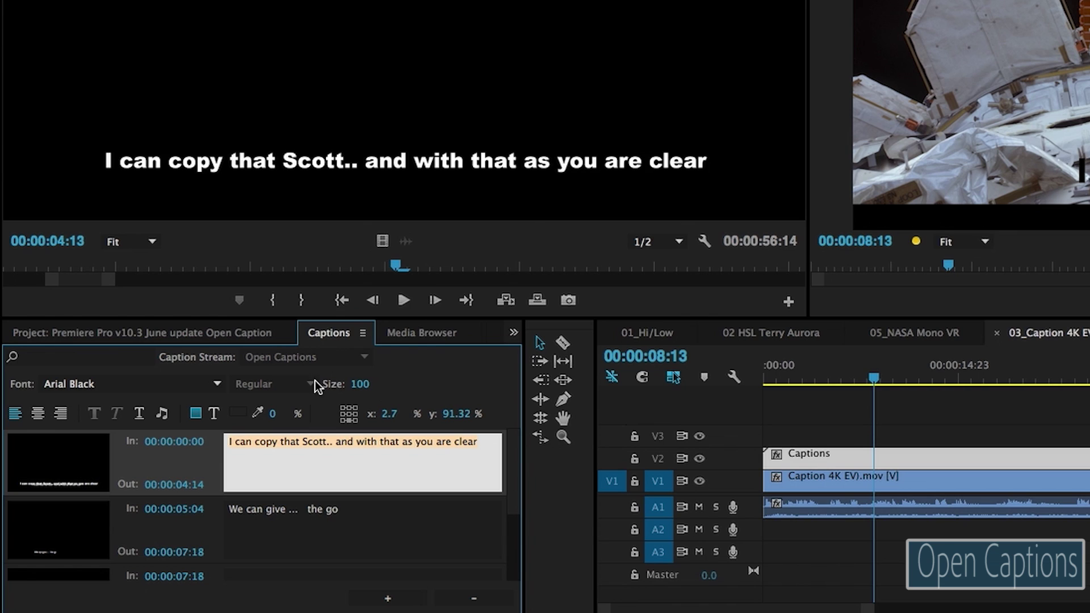
pyautogui.click(350, 410)
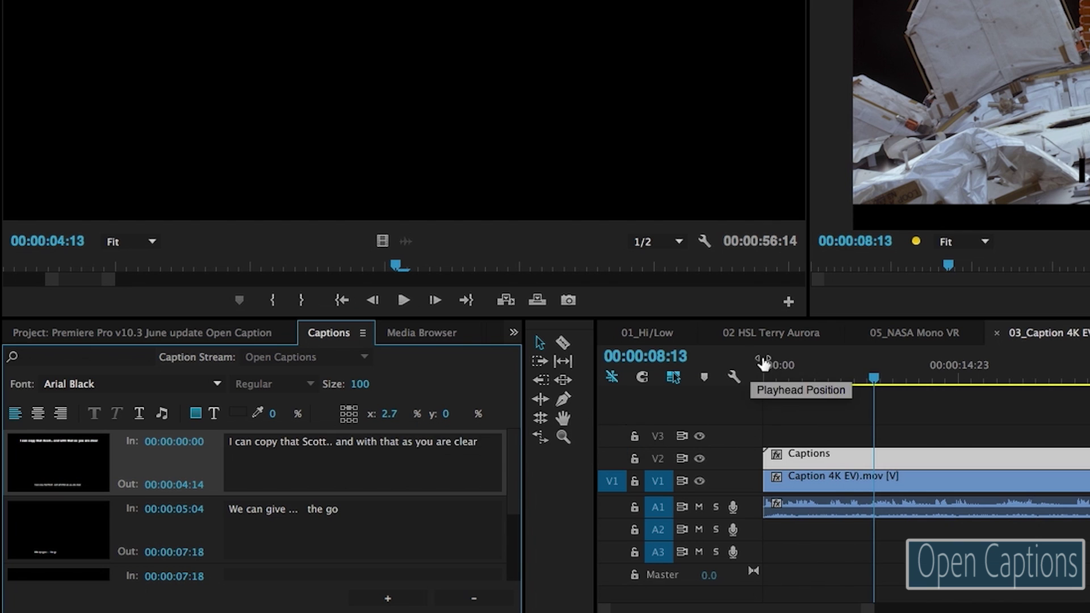
# Step: Play the sequence from 00:00:00:00 into the second caption to compare the styled caption with the unstyled one
pyautogui.moveTo(776, 370); pyautogui.dragTo(711, 376)
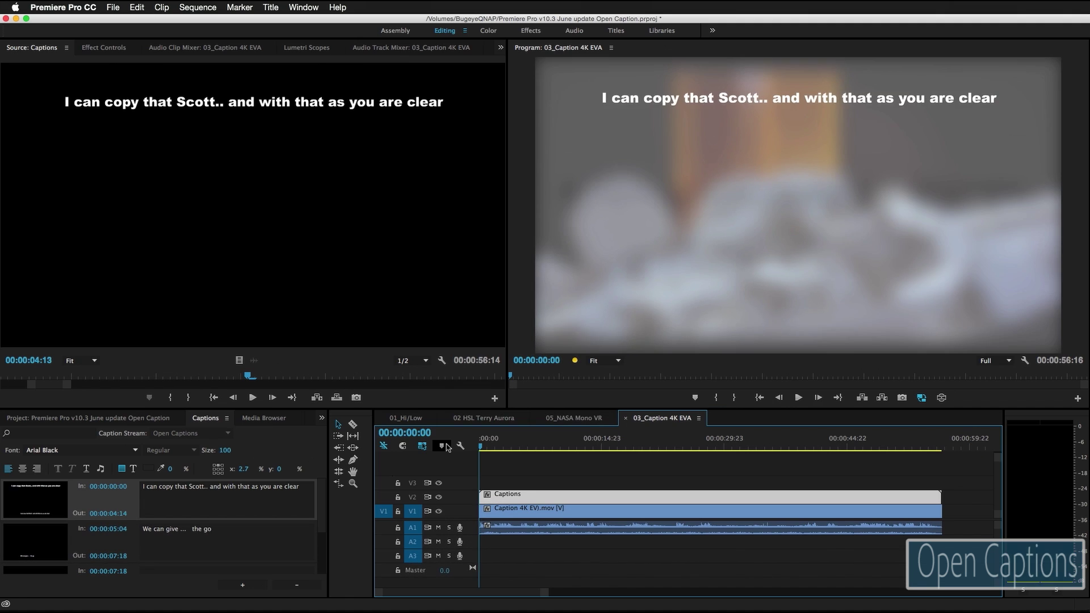
pyautogui.press('space')
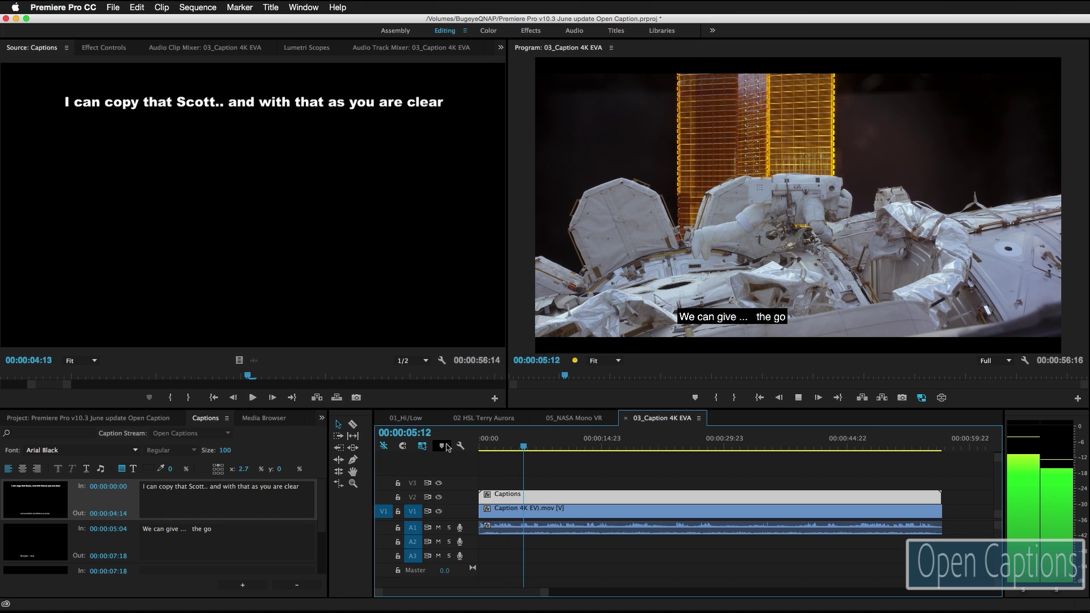
pyautogui.press('space')
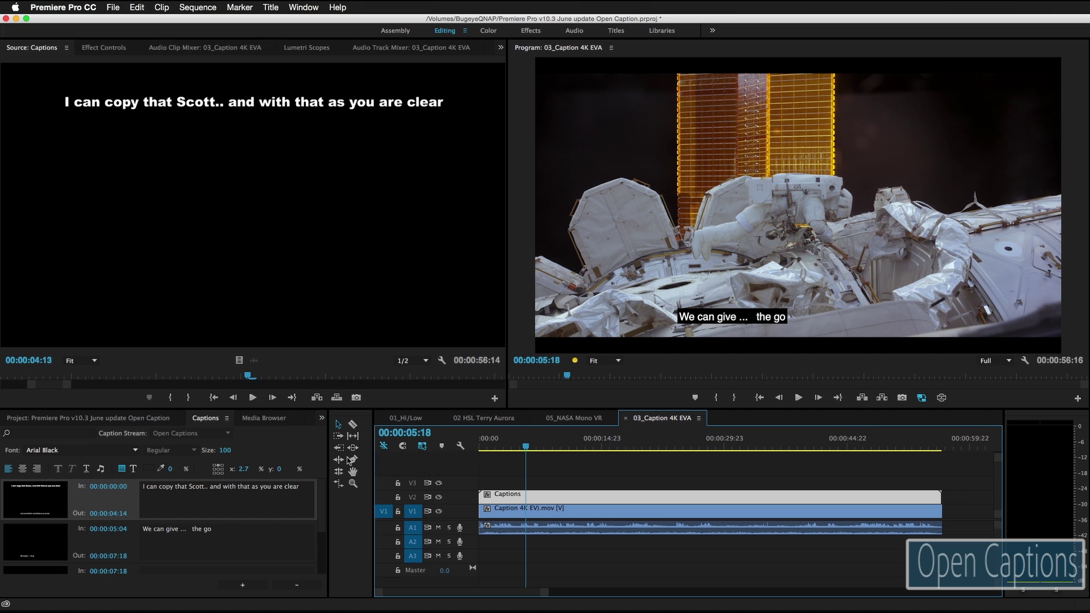
# Step: Style the second caption with 0% background opacity and Arial Black at size 100, positioned at the frame's top right
pyautogui.doubleClick(215, 529)
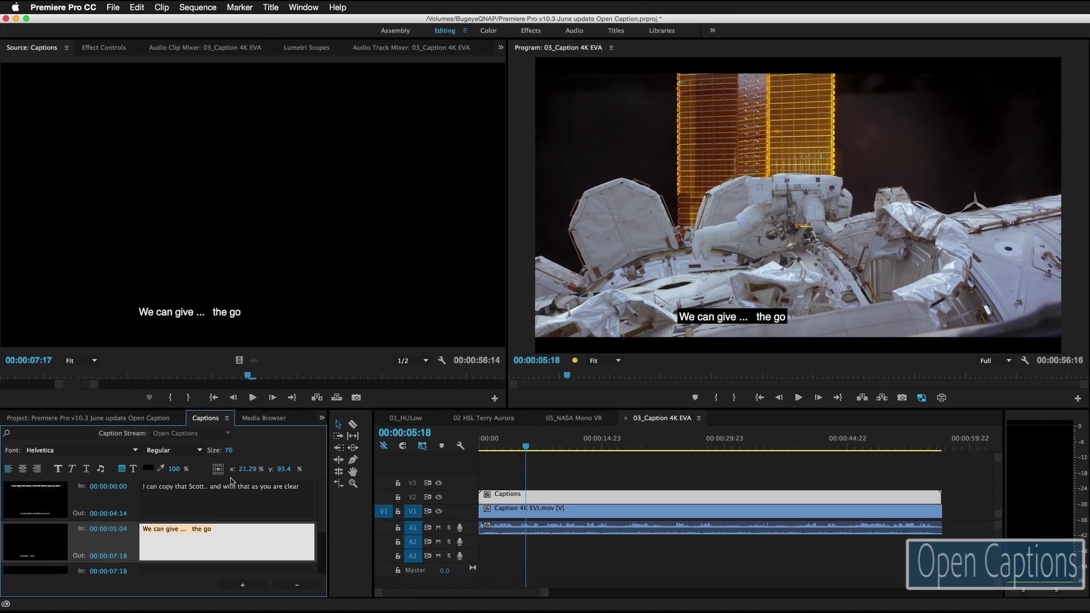
pyautogui.click(121, 469)
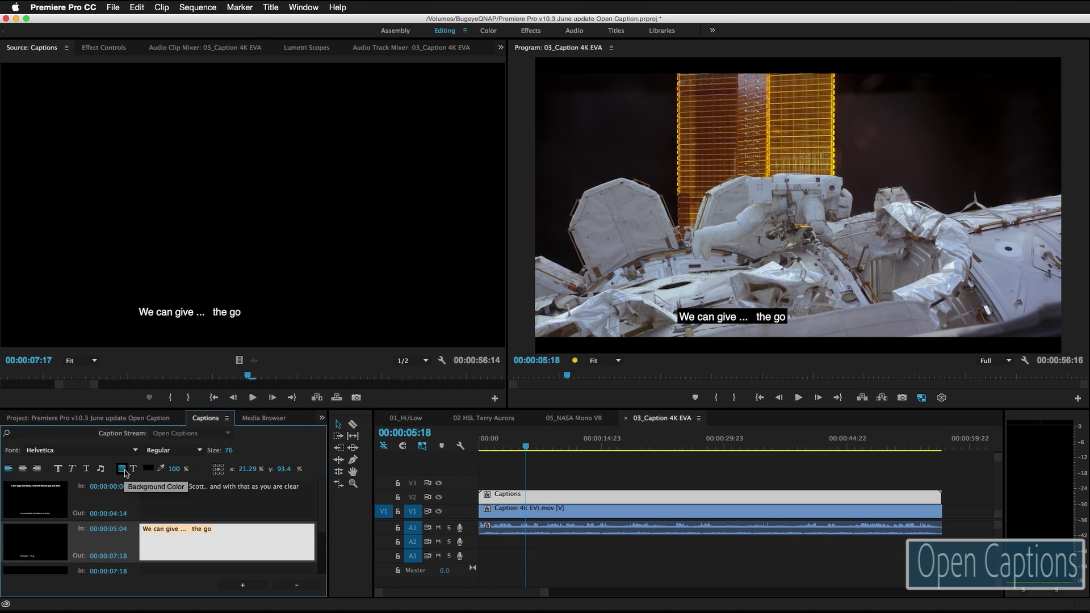
pyautogui.click(221, 466)
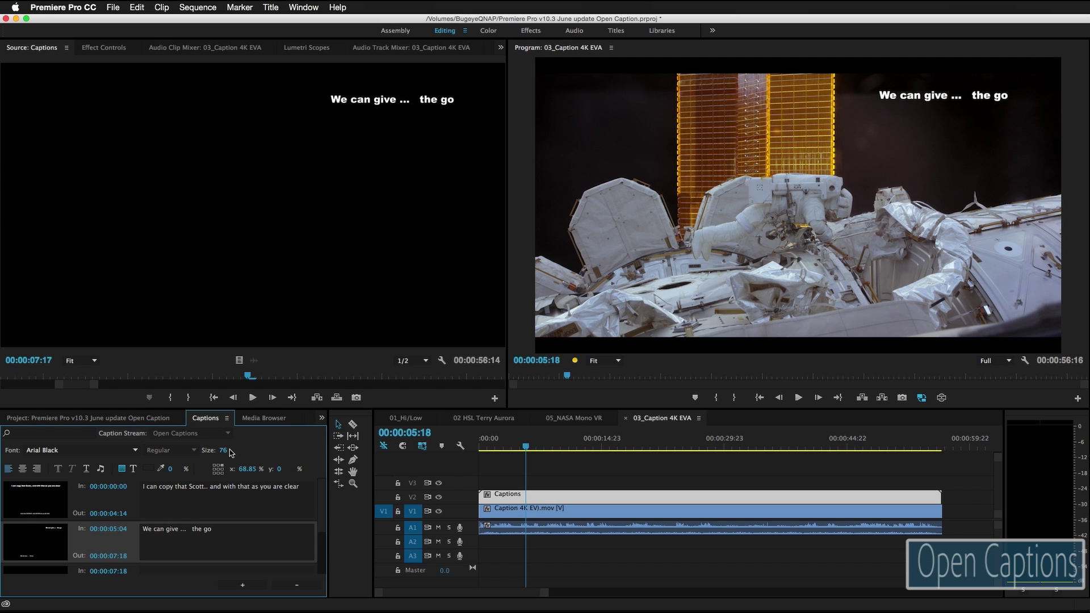
pyautogui.moveTo(224, 454); pyautogui.dragTo(245, 454)
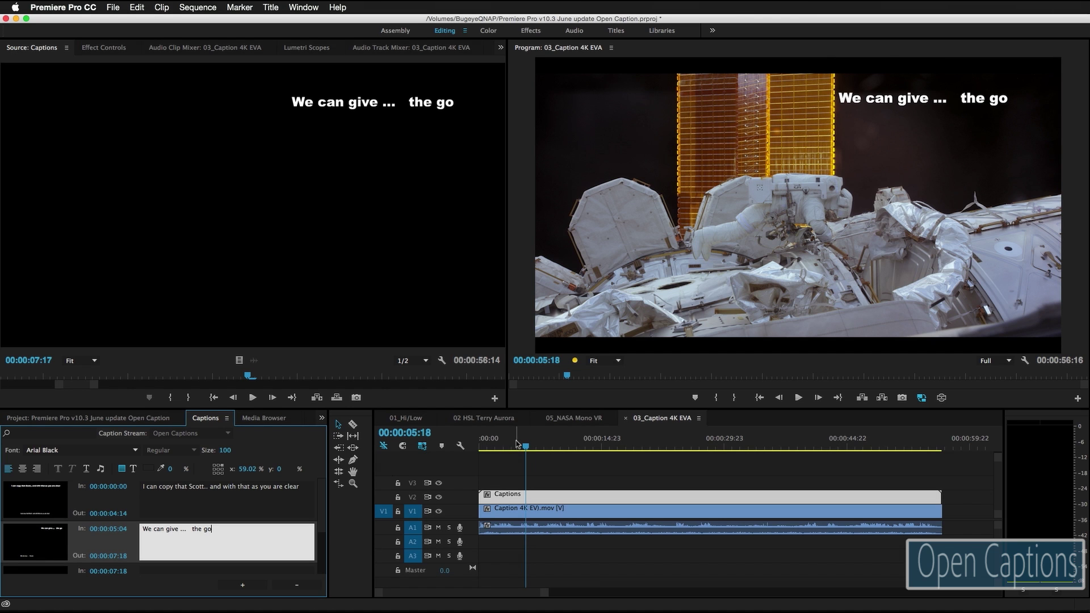
# Step: Play the second caption and skim the fully captioned sequence through 00:00:16:03 to 00:00:55:15 to review the caption list and styling
pyautogui.click(516, 444)
pyautogui.press('space')
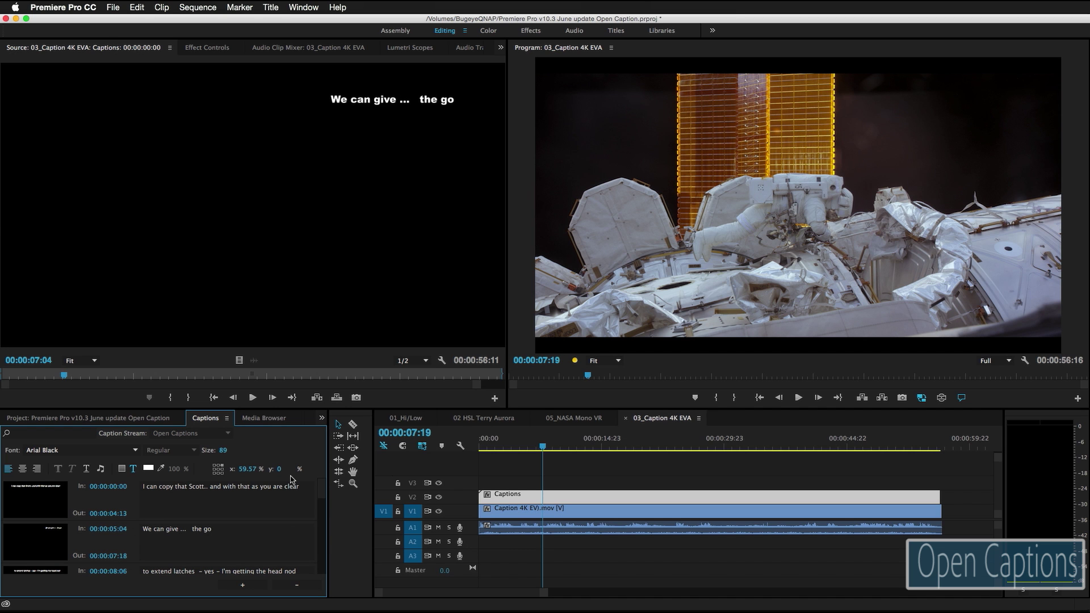
pyautogui.click(291, 479)
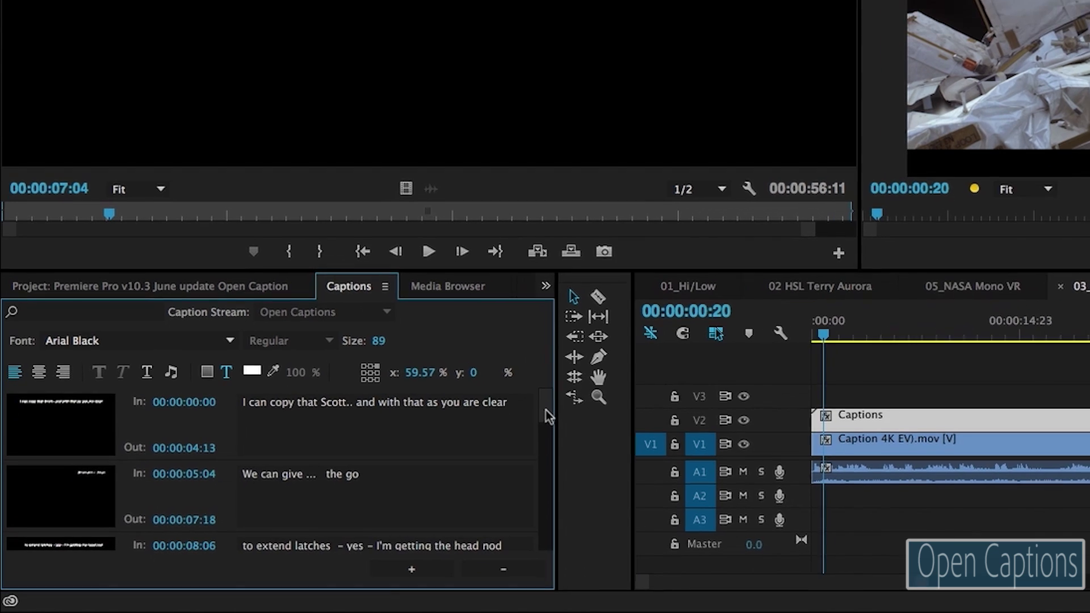
pyautogui.moveTo(549, 420)
pyautogui.mouseDown()
pyautogui.moveTo(533, 536)
pyautogui.moveTo(538, 401)
pyautogui.mouseUp()
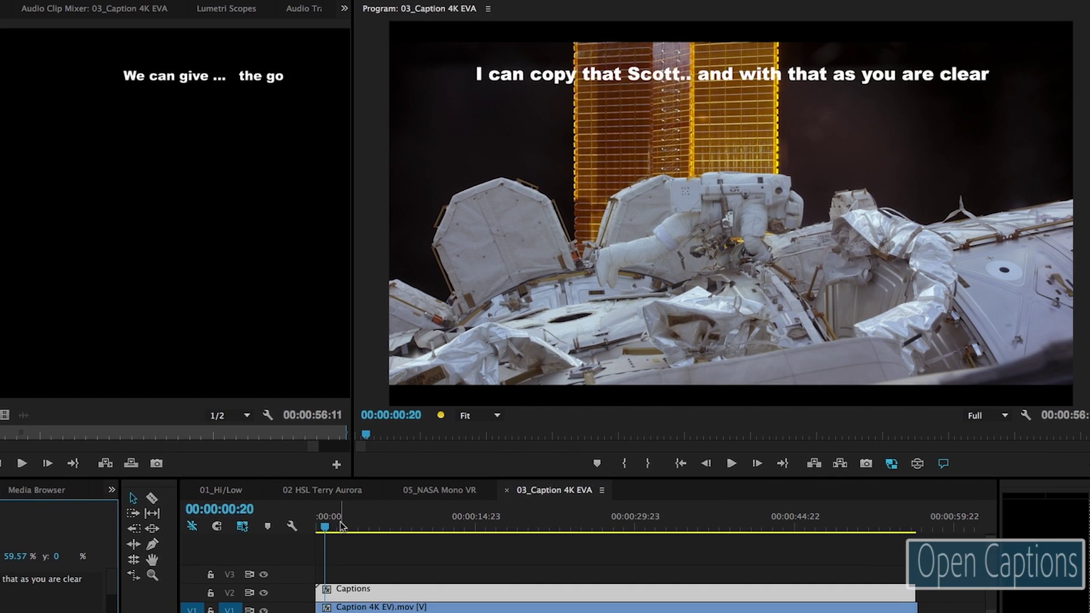
pyautogui.moveTo(340, 525); pyautogui.dragTo(497, 547)
pyautogui.press('space')
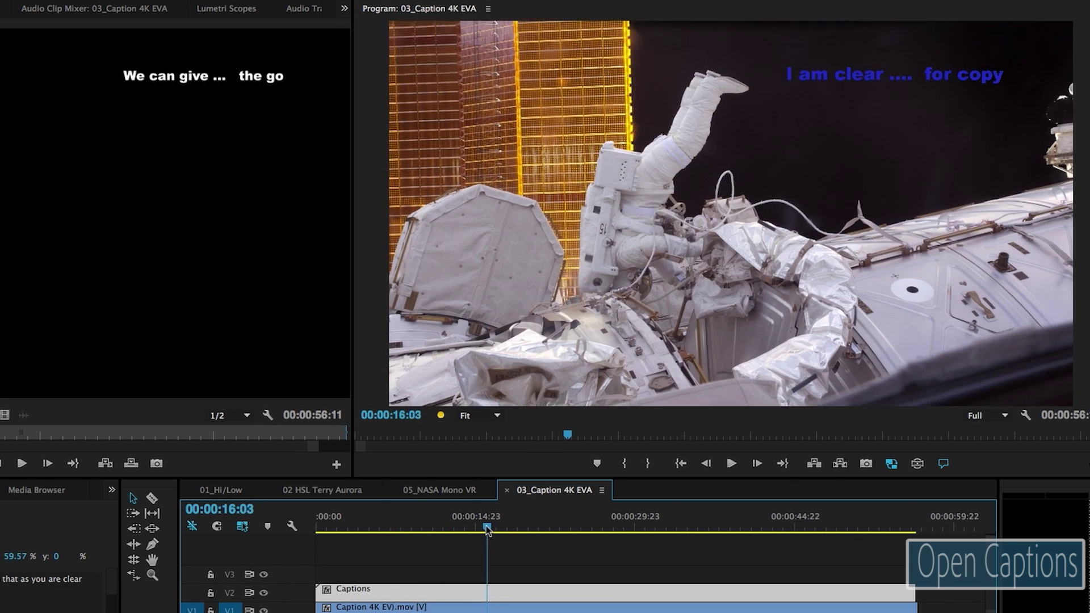
pyautogui.click(884, 518)
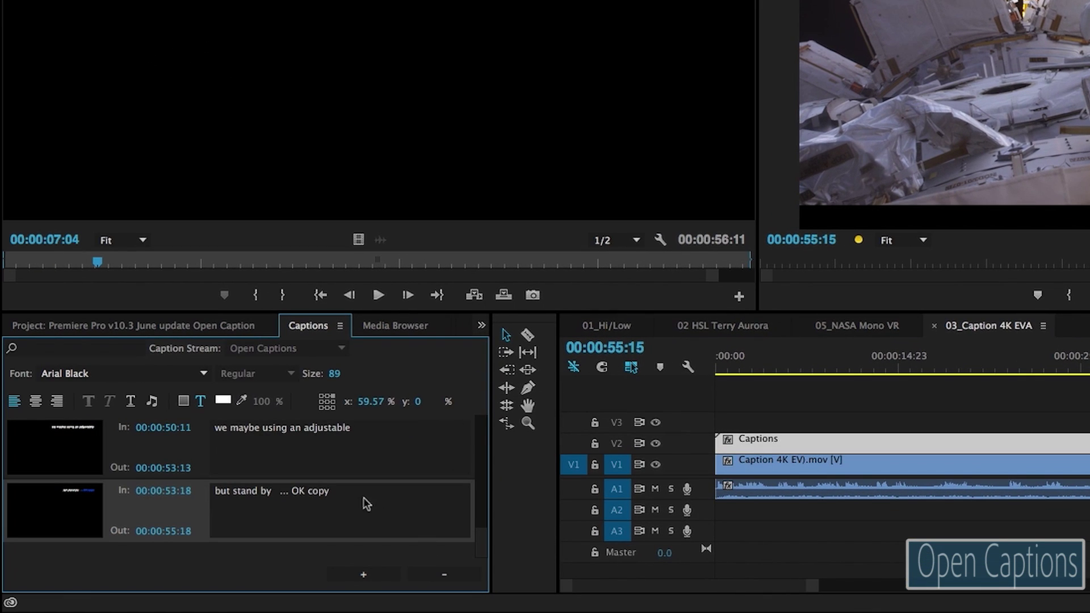
# Step: Select "... OK copy" in the last caption to examine the text color applied to only part of a caption
pyautogui.click(294, 492)
pyautogui.moveTo(291, 492); pyautogui.dragTo(340, 492)
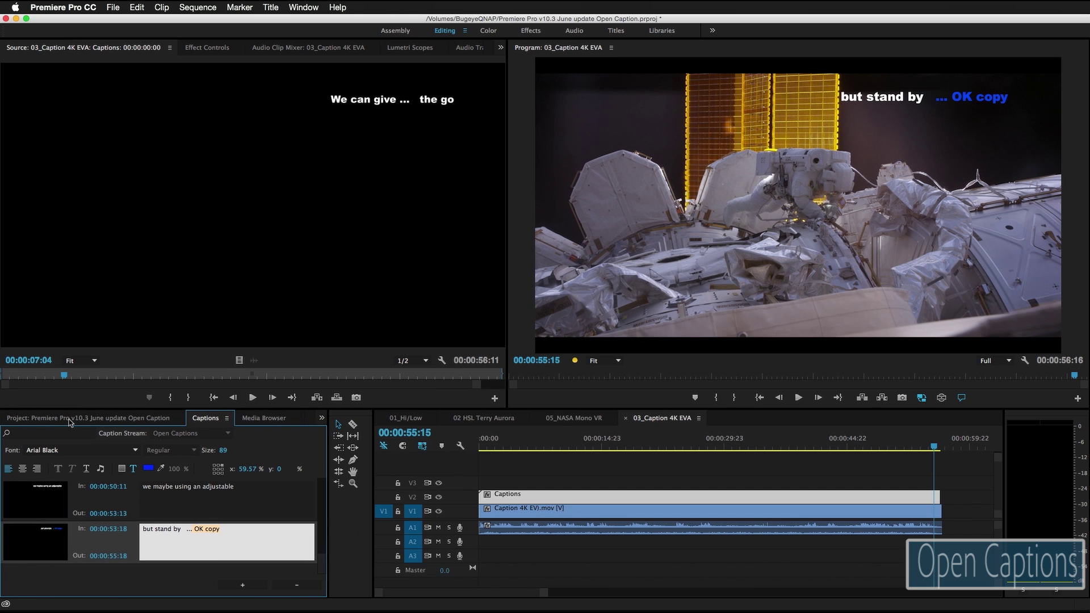
pyautogui.click(108, 331)
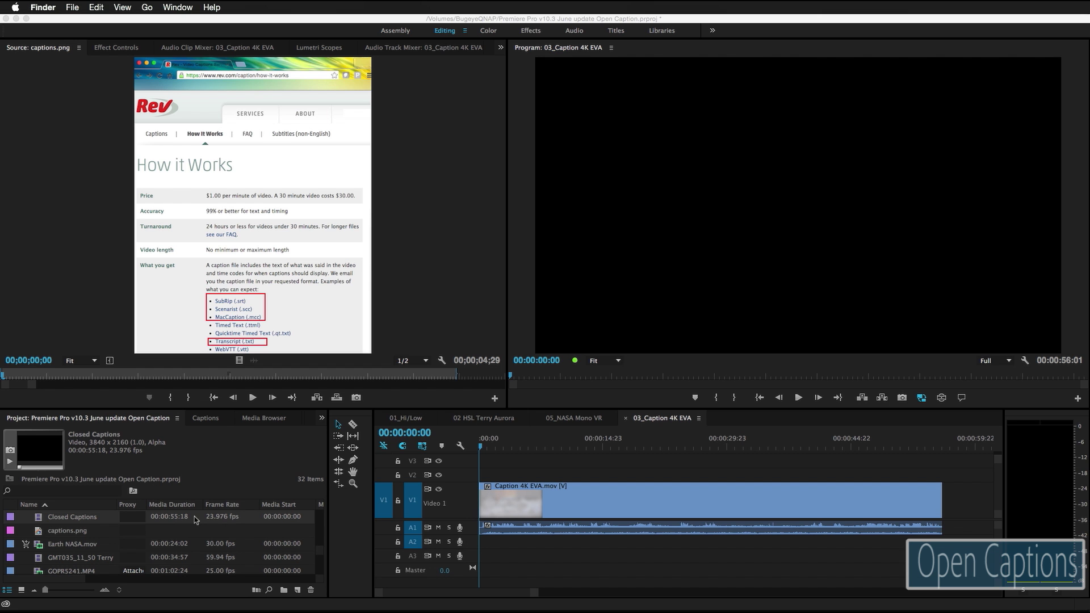
# Step: Place the Closed Captions item on track V2 above Caption 4K EVA.mov, from the start of the sequence
pyautogui.click(40, 518)
pyautogui.moveTo(273, 514); pyautogui.dragTo(473, 483)
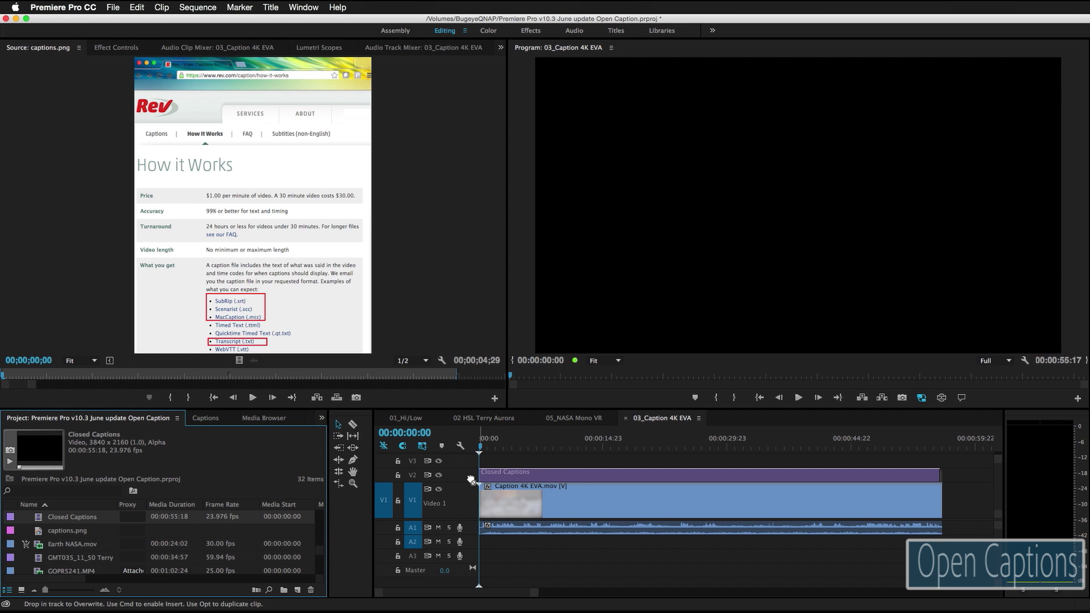
pyautogui.click(559, 446)
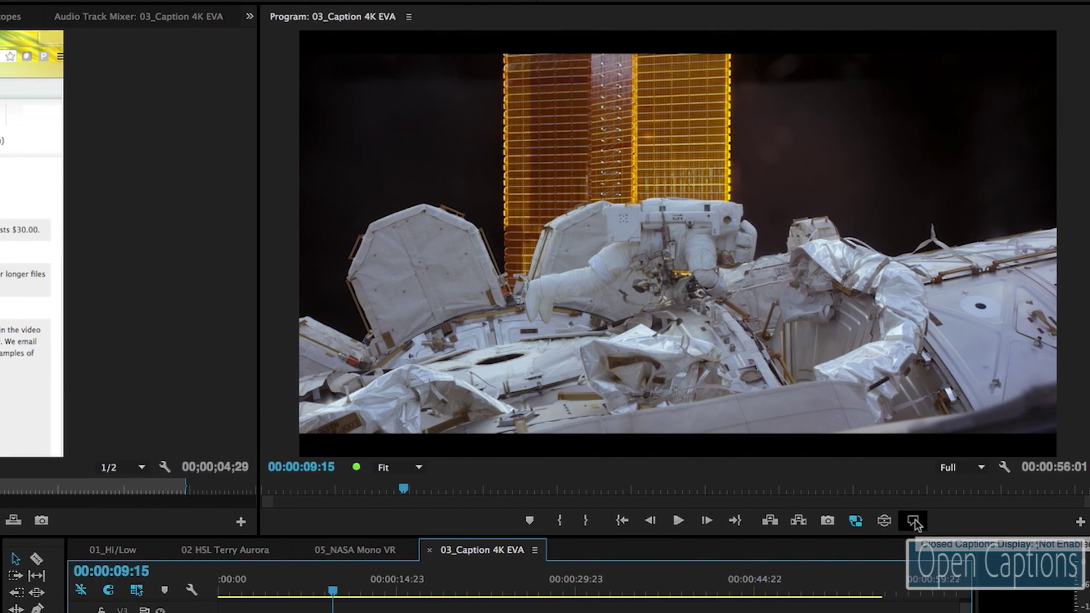
# Step: Enable closed captions display in the program view and open the Closed Captions clip's entries, with the playhead at 00:00:11:01
pyautogui.click(913, 520)
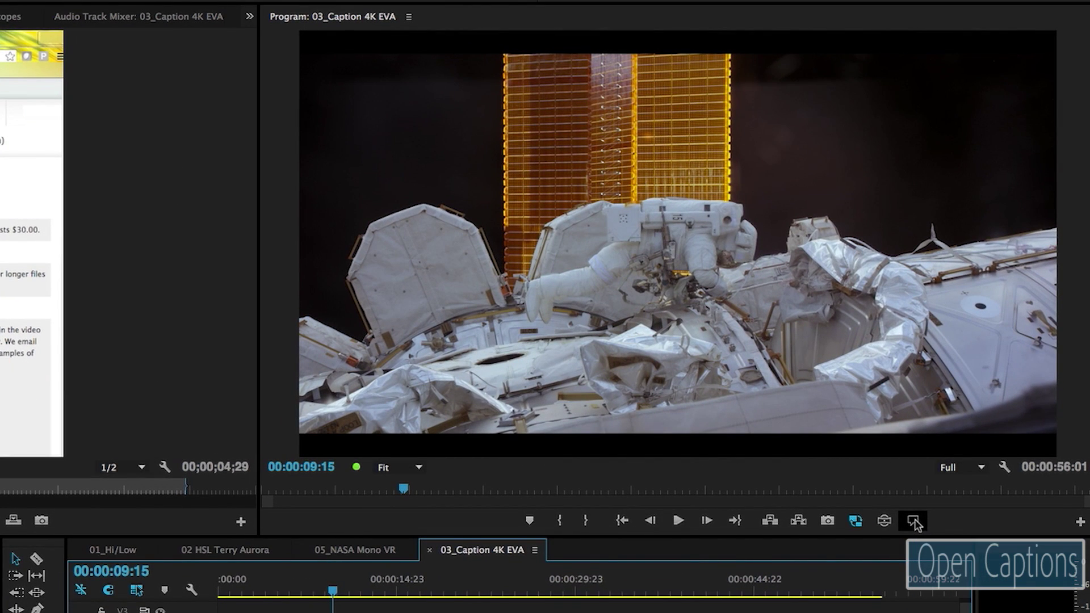
pyautogui.moveTo(355, 580)
pyautogui.mouseDown()
pyautogui.moveTo(593, 582)
pyautogui.moveTo(350, 582)
pyautogui.mouseUp()
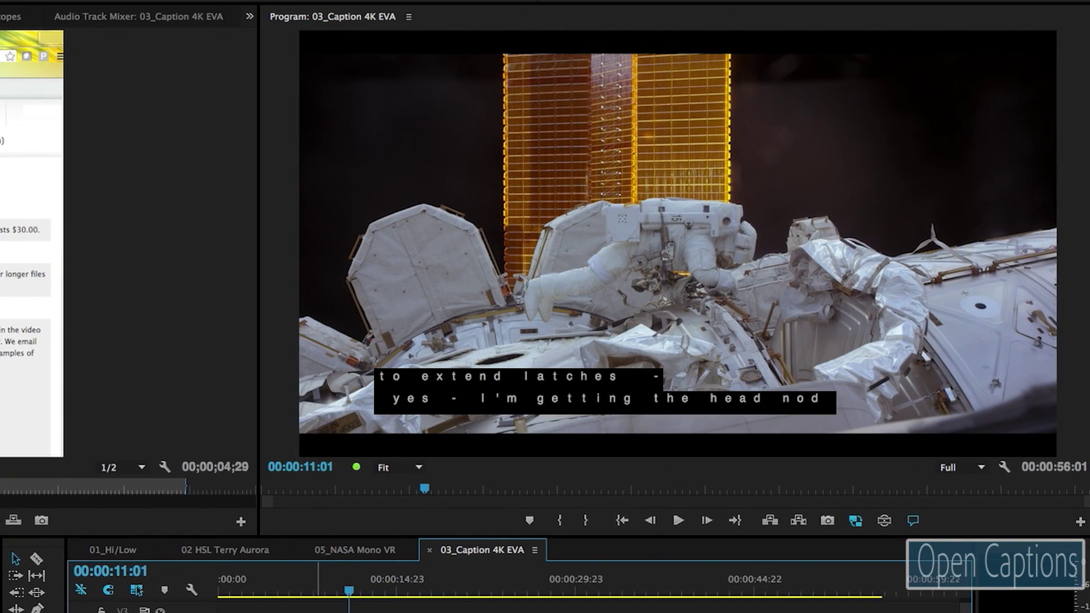
pyautogui.doubleClick(498, 555)
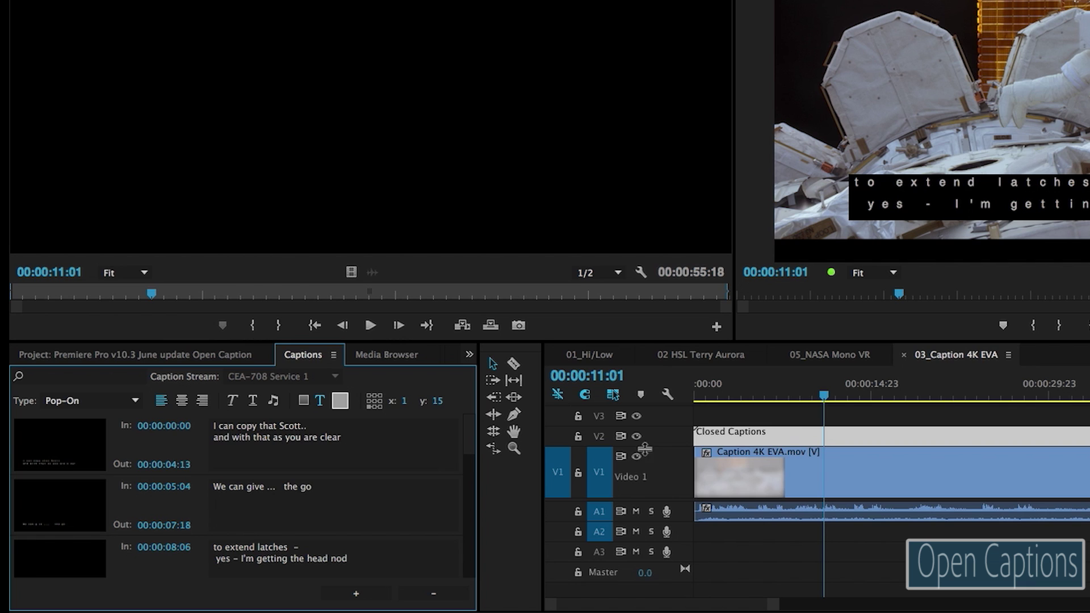
# Step: Delete the Closed Captions clip from track V2
pyautogui.click(734, 422)
pyautogui.click(738, 435)
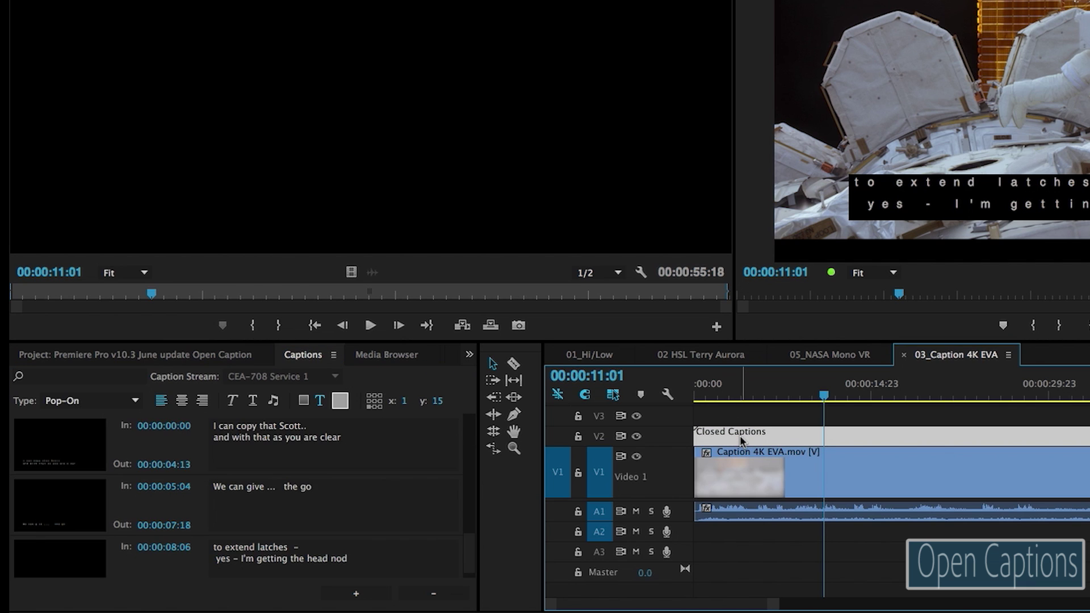
pyautogui.press('Delete')
# Step: Duplicate the Closed Captions item in the project and rename the copy Open Captions
pyautogui.click(94, 355)
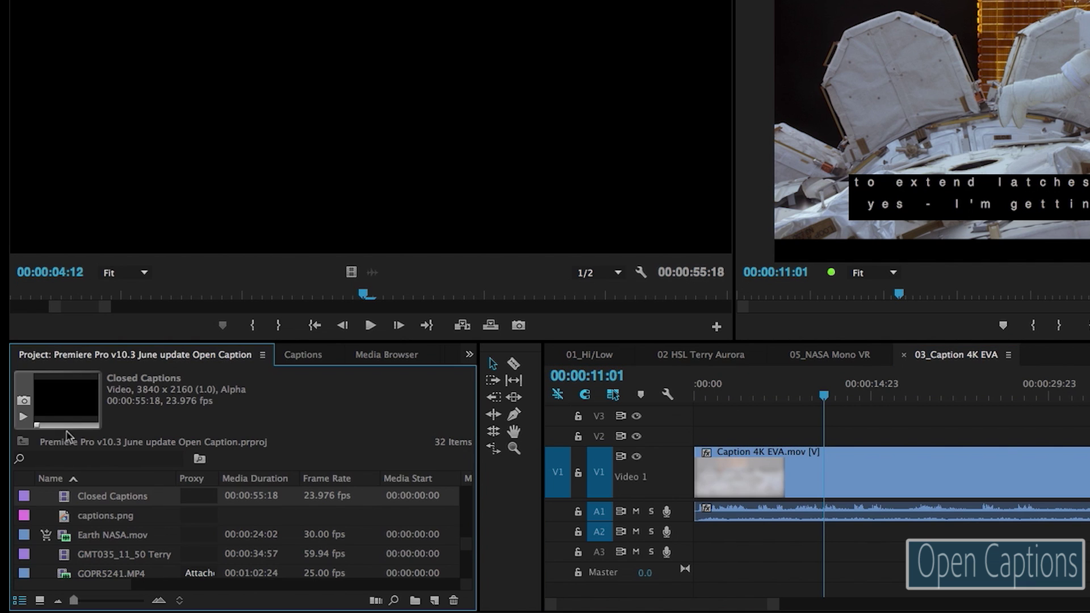
pyautogui.rightClick(65, 499)
pyautogui.click(144, 20)
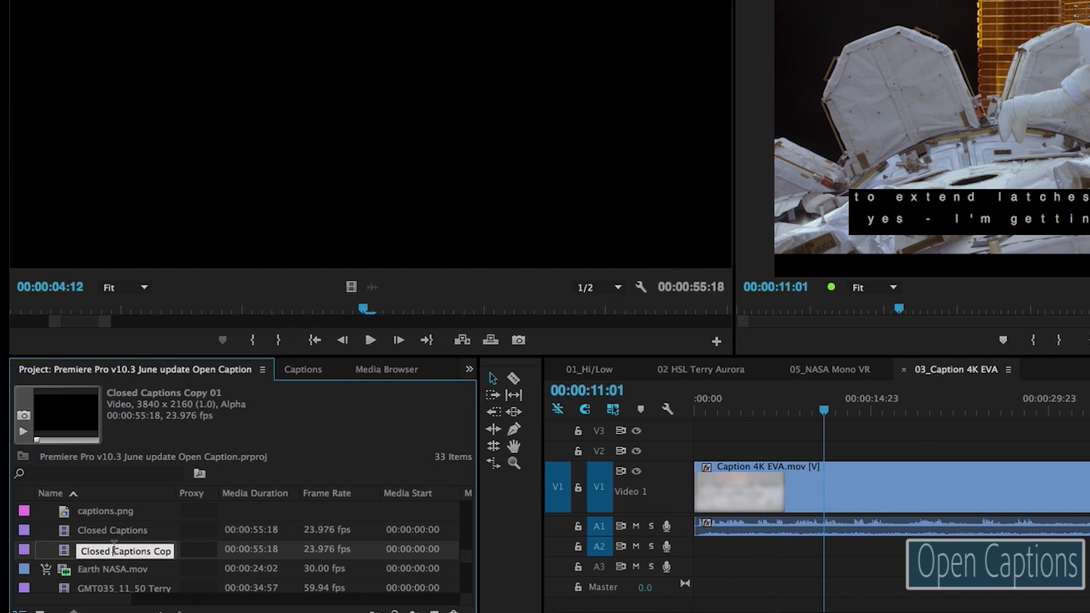
pyautogui.moveTo(113, 551); pyautogui.dragTo(54, 551)
pyautogui.write('Open')
pyautogui.moveTo(142, 552); pyautogui.dragTo(183, 558)
pyautogui.press('BackSpace')
pyautogui.press('Return')
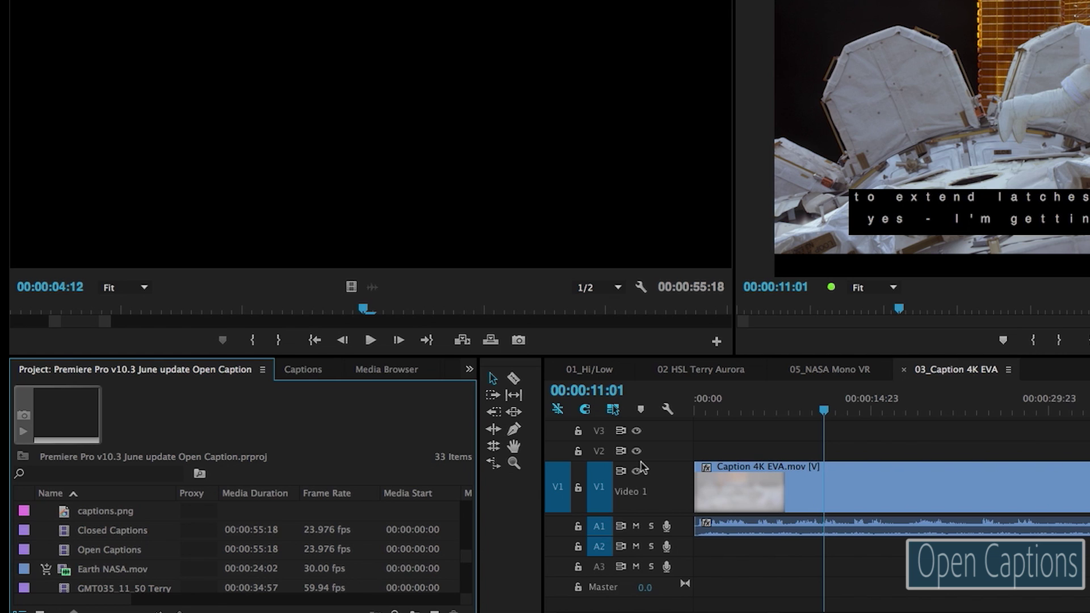
# Step: Modify the Open Captions item's target stream format to the Open Captions standard
pyautogui.click(70, 549)
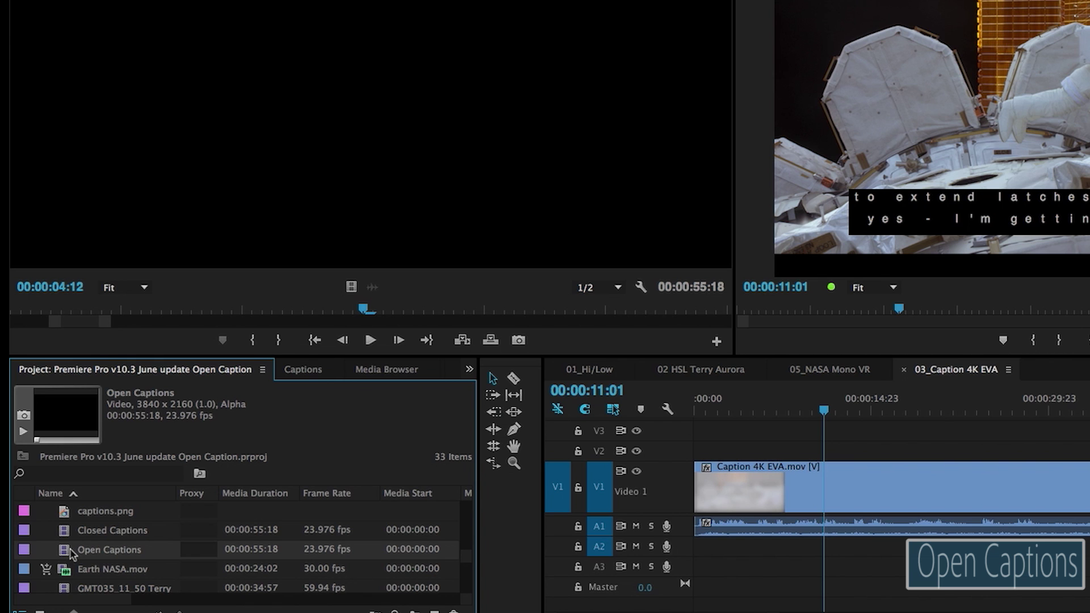
pyautogui.rightClick(70, 549)
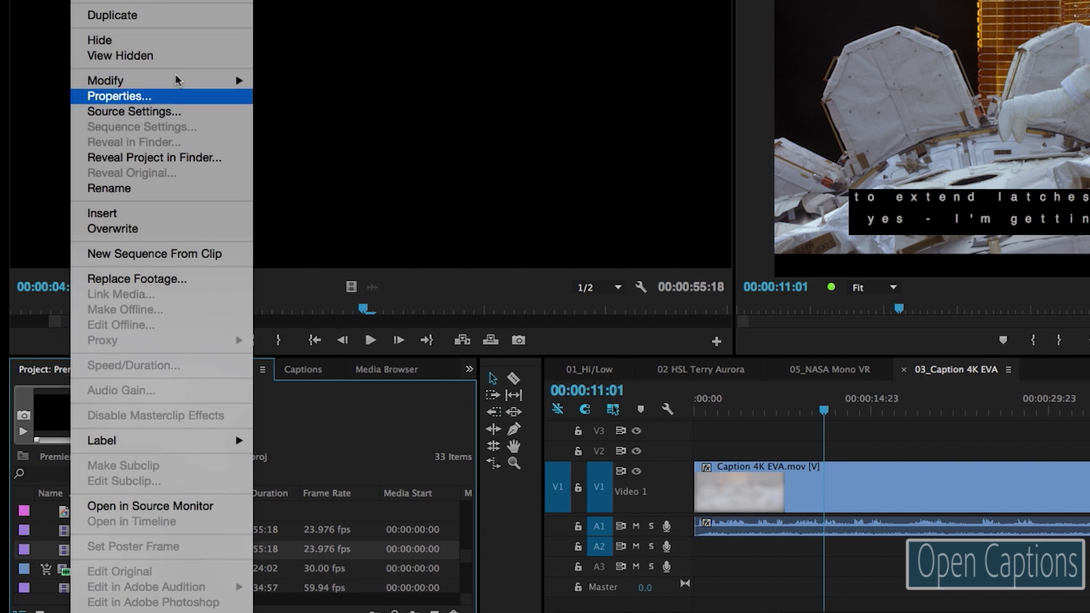
pyautogui.moveTo(175, 82)
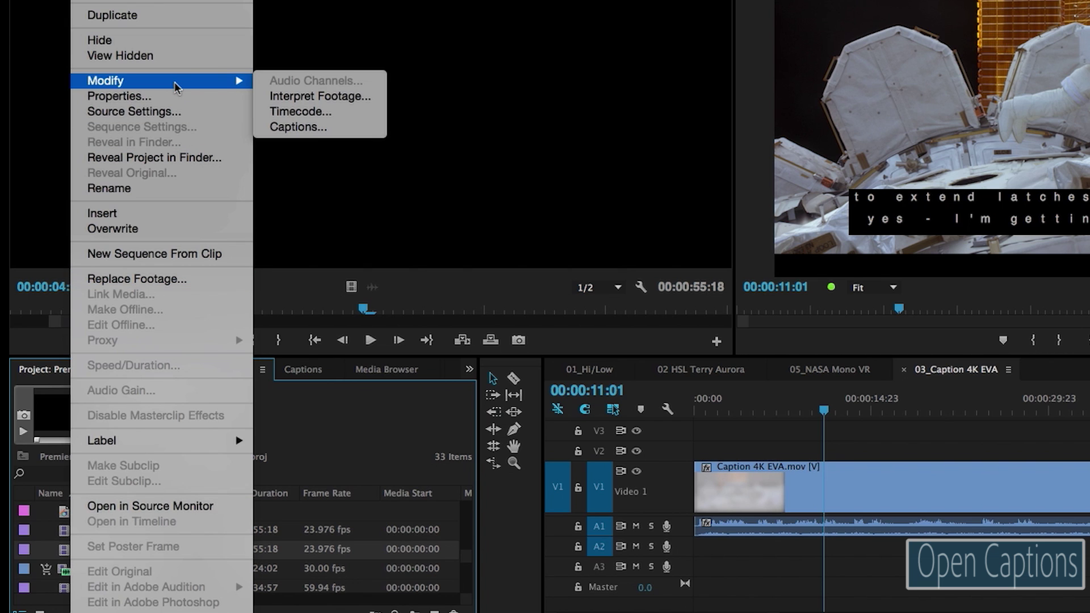
pyautogui.click(338, 125)
pyautogui.click(794, 97)
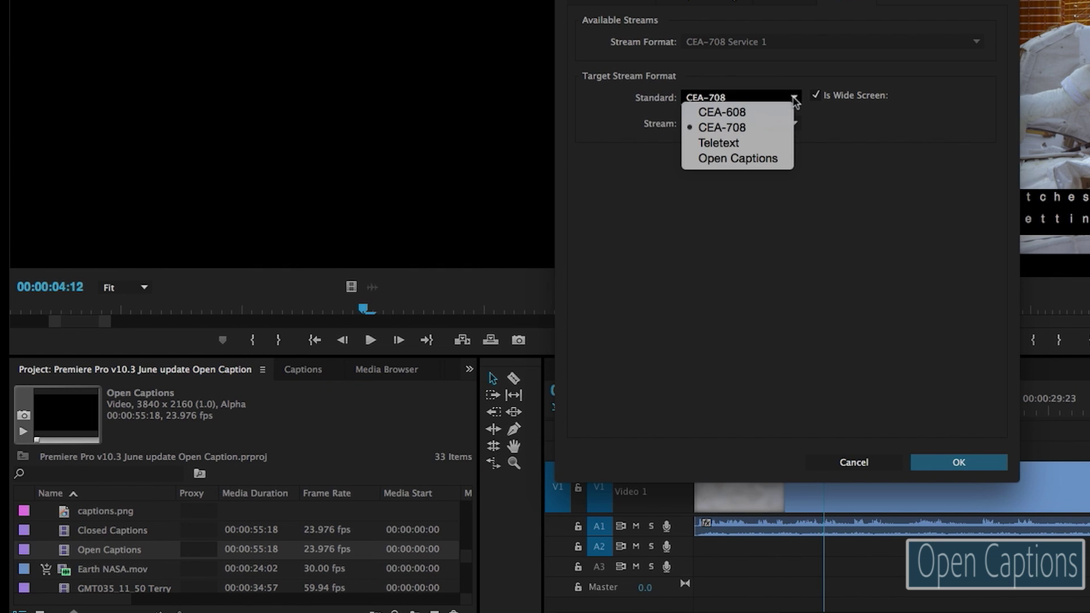
pyautogui.click(777, 159)
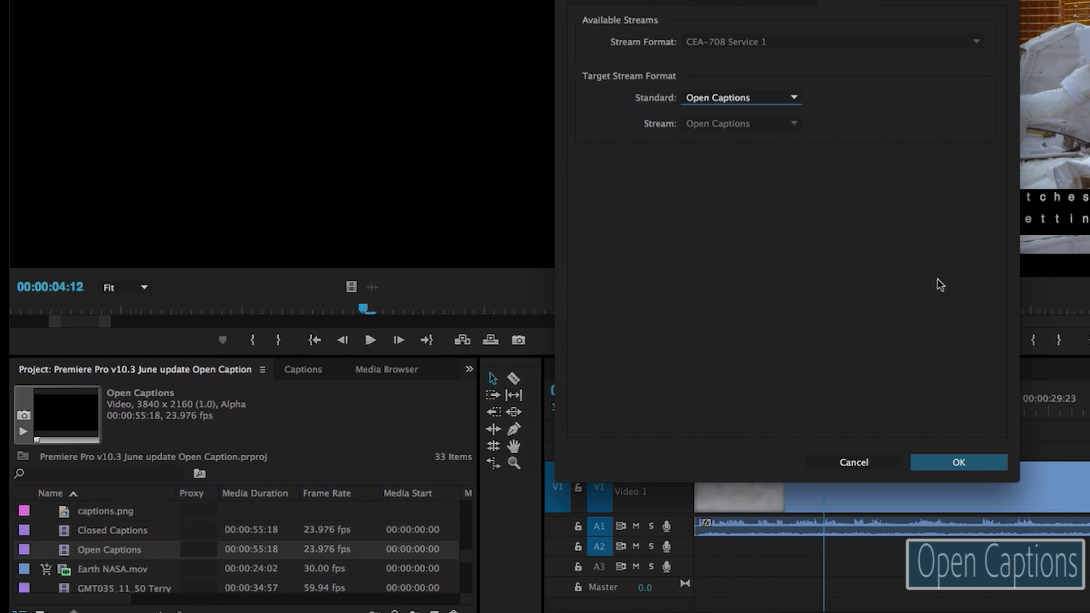
pyautogui.click(993, 463)
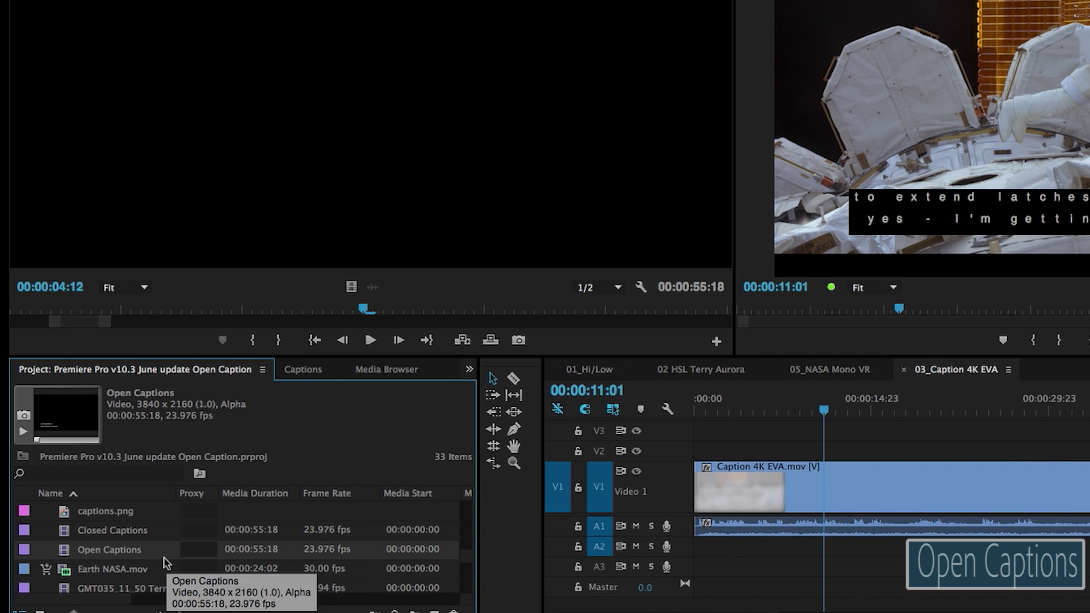
# Step: Place the Open Captions item on track V2 from the start of the sequence and turn off closed captions display
pyautogui.moveTo(73, 555)
pyautogui.mouseDown()
pyautogui.moveTo(829, 476)
pyautogui.moveTo(681, 451)
pyautogui.mouseUp()
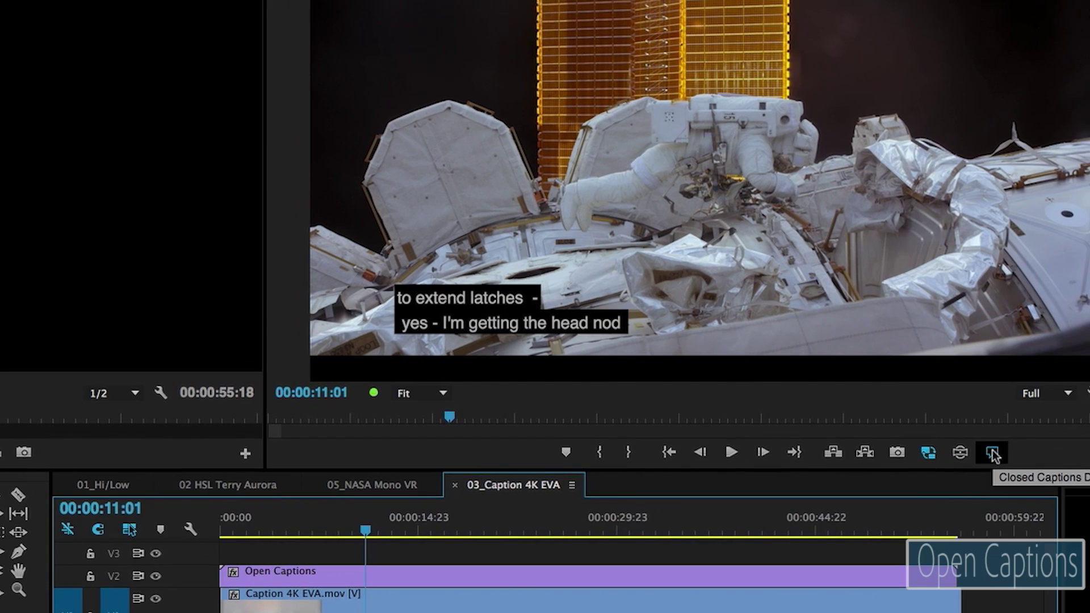
pyautogui.click(992, 449)
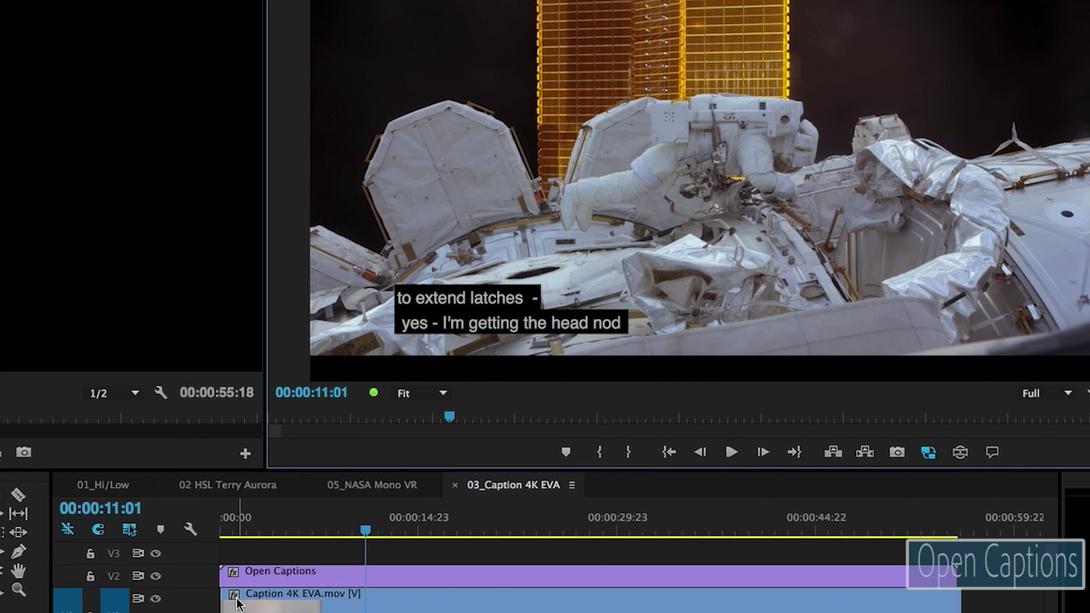
# Step: Set the first caption of the Open Captions clip to the Arial Black font with 0% background opacity
pyautogui.click(312, 575)
pyautogui.doubleClick(312, 575)
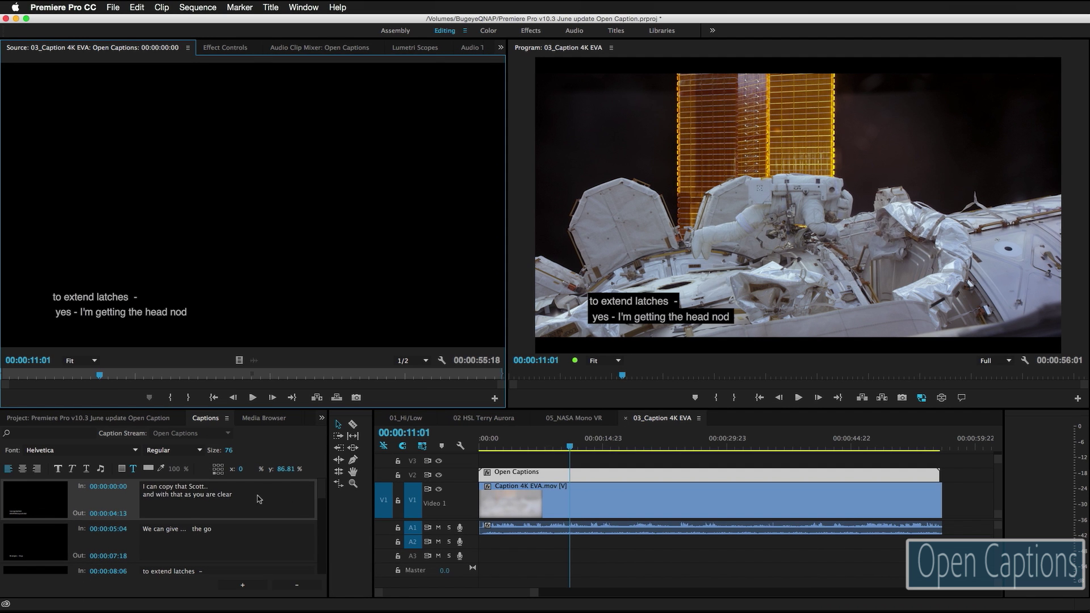
pyautogui.click(259, 499)
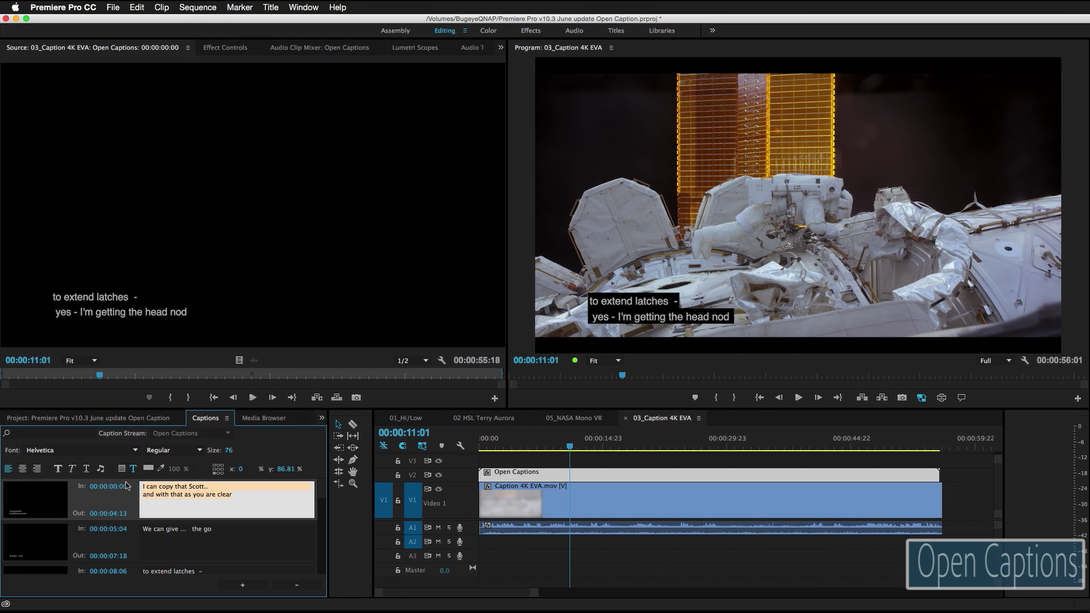
pyautogui.click(131, 451)
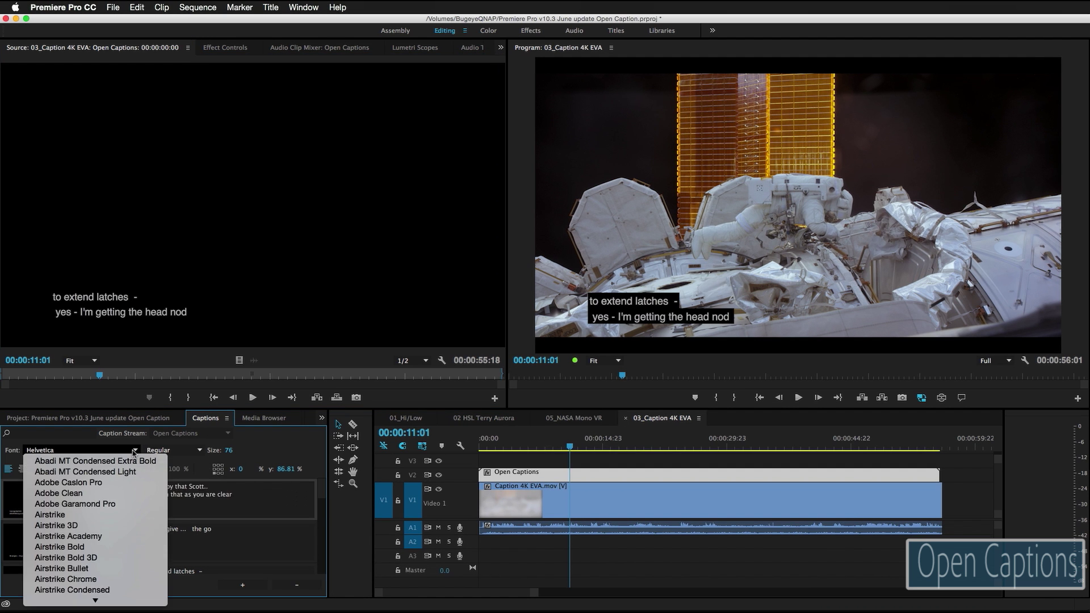
pyautogui.moveTo(100, 599)
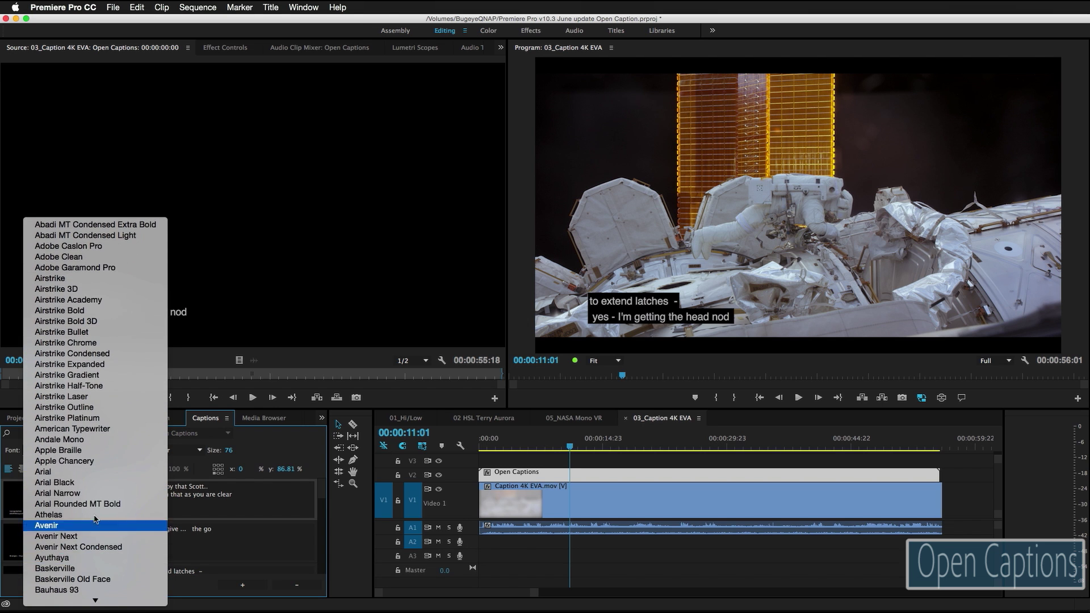
pyautogui.click(177, 479)
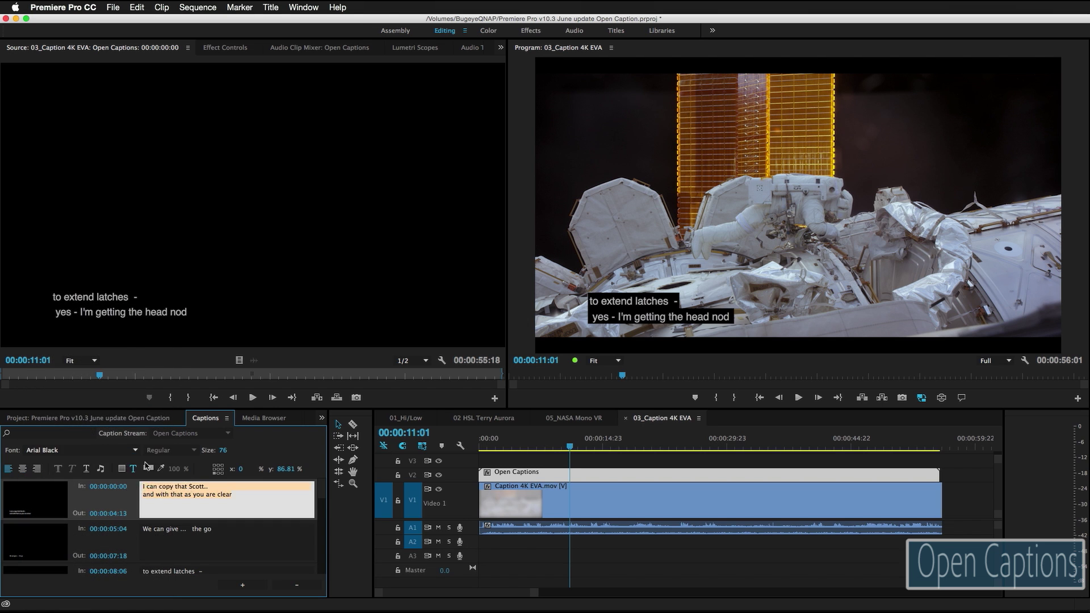
pyautogui.moveTo(177, 473); pyautogui.dragTo(57, 463)
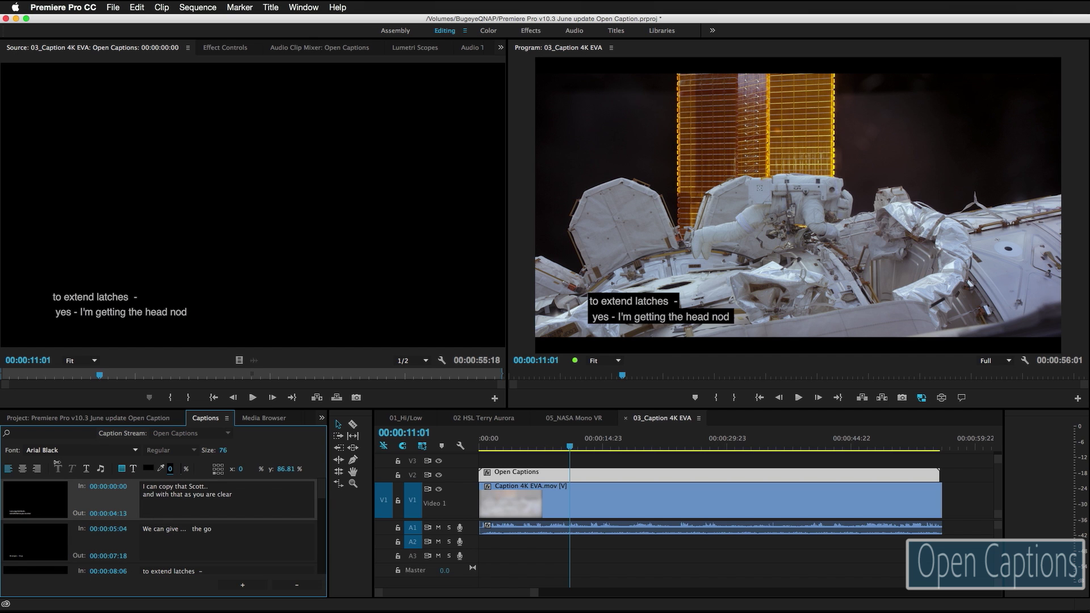
# Step: Reformat the first caption as a single line at size 119, positioned at the top center of the frame
pyautogui.click(497, 446)
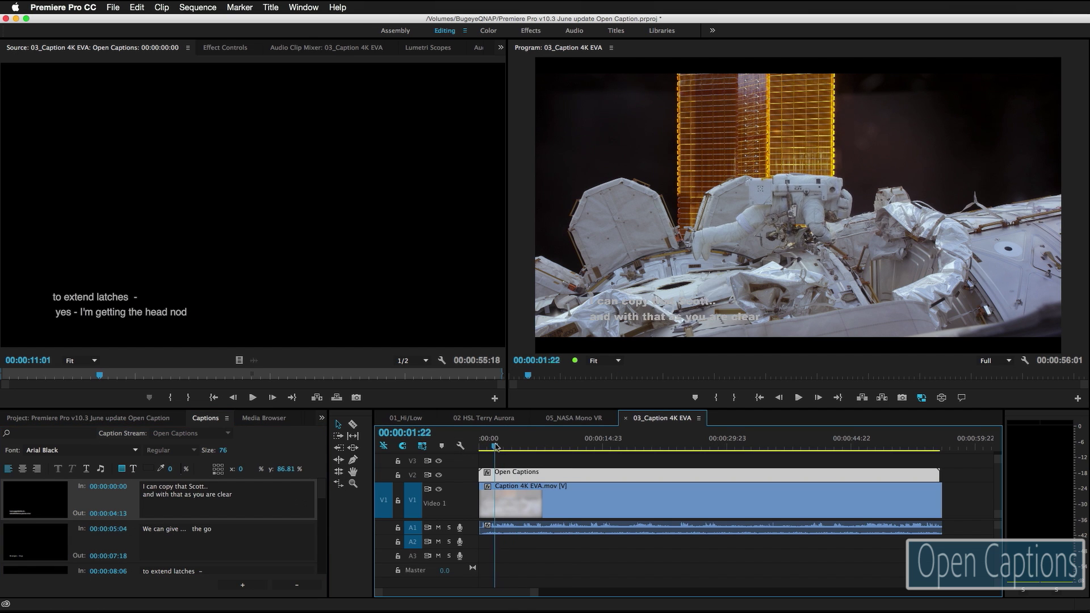
pyautogui.click(219, 466)
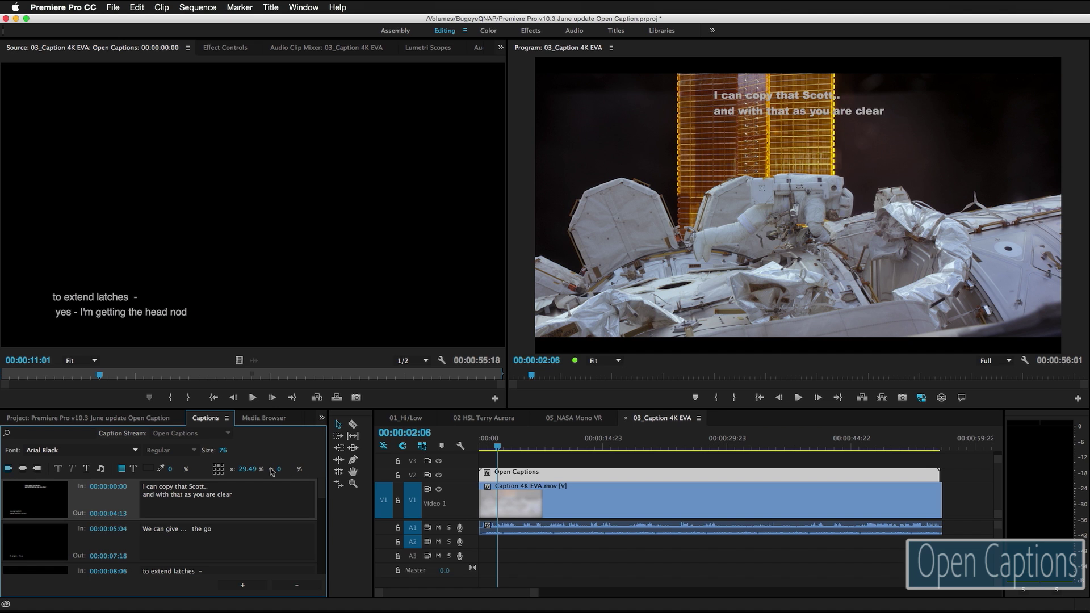
pyautogui.moveTo(223, 454); pyautogui.dragTo(247, 454)
pyautogui.click(143, 495)
pyautogui.press('BackSpace')
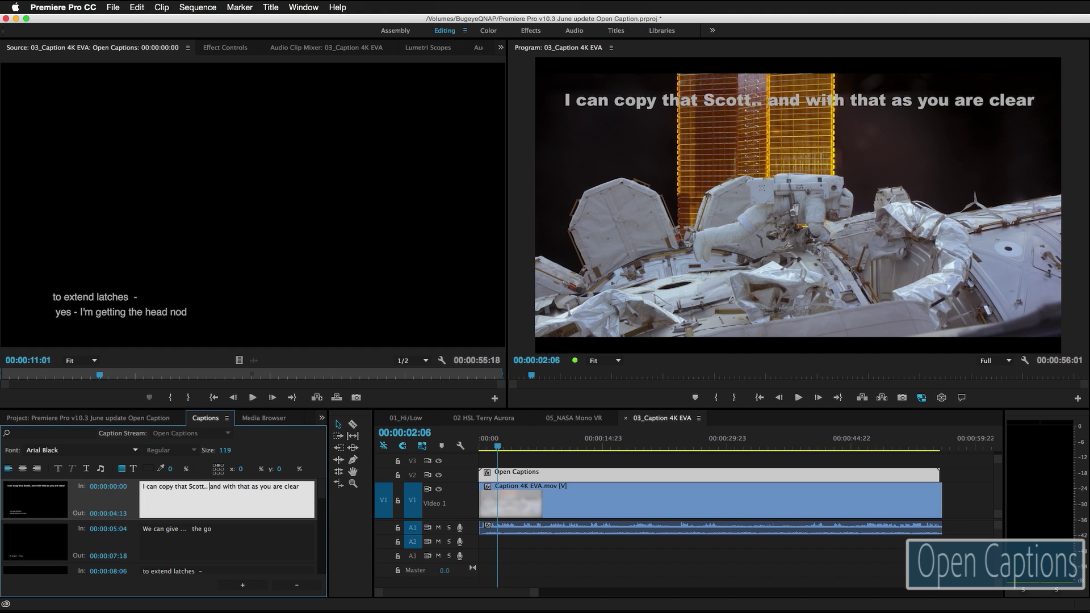
# Step: Open captions.png in the source view and switch to Notes to examine the timed caption transcript over the workspace
pyautogui.click(59, 426)
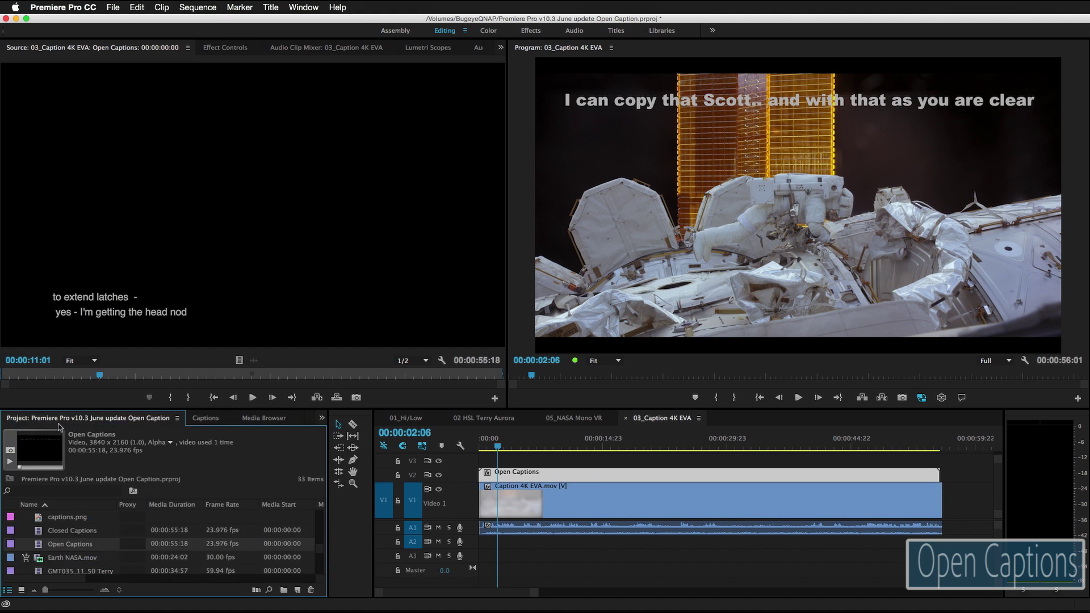
pyautogui.doubleClick(40, 521)
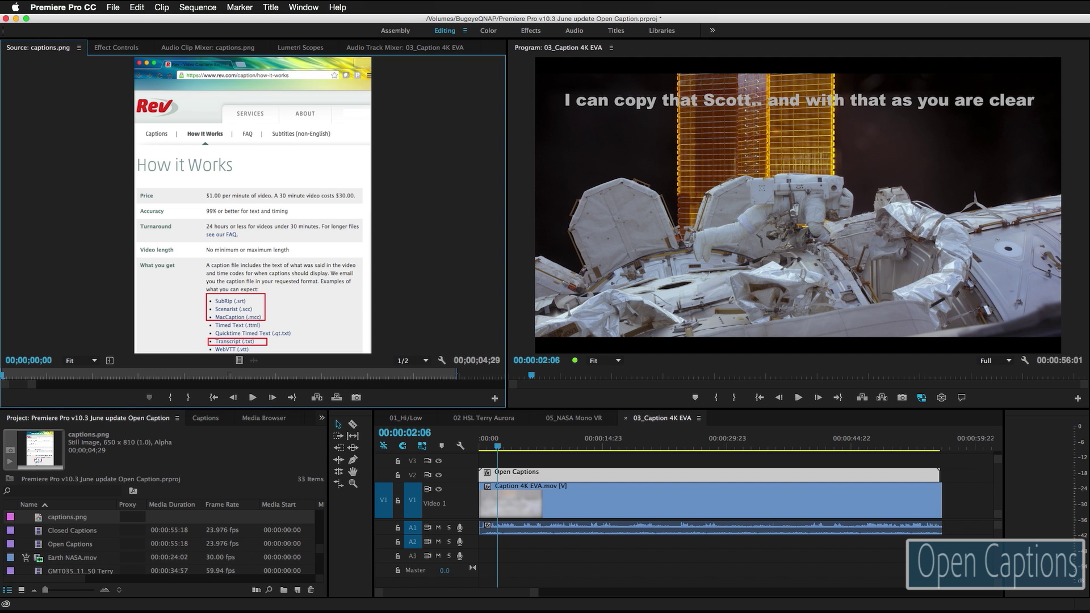
pyautogui.press('super+Tab')
pyautogui.moveTo(893, 199); pyautogui.dragTo(504, 132)
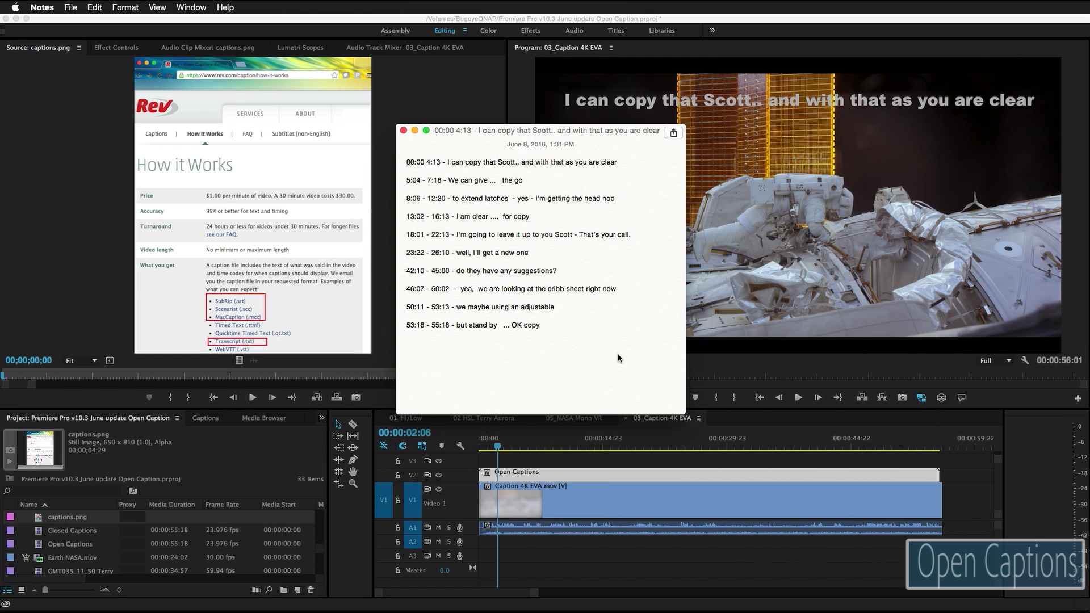